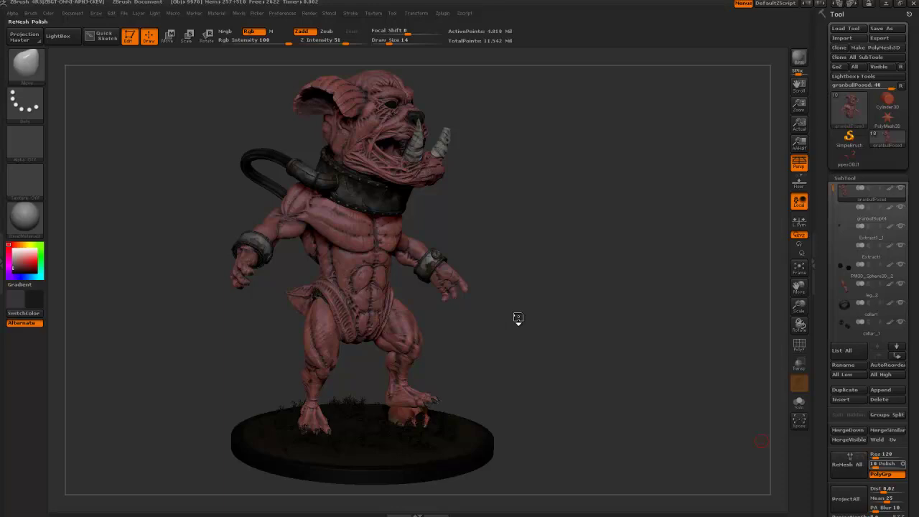
Examine the posed creature model and its base from the front, sides and back
drag(544, 333, 529, 337)
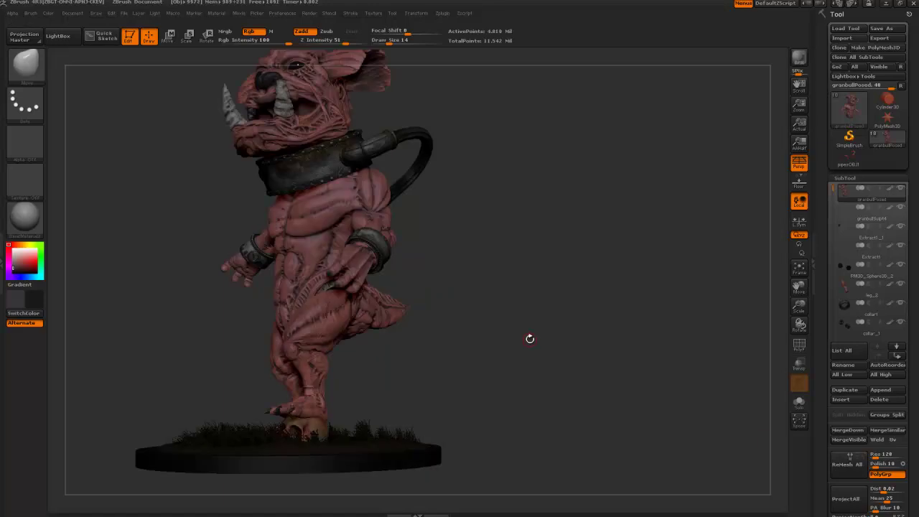
drag(469, 273, 514, 324)
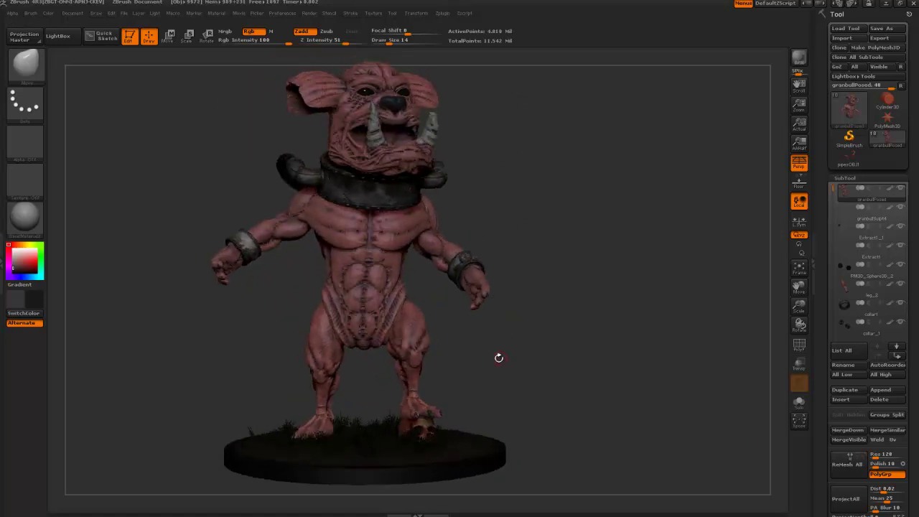
mouse_move(498, 359)
mouse_down()
mouse_move(492, 373)
mouse_move(502, 343)
mouse_up()
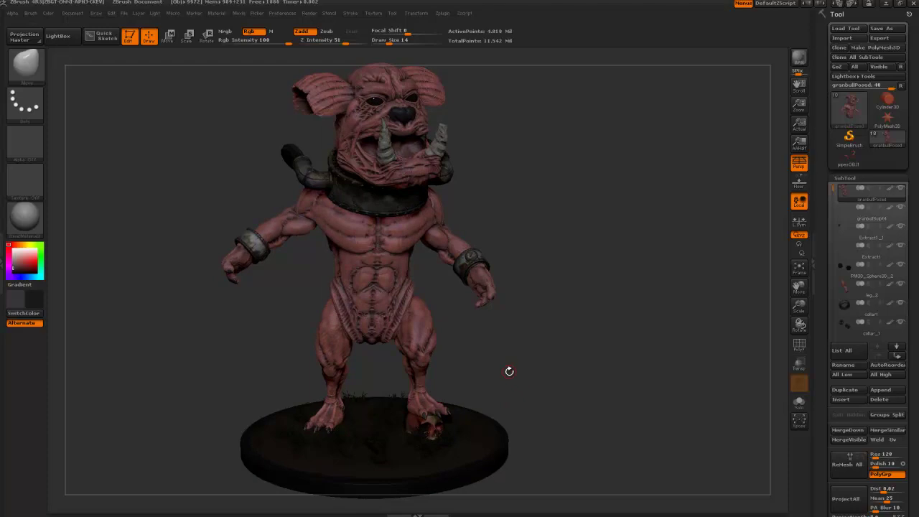
drag(526, 361, 531, 358)
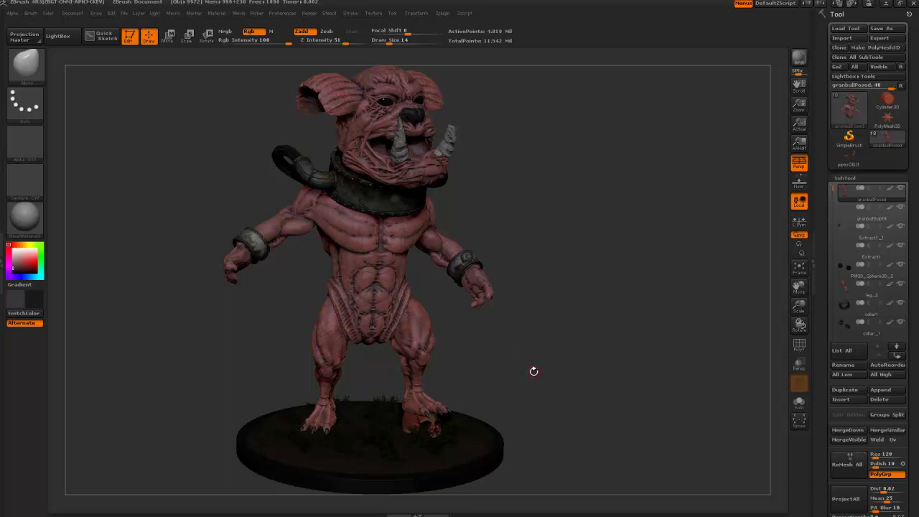
drag(533, 371, 675, 365)
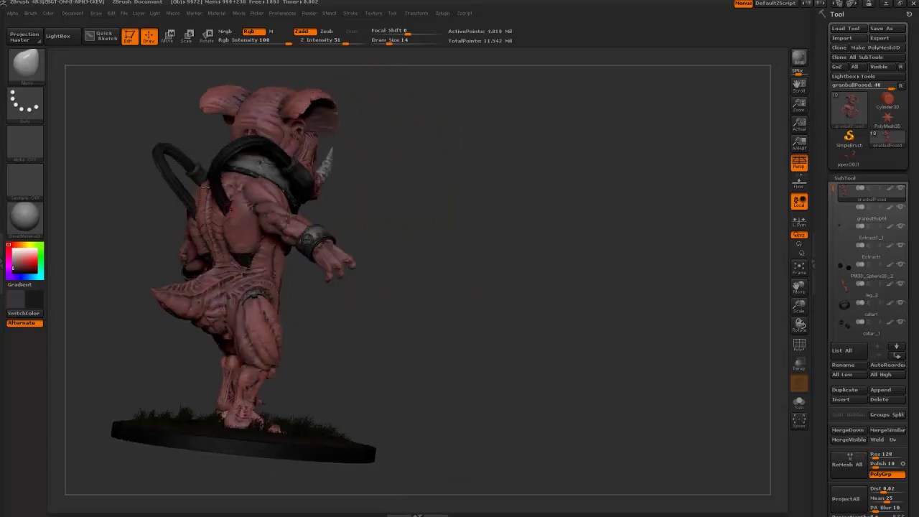
drag(420, 209, 470, 250)
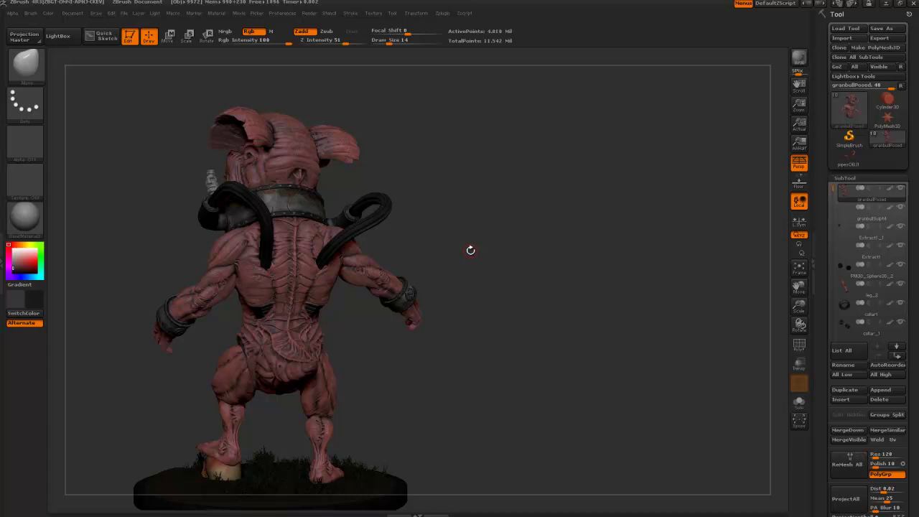
drag(420, 389, 393, 384)
drag(461, 379, 424, 384)
drag(479, 362, 500, 329)
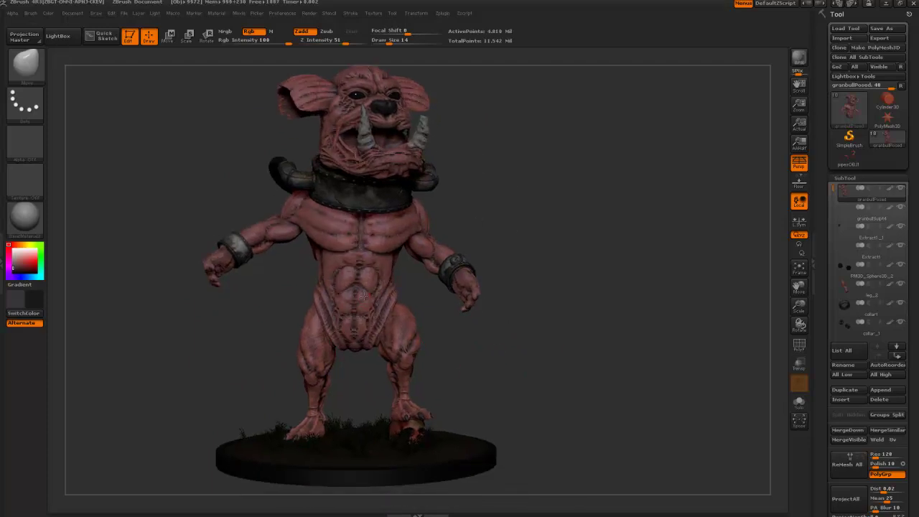
Show the material modifiers and choose the SkinShade4 material for previewing the model
click(3, 294)
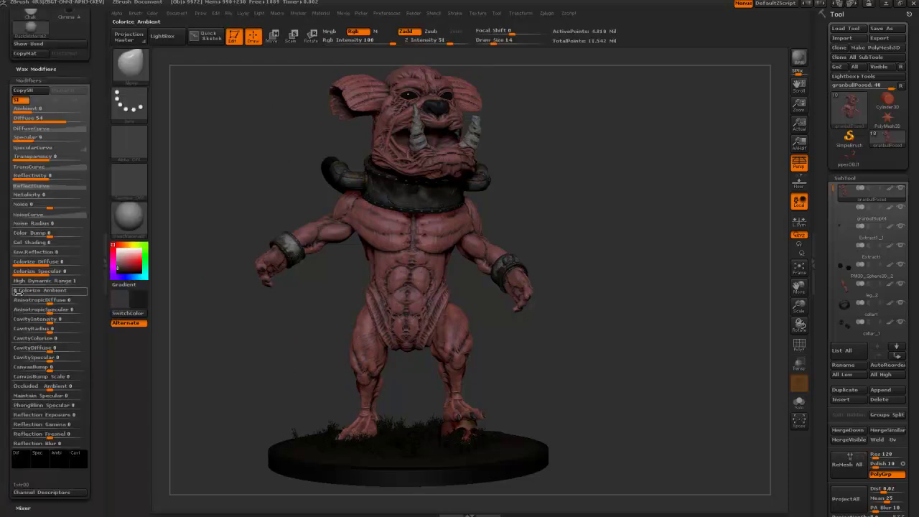
click(128, 216)
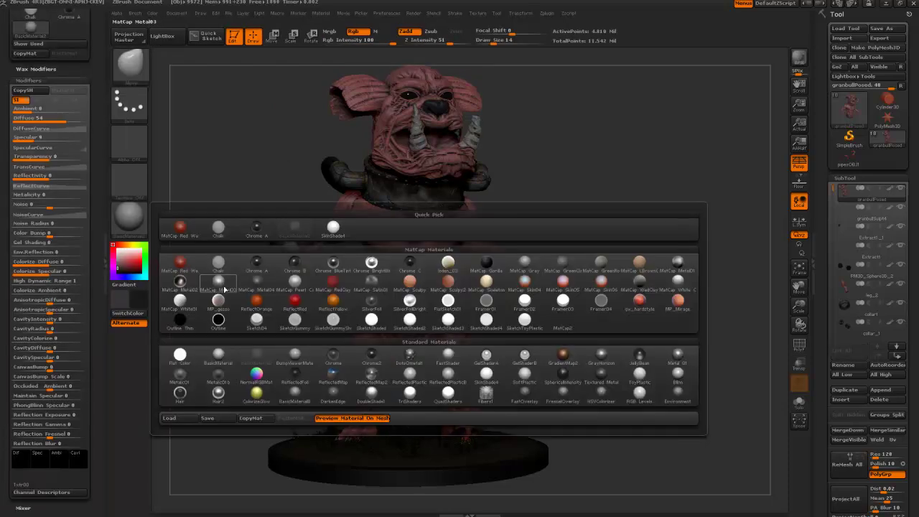
click(483, 374)
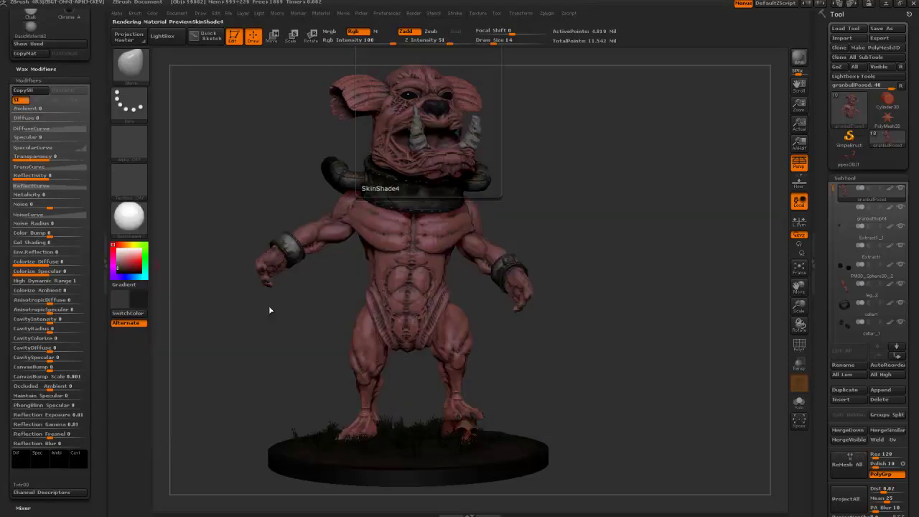
Try a specular value of 44 on the SkinShade4 material, and settle on 10
click(36, 137)
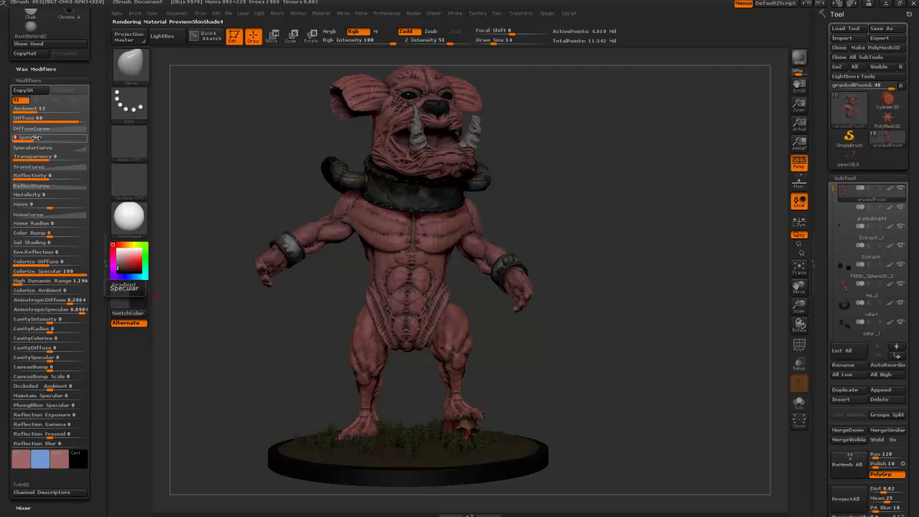
alt+drag(222, 157, 223, 170)
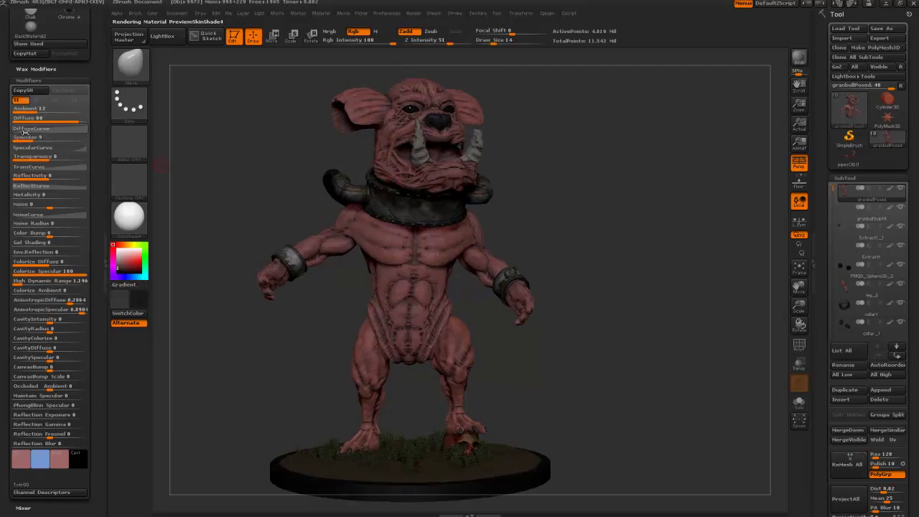
click(31, 138)
drag(32, 138, 60, 138)
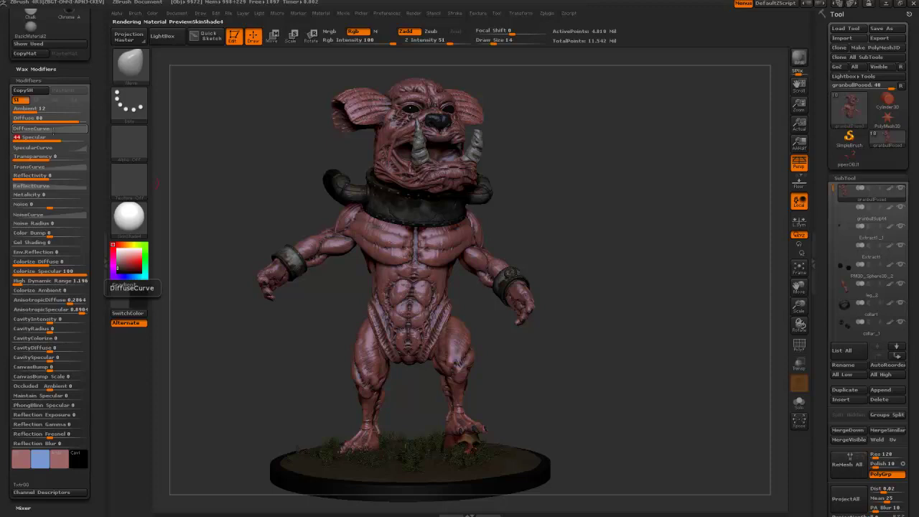
drag(56, 139, 35, 140)
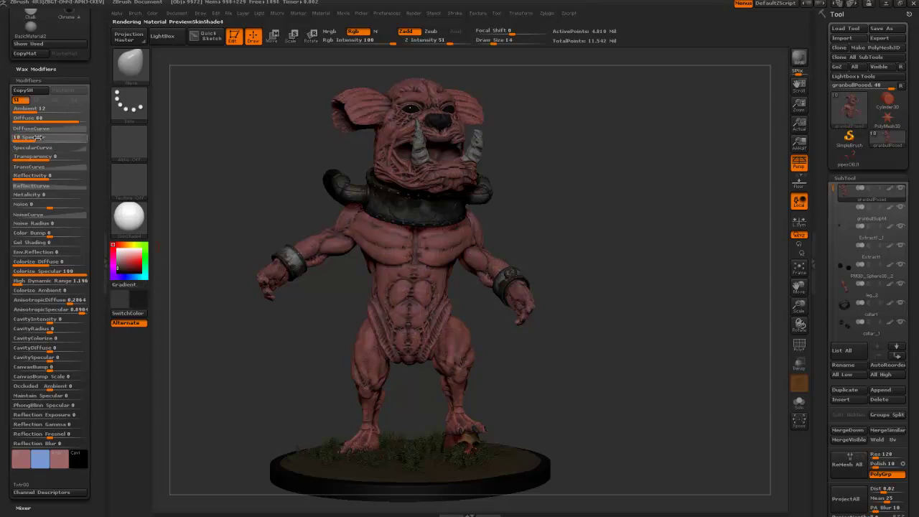
text(14)
key(Return)
click(36, 138)
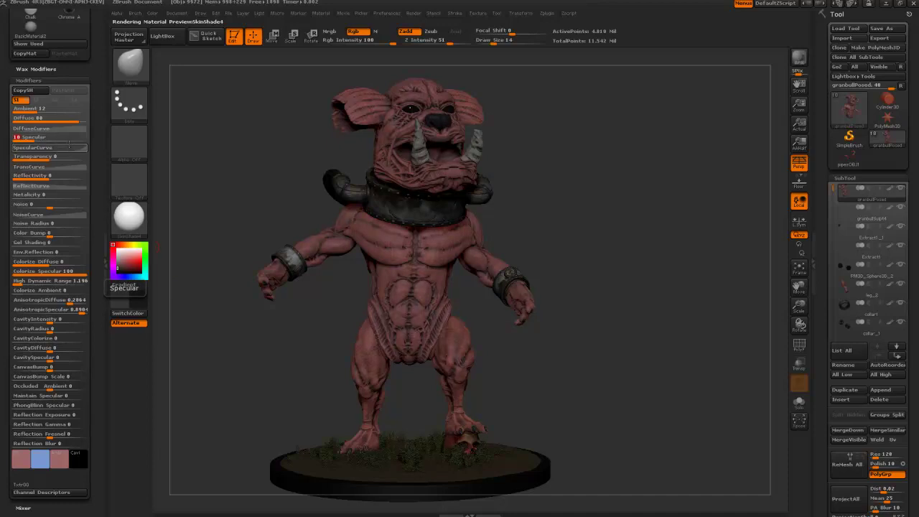
Make the pedestal the active subtool and choose BasicMaterial as the current material
drag(262, 180, 276, 183)
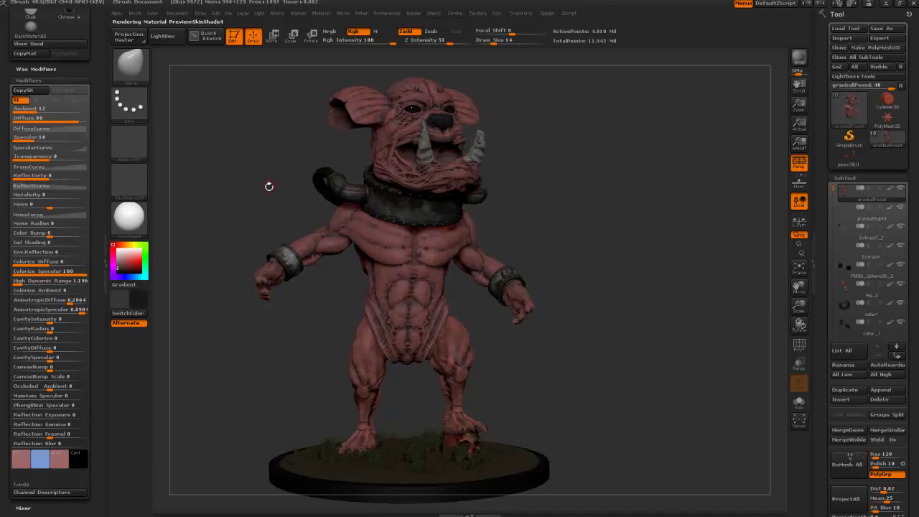
drag(232, 358, 231, 363)
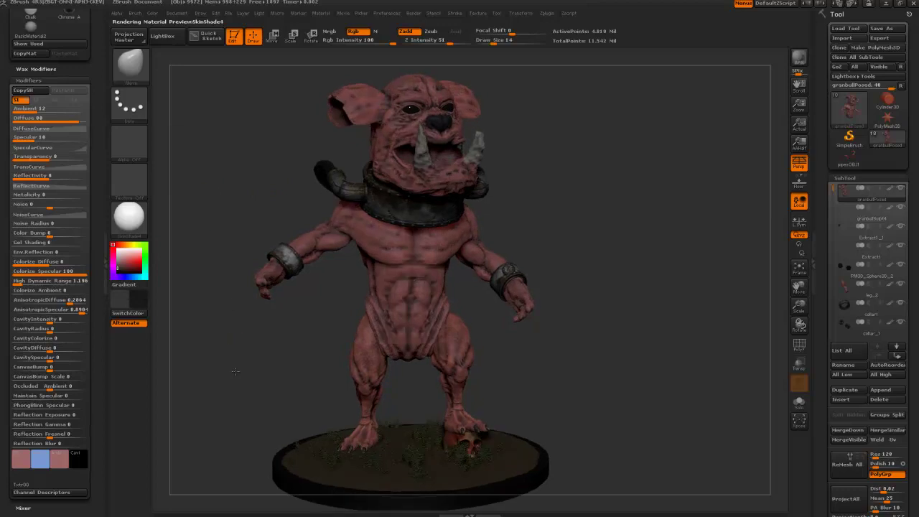
alt+click(319, 475)
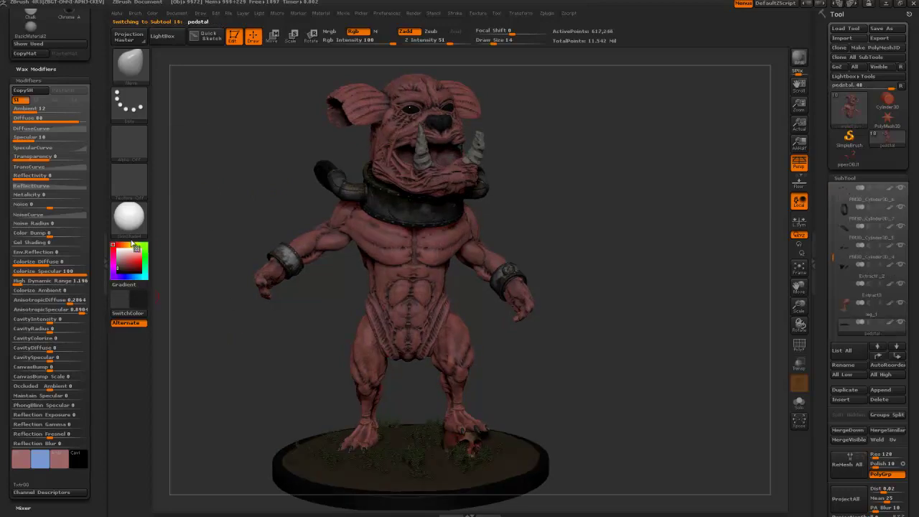
click(129, 216)
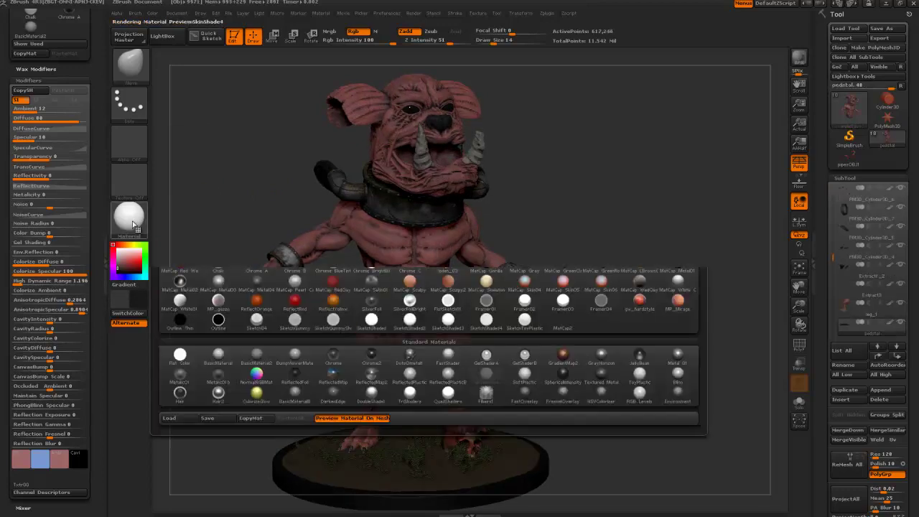
click(225, 361)
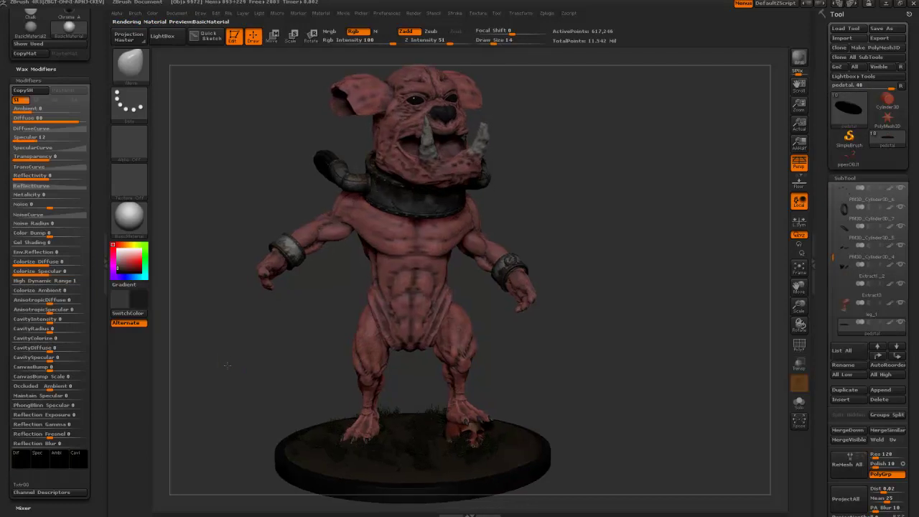
Switch painting to material only with Zadd off and Z intensity 0, and open the color fill options for the pedestal
click(380, 32)
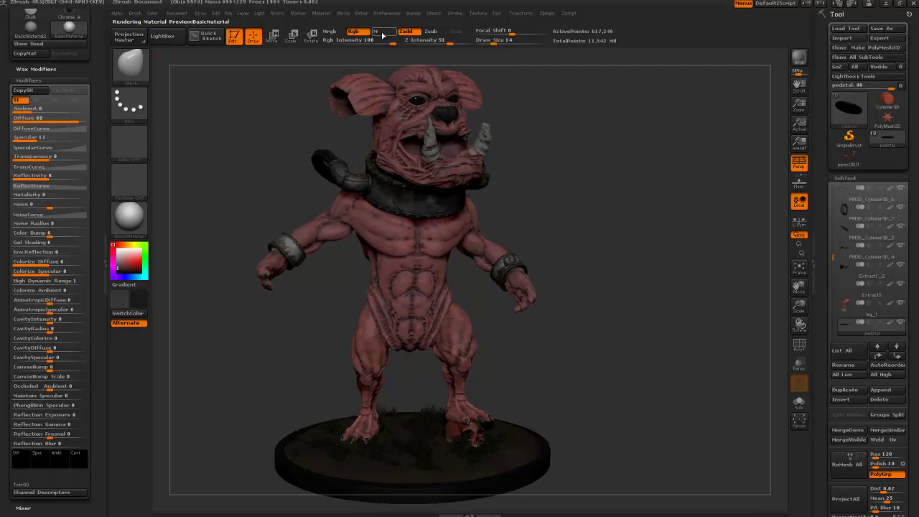
click(406, 31)
drag(418, 41, 395, 41)
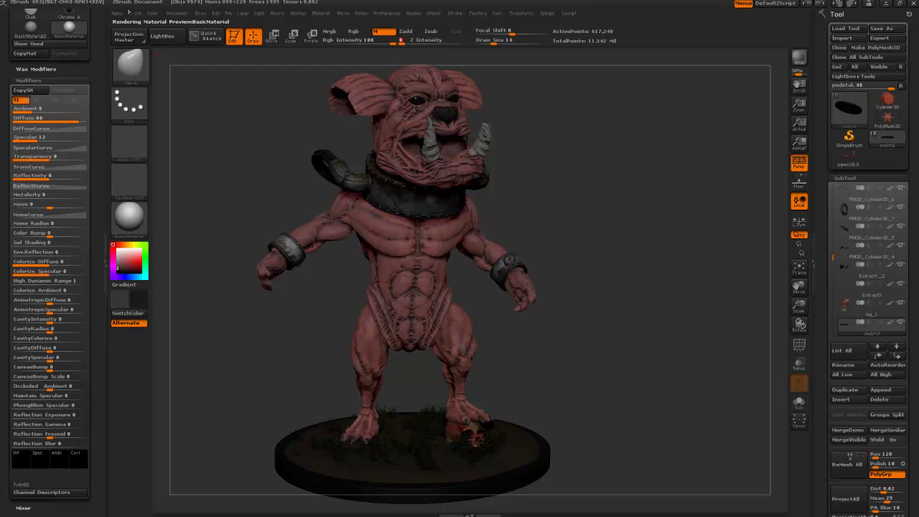
click(152, 12)
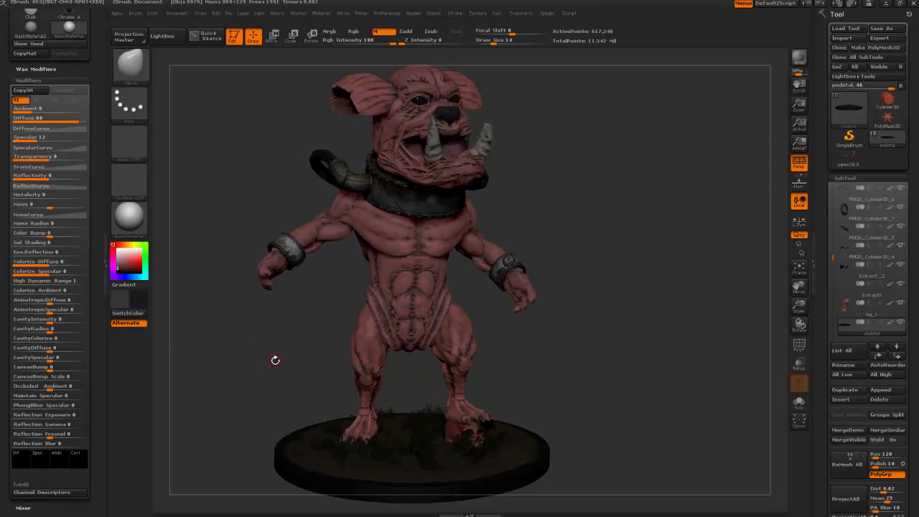
Lower the SubPixel antialiasing quality and run a BPR render of the creature from a three-quarter front view
drag(294, 326, 402, 328)
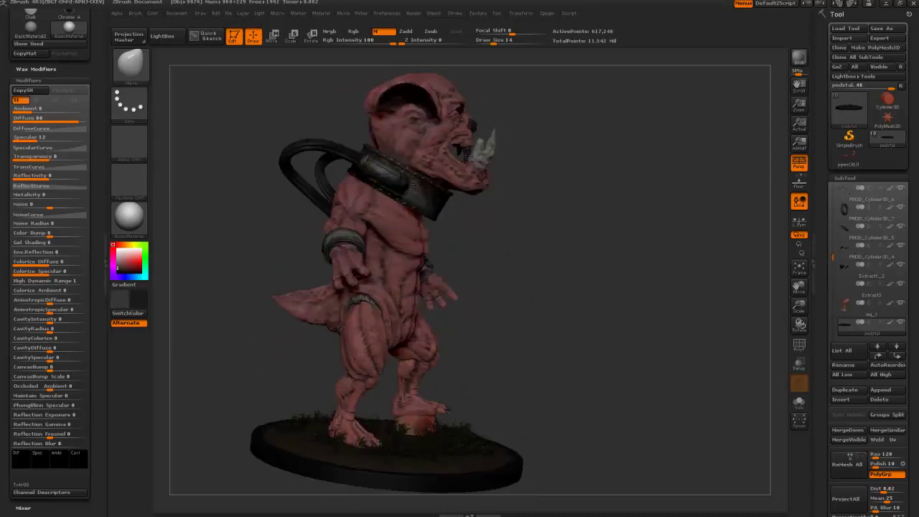
drag(338, 328, 306, 327)
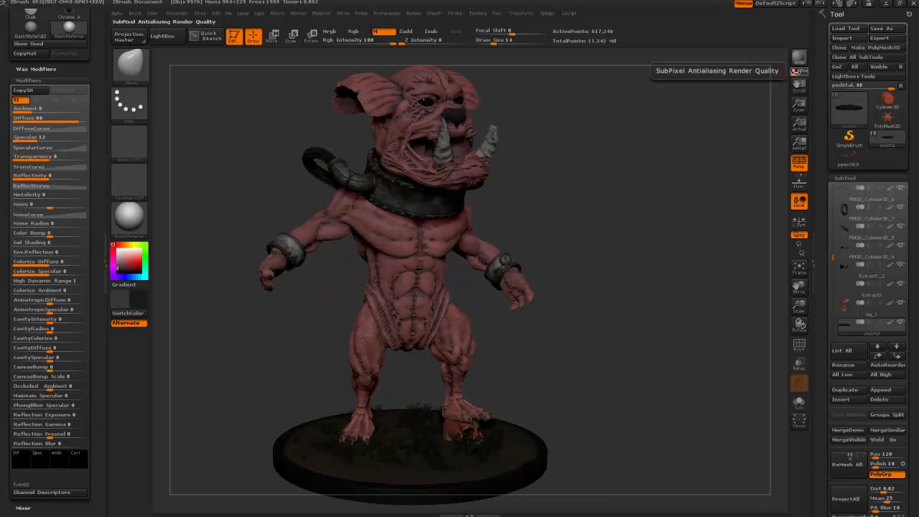
click(798, 57)
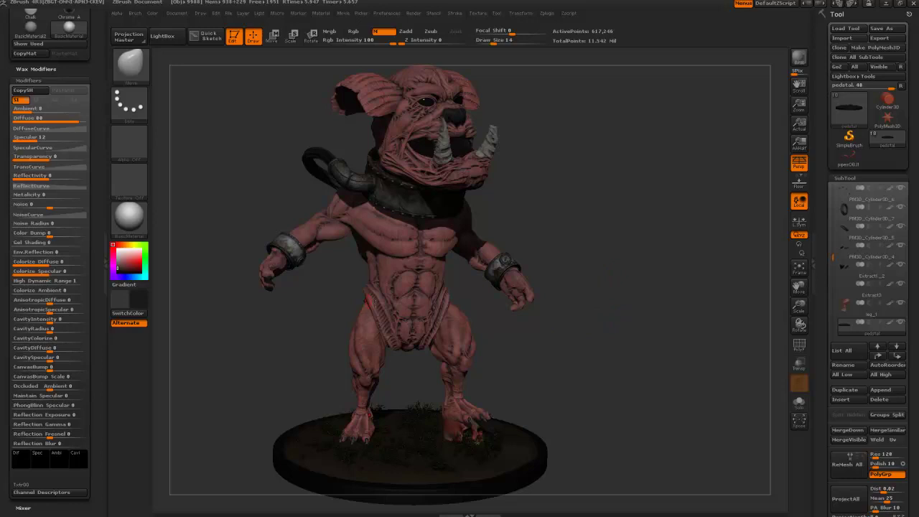
Inspect the rendered torso, legs, base and head up close to judge the shadows and materials
mouse_move(798, 105)
mouse_down()
mouse_move(808, 90)
mouse_move(843, 187)
mouse_move(858, 158)
mouse_move(909, 124)
mouse_move(847, 164)
mouse_move(802, 92)
mouse_up()
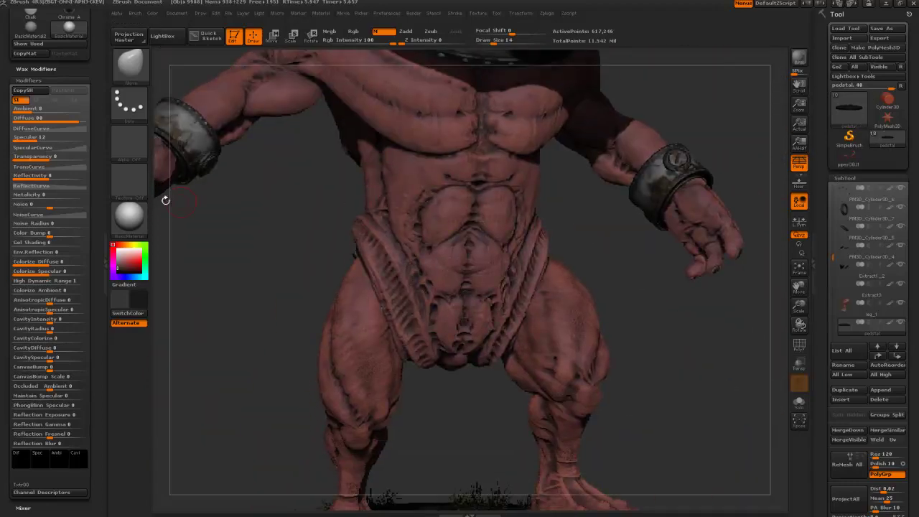
click(129, 215)
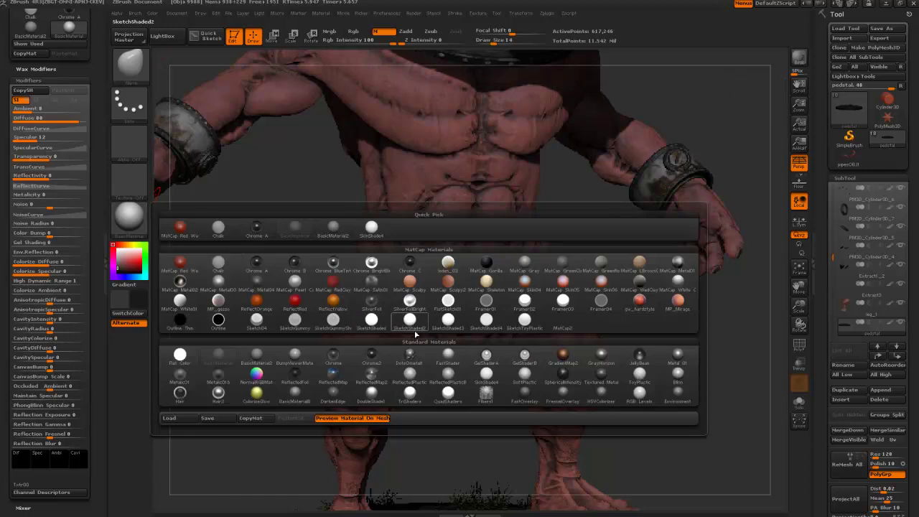
click(257, 355)
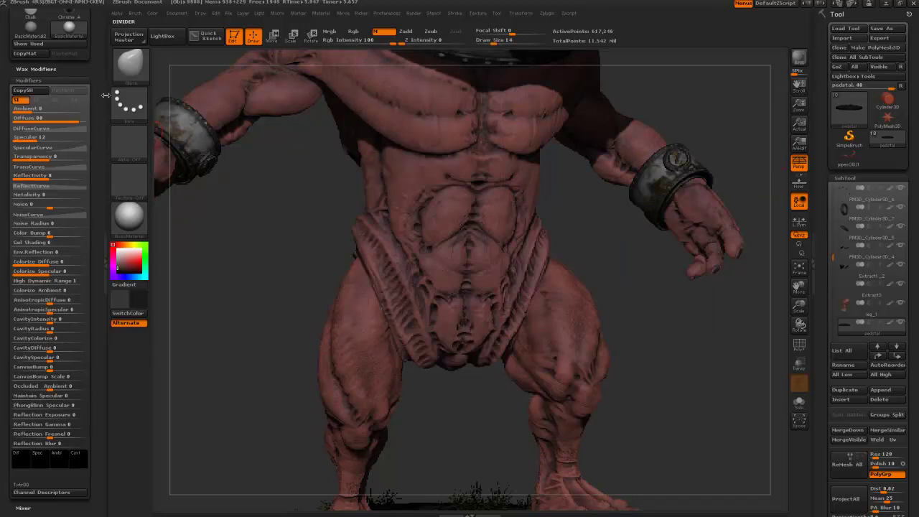
mouse_move(98, 84)
mouse_down()
mouse_move(92, 183)
mouse_move(91, 99)
mouse_up()
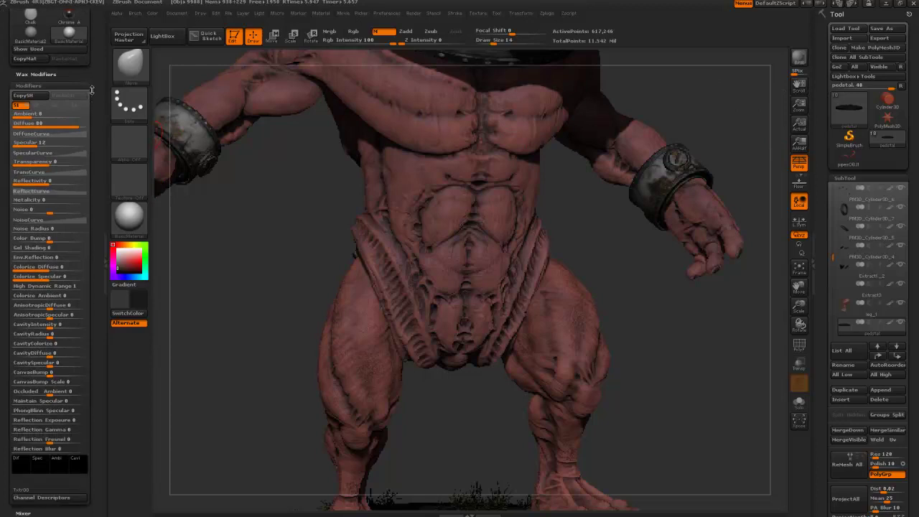
drag(798, 87, 812, 21)
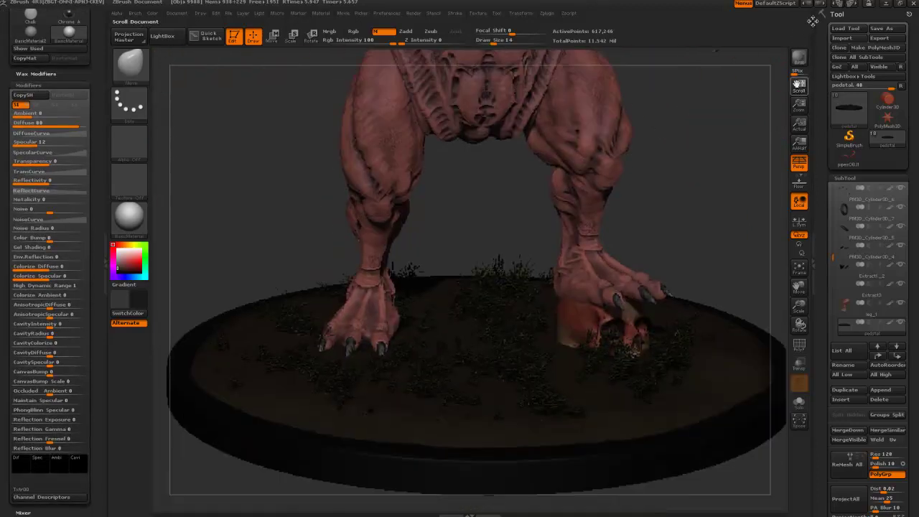
mouse_move(812, 23)
mouse_down()
mouse_move(809, 85)
mouse_move(808, 25)
mouse_up()
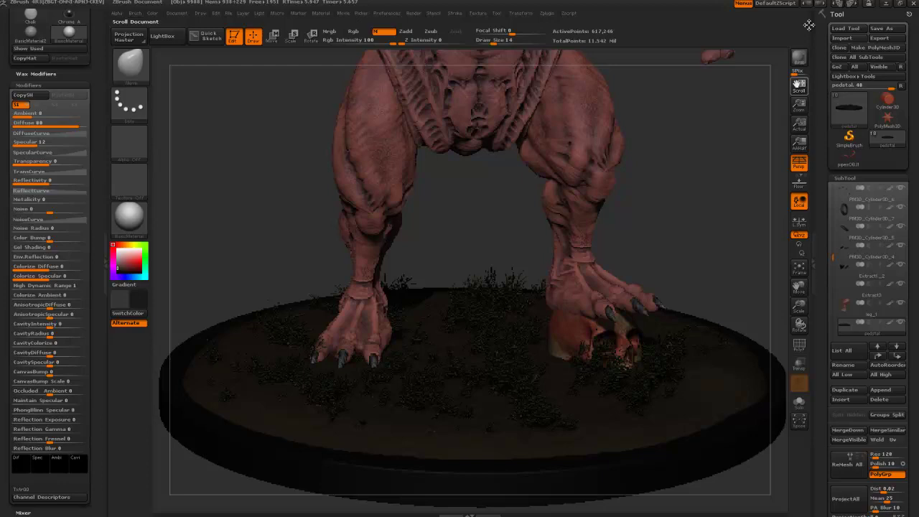
drag(808, 25, 792, 214)
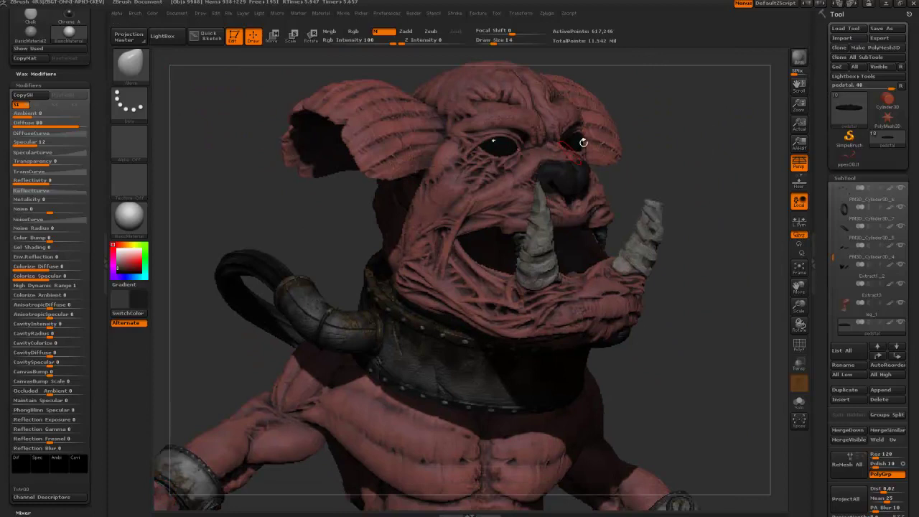
Dock the Render palette above the Tool palette
click(322, 14)
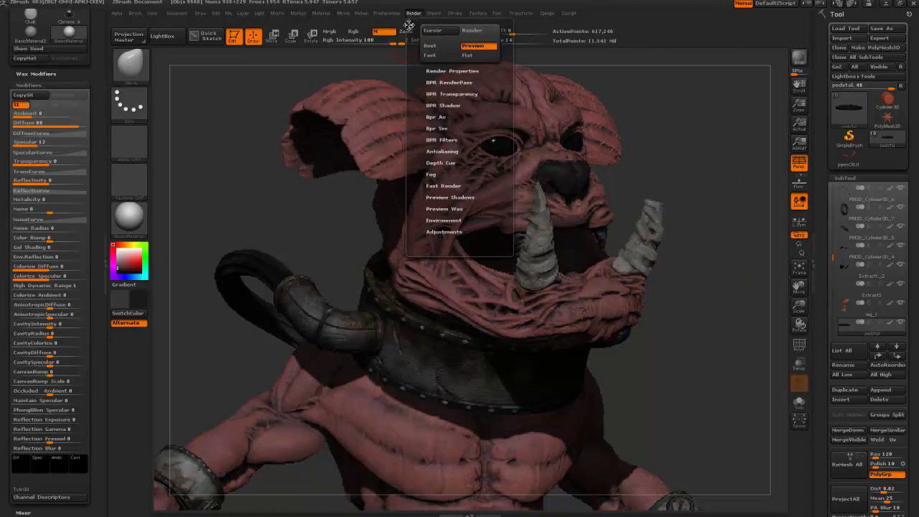
click(411, 25)
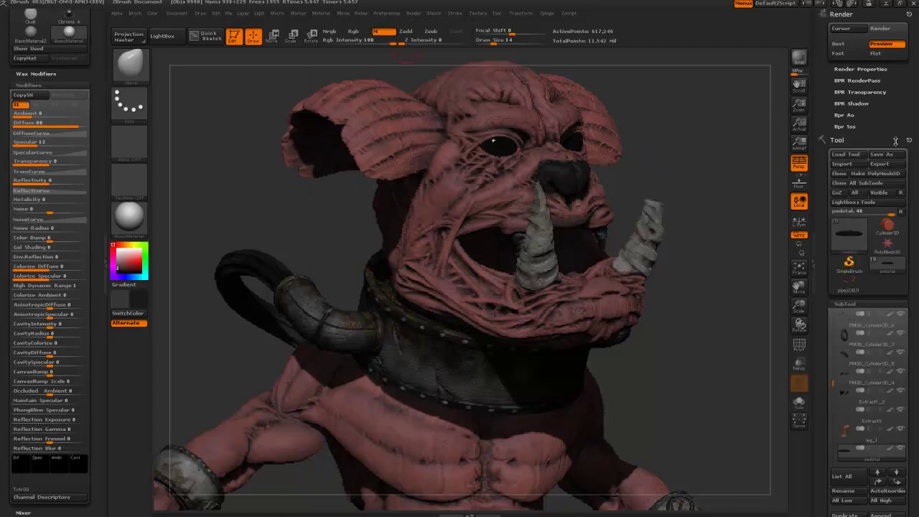
Enable ambient occlusion alongside shadows in the render properties
click(860, 70)
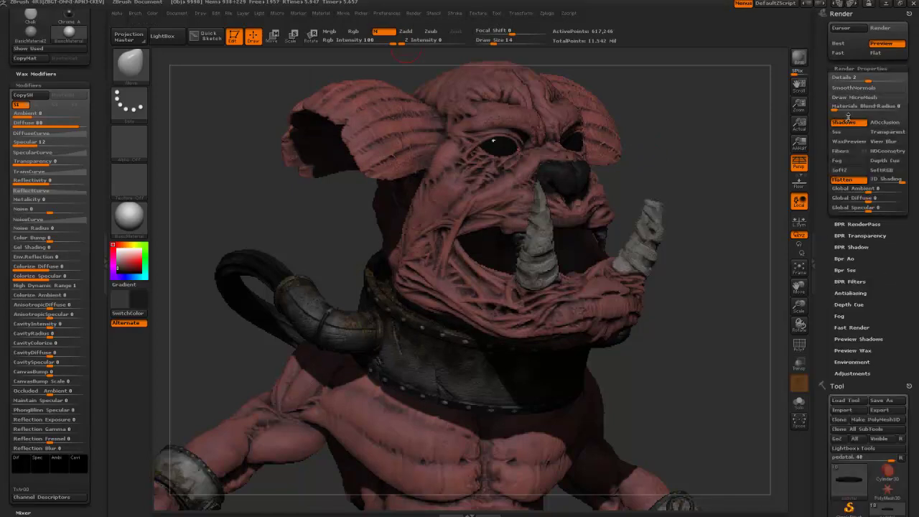
click(874, 123)
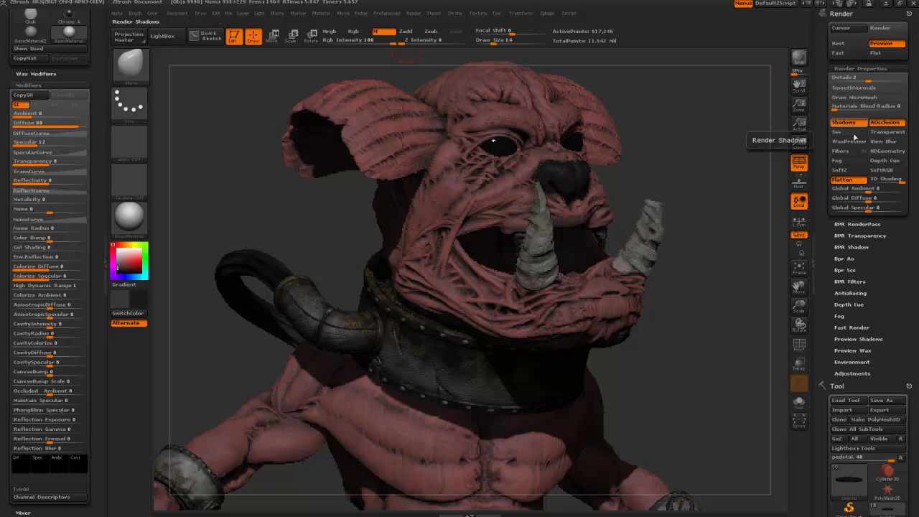
Adjust the BPR shadows to a resolution of about 2370, a blur of 6 and a falloff of about 0.35
scroll(836, 249, down, 2)
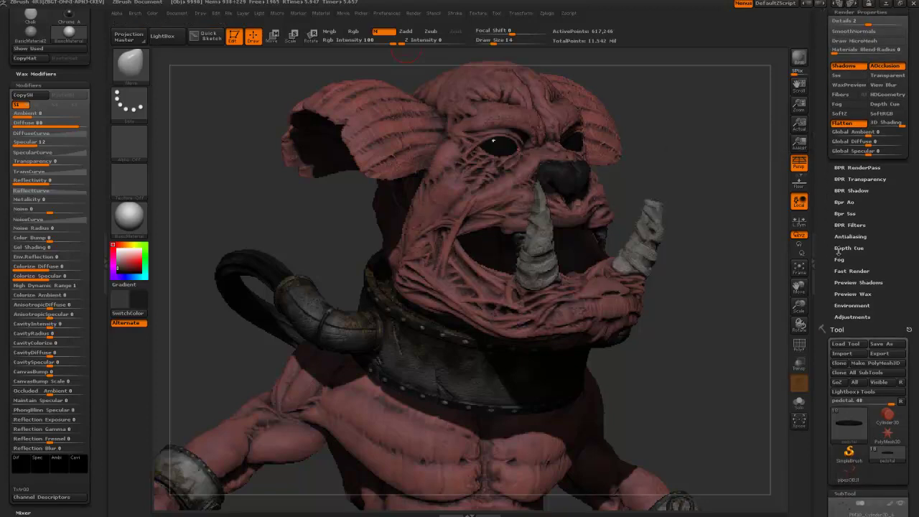
click(849, 191)
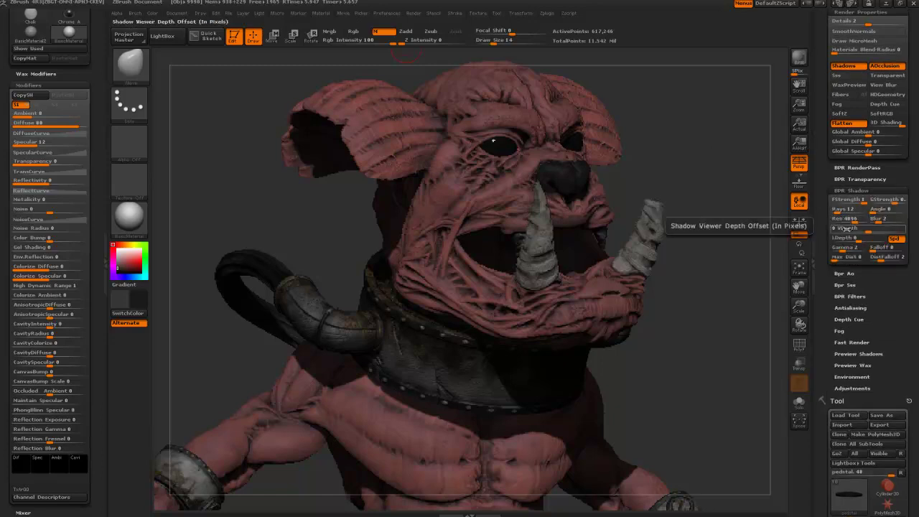
drag(852, 220, 848, 220)
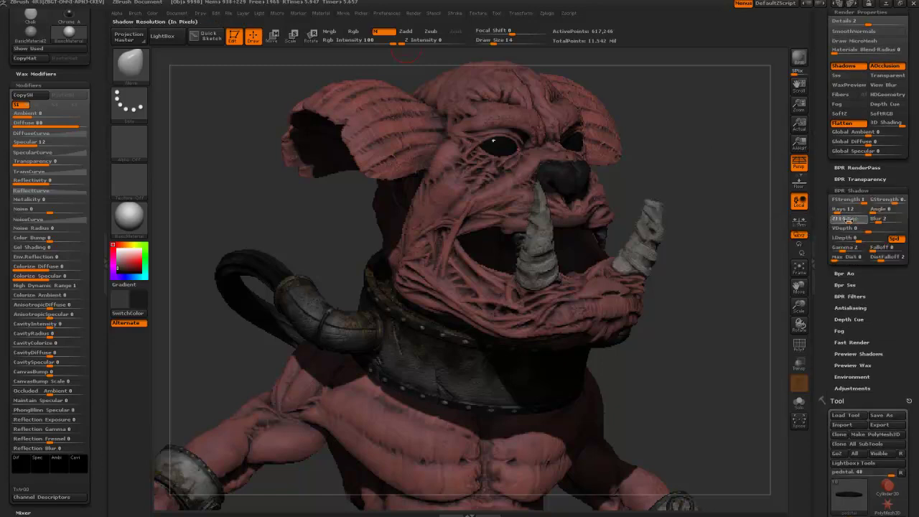
click(879, 219)
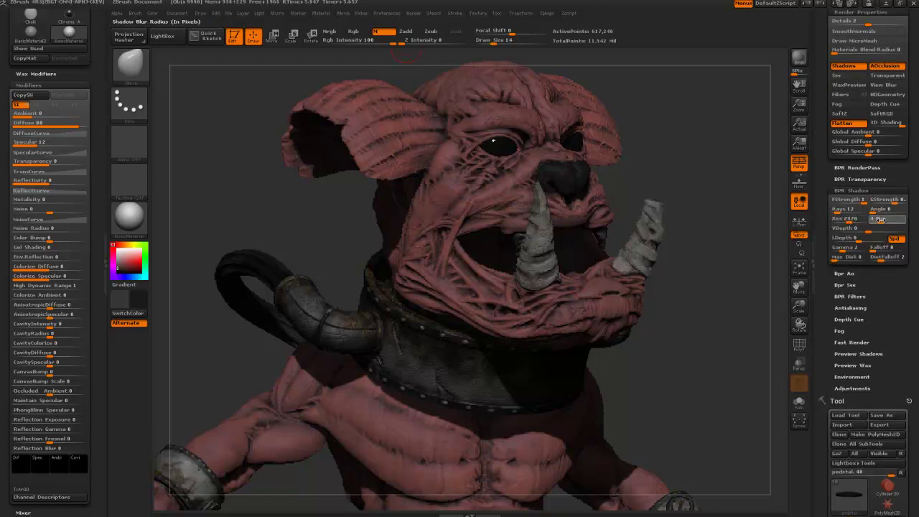
key(Return)
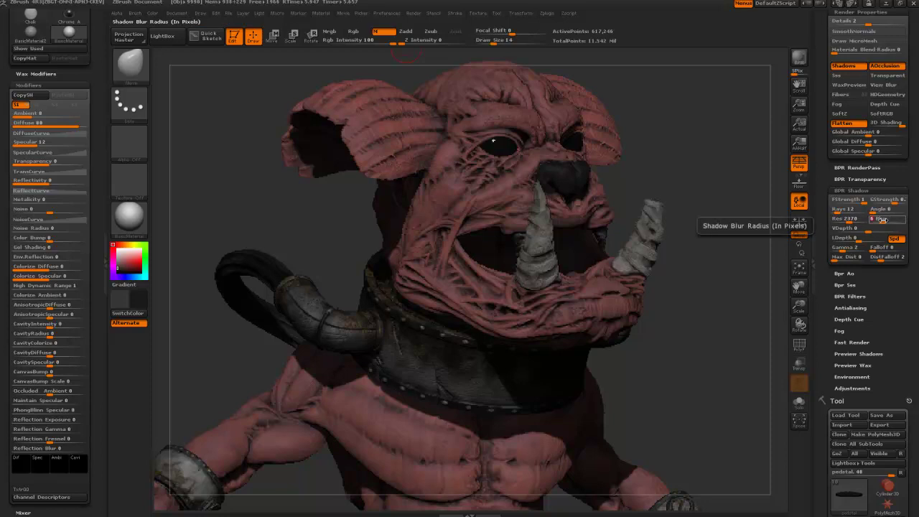
click(874, 247)
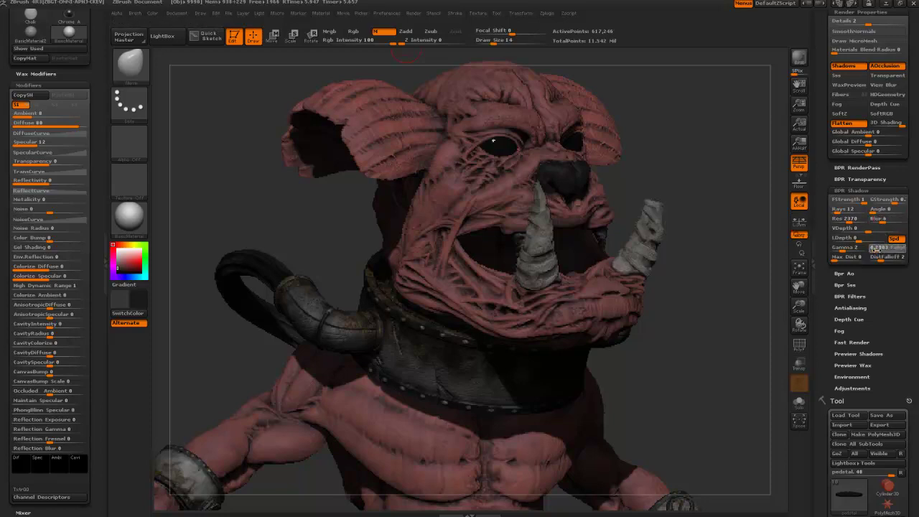
drag(877, 250, 881, 249)
text(0.3548)
key(Return)
Run a BPR render of the creature and inspect it at antialiased half size and other document zoom levels
click(798, 57)
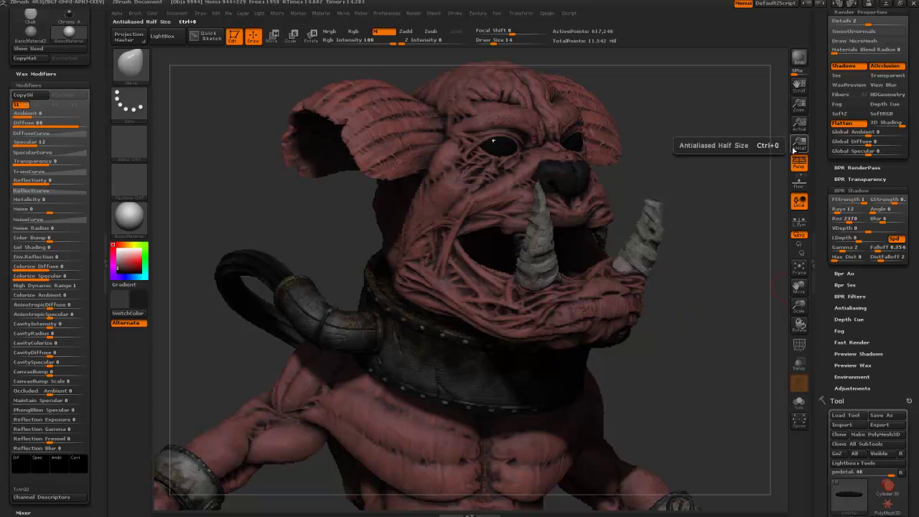
click(793, 141)
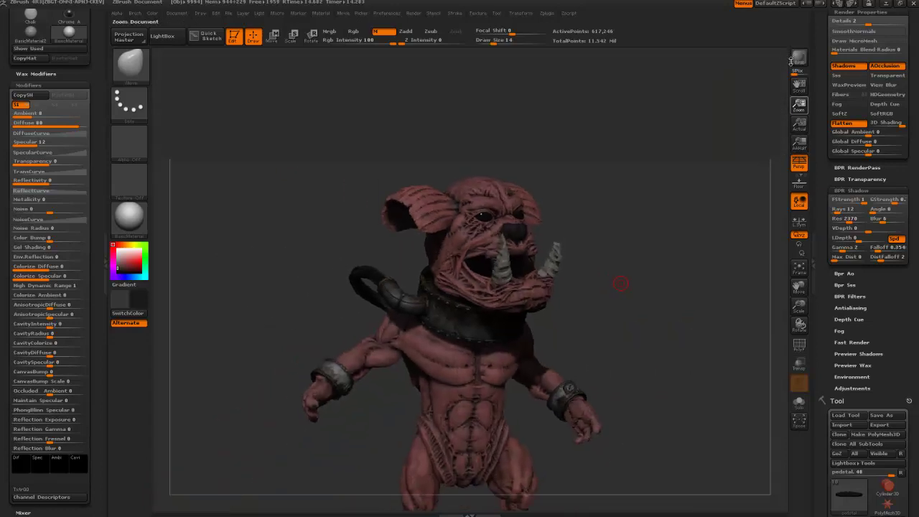
drag(793, 81, 779, 28)
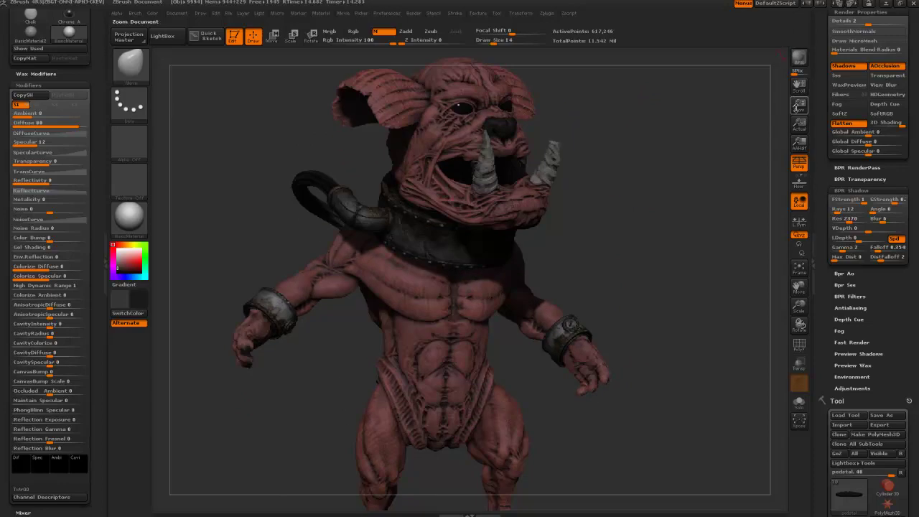
drag(796, 107, 799, 105)
Leave Edit mode, clear the canvas and resize the document to a width of 3000 with proportions locked
key(t)
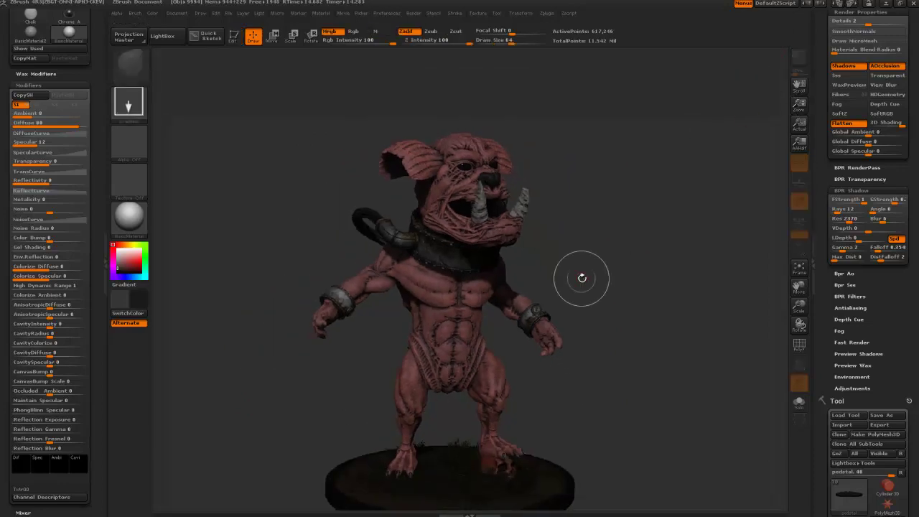
key(ctrl+n)
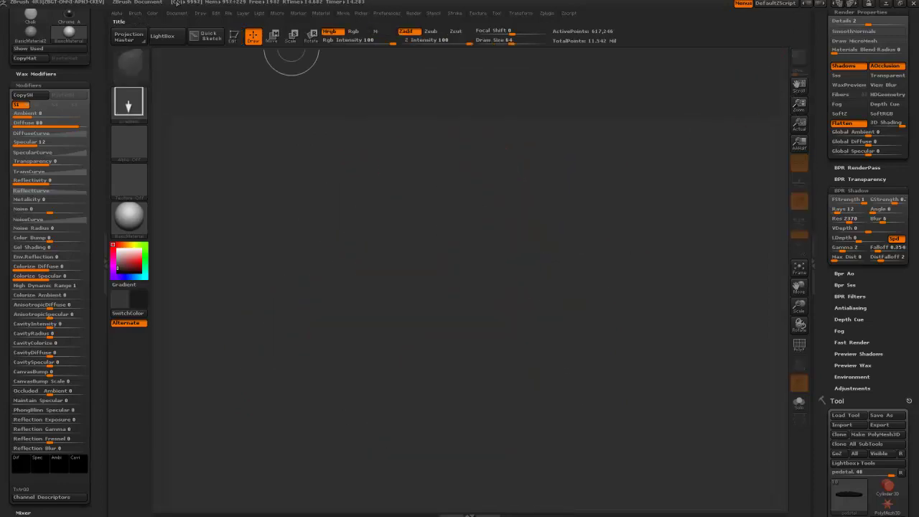
click(177, 13)
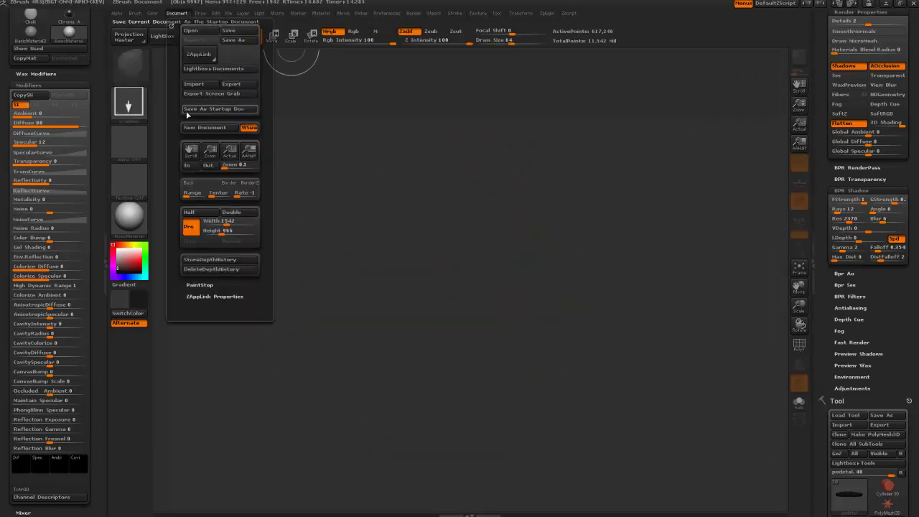
click(234, 220)
text(3000)
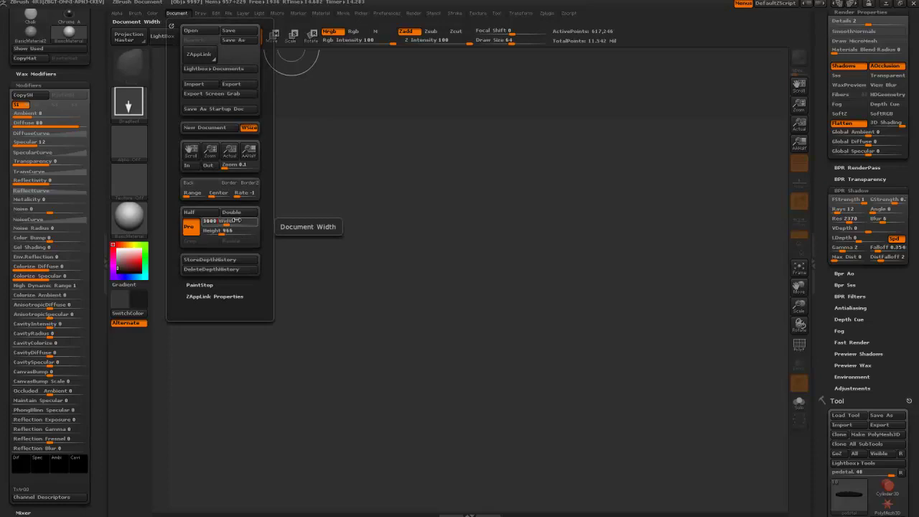
key(Return)
click(234, 232)
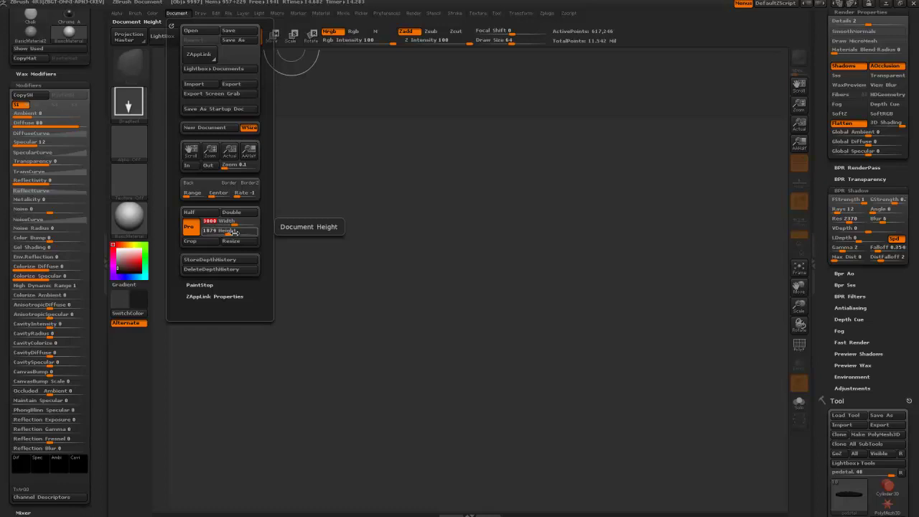
click(236, 243)
click(486, 294)
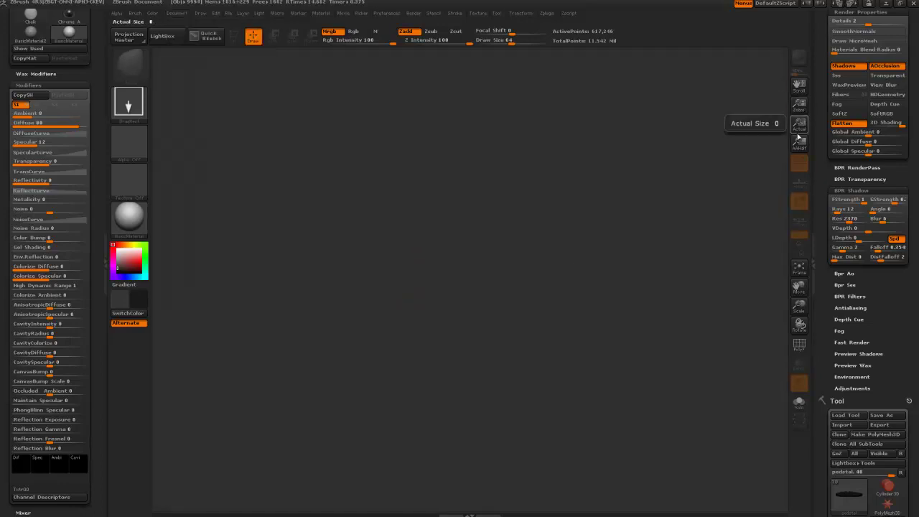
Draw the creature onto the resized canvas and re-enter Edit mode
drag(801, 106, 801, 36)
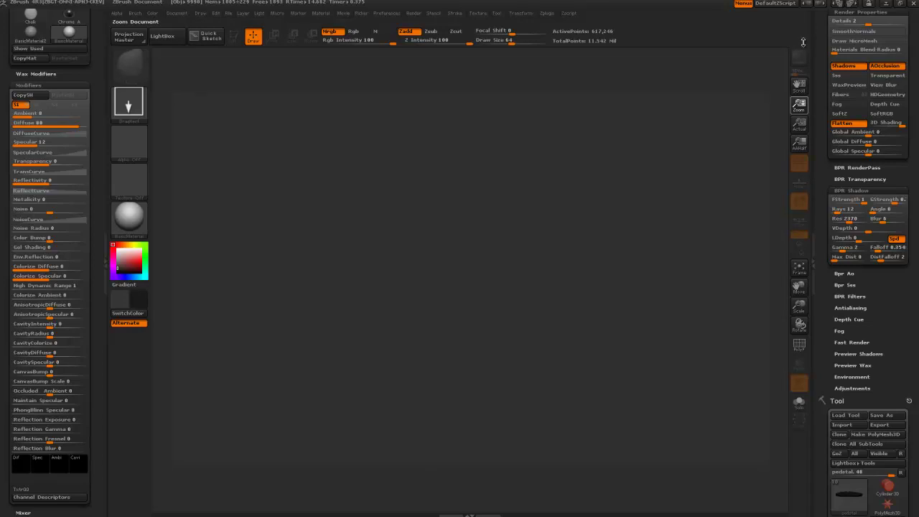
mouse_move(456, 261)
mouse_down()
mouse_move(461, 315)
mouse_move(468, 278)
mouse_up()
key(t)
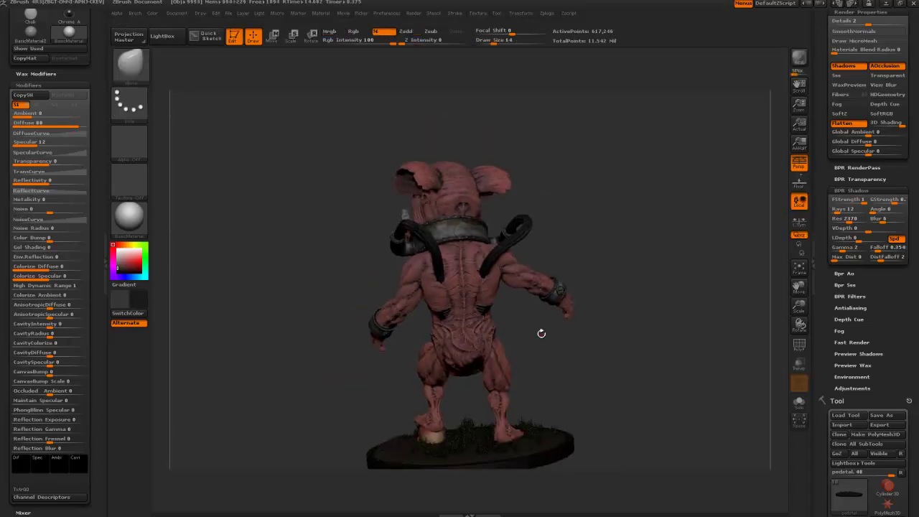
Orient the creature in a three-quarter front view, scaled and centered so its whole body and pedestal fit the canvas
drag(556, 332, 627, 323)
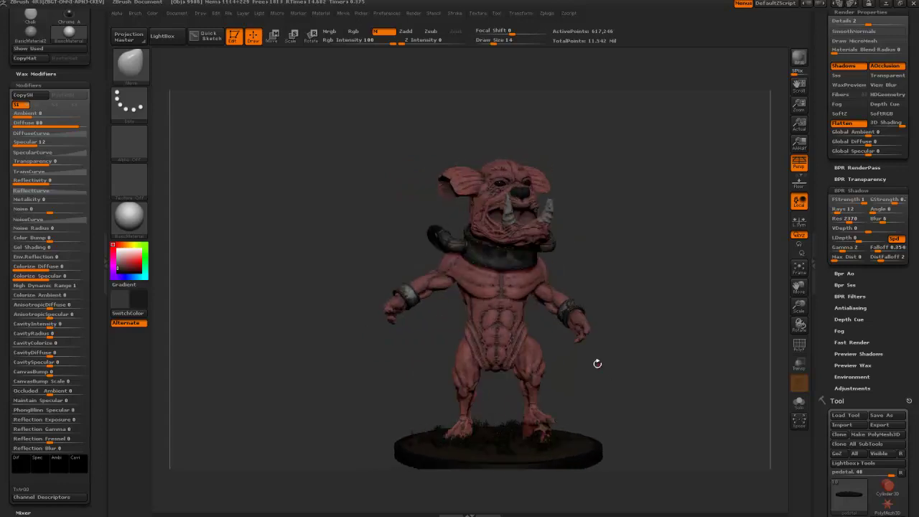
mouse_move(592, 375)
alt+mouse_down()
mouse_move(559, 326)
mouse_move(460, 350)
mouse_move(454, 366)
alt+mouse_up()
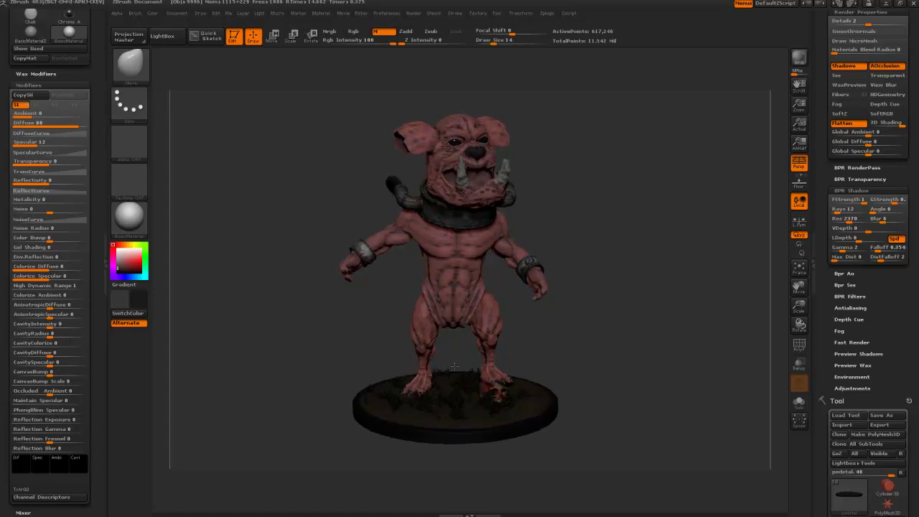
drag(577, 350, 569, 317)
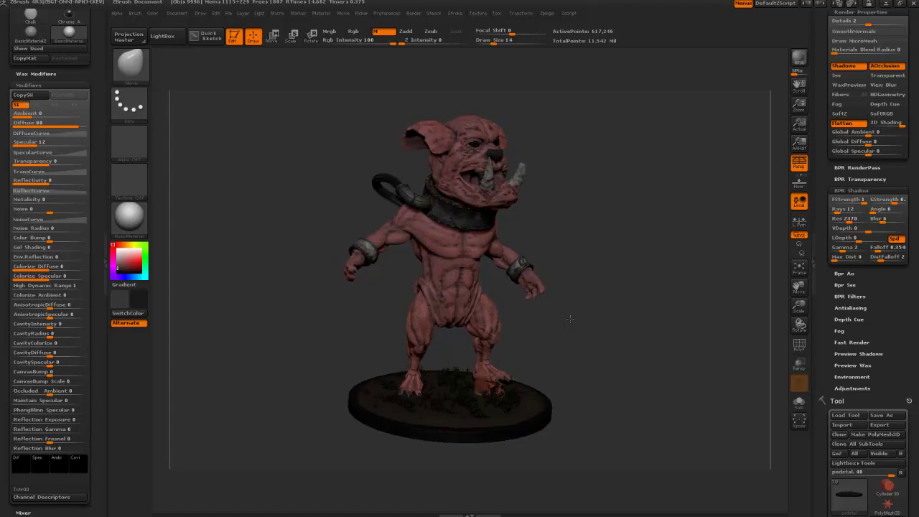
drag(305, 341, 305, 348)
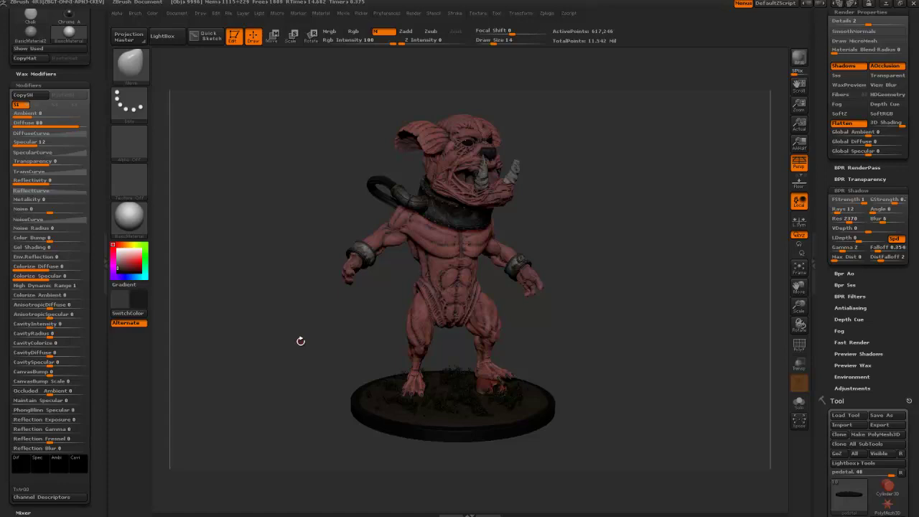
drag(302, 345, 309, 335)
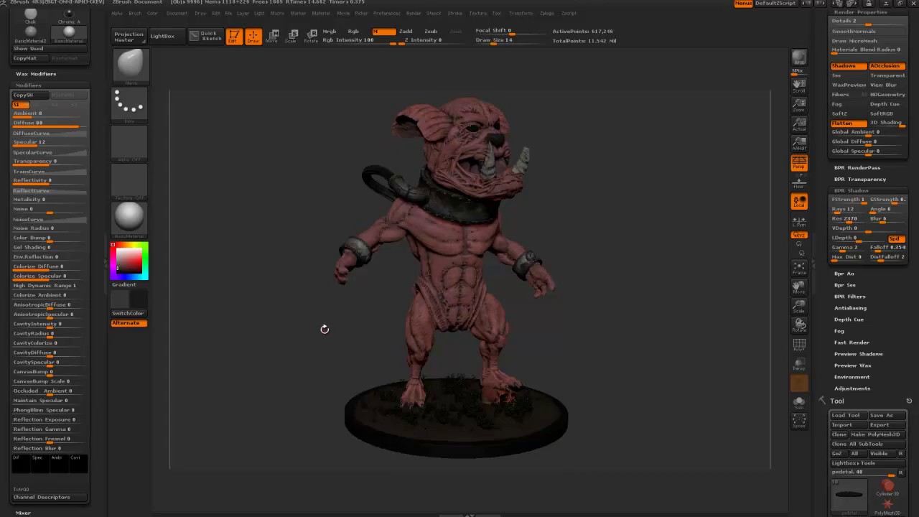
drag(326, 325, 330, 328)
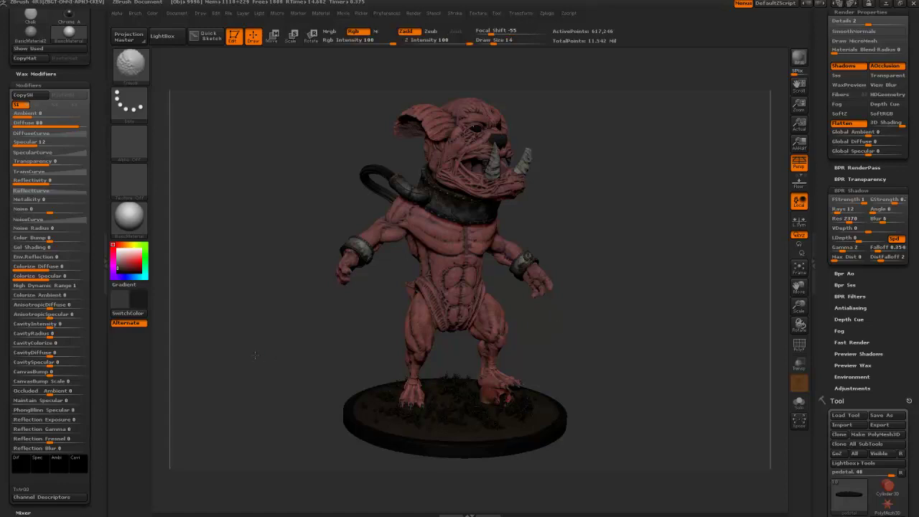
shift+drag(263, 354, 255, 354)
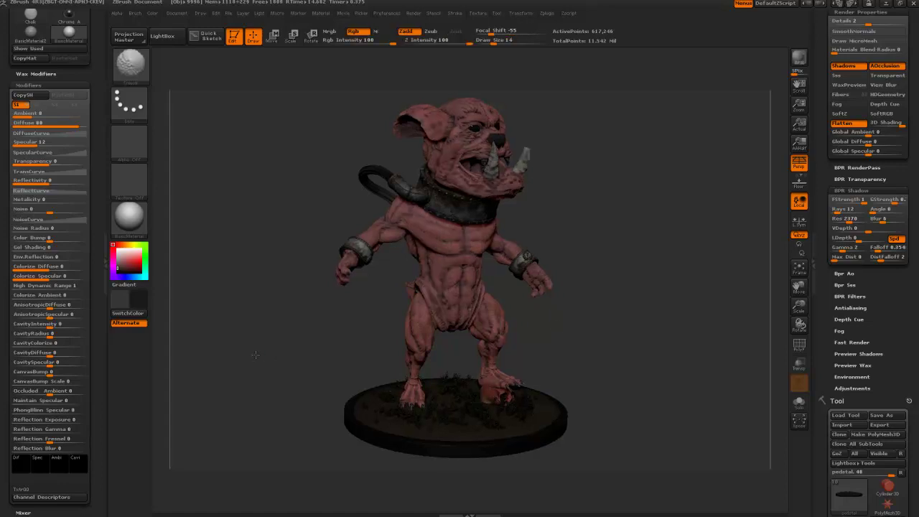
key(b)
key(p)
key(a)
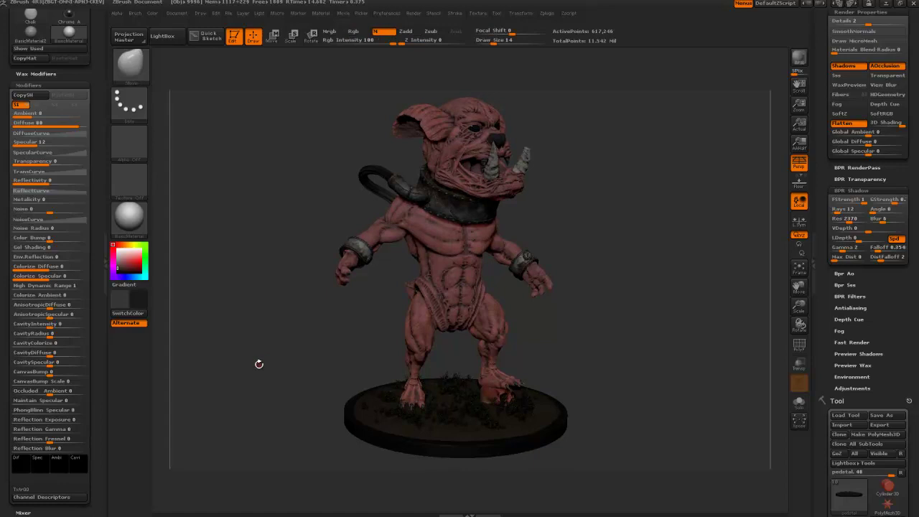
Turn off render shadows and dock the Light palette above the Material palette
click(850, 68)
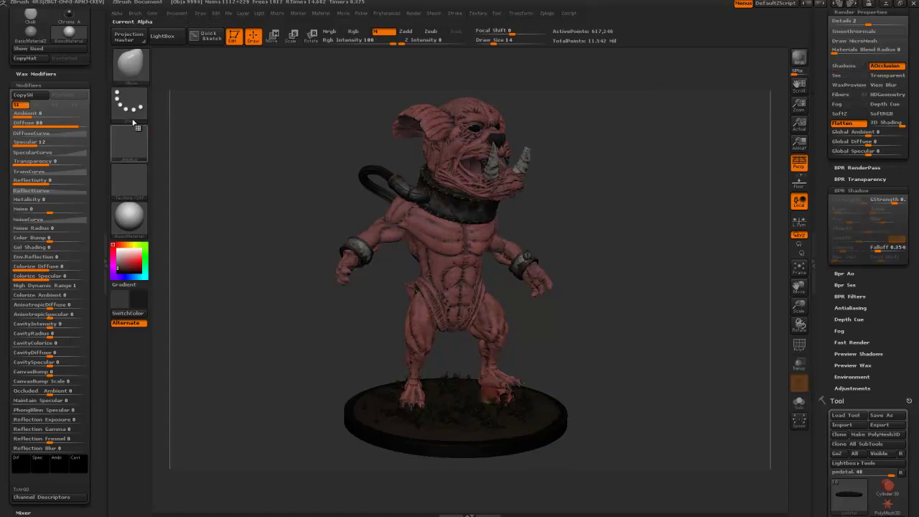
scroll(99, 64, up, 3)
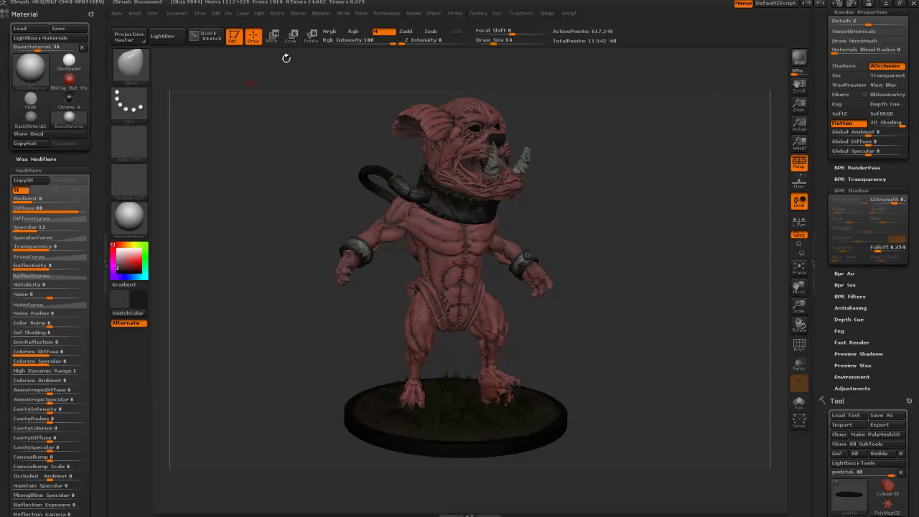
click(262, 12)
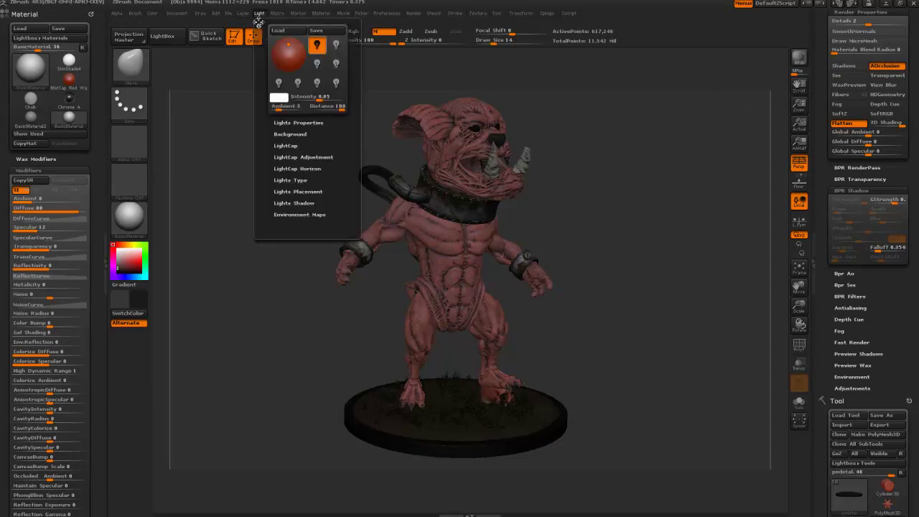
drag(257, 21, 5, 36)
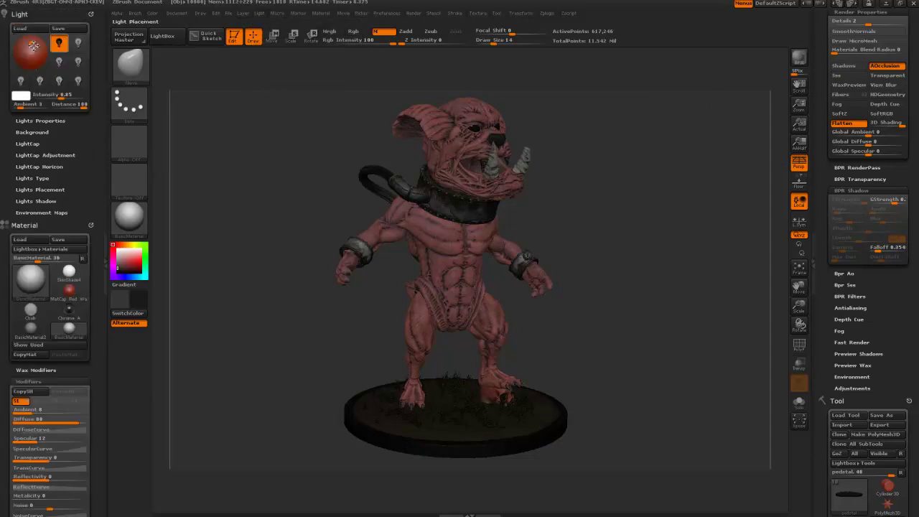
Shift the light toward the sphere's upper left at an intensity of 0.95, and run a BPR render of the full creature
click(28, 43)
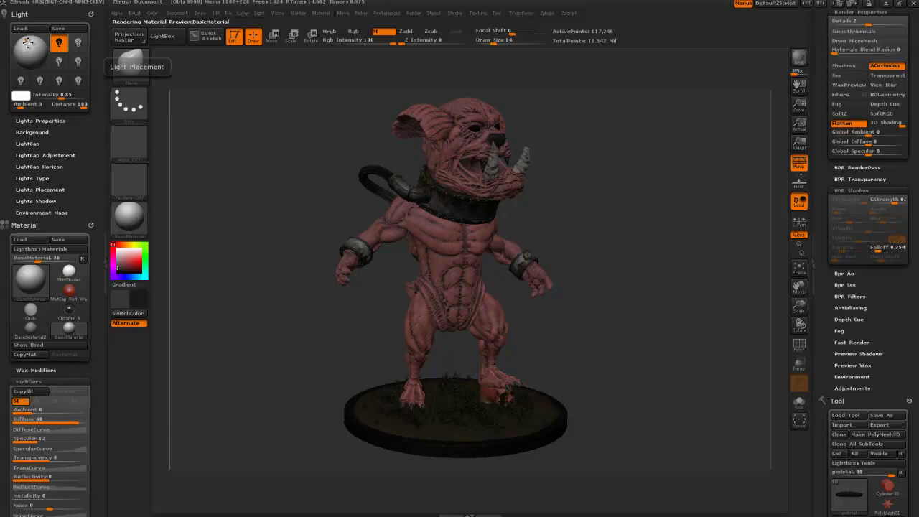
click(62, 94)
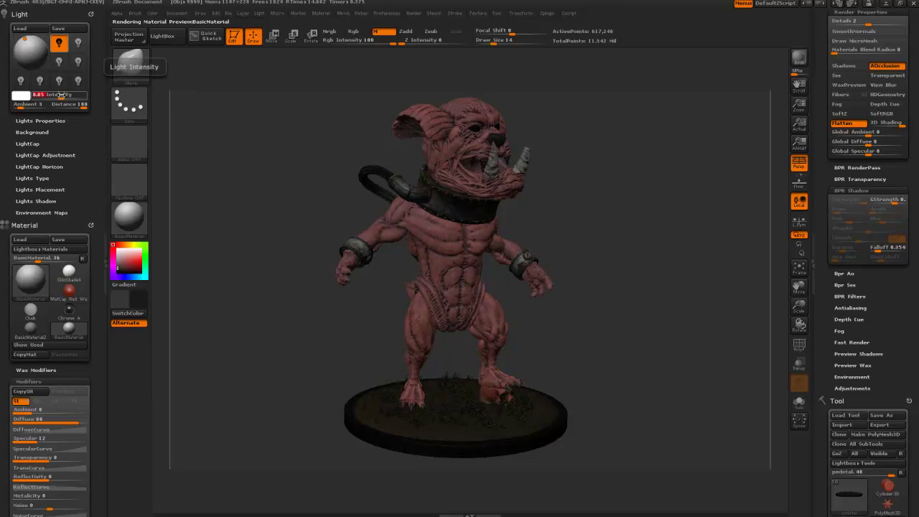
text(0.95)
key(Return)
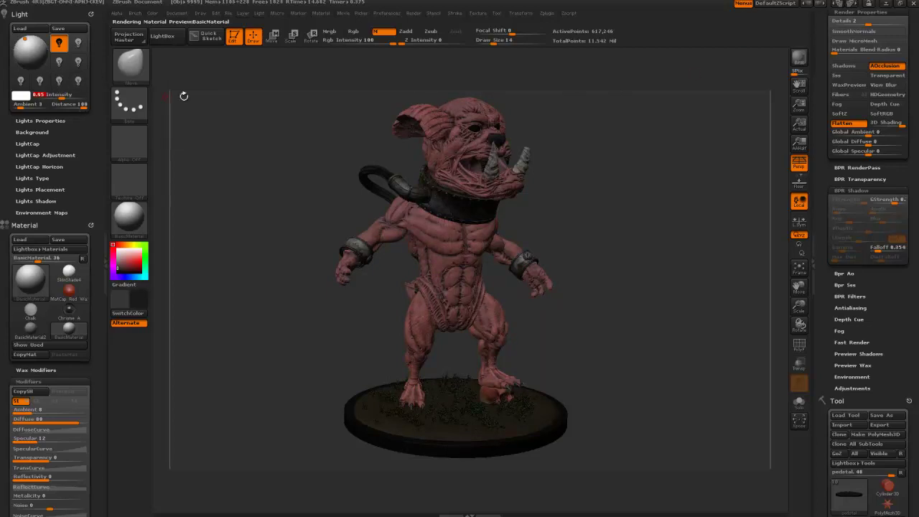
click(795, 61)
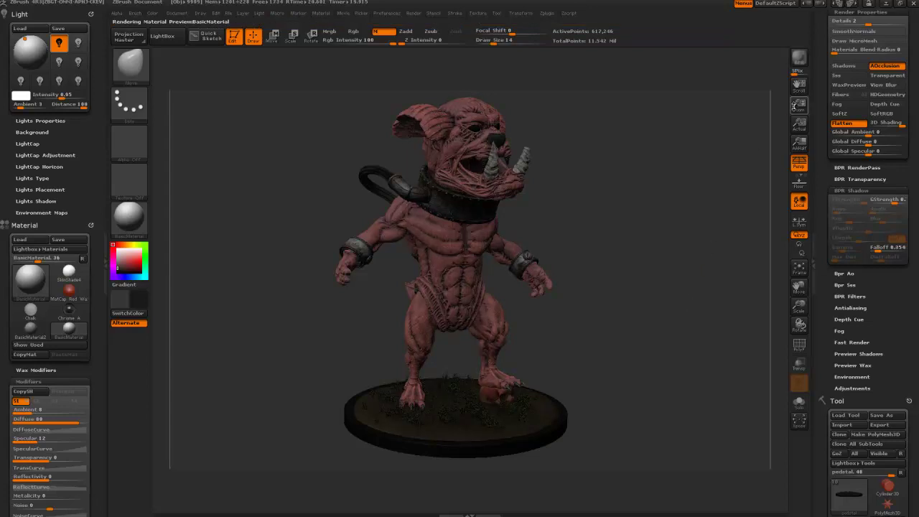
Examine the rendered creature at actual size from the head down to the feet and pedestal, and return to the full figure
click(798, 124)
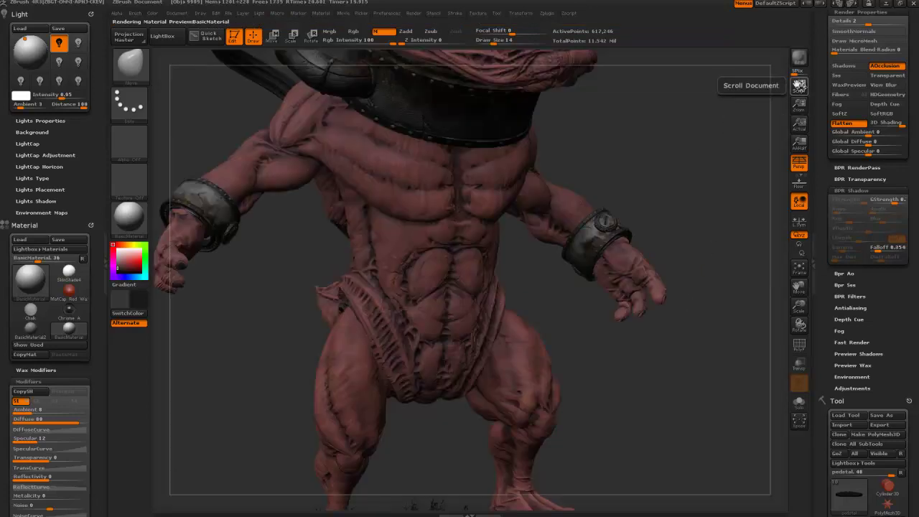
drag(798, 84, 815, 182)
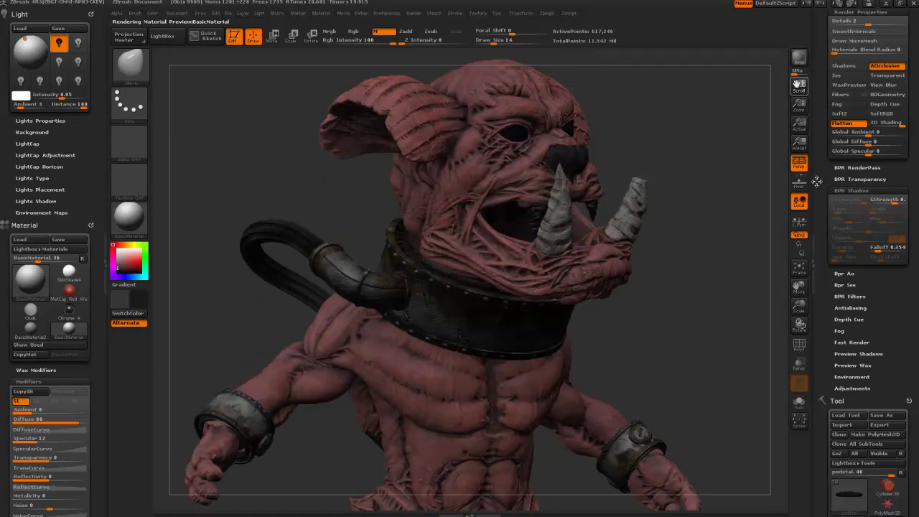
drag(816, 181, 814, 3)
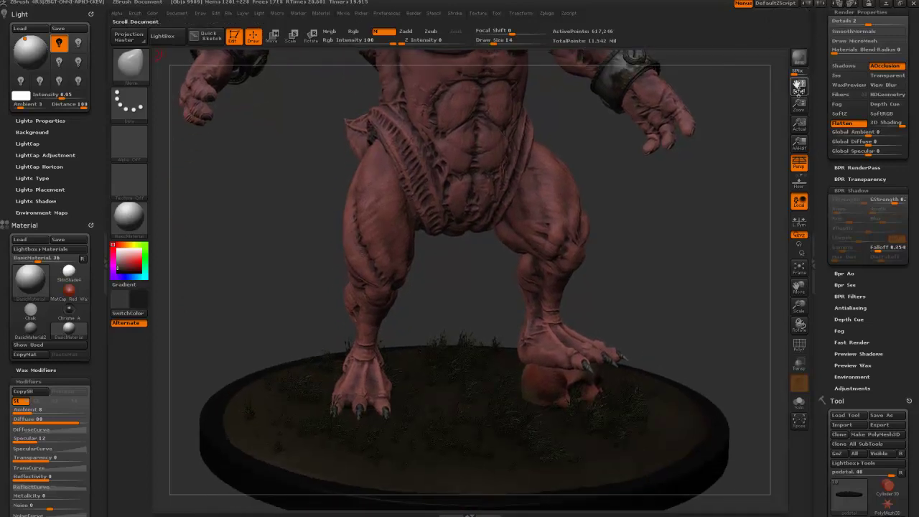
drag(798, 86, 775, 221)
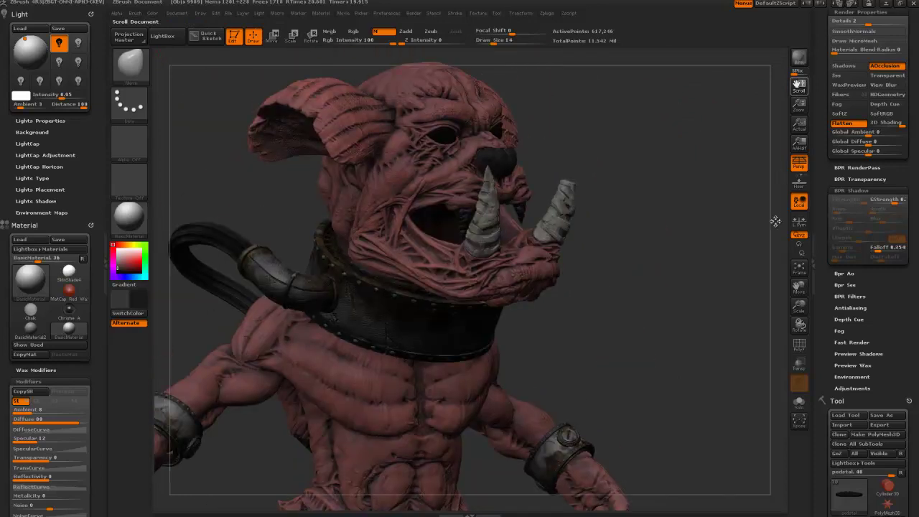
mouse_move(775, 221)
mouse_down()
mouse_move(783, 45)
mouse_move(794, 234)
mouse_move(790, 217)
mouse_up()
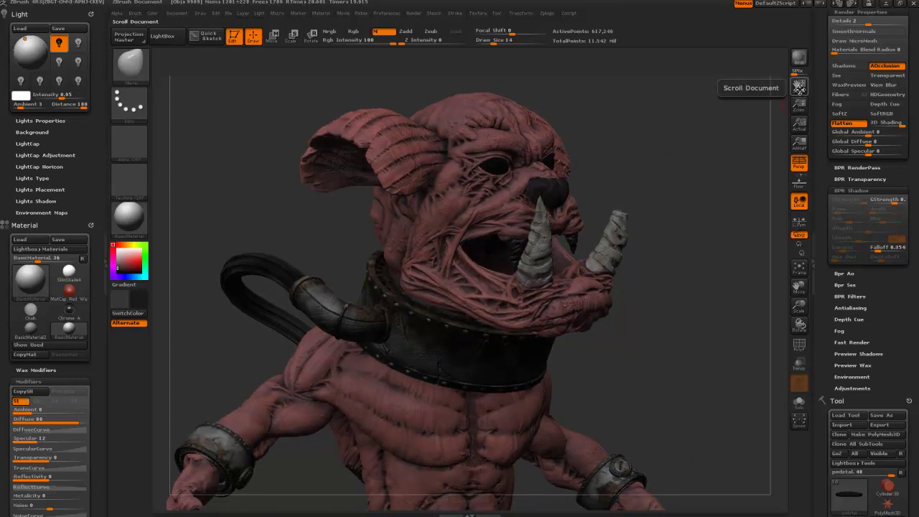
drag(799, 86, 810, 26)
drag(799, 105, 796, 72)
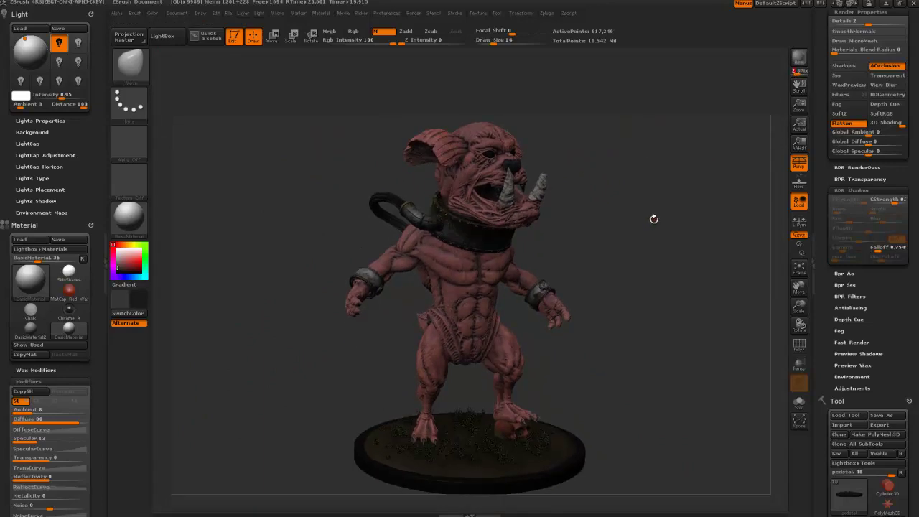
drag(800, 87, 796, 61)
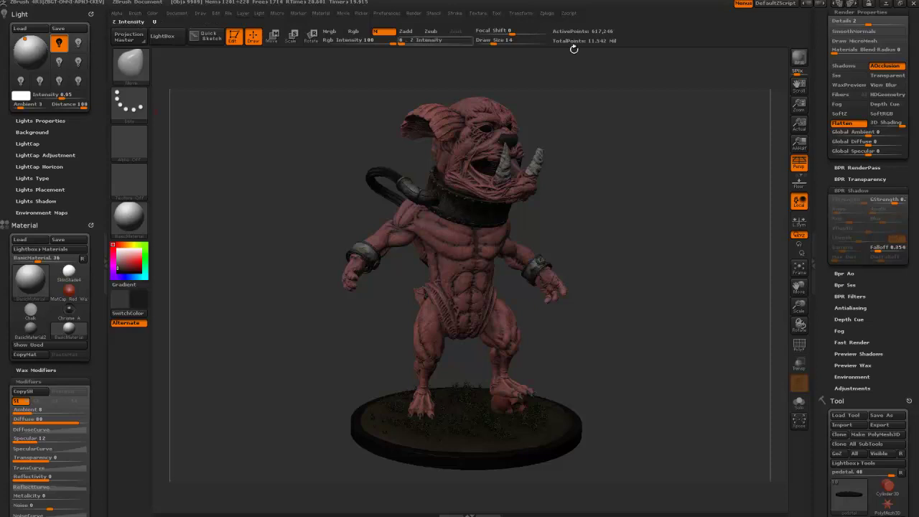
Run another BPR render and check the creature's head, torso and legs at actual size, ending on the whole figure
click(799, 61)
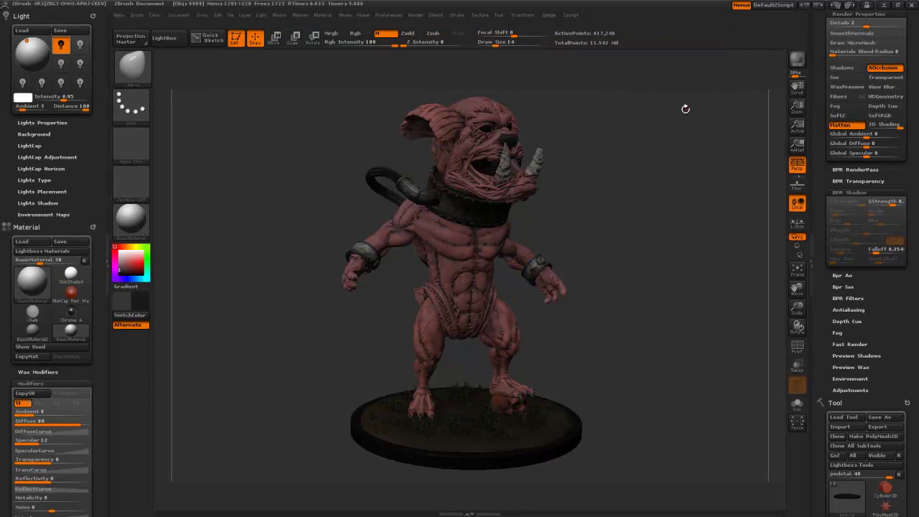
drag(797, 86, 797, 86)
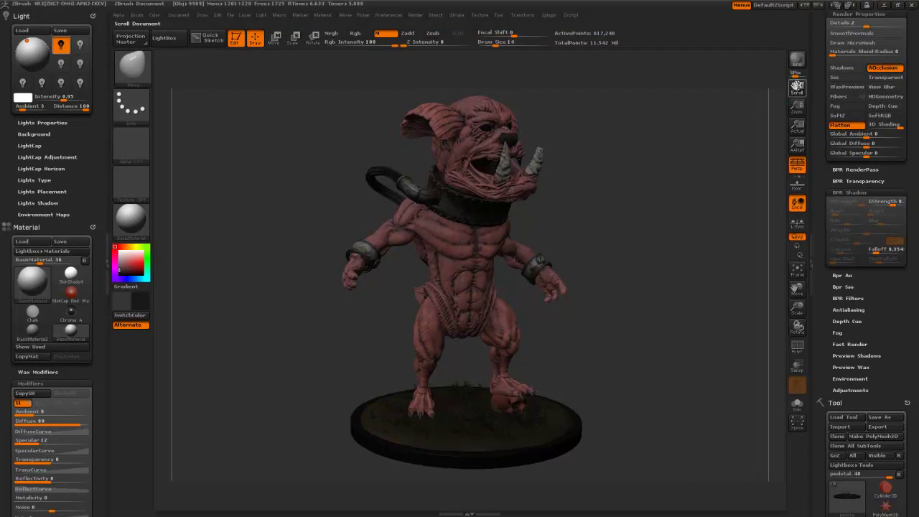
click(797, 127)
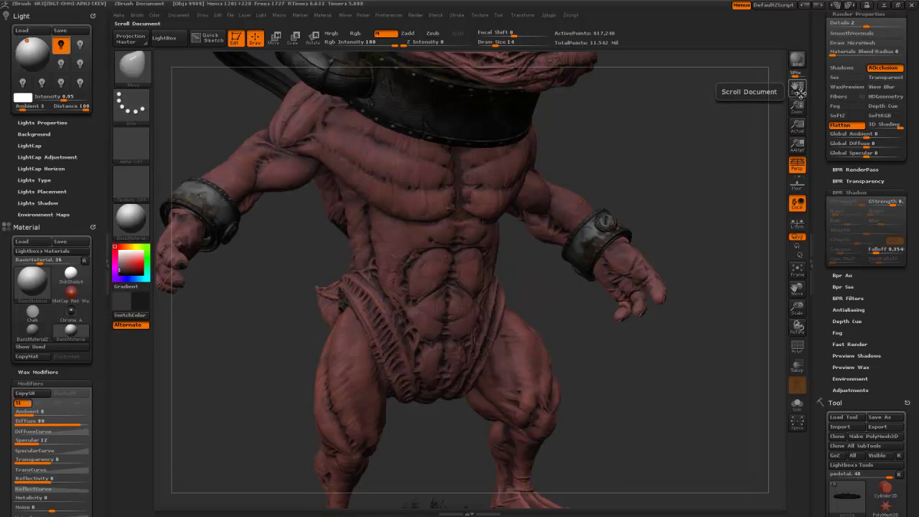
drag(796, 86, 839, 4)
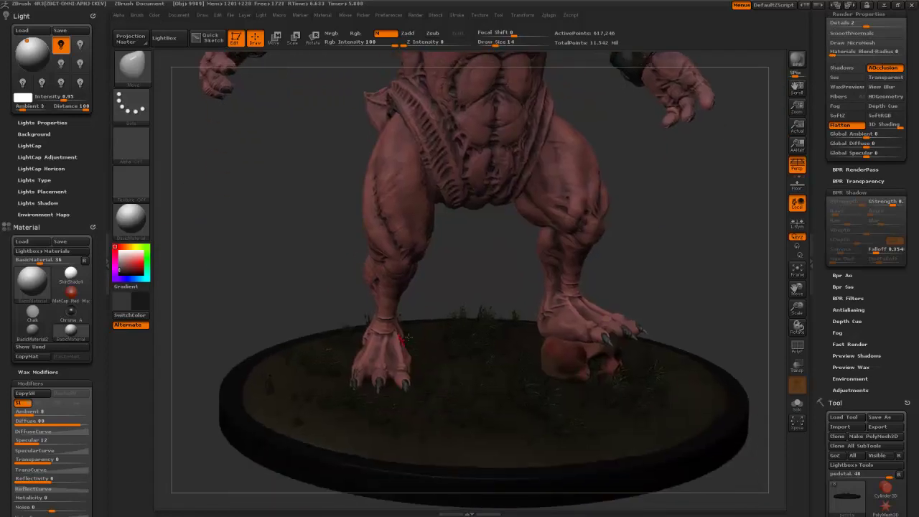
drag(797, 88, 798, 238)
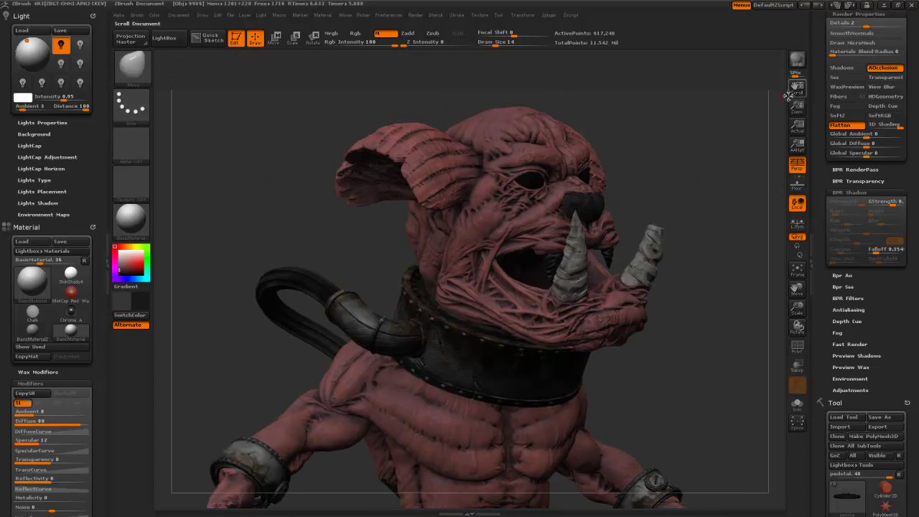
drag(792, 90, 802, 23)
drag(795, 107, 791, 39)
drag(795, 88, 782, 23)
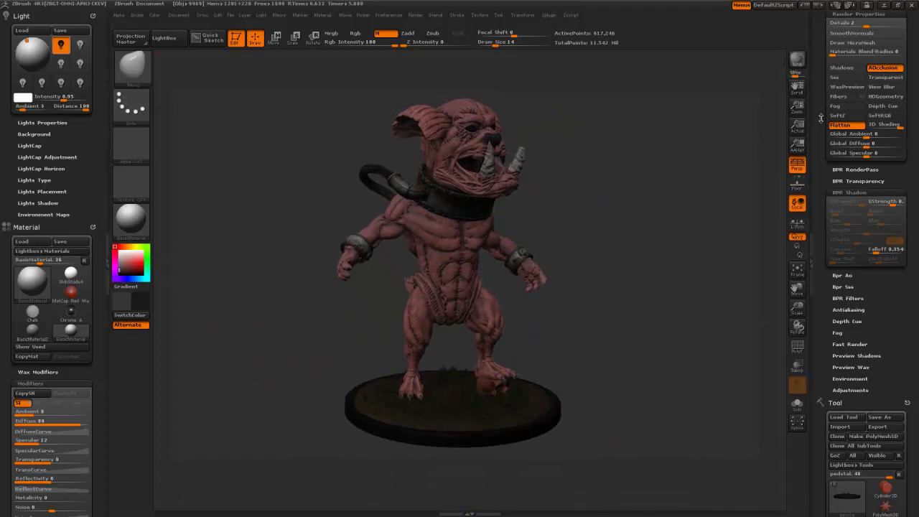
Start exporting the shaded BPR pass, and create and open a folder named renders inside the granbull folder
mouse_move(820, 119)
mouse_down()
mouse_move(820, 174)
mouse_move(821, 125)
mouse_up()
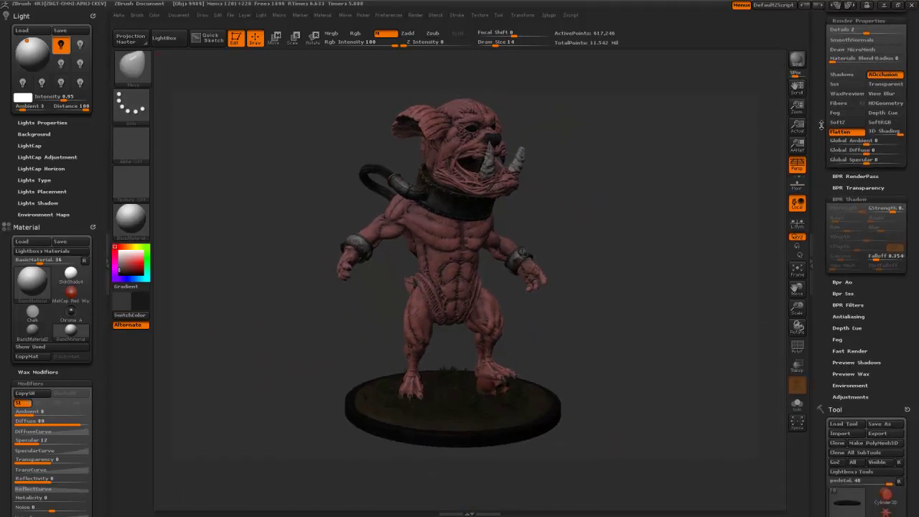
click(842, 177)
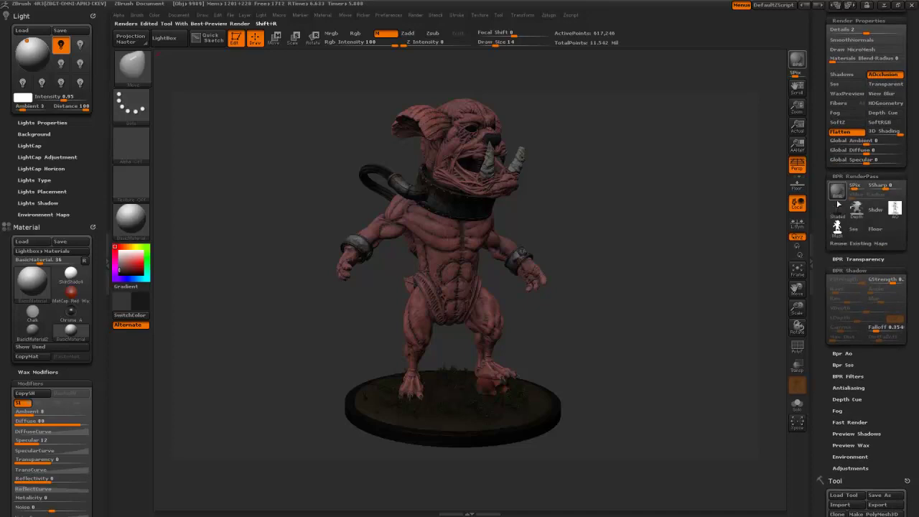
mouse_move(836, 211)
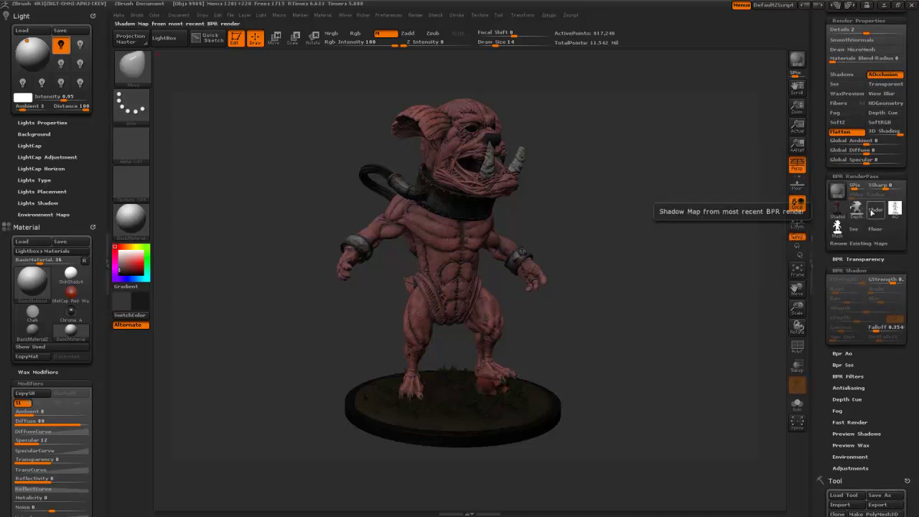
mouse_move(904, 211)
click(837, 210)
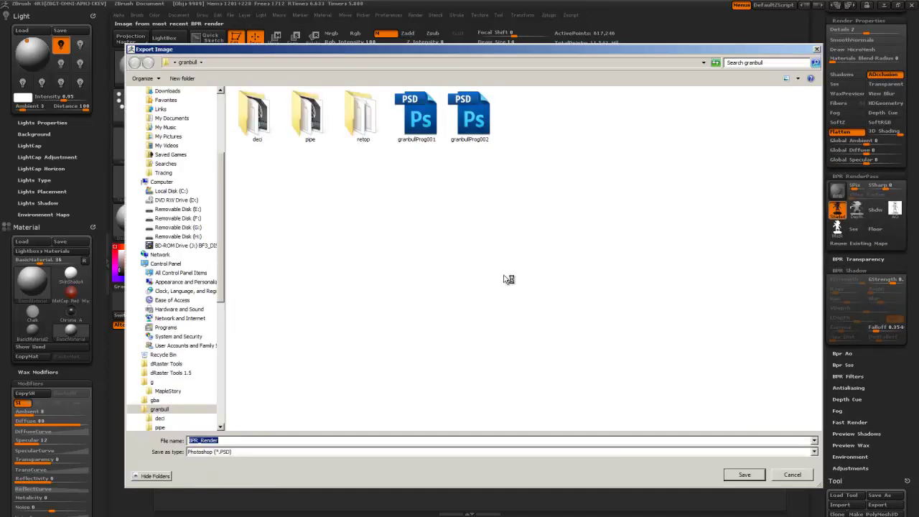
click(181, 78)
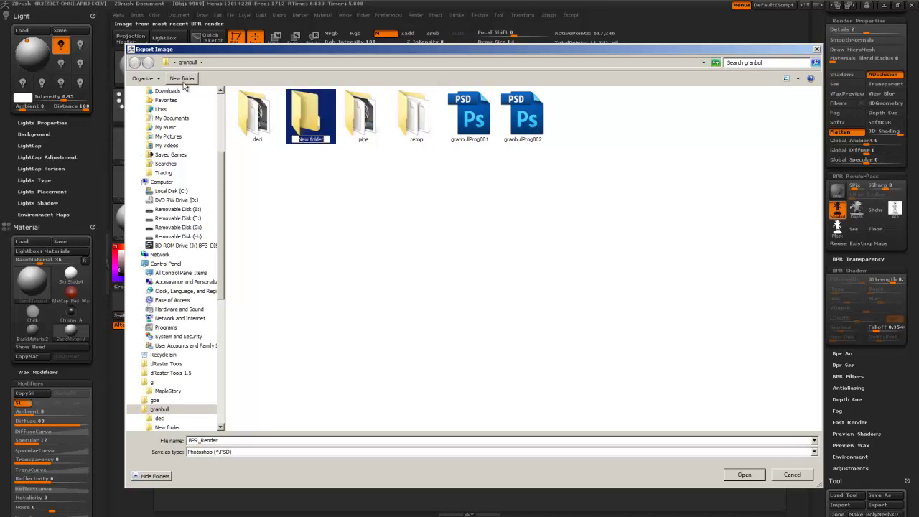
text(renders)
key(Return)
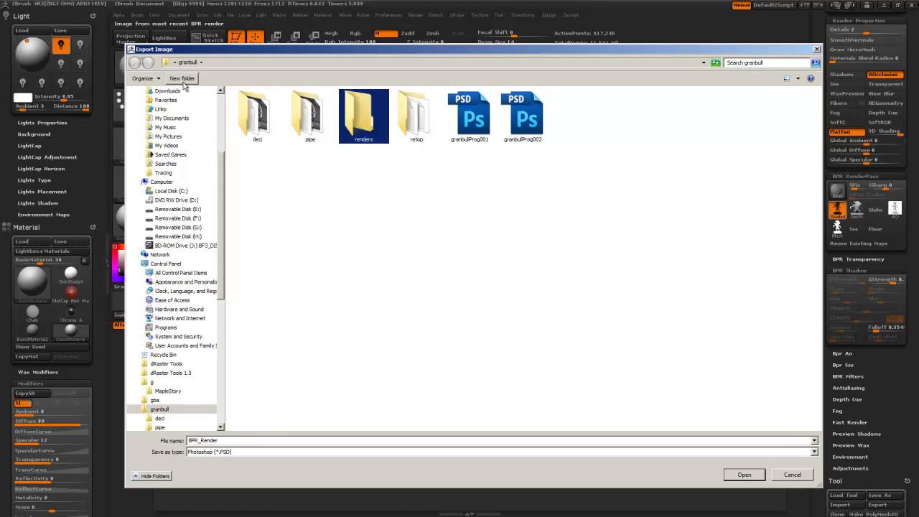
double_click(363, 121)
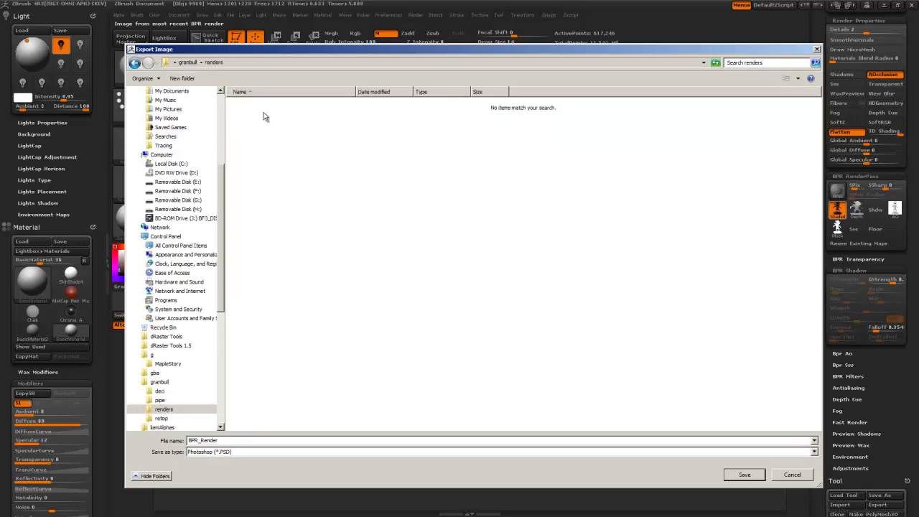
Create a folder named front inside renders and save the shaded pass there as the Photoshop file BPR_Render
click(181, 78)
text(front)
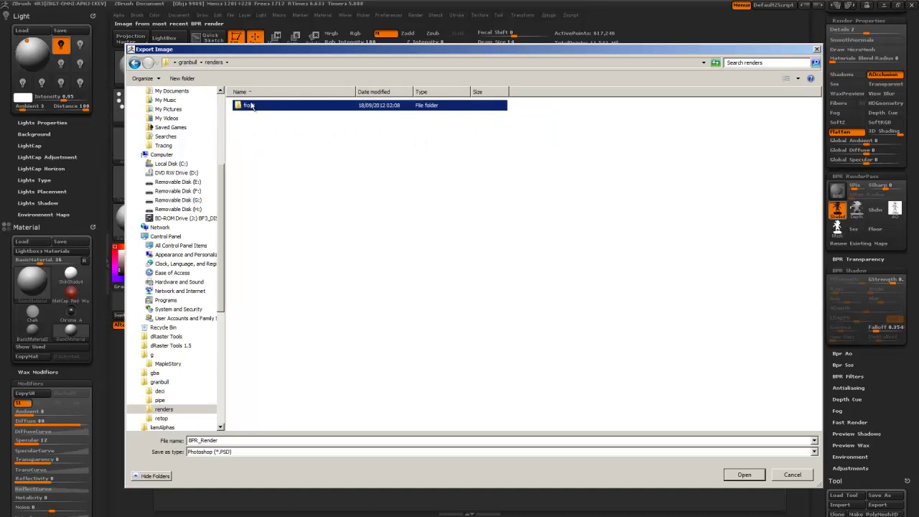
key(Return)
double_click(253, 105)
click(744, 474)
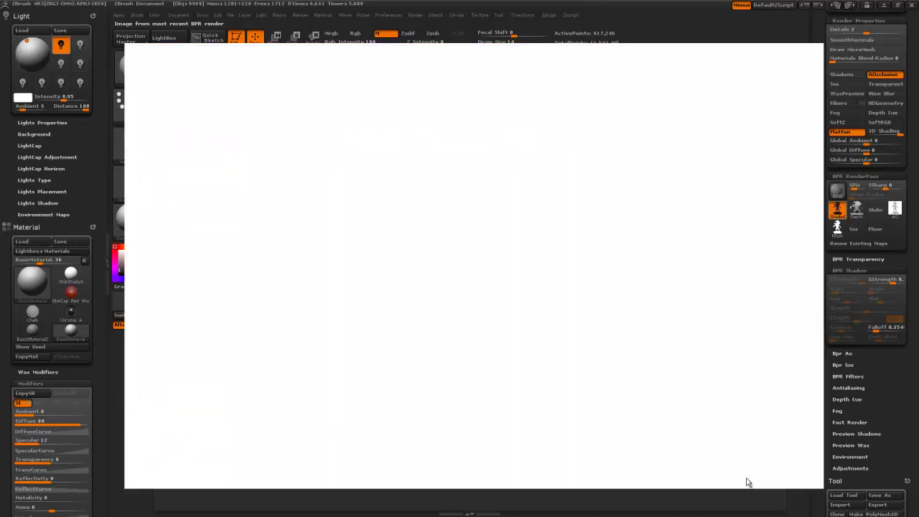
Export the depth, ambient occlusion and mask passes to the front folder as Photoshop files BPR_Depth, BPR_AO and BPR_Mask
click(857, 209)
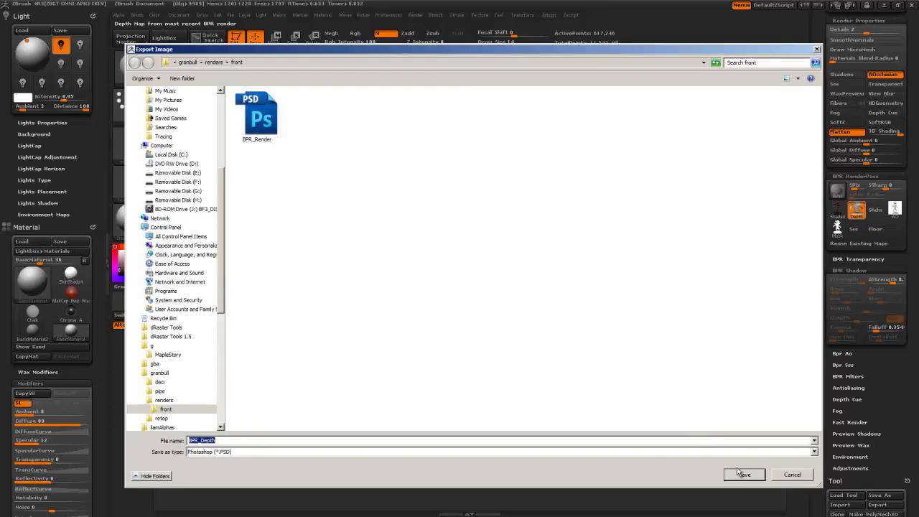
click(744, 474)
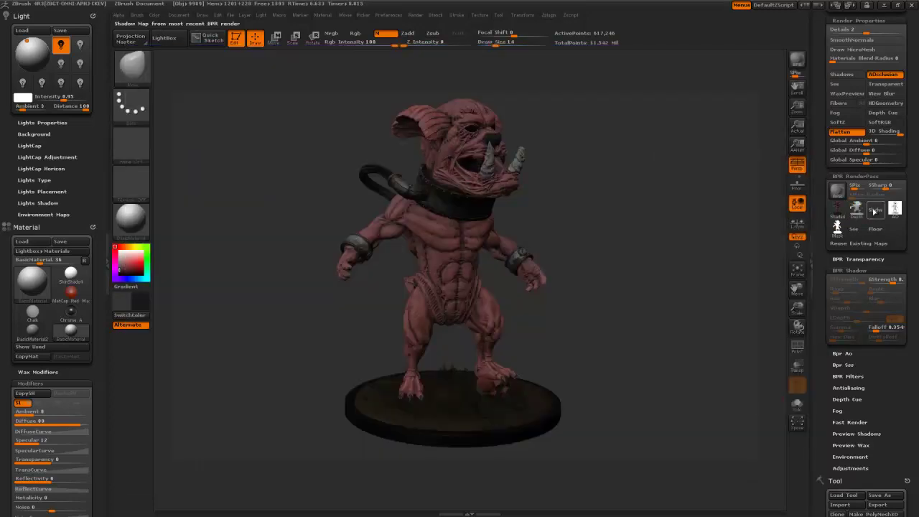
click(891, 208)
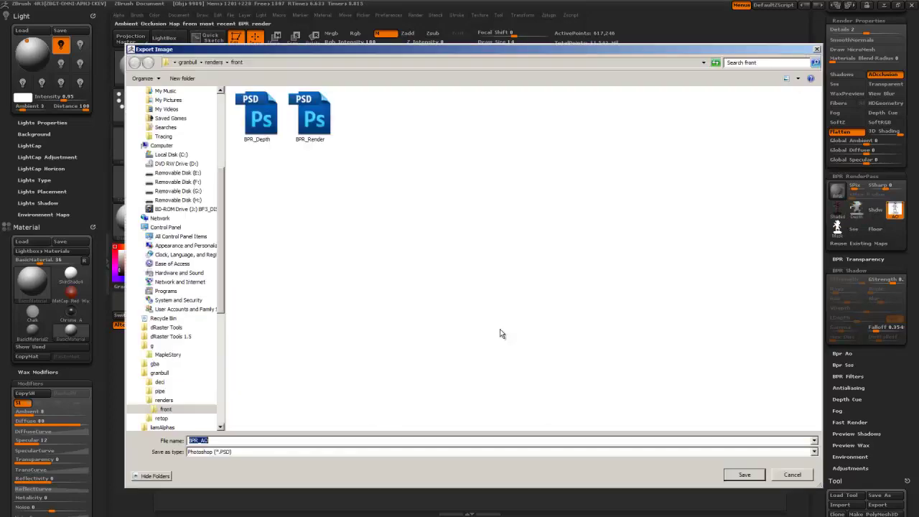
click(742, 473)
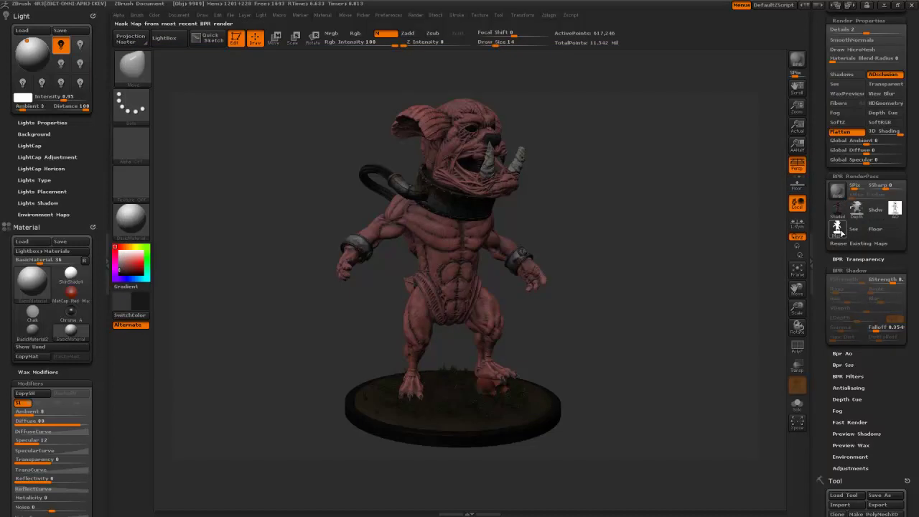
click(836, 227)
click(744, 474)
key(Return)
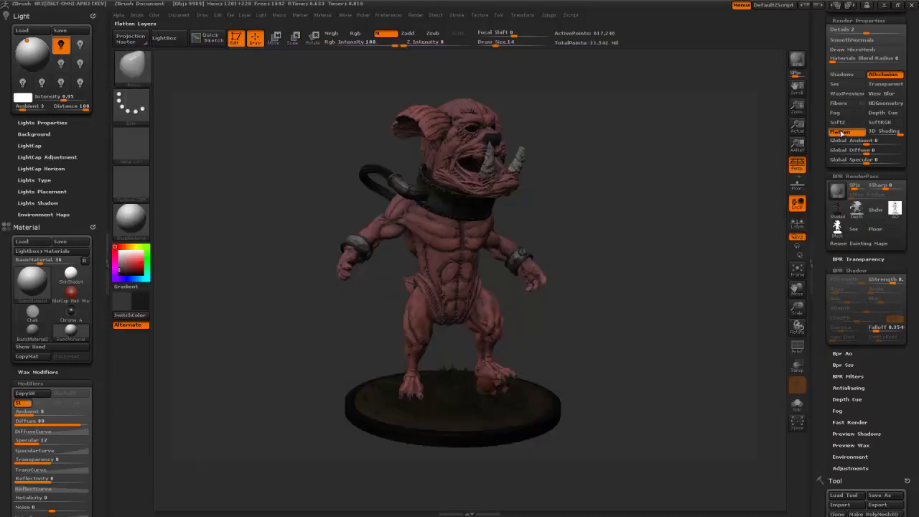
Enable render shadows, run a new BPR render, and export its shadow map to the front folder as BPR_Shadow in Photoshop format
click(842, 75)
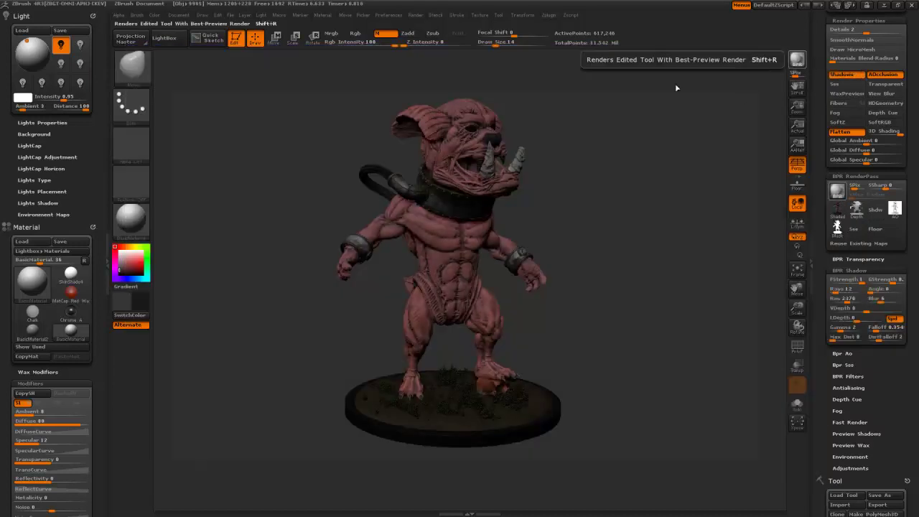
key(shift+r)
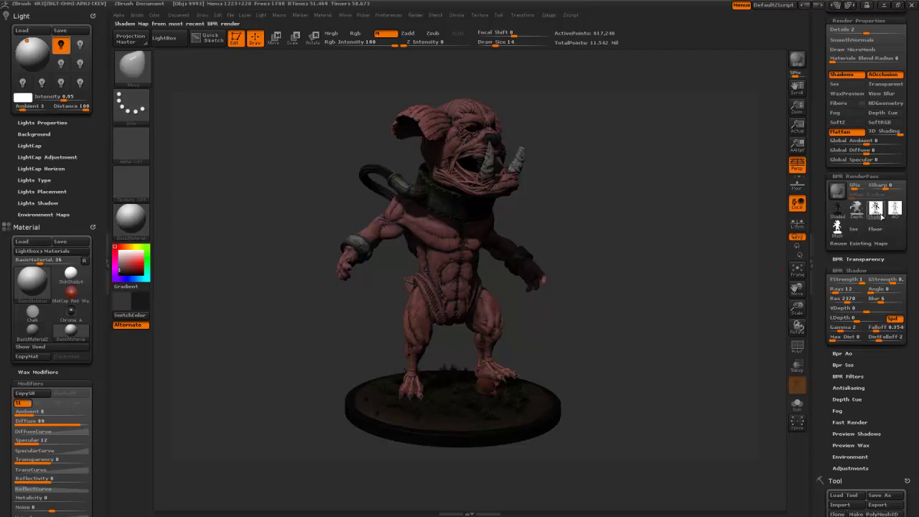
mouse_move(875, 210)
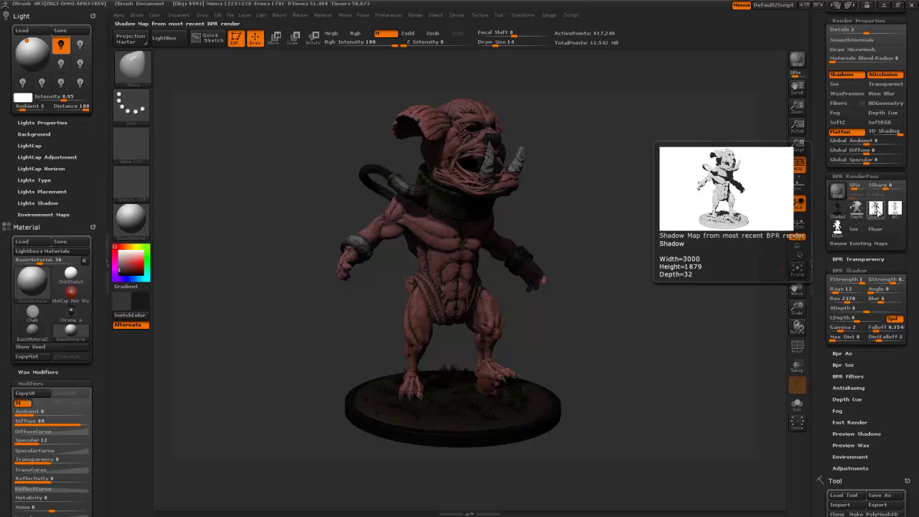
click(875, 209)
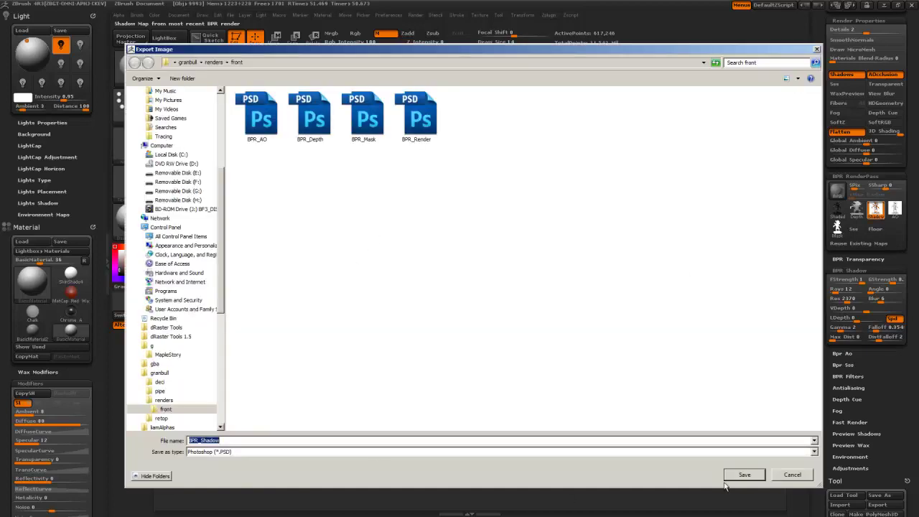
click(732, 474)
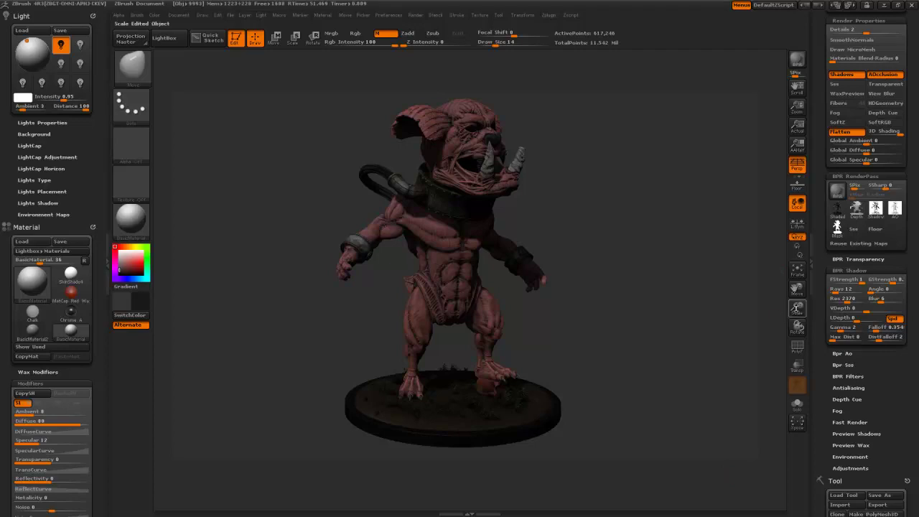
Turn off the polypaint display on the head, body and extracted subtools at the start of the subtool list
drag(819, 299, 814, 176)
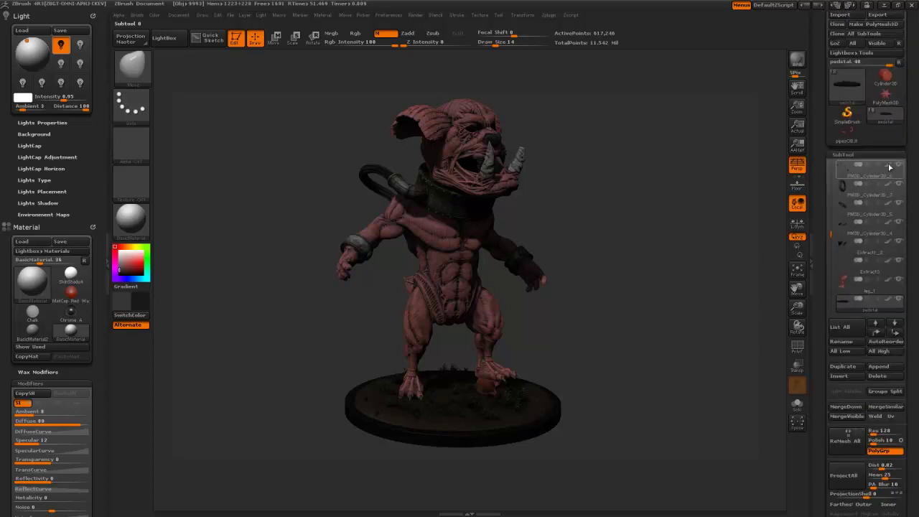
drag(831, 234, 831, 156)
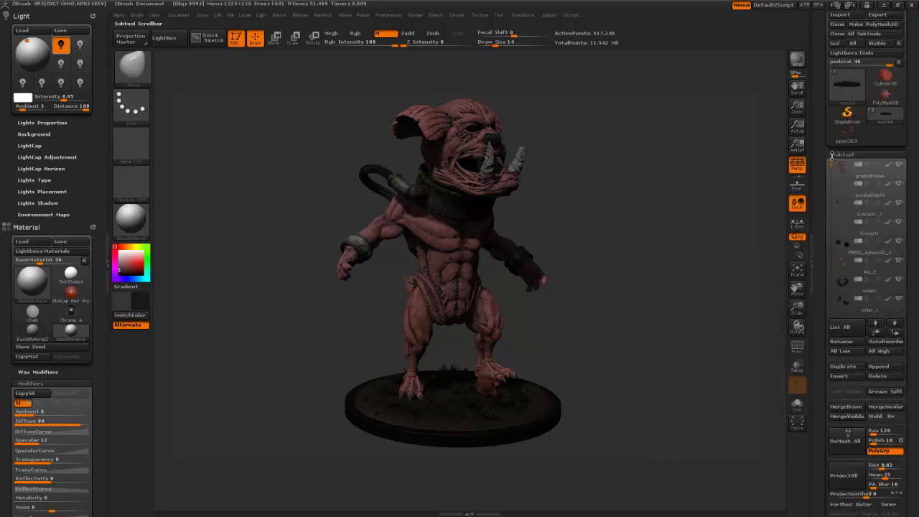
click(888, 176)
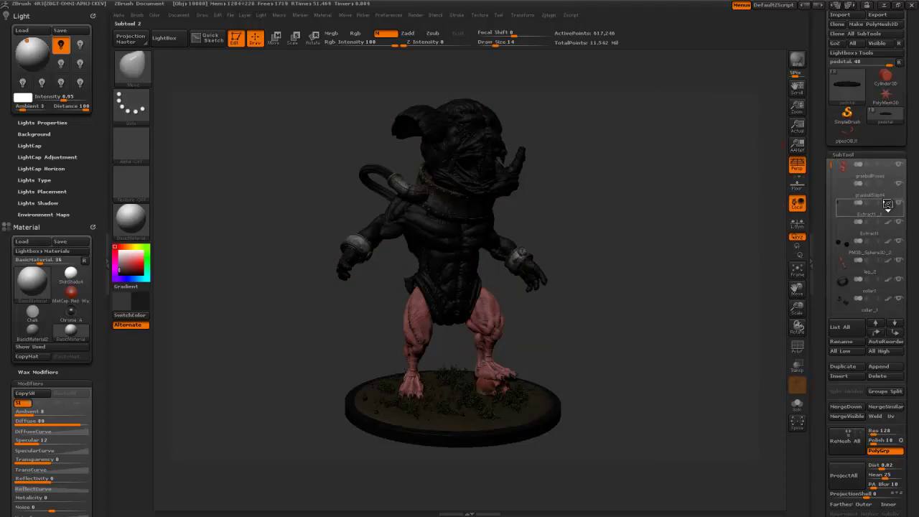
click(415, 15)
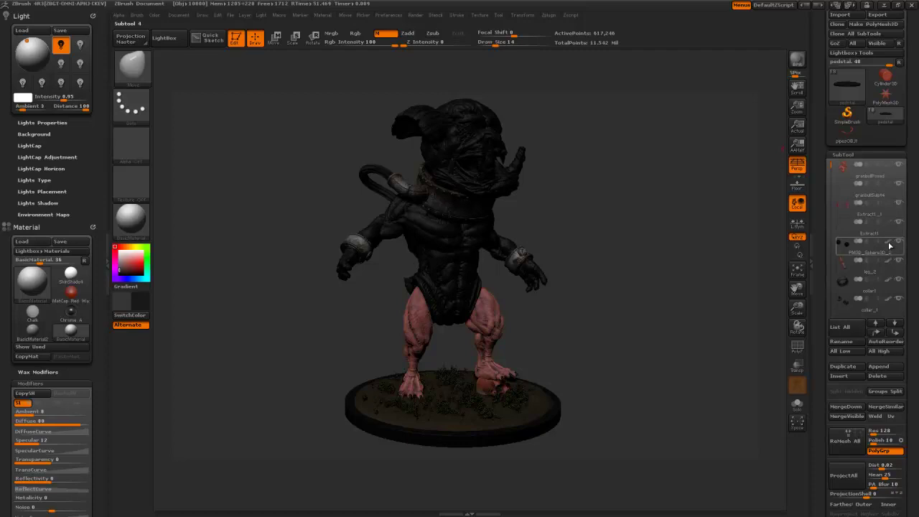
scroll(868, 201, down, 4)
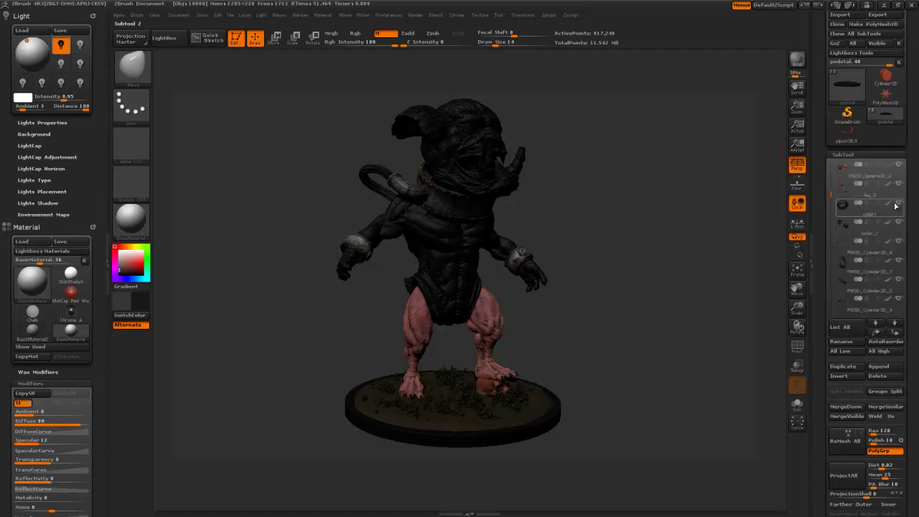
Turn off polypaint on the remaining subtools, including the collar, cylinders, legs, pedestal, rock beneath the foot and pipes
click(889, 204)
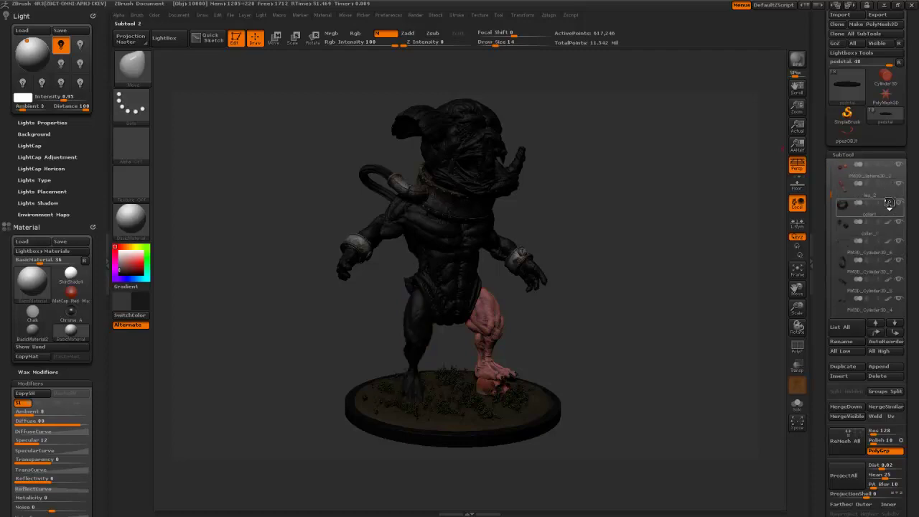
click(890, 244)
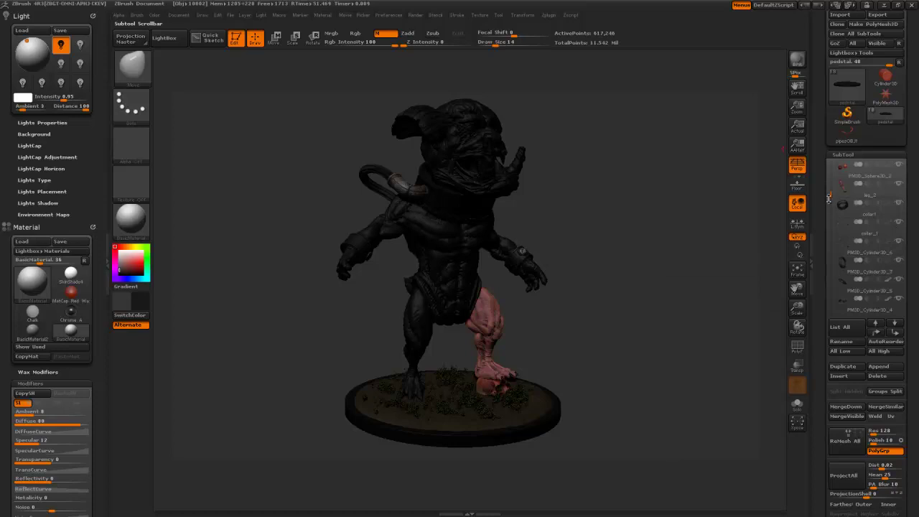
drag(831, 193, 840, 233)
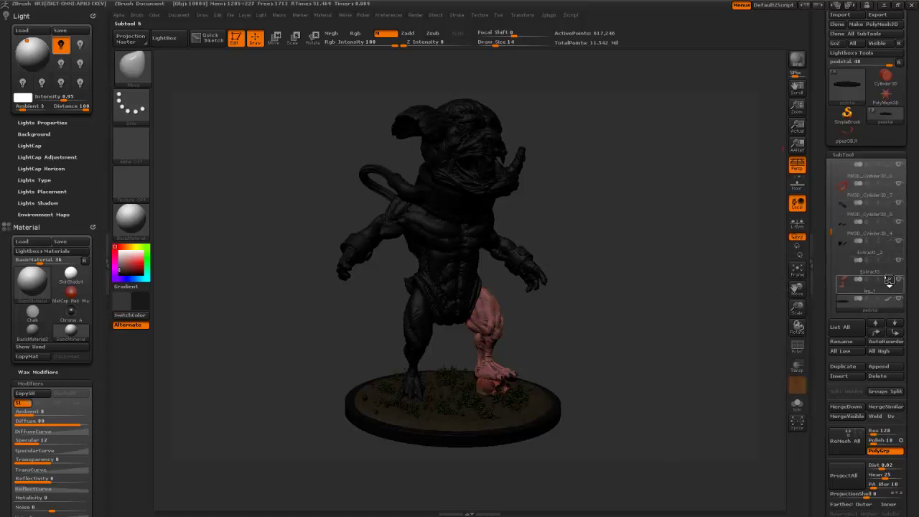
click(890, 300)
drag(831, 233, 831, 266)
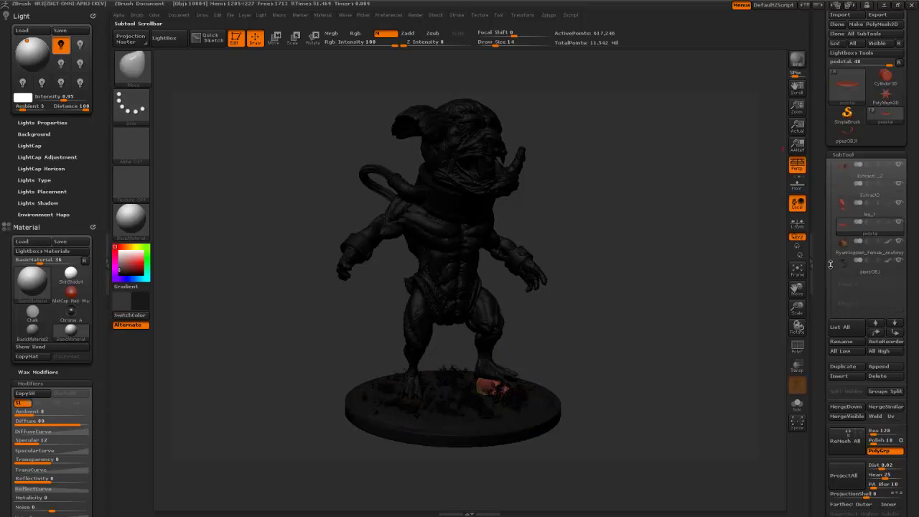
click(890, 263)
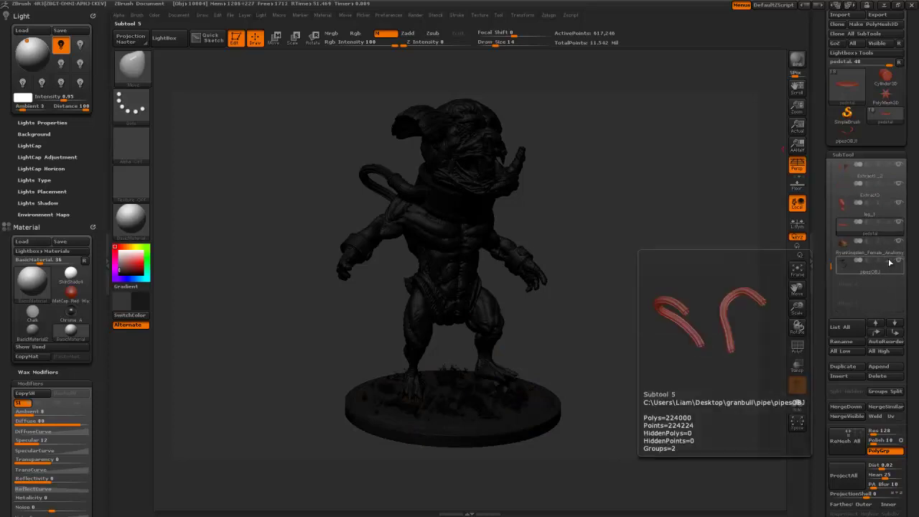
Try the MatCap White01 material with a black colour on the model, and return to BasicMaterial
click(133, 224)
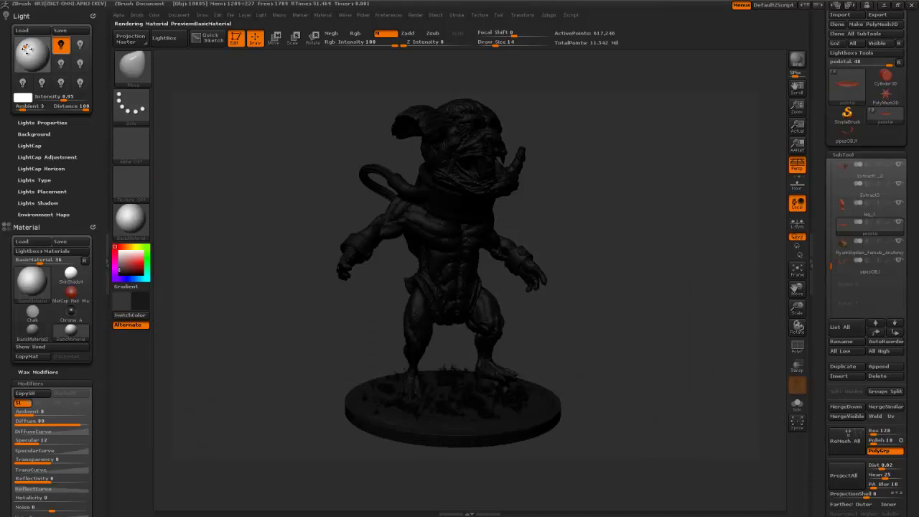
click(133, 223)
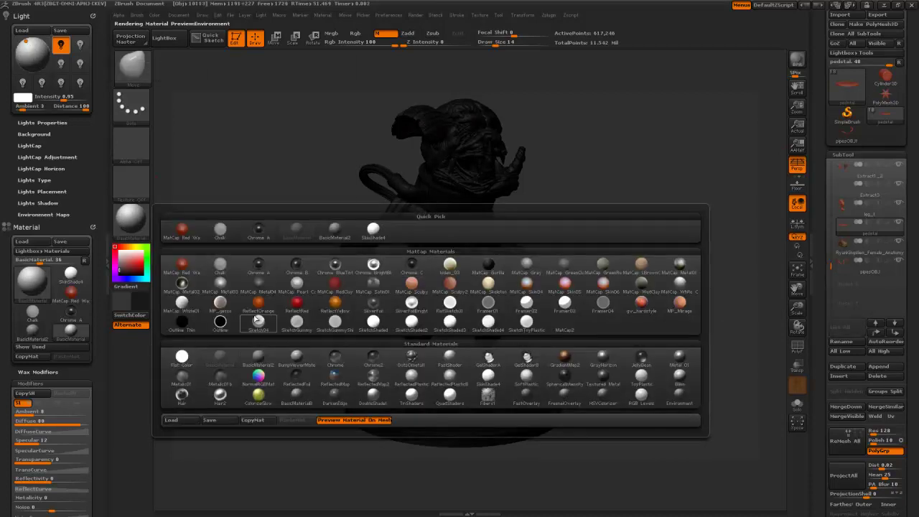
click(188, 310)
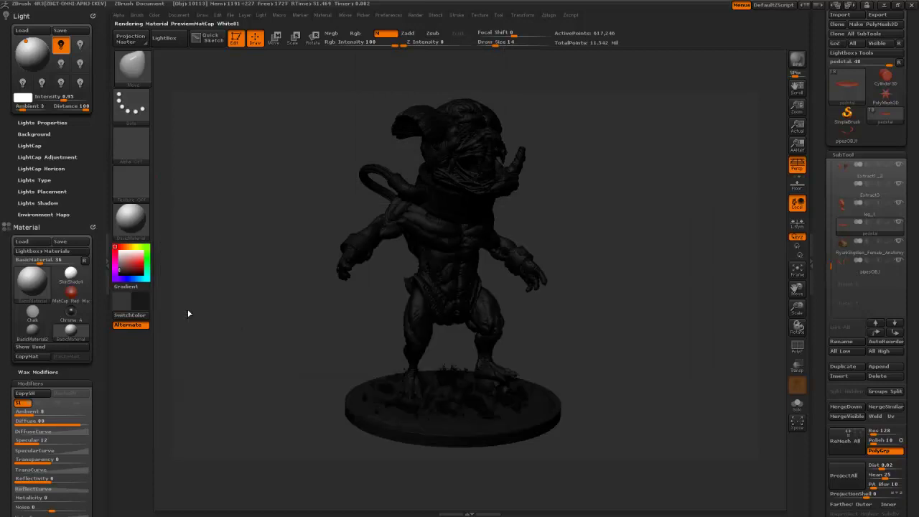
click(133, 271)
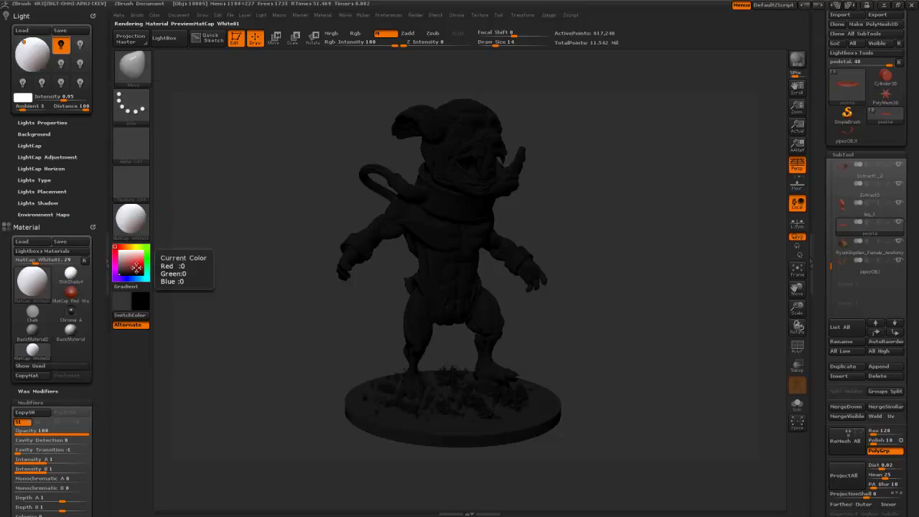
click(132, 221)
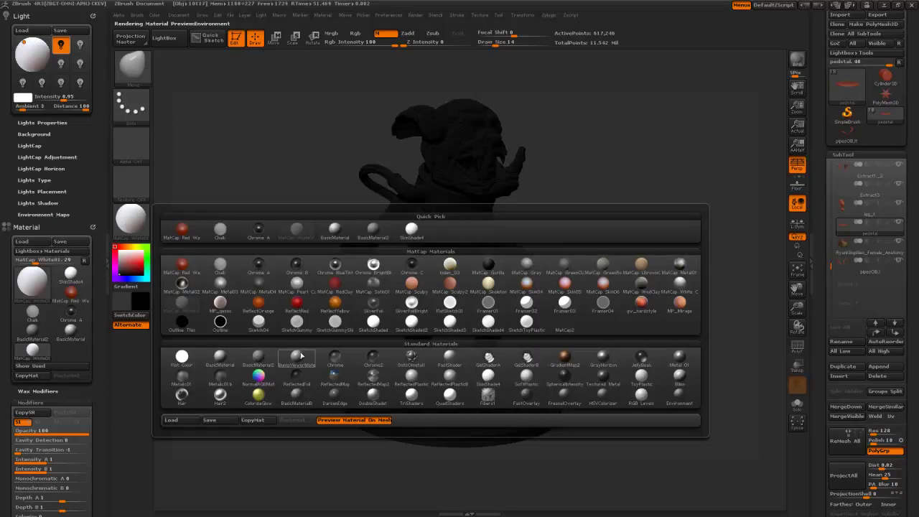
click(223, 360)
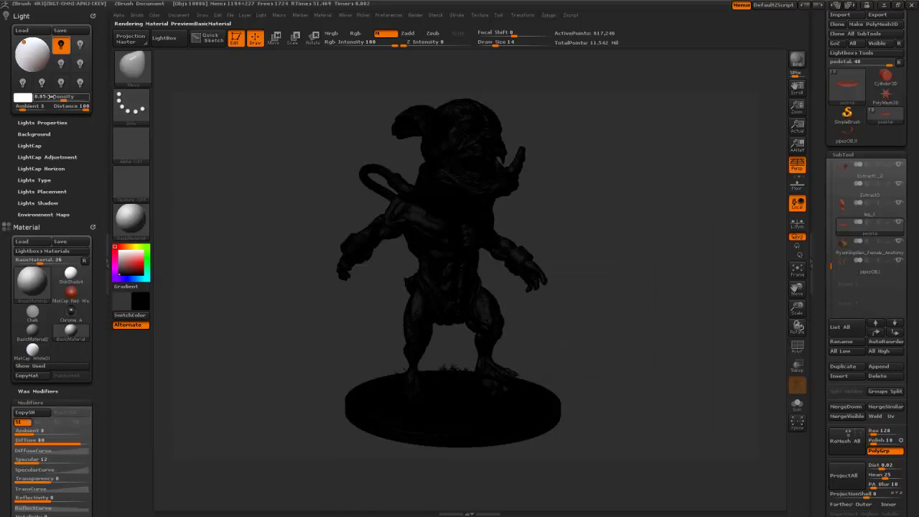
Place the light behind the model as an upper-left rim light and raise its intensity to 5.7964
click(64, 98)
drag(64, 99, 74, 98)
mouse_move(25, 43)
mouse_down()
mouse_move(35, 53)
mouse_move(26, 47)
mouse_up()
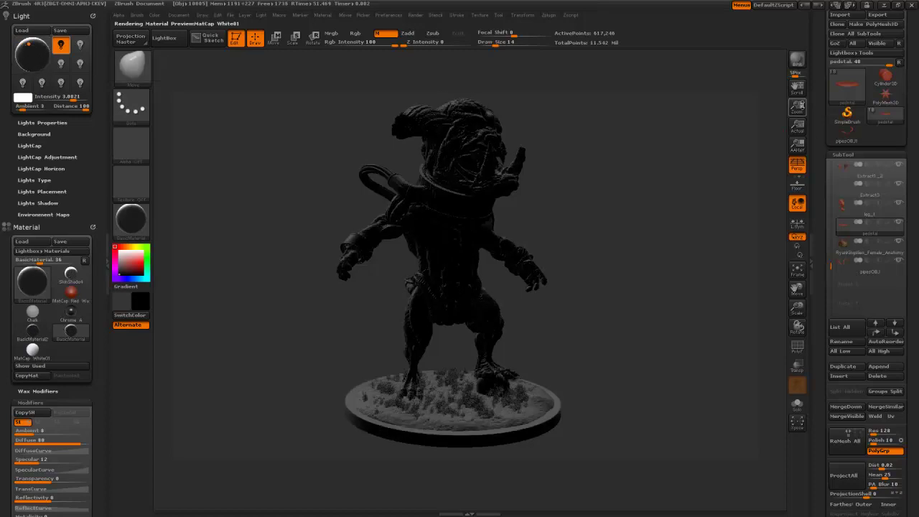
drag(797, 106, 807, 153)
drag(797, 89, 838, 185)
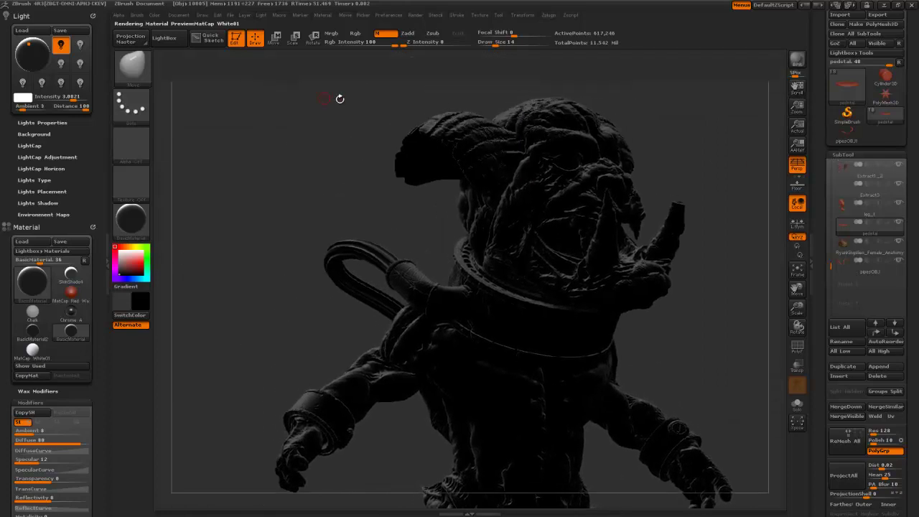
drag(27, 45, 21, 44)
click(79, 99)
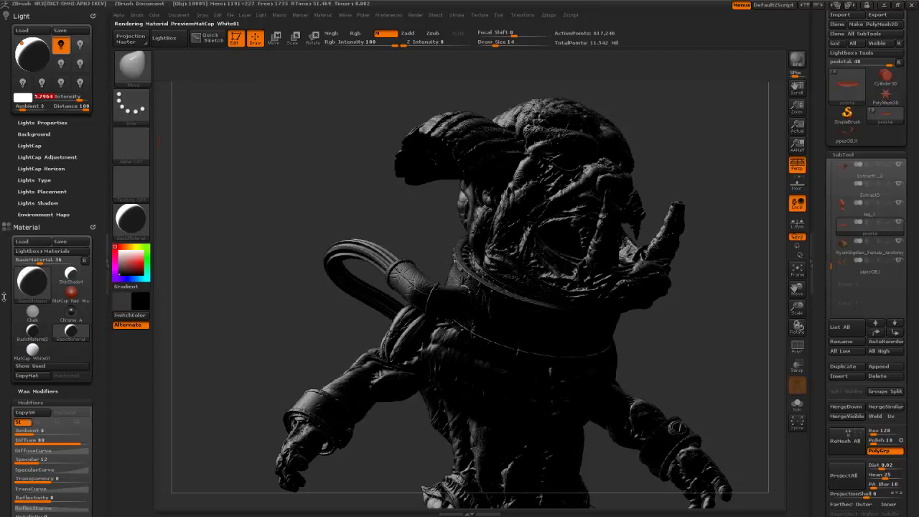
Set BasicMaterial's Ambient to 11 and switch the active colour to a dark grey
drag(4, 296, 2, 194)
click(33, 88)
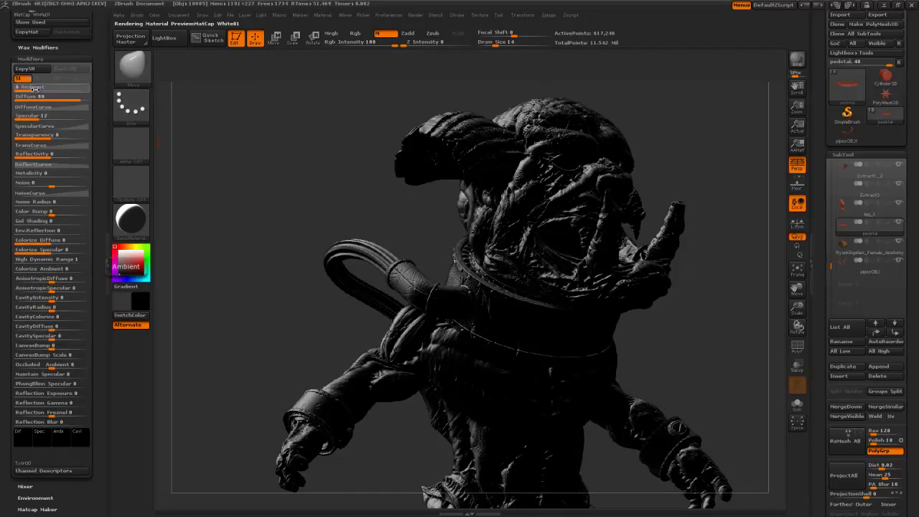
drag(44, 87, 38, 88)
click(140, 306)
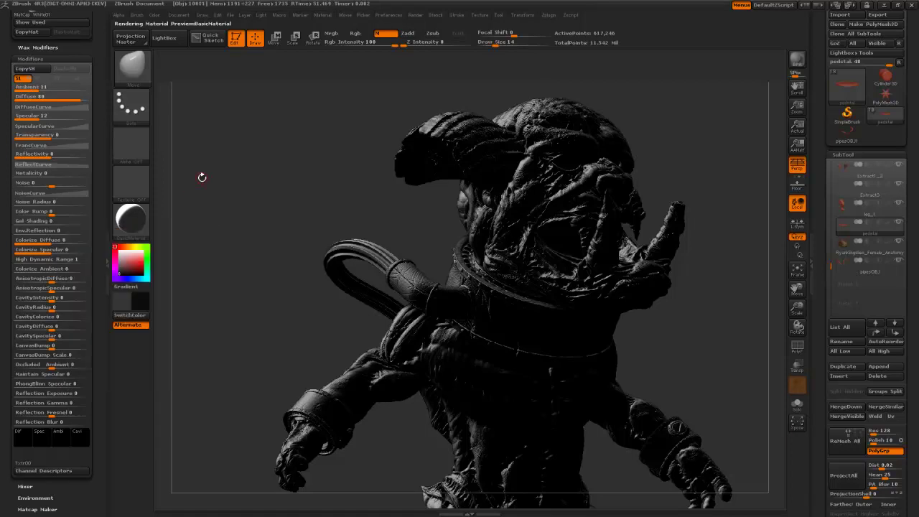
click(135, 320)
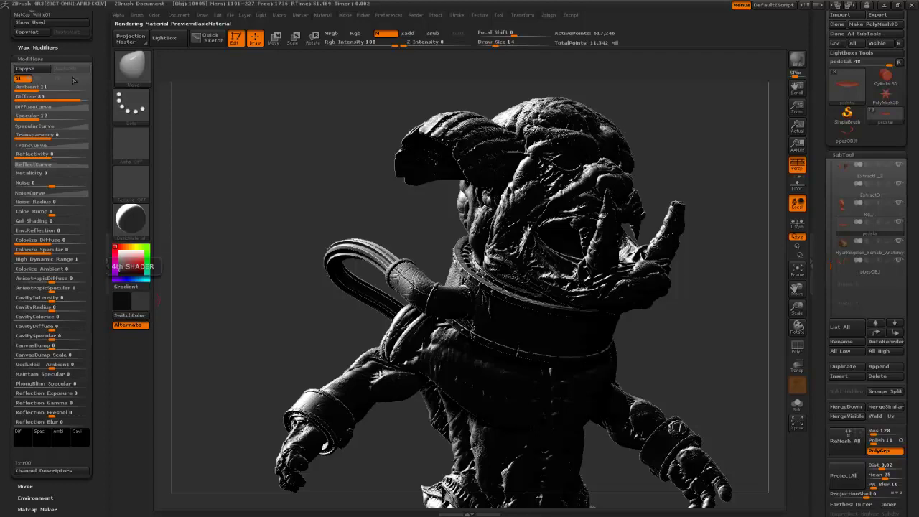
Adjust the backlight's direction and reduce its intensity to about 3.6
drag(7, 43, 7, 178)
drag(27, 58, 22, 44)
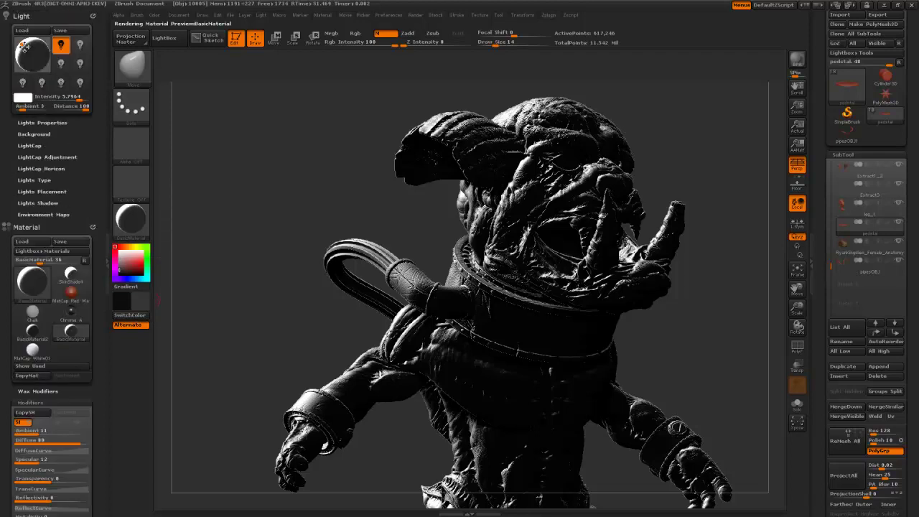
click(72, 97)
drag(70, 99, 73, 98)
drag(16, 38, 26, 45)
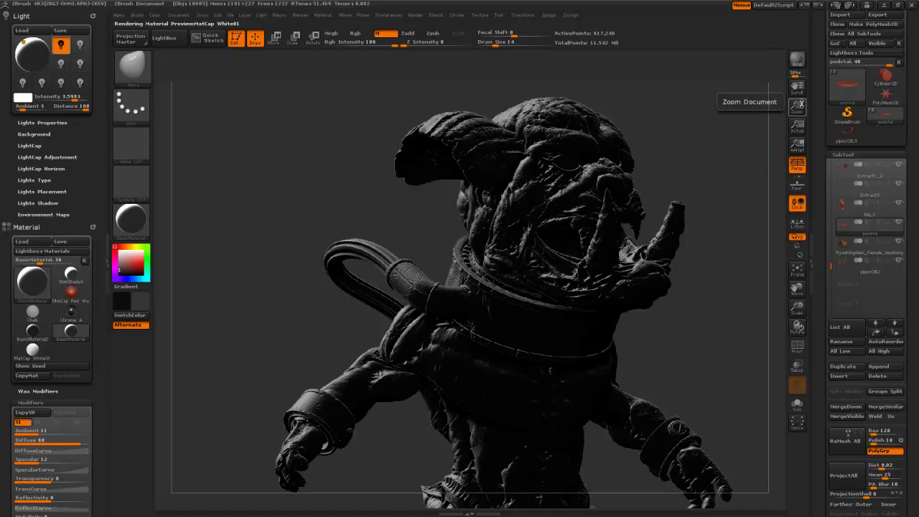
Reframe the canvas to show the figure from head to feet and shift the backlight for stronger rim highlights
drag(797, 106, 794, 126)
drag(796, 88, 781, 8)
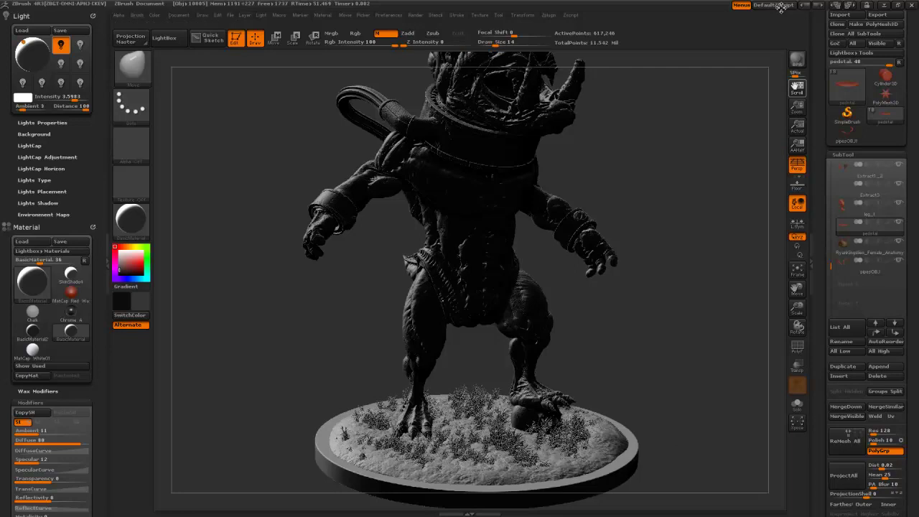
drag(781, 8, 783, 13)
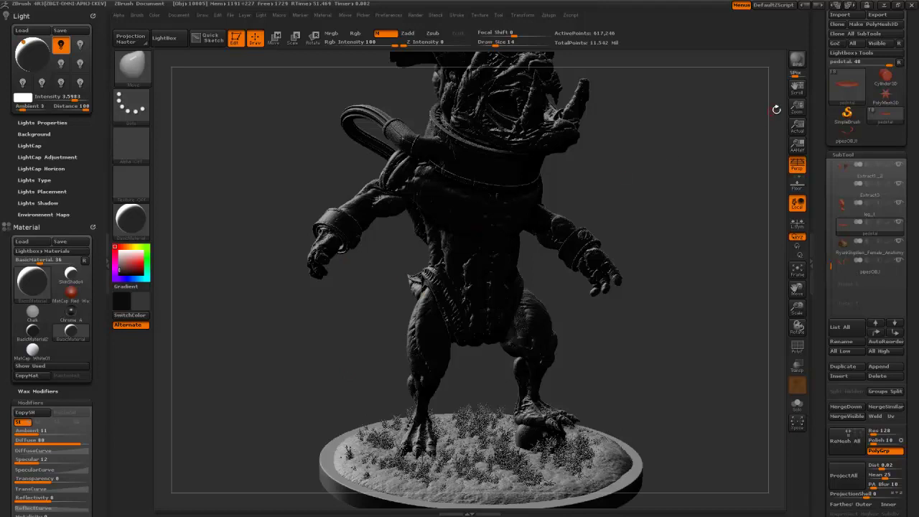
drag(796, 87, 798, 126)
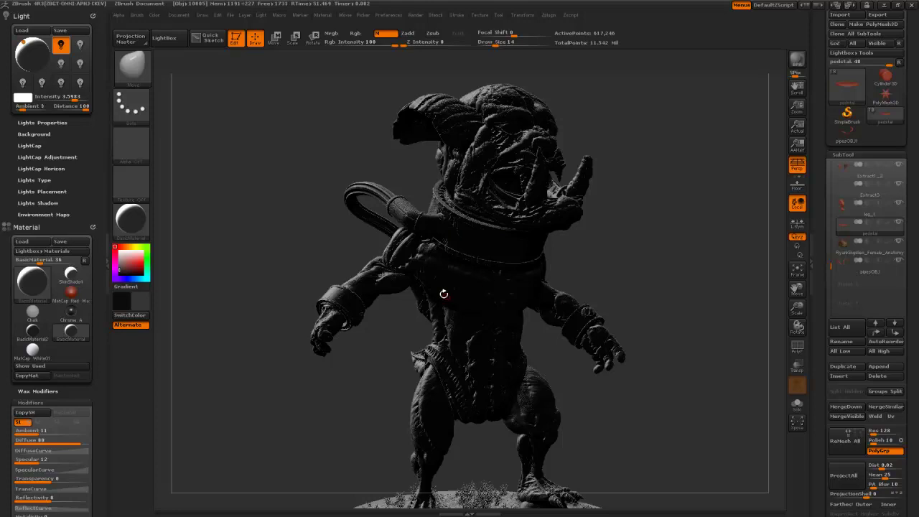
click(26, 47)
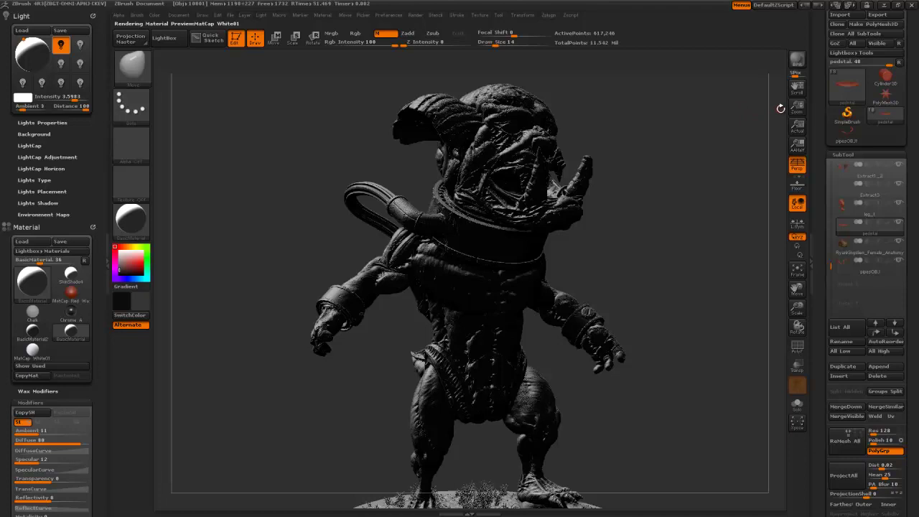
Render the dark, rim-lit model with BPR as a highlight pass
scroll(818, 267, up, 3)
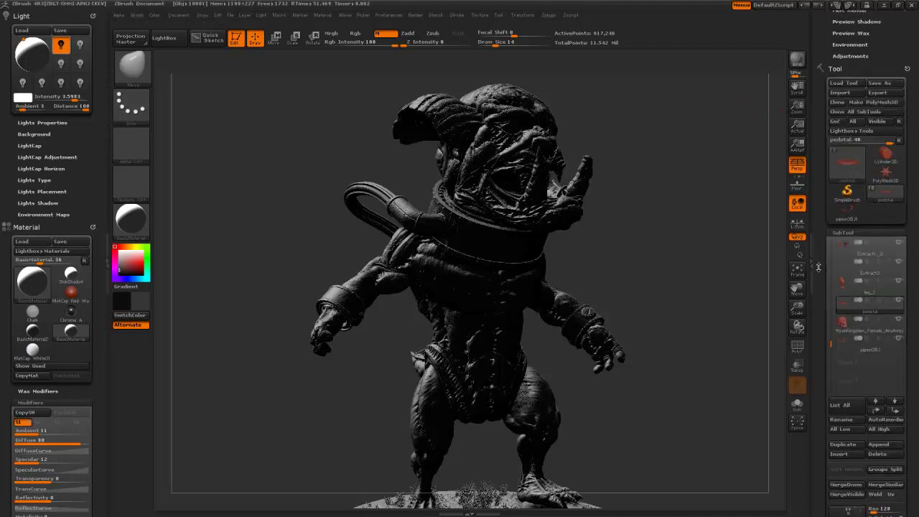
drag(818, 267, 819, 202)
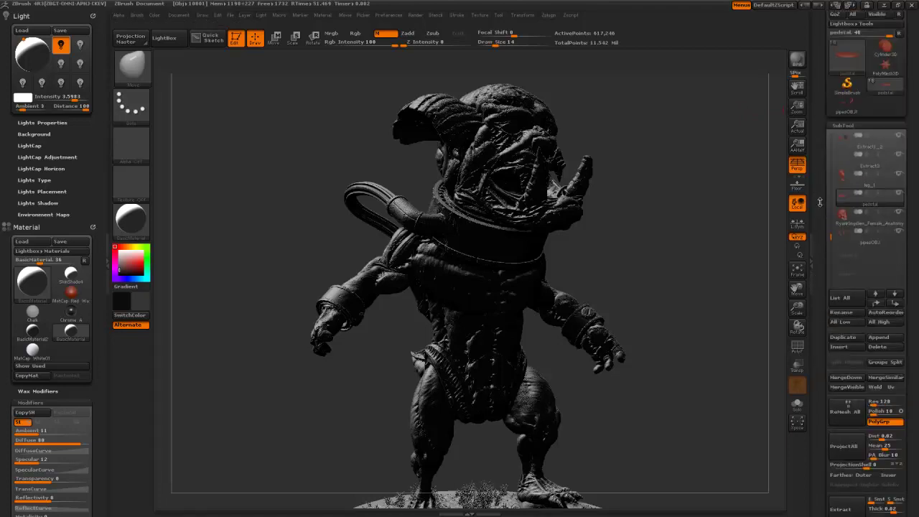
scroll(819, 202, up, 1)
key(shift+r)
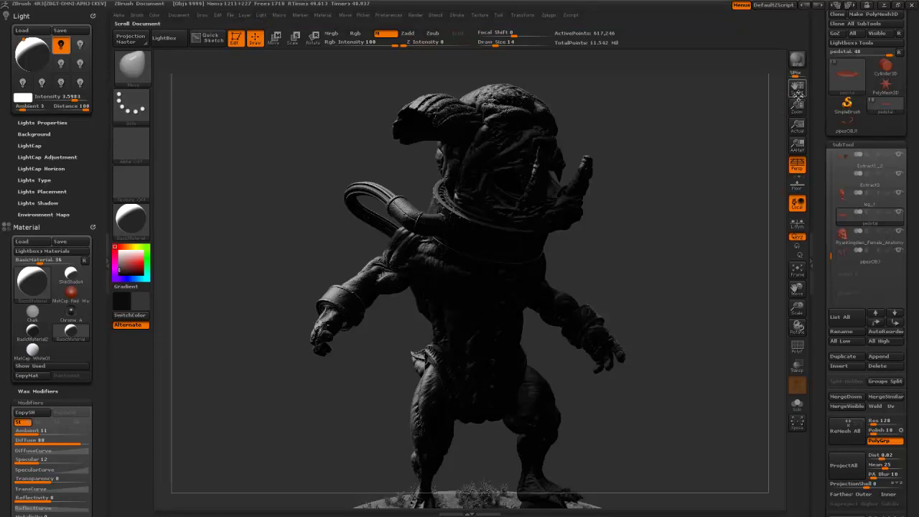
mouse_move(796, 89)
mouse_down()
mouse_move(794, 33)
mouse_move(797, 86)
mouse_move(794, 79)
mouse_up()
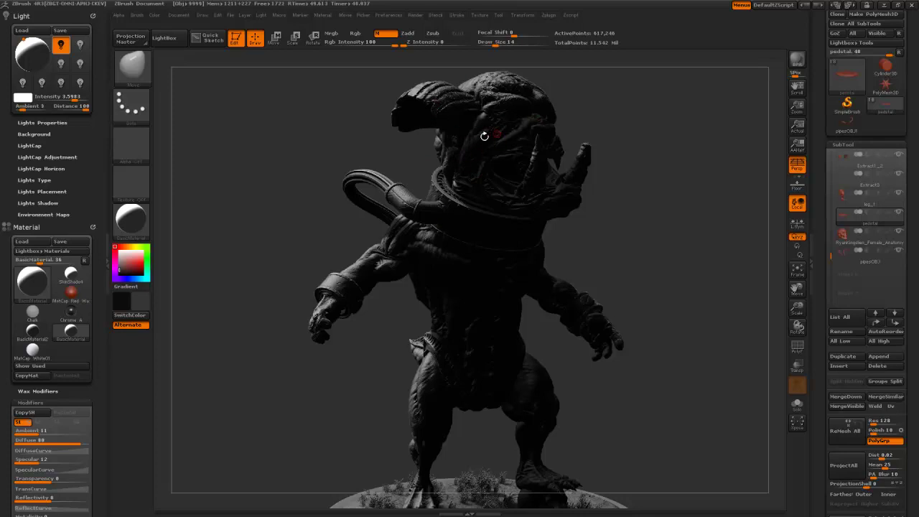
Export the shaded BPR pass to the front folder as a Photoshop file named highlight01
mouse_move(825, 264)
mouse_down()
mouse_move(819, 175)
mouse_move(821, 502)
mouse_up()
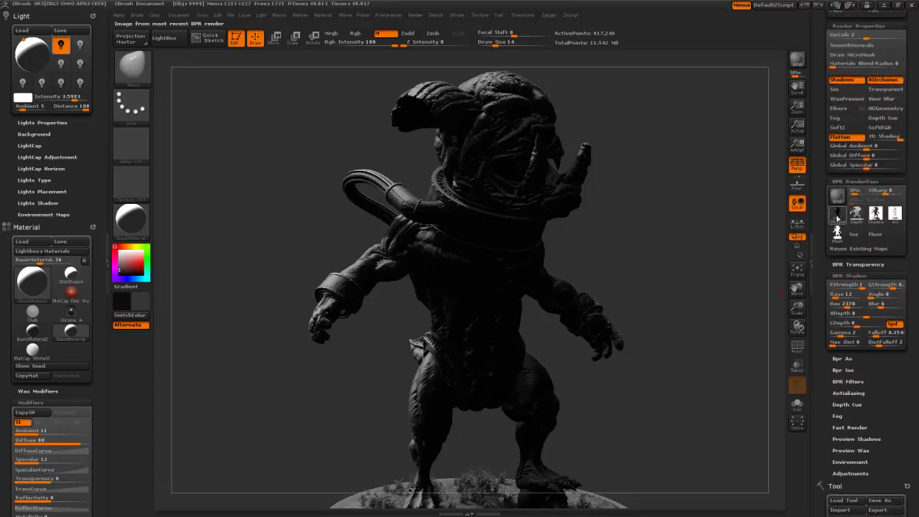
click(837, 215)
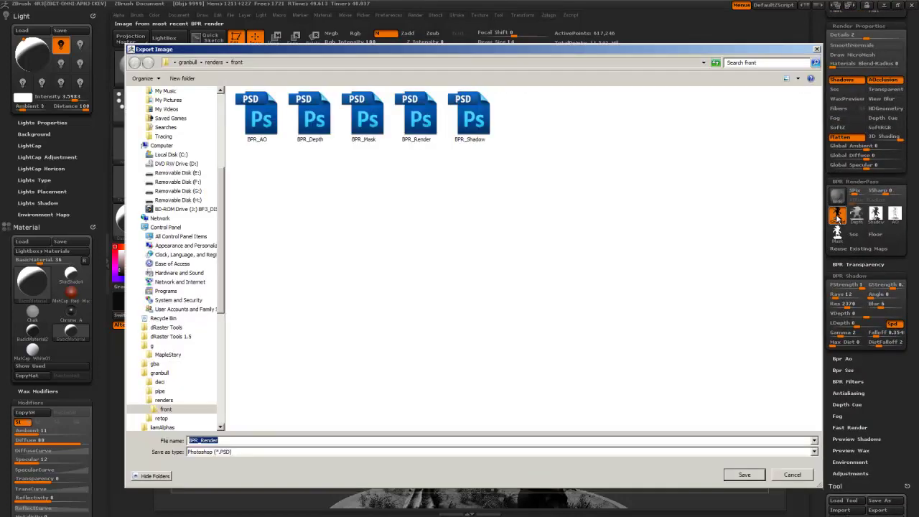
text(highlight01)
key(Return)
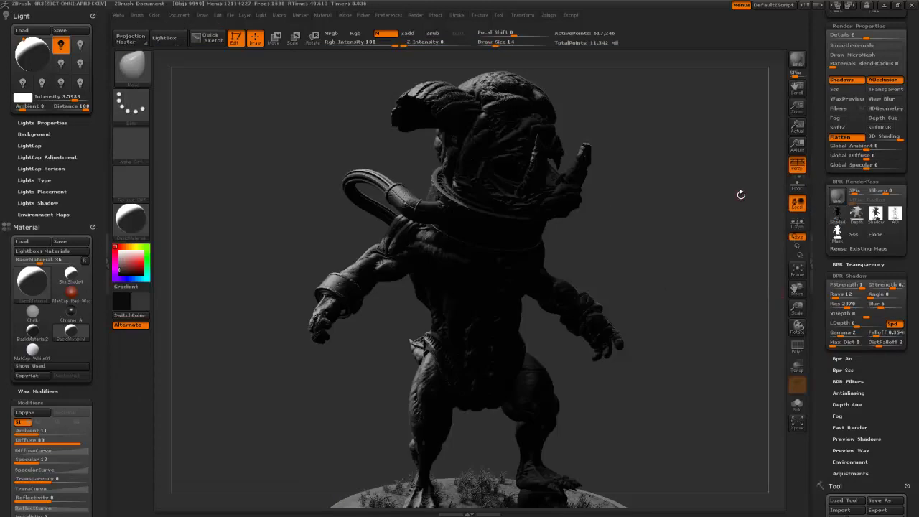
Move the light around to the figure's front and side and reduce its intensity to about 0.38
drag(42, 83, 36, 54)
drag(35, 56, 35, 54)
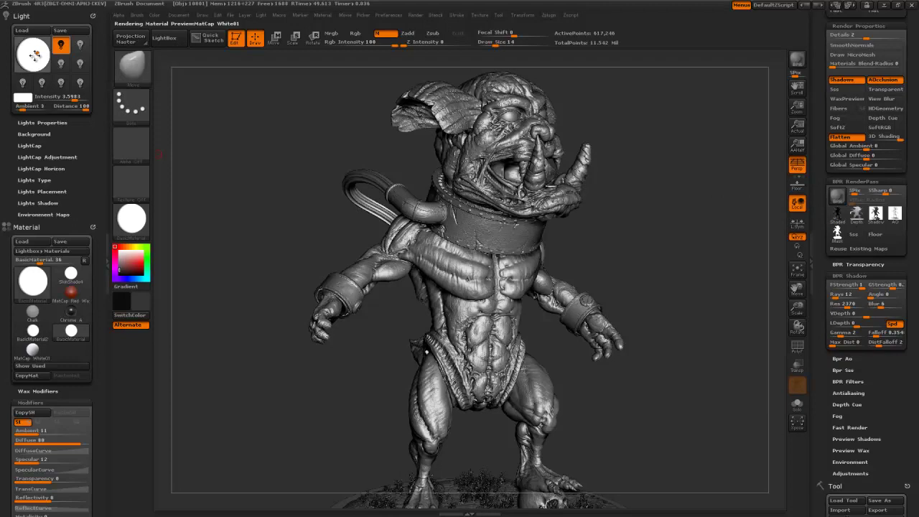
click(62, 97)
drag(62, 99, 58, 97)
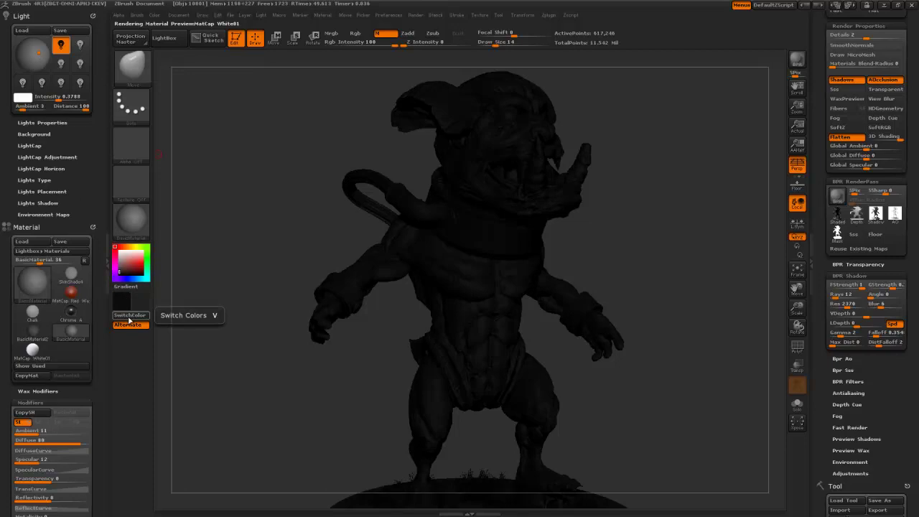
click(128, 318)
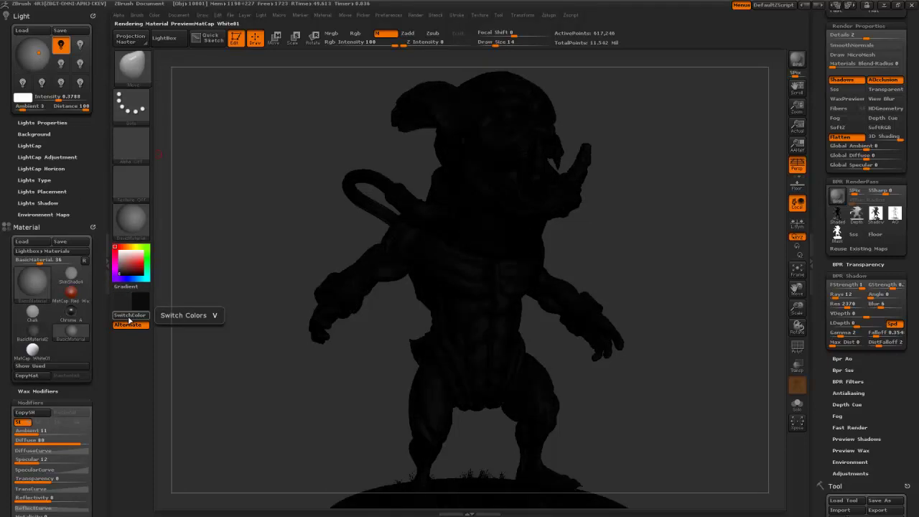
click(129, 317)
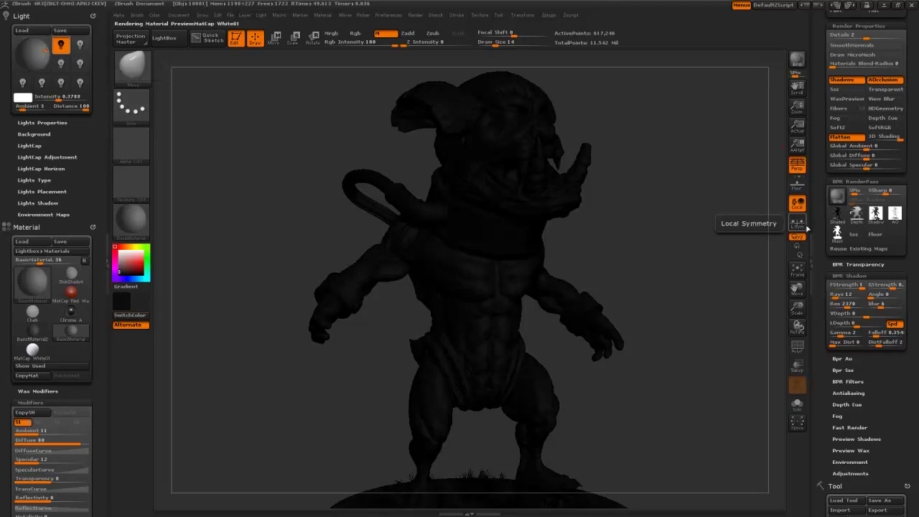
Render the dimly lit model with BPR and export the shaded pass to the front folder as a Photoshop file named bounce01
scroll(822, 230, down, 1)
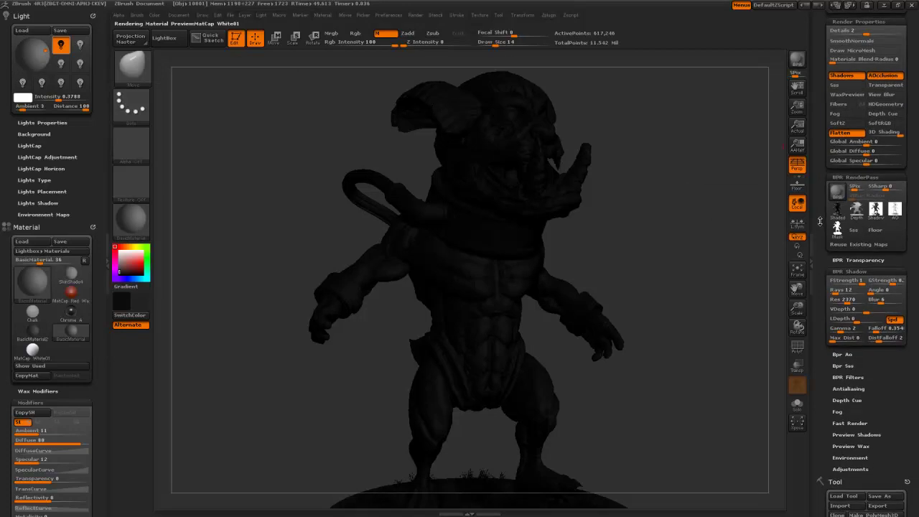
key(shift+r)
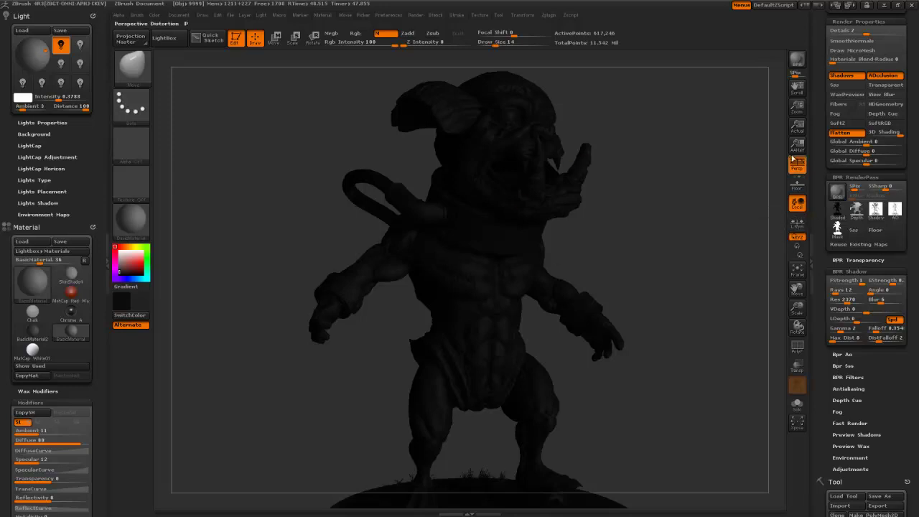
click(836, 209)
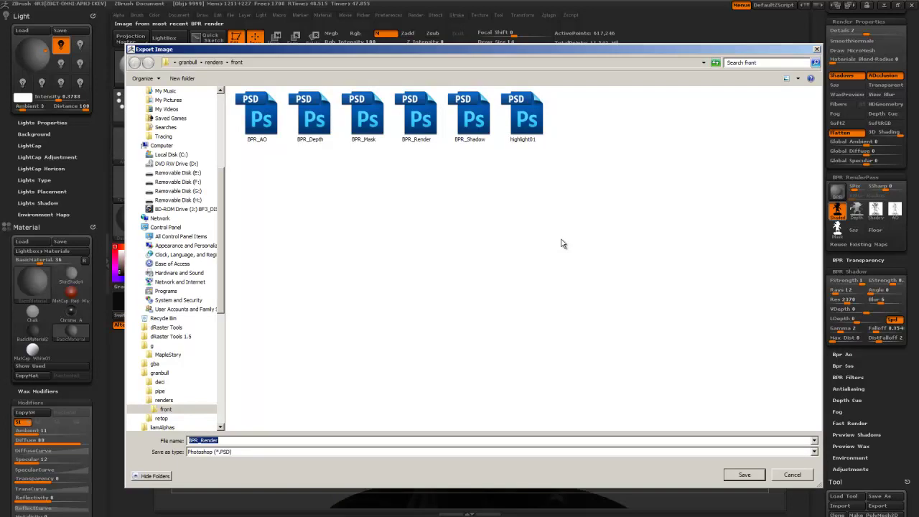
text(light)
key(BackSpace)
key(BackSpace)
key(BackSpace)
key(BackSpace)
key(BackSpace)
text(bounce01)
key(Return)
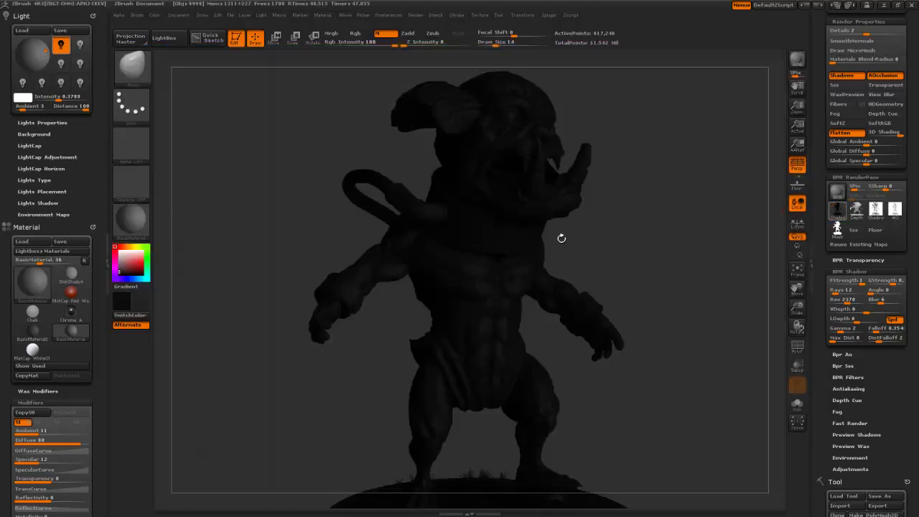
Turn the model to a rear three-quarter view showing the whole pedestal, keeping the Move brush active
drag(796, 106, 660, 295)
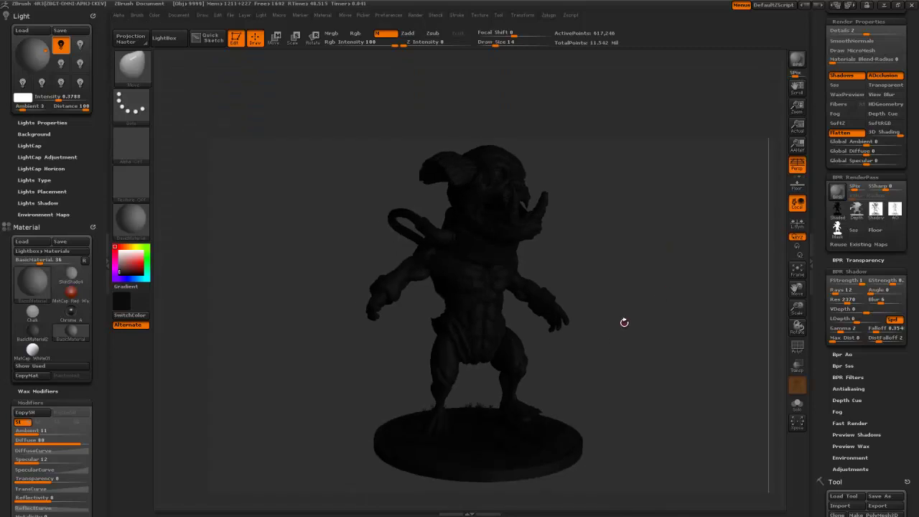
mouse_move(600, 325)
mouse_down()
mouse_move(509, 346)
mouse_move(532, 325)
mouse_move(534, 335)
mouse_move(546, 331)
mouse_up()
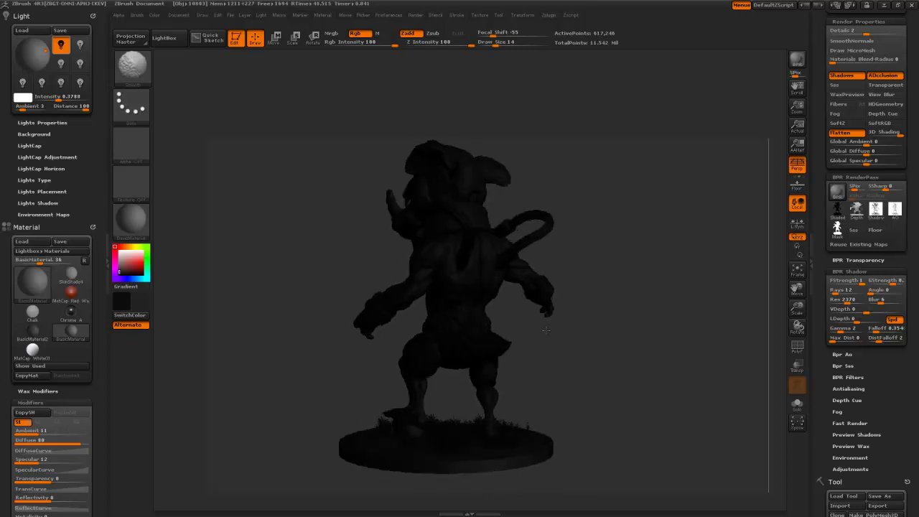
key(b)
key(m)
key(v)
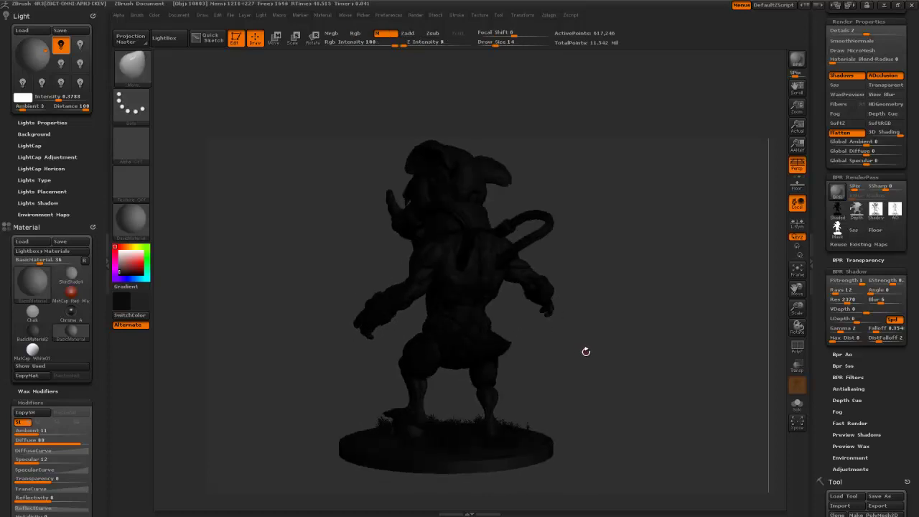
drag(586, 351, 590, 351)
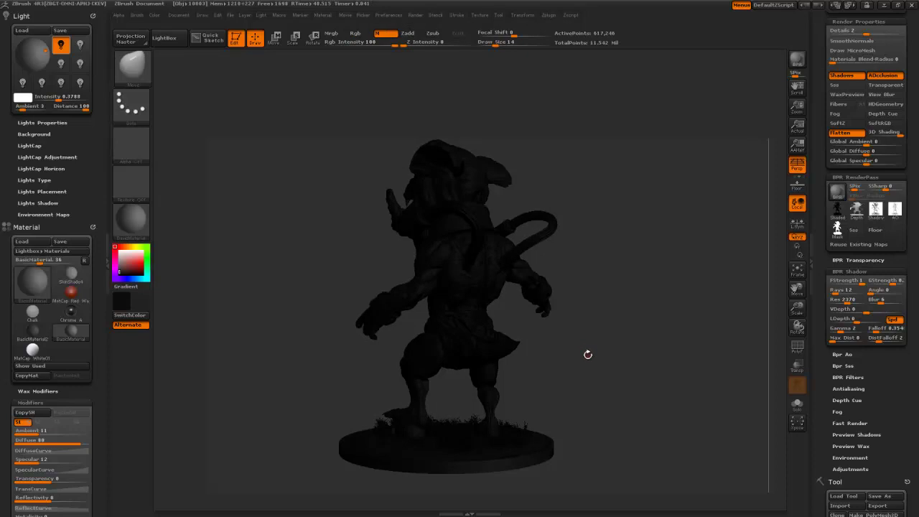
drag(448, 394, 449, 400)
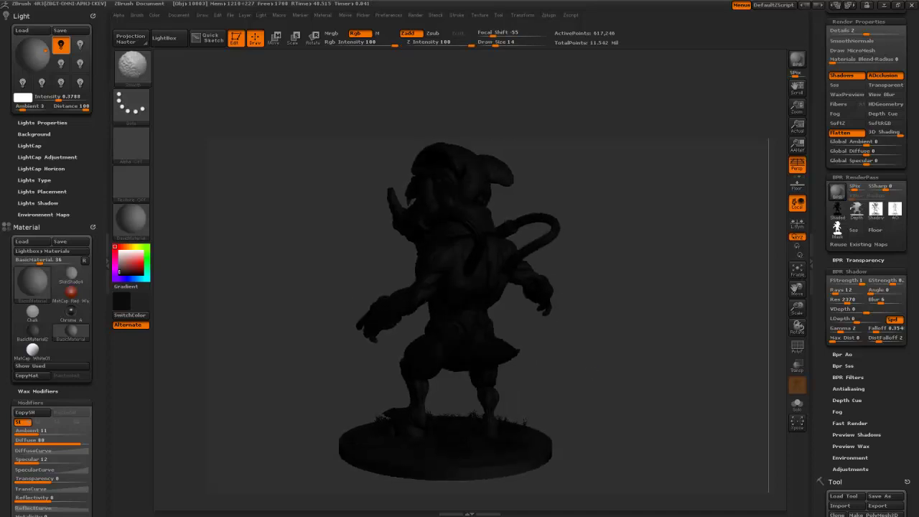
mouse_move(839, 212)
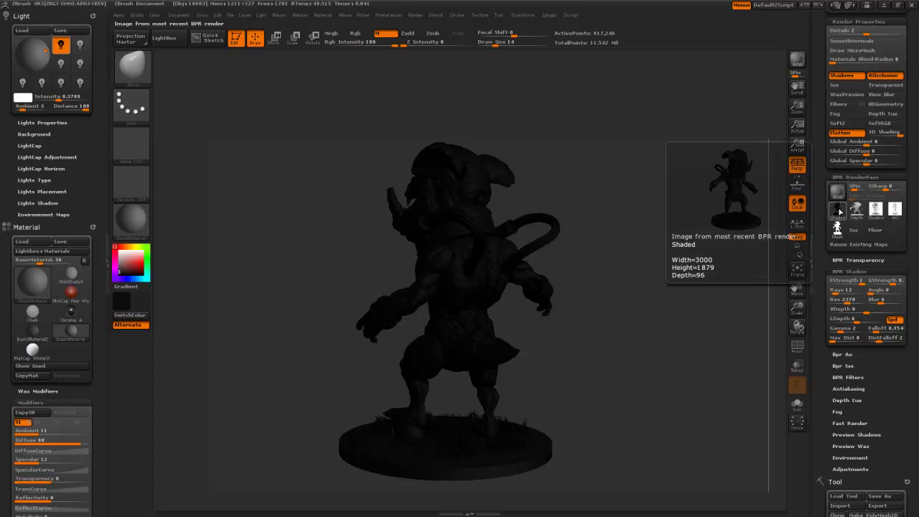
drag(449, 397, 446, 403)
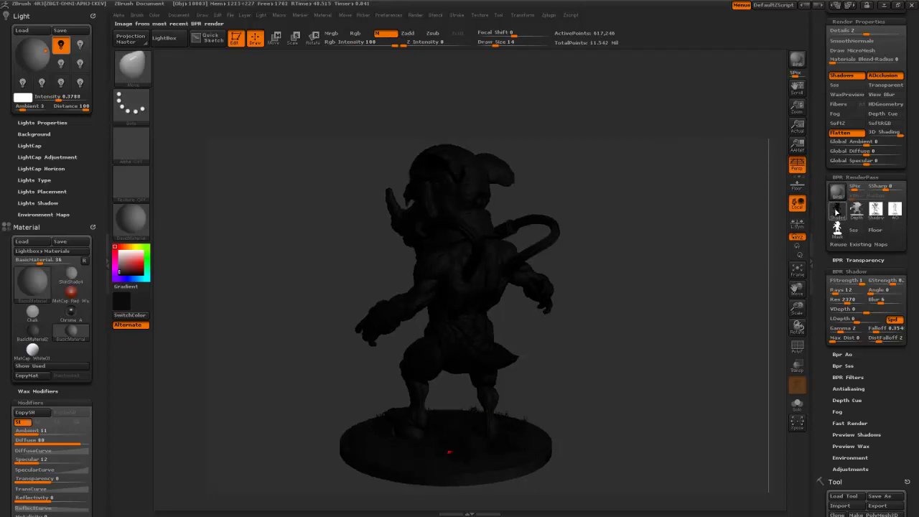
mouse_move(837, 210)
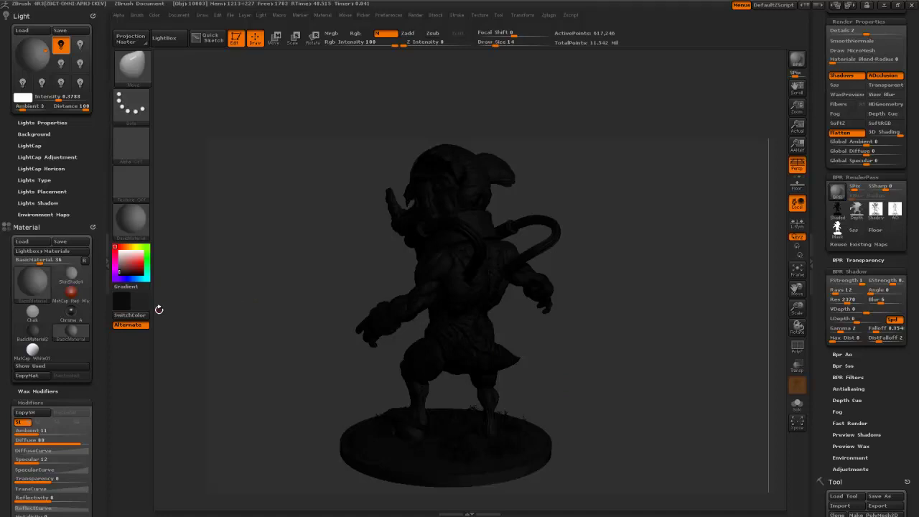
Set the light intensity to 1 and frame the whole figure and pedestal from behind on the canvas
drag(63, 99, 88, 99)
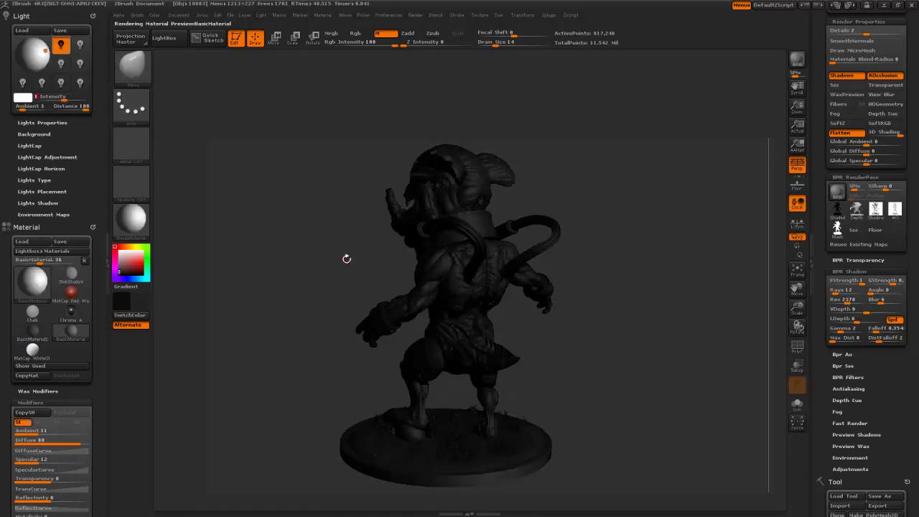
drag(797, 108, 798, 29)
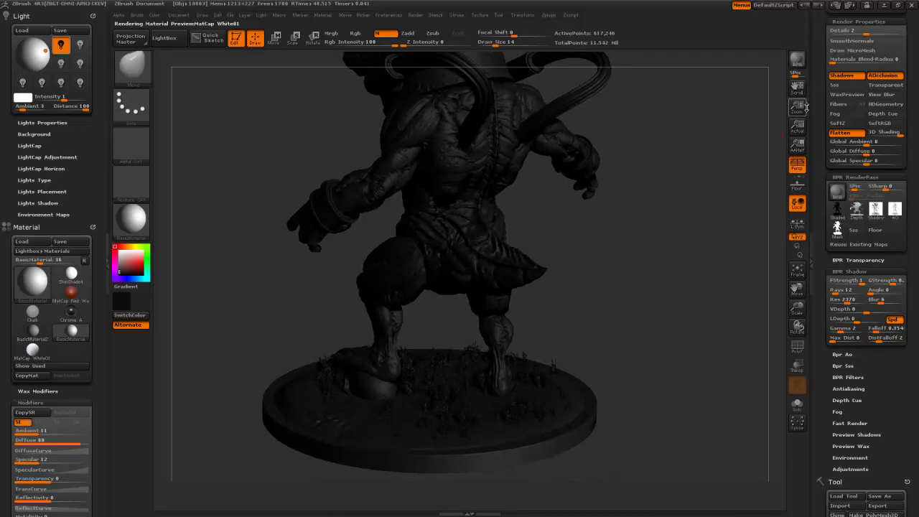
drag(799, 92, 804, 123)
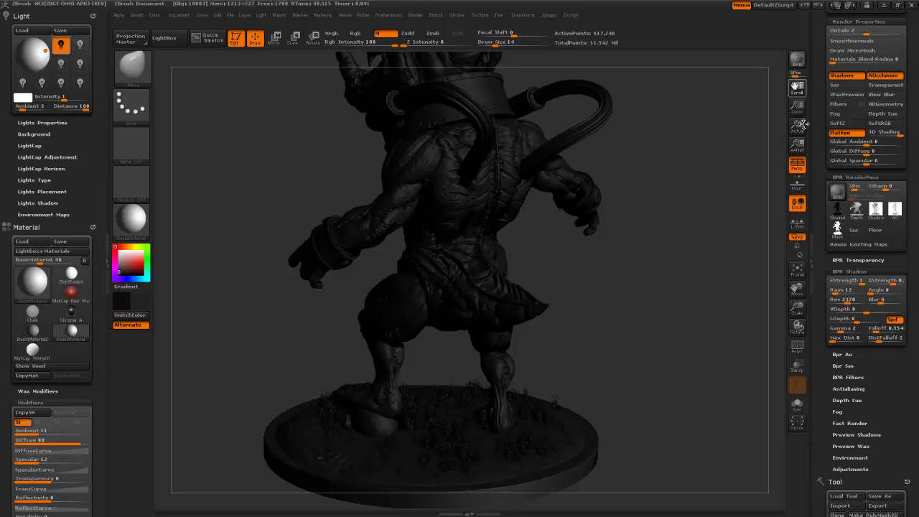
drag(803, 124, 822, 97)
Turn on polypaint display for the pedestal, leg_1 and the neighbouring extracted subtools
drag(825, 166, 826, 29)
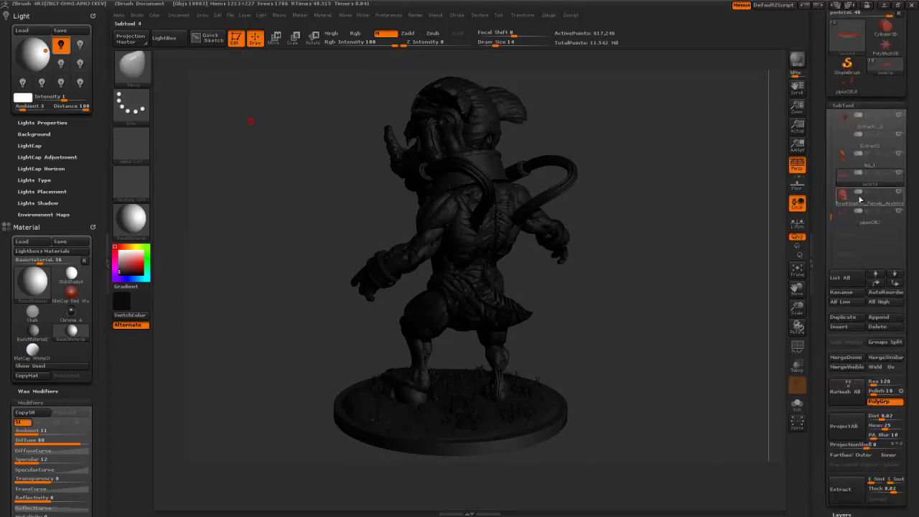
click(891, 177)
click(889, 157)
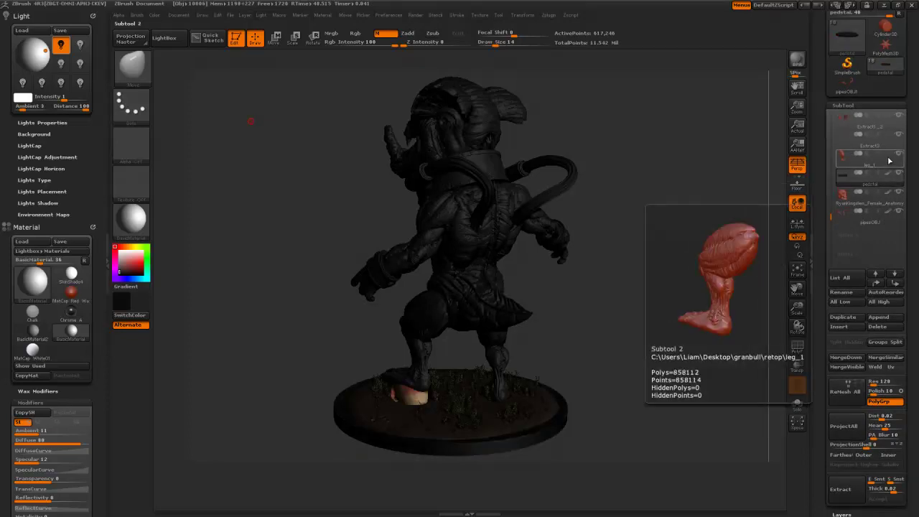
click(889, 136)
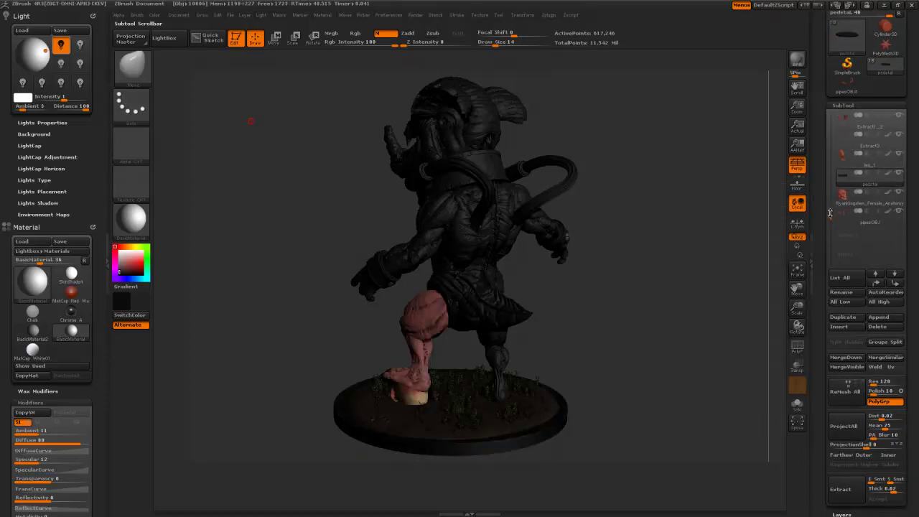
drag(831, 211, 831, 183)
click(889, 193)
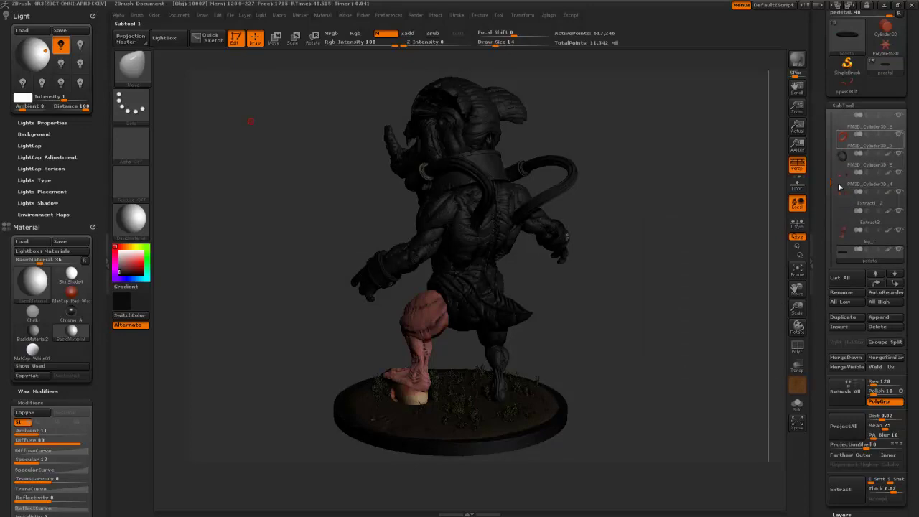
Turn on polypaint display for the remaining subtools, including the cylinder parts, collar, leg_2 and the creature's main body
drag(832, 185, 831, 127)
click(887, 230)
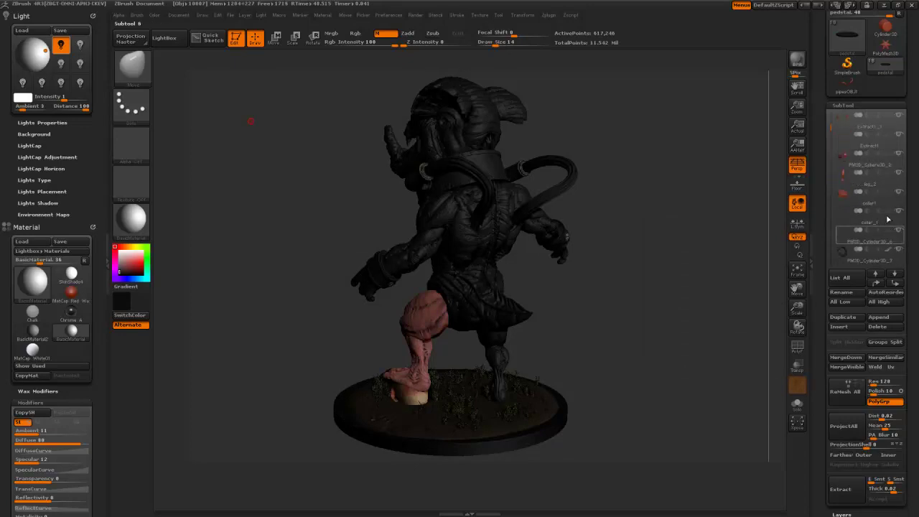
click(888, 192)
click(887, 173)
click(887, 154)
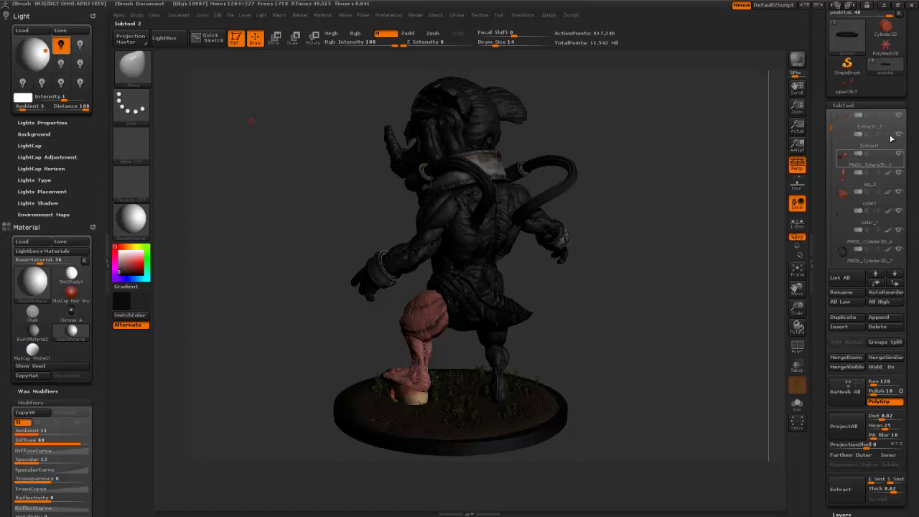
click(888, 117)
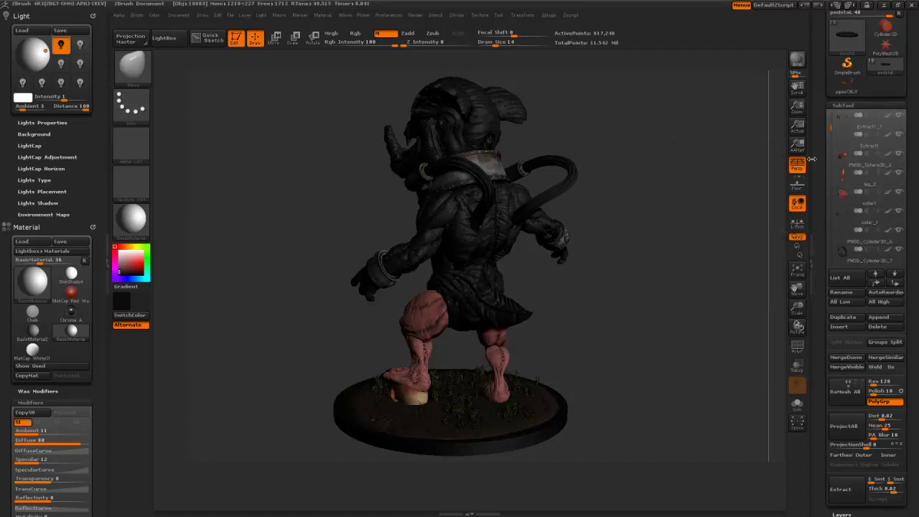
drag(830, 128, 830, 111)
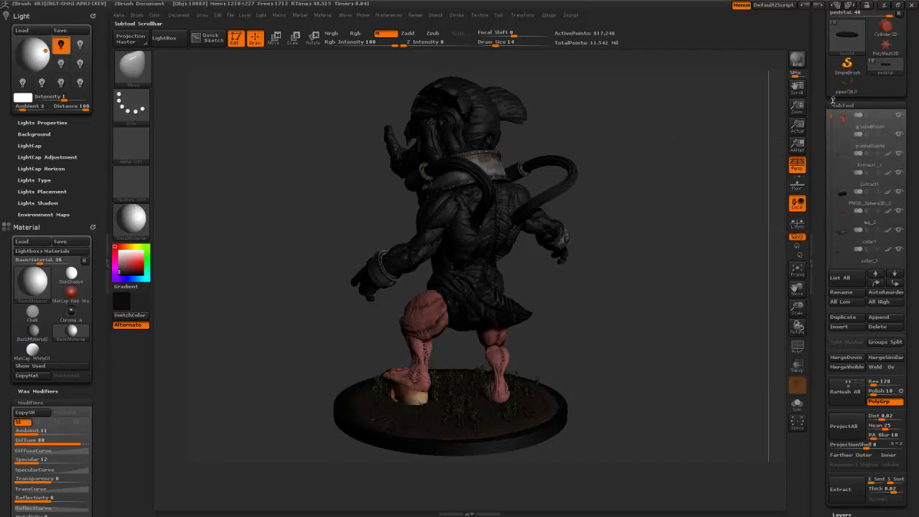
click(888, 117)
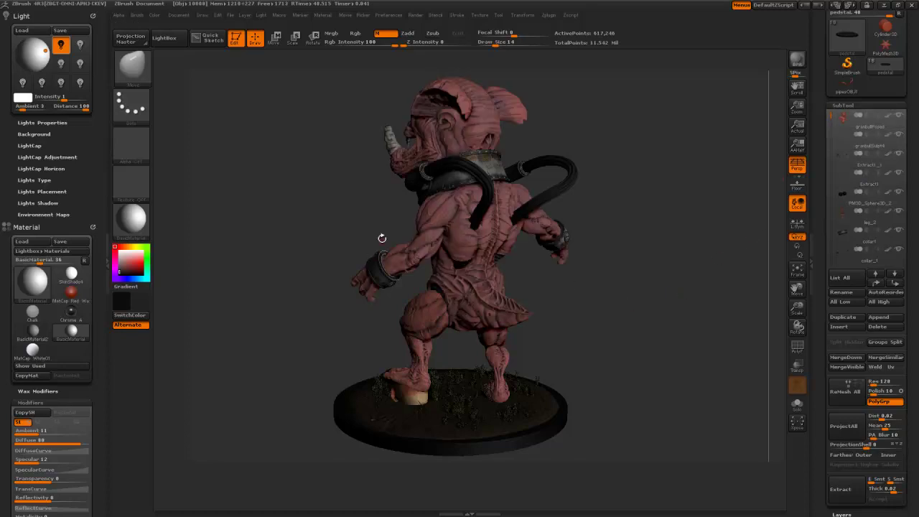
Fine-tune the rear three-quarter angle of the figure and pedestal for the back render
drag(287, 216, 293, 206)
key(d)
drag(292, 205, 292, 206)
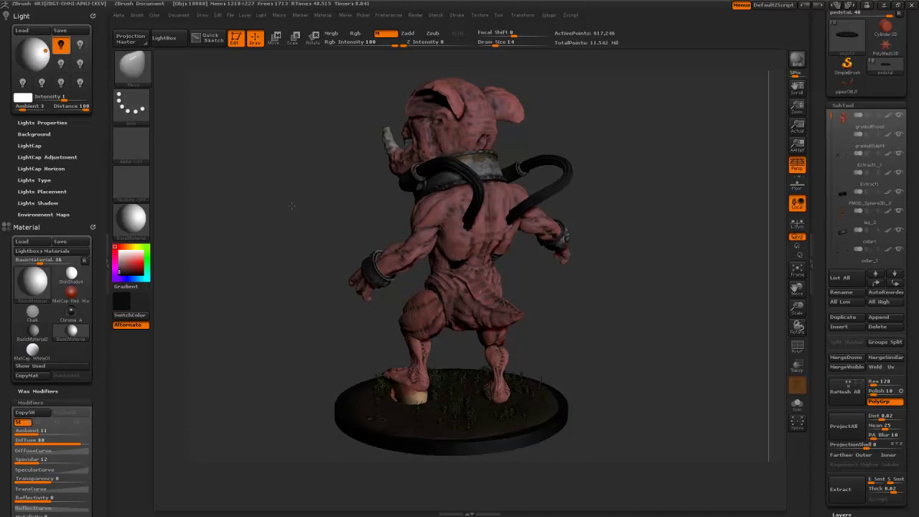
key(ctrl+z)
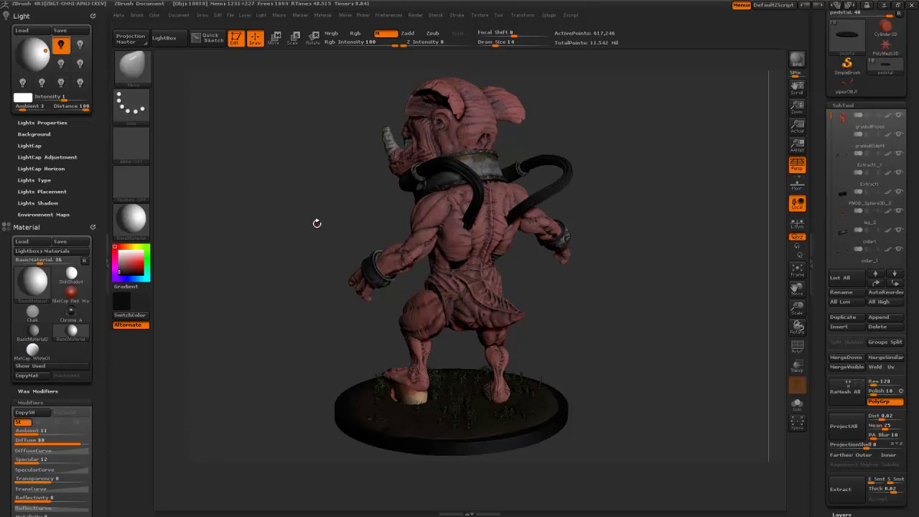
key(ctrl+z)
key(ctrl+z)
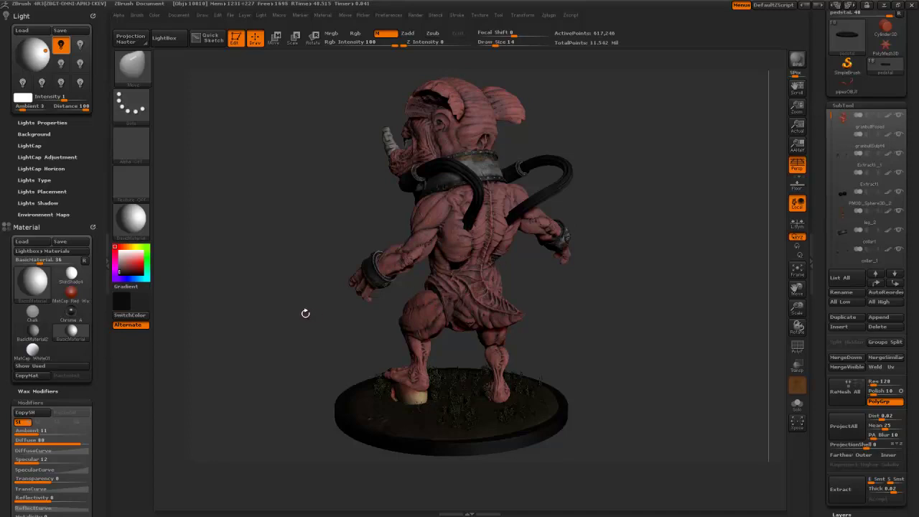
key(ctrl+z)
key(ctrl+z)
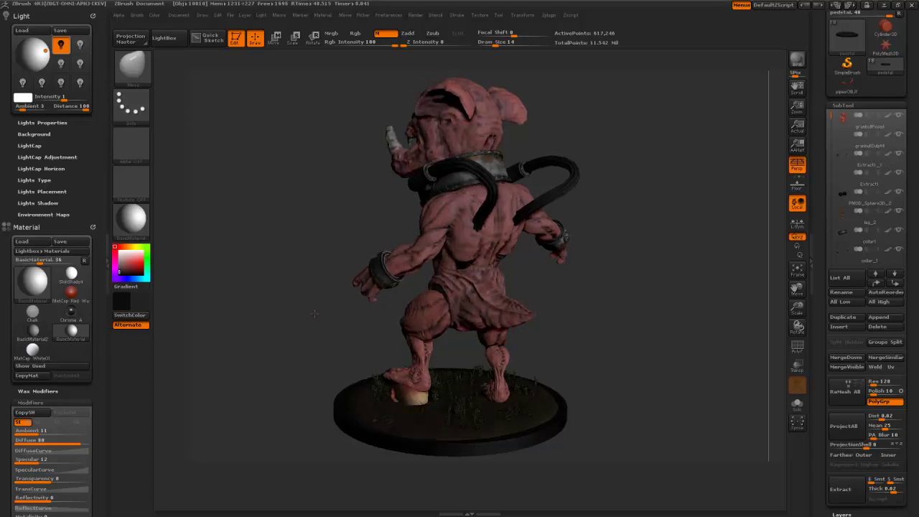
key(ctrl+z)
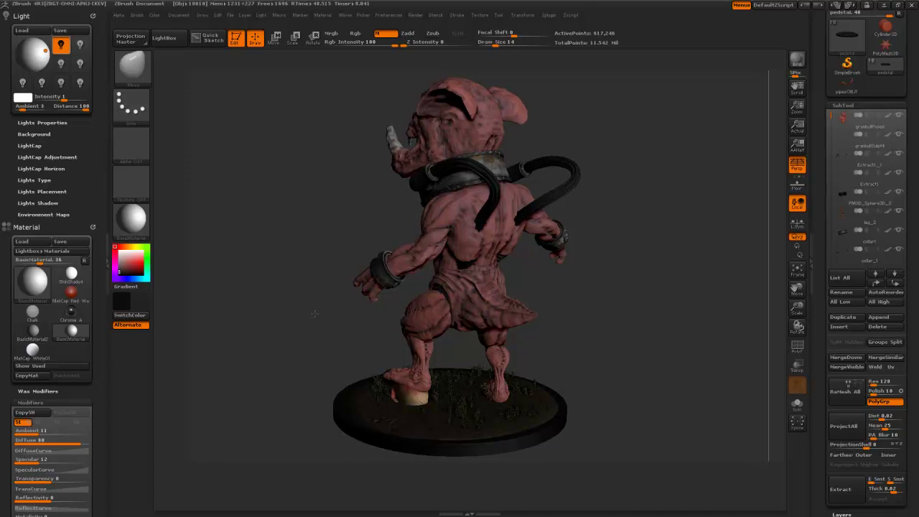
key(ctrl+z)
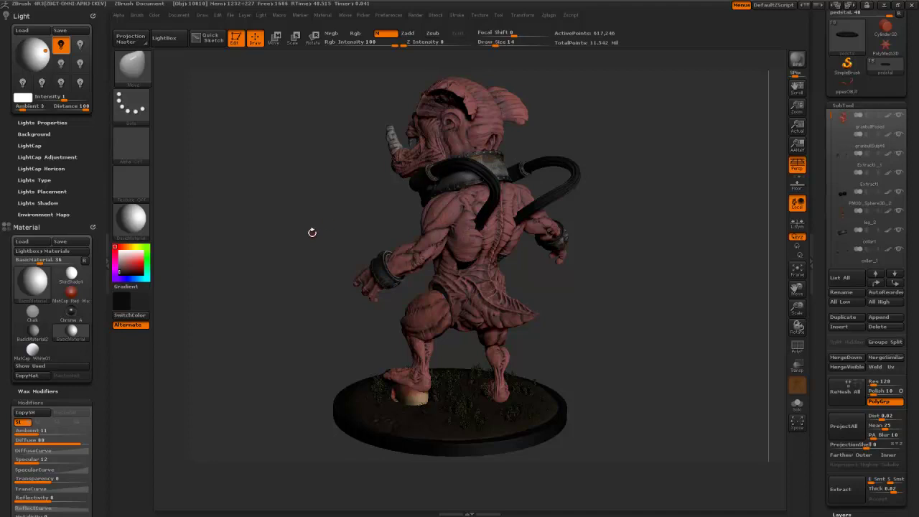
click(308, 263)
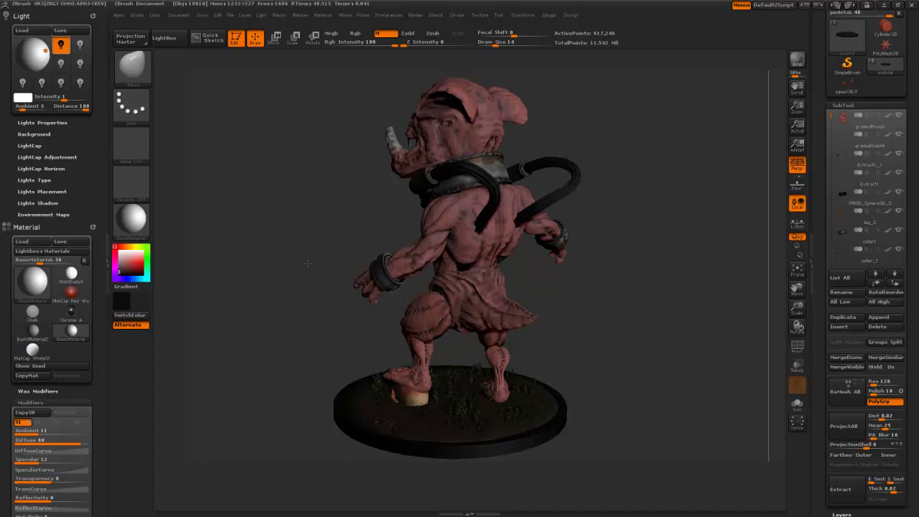
drag(821, 132, 833, 211)
mouse_move(842, 259)
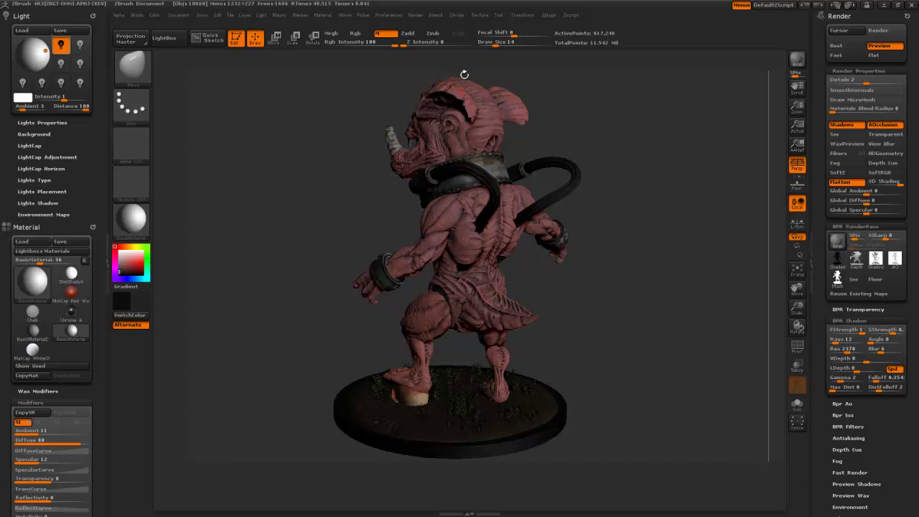
drag(455, 348, 454, 344)
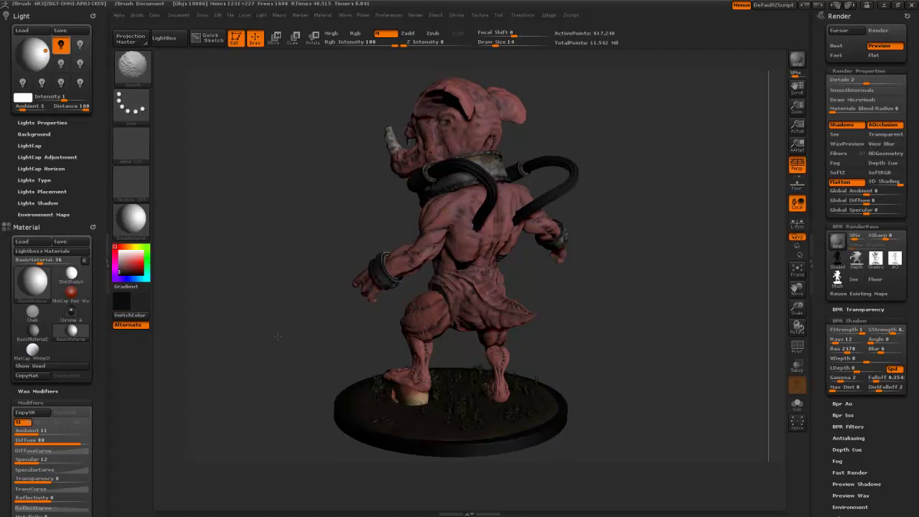
Reposition the main light toward the upper edge of the light sphere and set its intensity to 0.95
drag(46, 53, 27, 45)
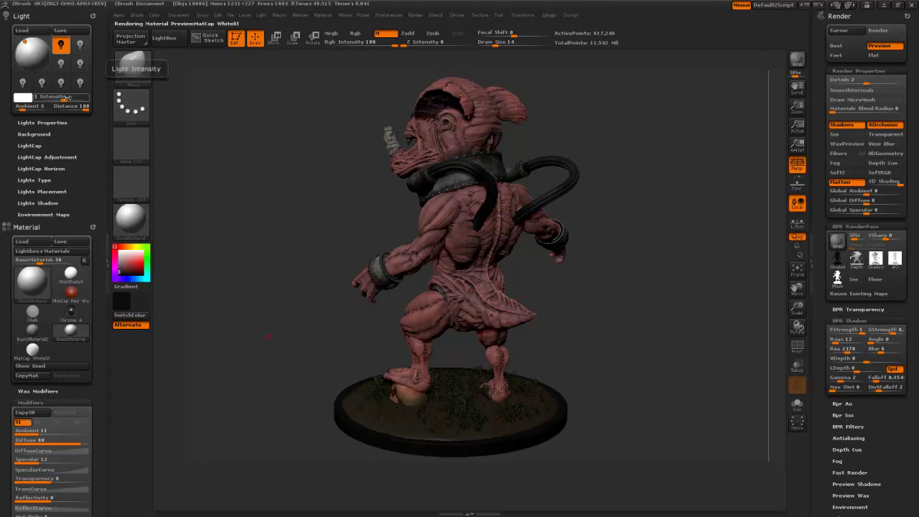
drag(64, 99, 68, 100)
text(0.95)
key(Return)
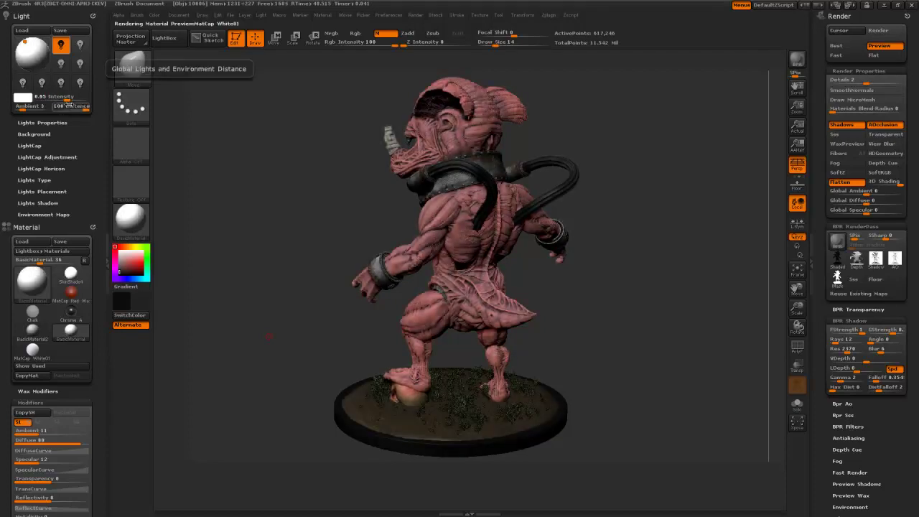
drag(27, 41, 28, 46)
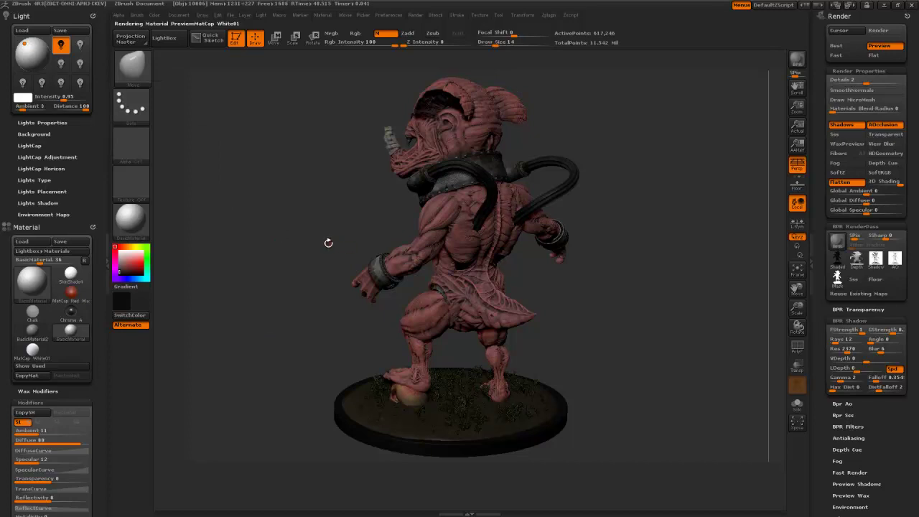
Turn off Shadows in the render properties, render the rear view with BPR and inspect the upper body up close
drag(328, 244, 325, 243)
drag(622, 315, 623, 321)
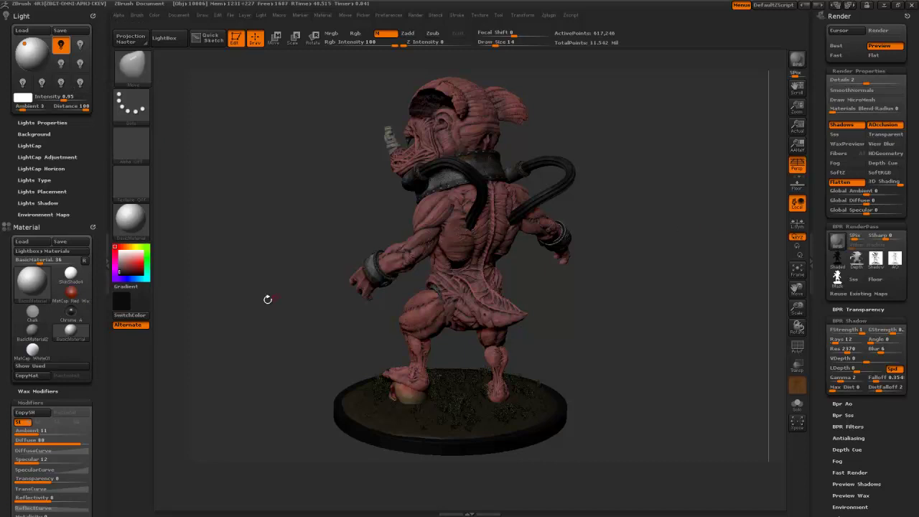
click(839, 125)
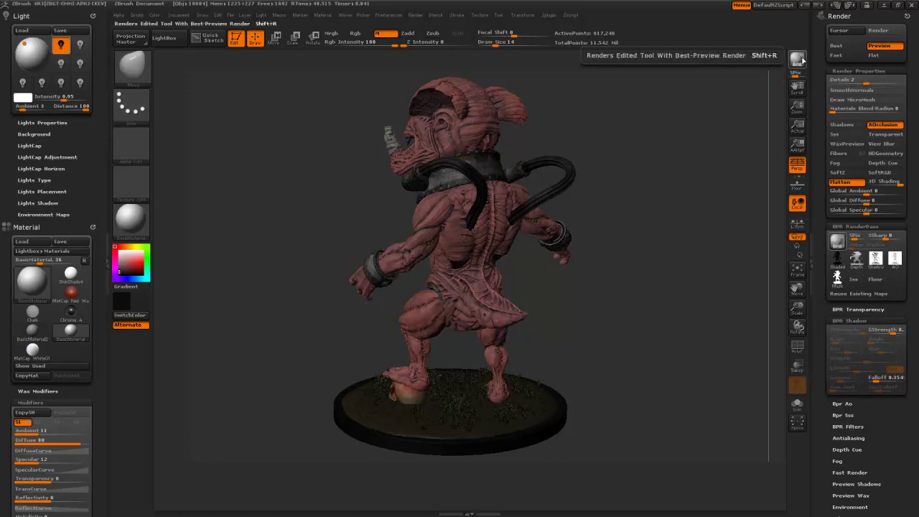
click(797, 59)
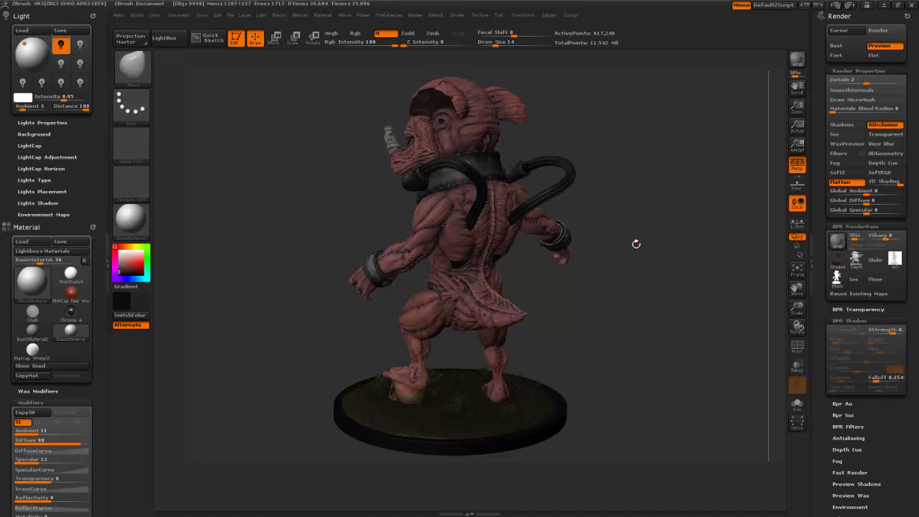
mouse_move(797, 105)
mouse_down()
mouse_move(797, 97)
mouse_move(786, 108)
mouse_move(796, 89)
mouse_move(796, 98)
mouse_up()
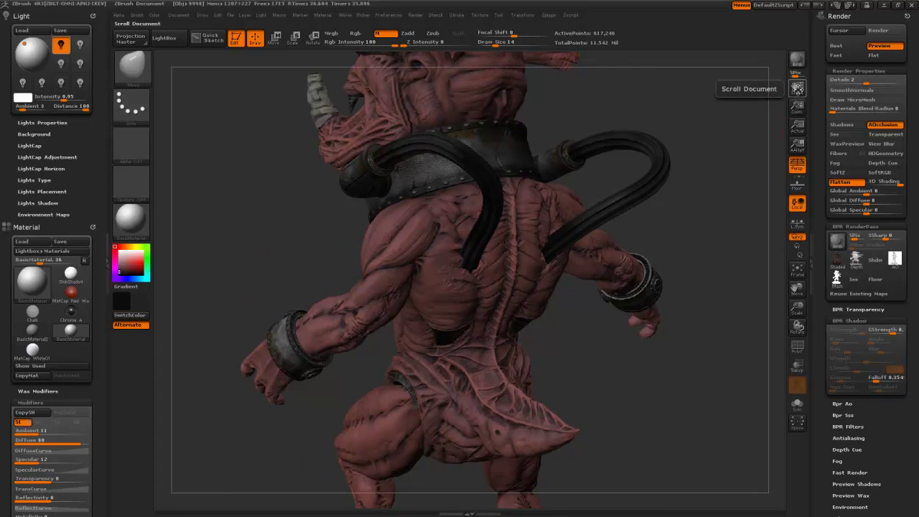
drag(797, 89, 755, 156)
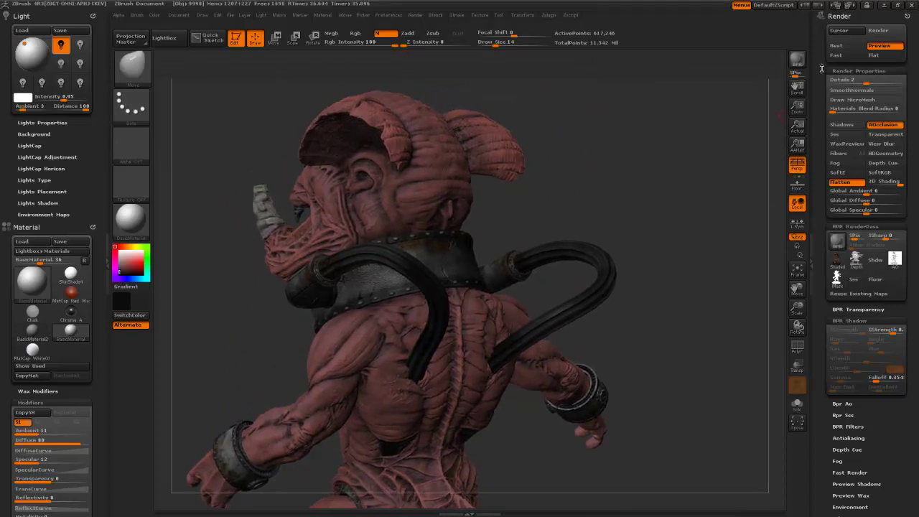
Export the shaded render as the Photoshop file BPR_Render into a new folder named back inside renders
drag(820, 69, 818, 54)
click(837, 244)
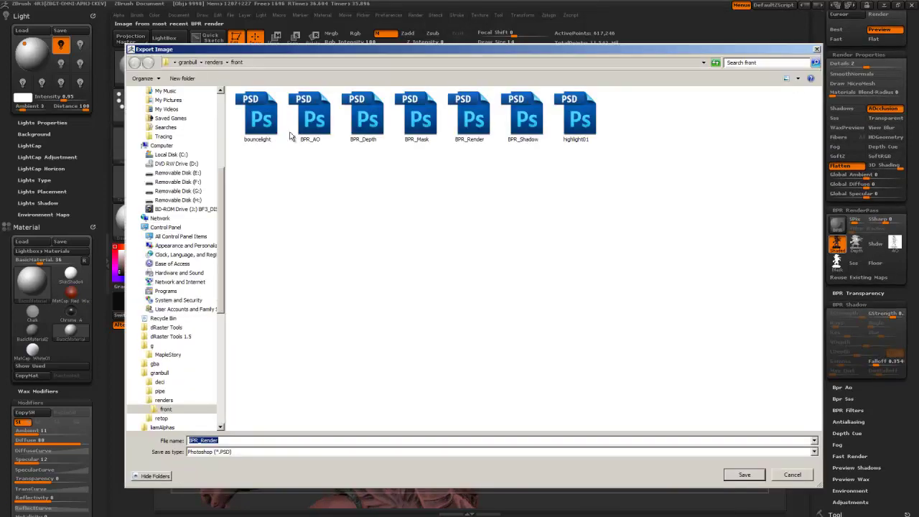
click(215, 62)
click(188, 78)
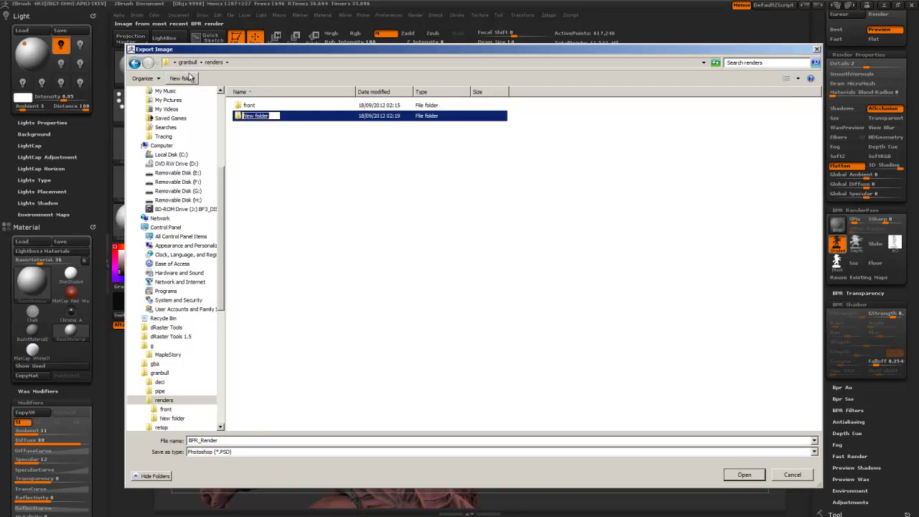
text(back)
key(Return)
double_click(247, 106)
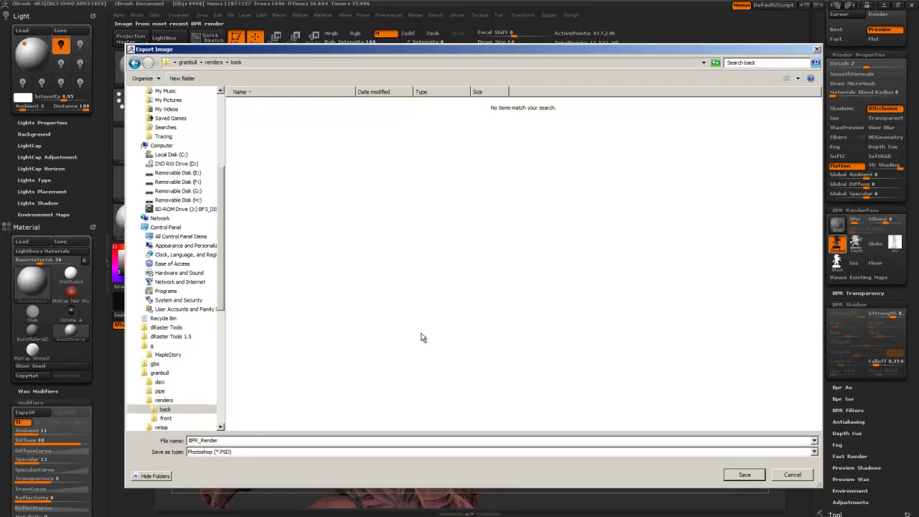
click(741, 478)
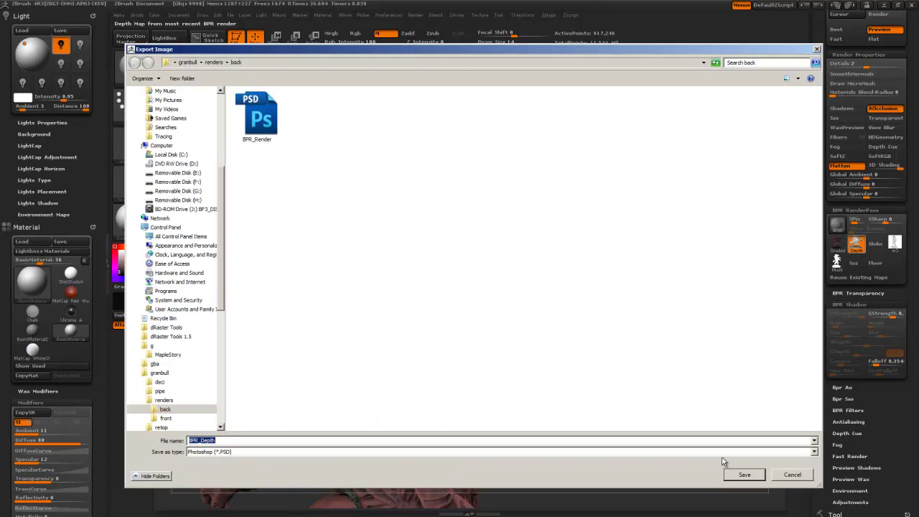
Export the depth, ambient occlusion and mask passes as Photoshop files into the back folder
click(737, 471)
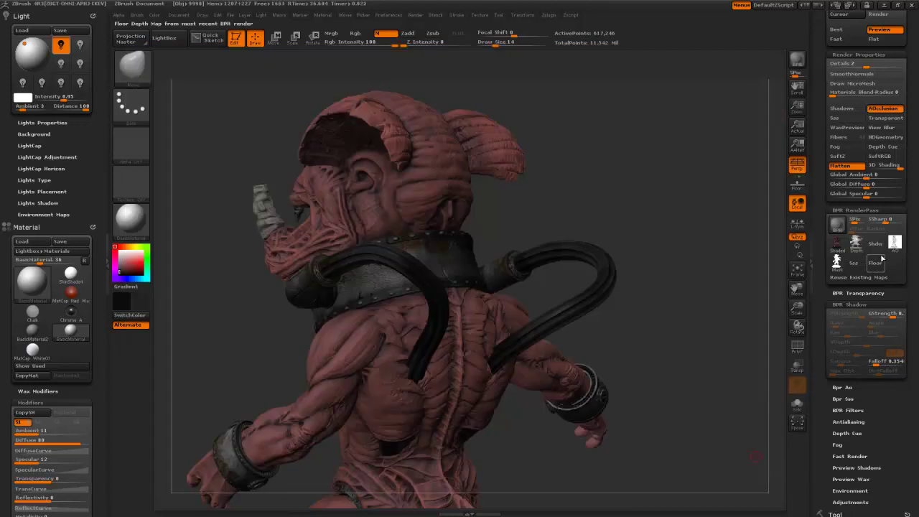
click(894, 243)
click(742, 474)
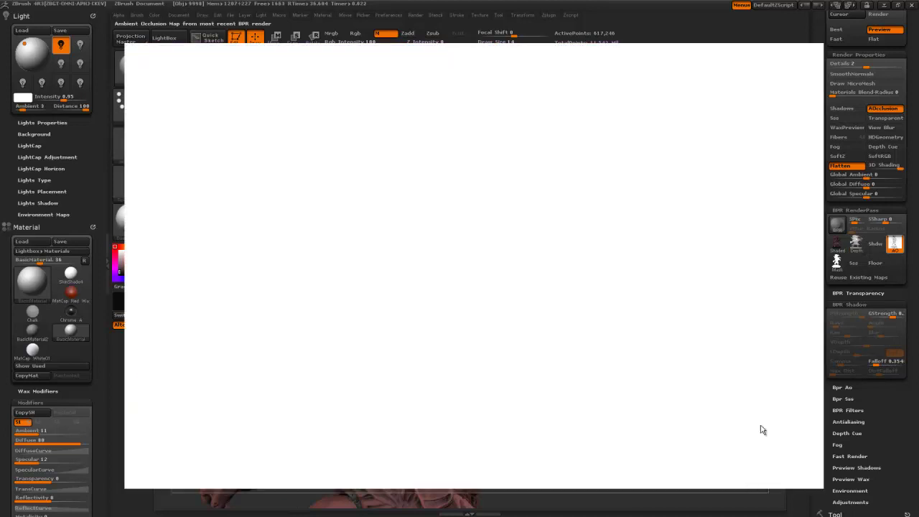
click(836, 262)
click(740, 476)
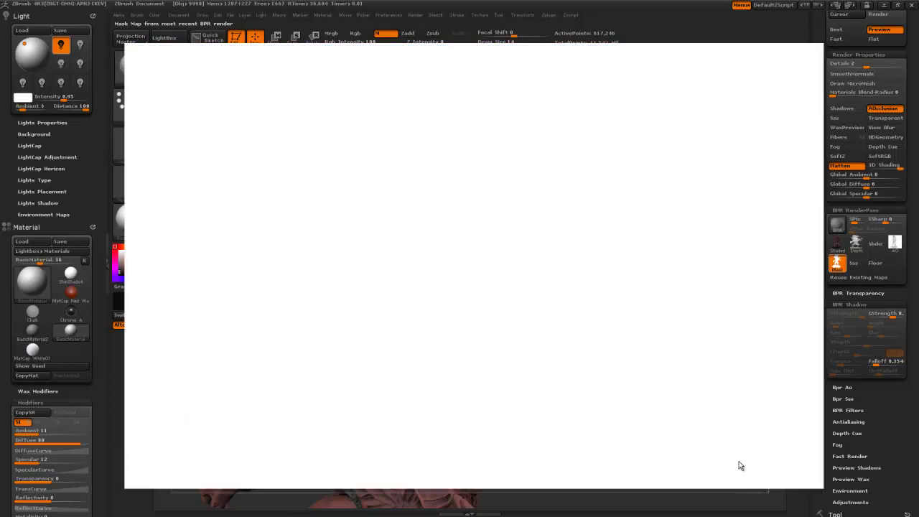
Turn Shadows back on, render the rear view with BPR again and inspect the cast shadows up close
click(841, 108)
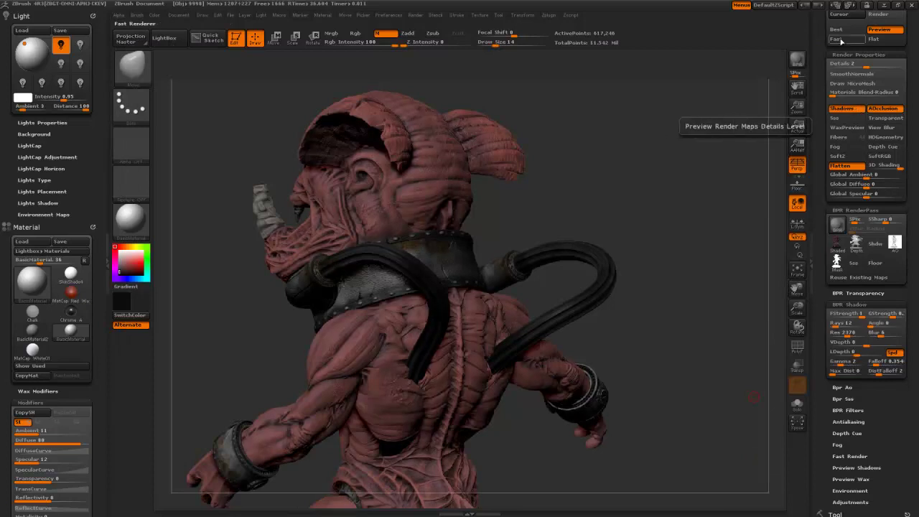
click(796, 59)
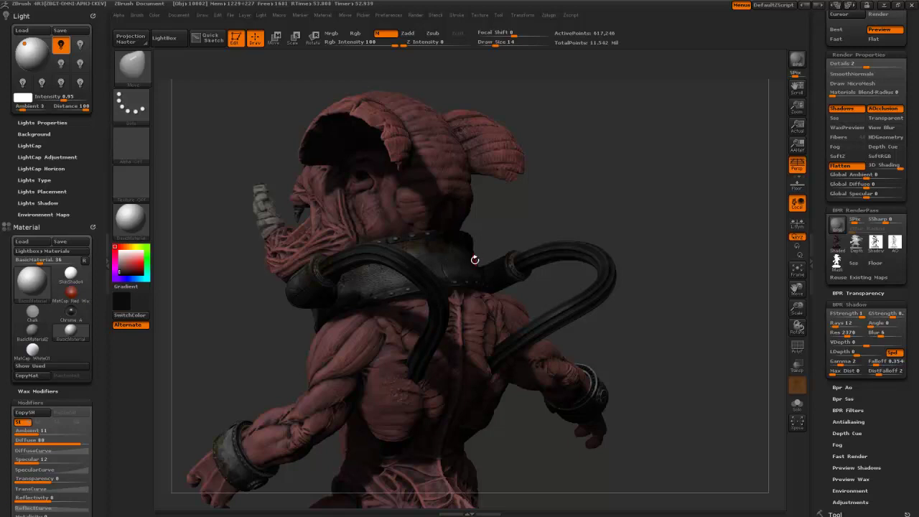
drag(796, 105, 785, 71)
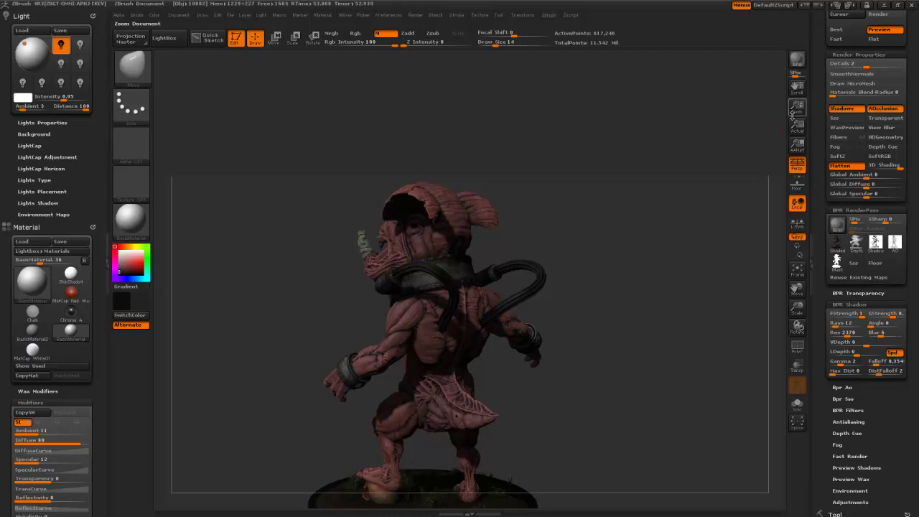
drag(793, 114, 796, 183)
drag(799, 91, 789, 2)
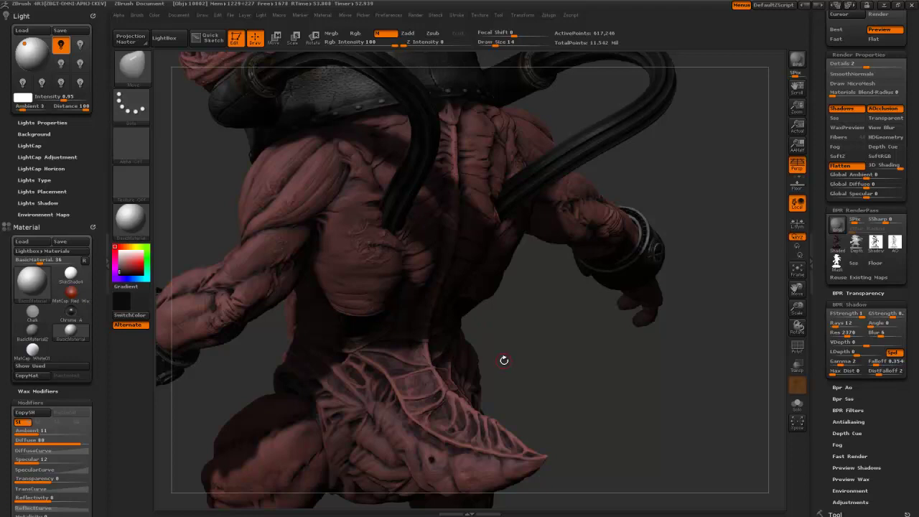
drag(794, 107, 786, 39)
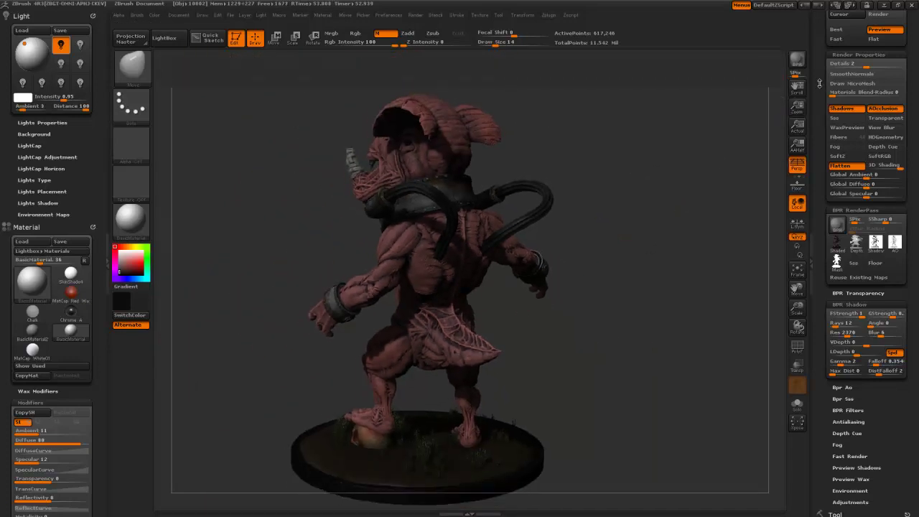
Export the shadow pass as the Photoshop file BPR_Shadow into the back folder
drag(819, 83, 818, 127)
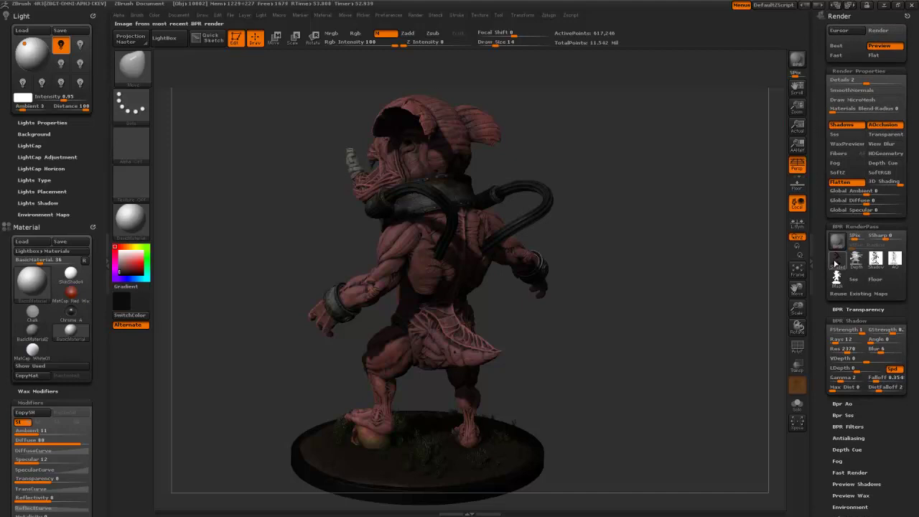
mouse_move(836, 263)
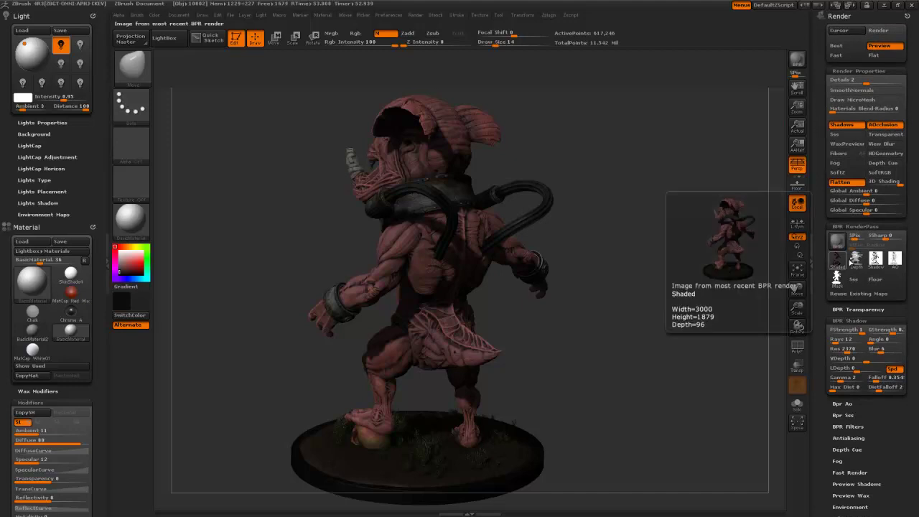
click(875, 260)
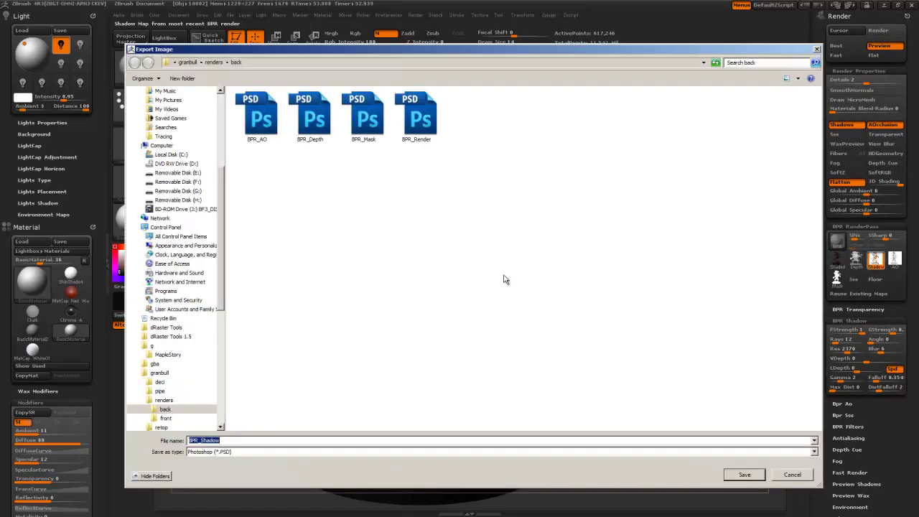
key(Escape)
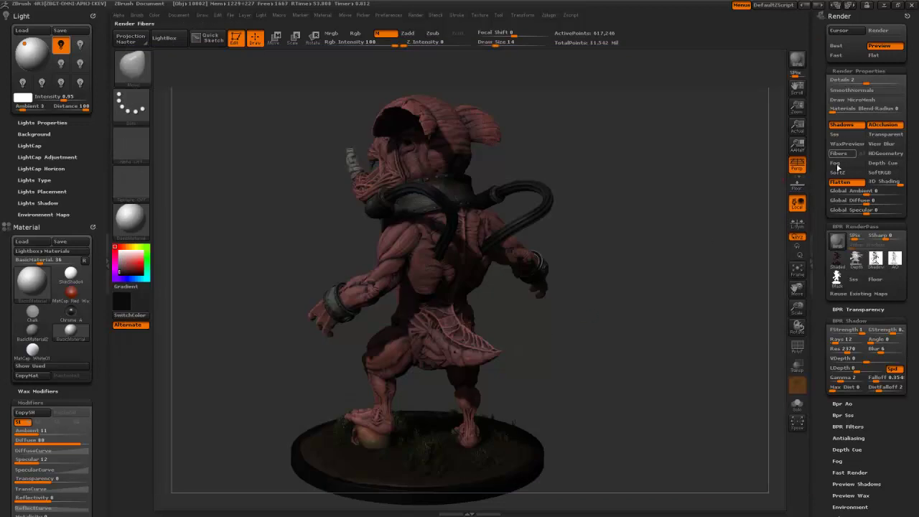
Turn off the painted colour of the subtools so the whole creature and pedestal display in plain black
drag(817, 213, 813, 56)
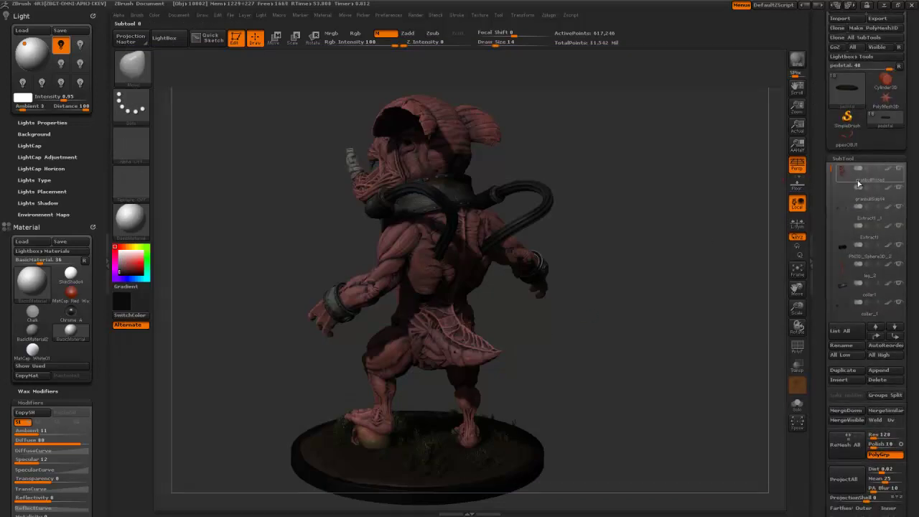
click(888, 167)
click(890, 213)
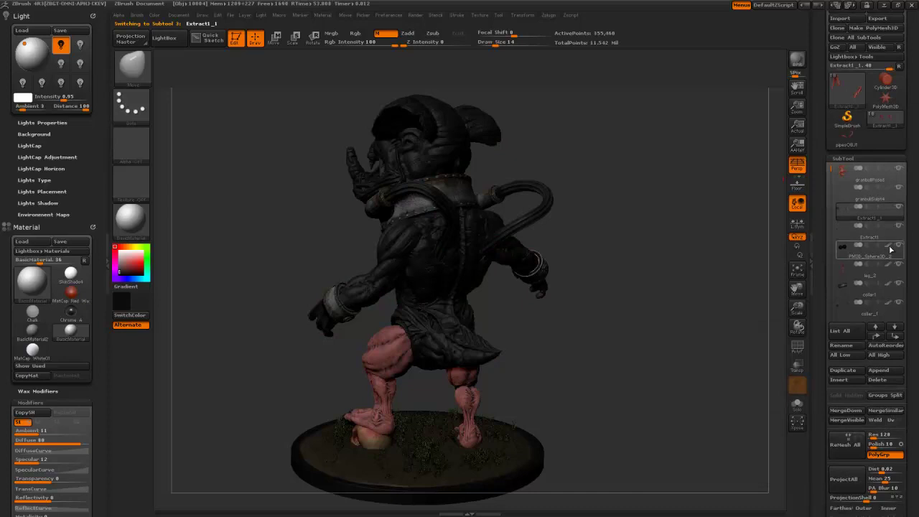
mouse_move(889, 265)
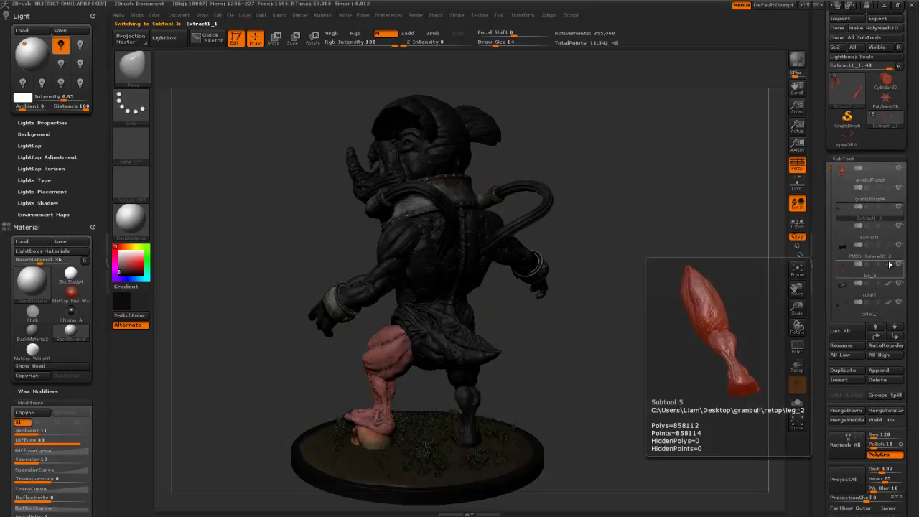
mouse_move(891, 285)
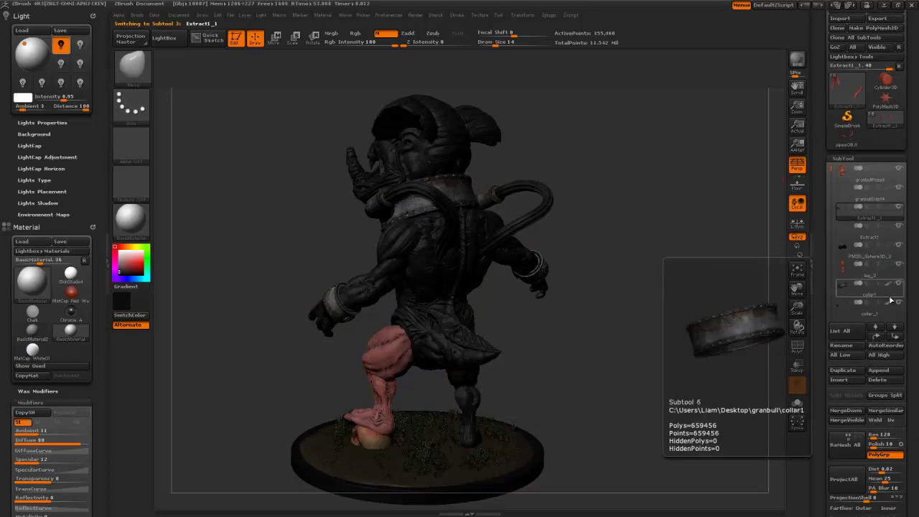
drag(833, 188, 834, 228)
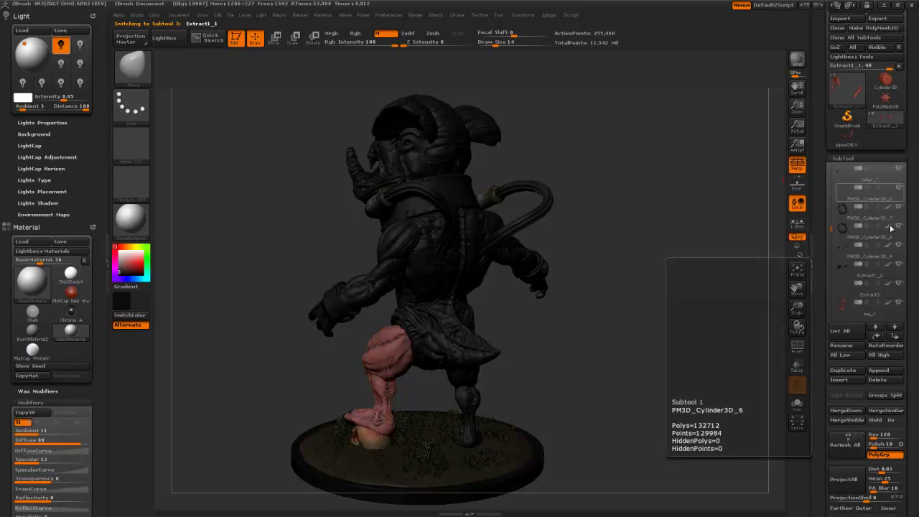
click(890, 303)
mouse_move(831, 230)
mouse_down()
mouse_move(832, 267)
mouse_move(829, 179)
mouse_up()
click(839, 214)
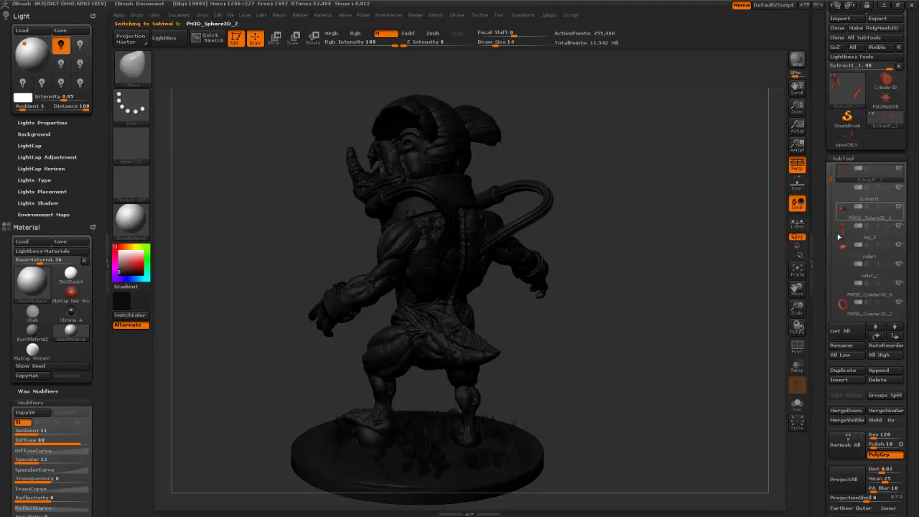
click(837, 215)
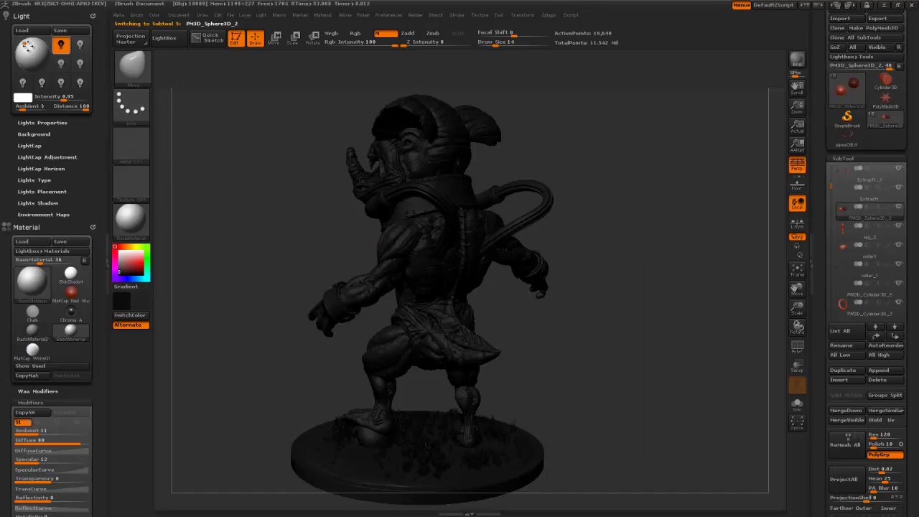
Move the light to just above and beside the centre of the light sphere and set its intensity to 0.34
drag(27, 45, 36, 48)
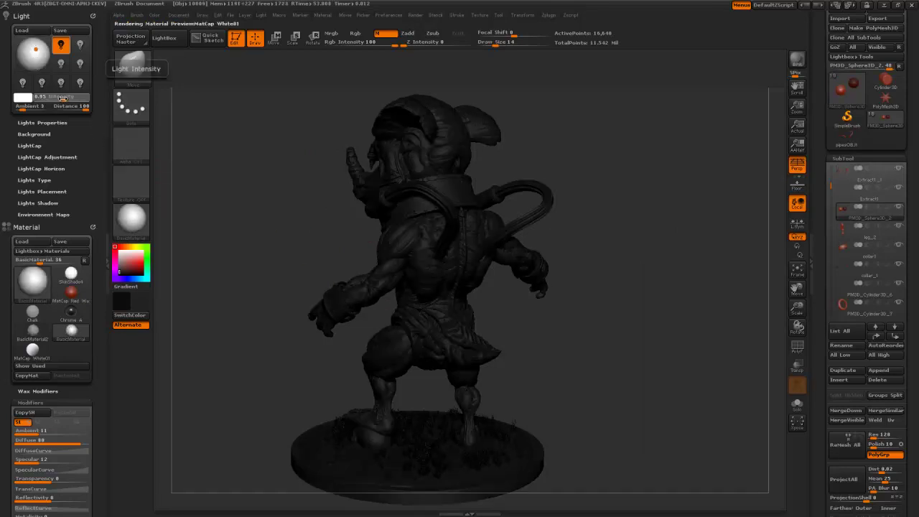
drag(63, 96, 58, 97)
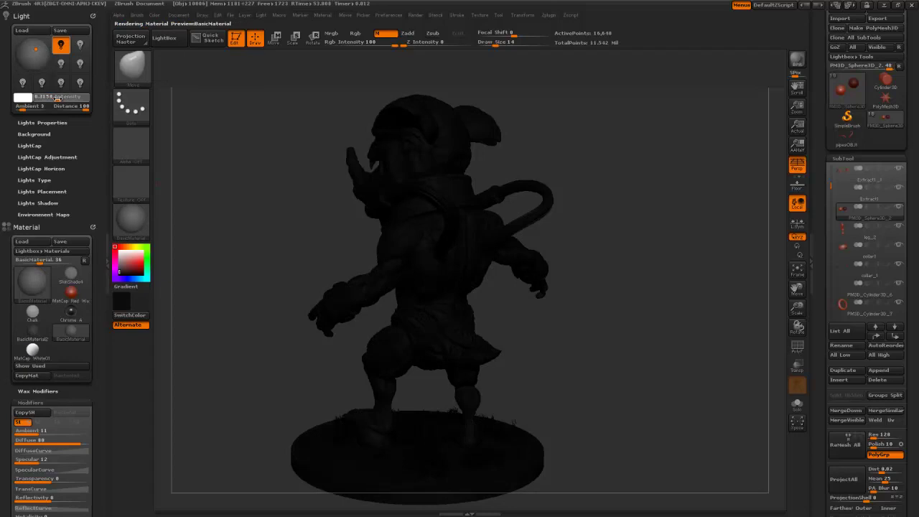
click(58, 97)
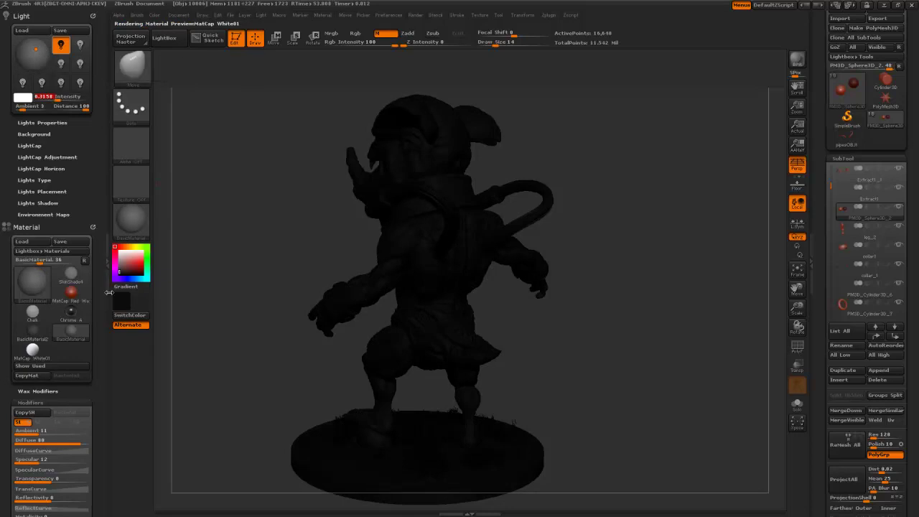
click(128, 316)
click(128, 316)
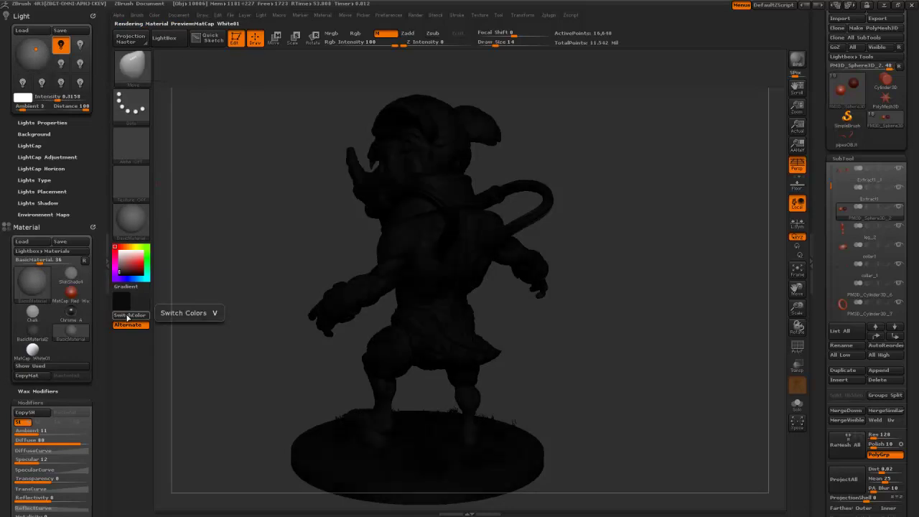
click(57, 98)
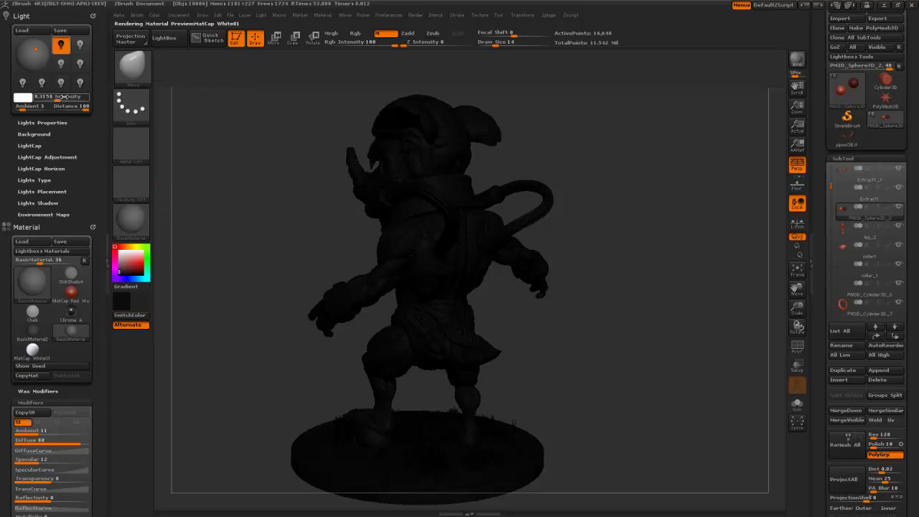
click(58, 97)
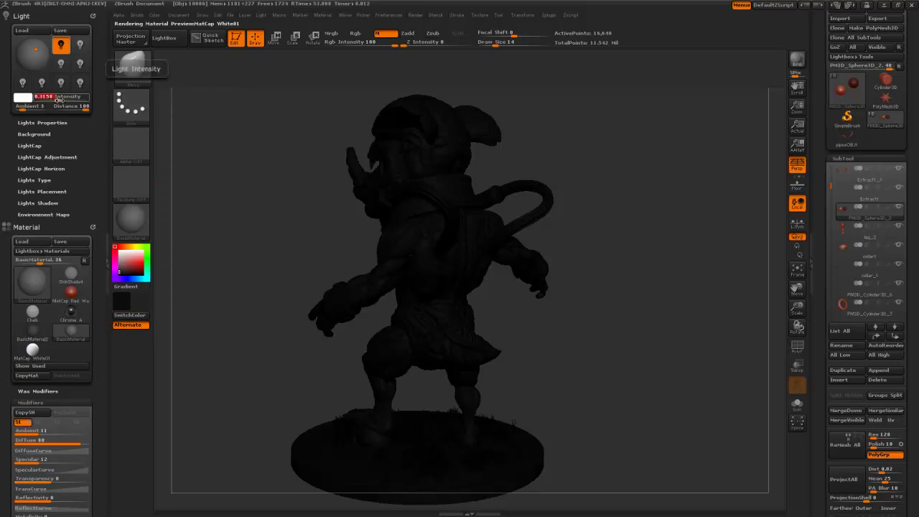
text(0.34)
key(Return)
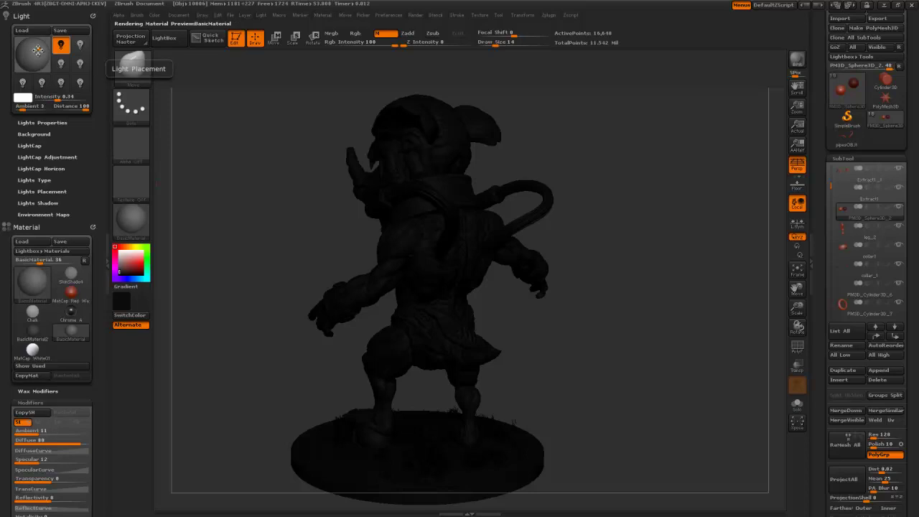
Render the rear view with BPR and export the shaded pass as the Photoshop file bouncelight into the back folder
click(798, 59)
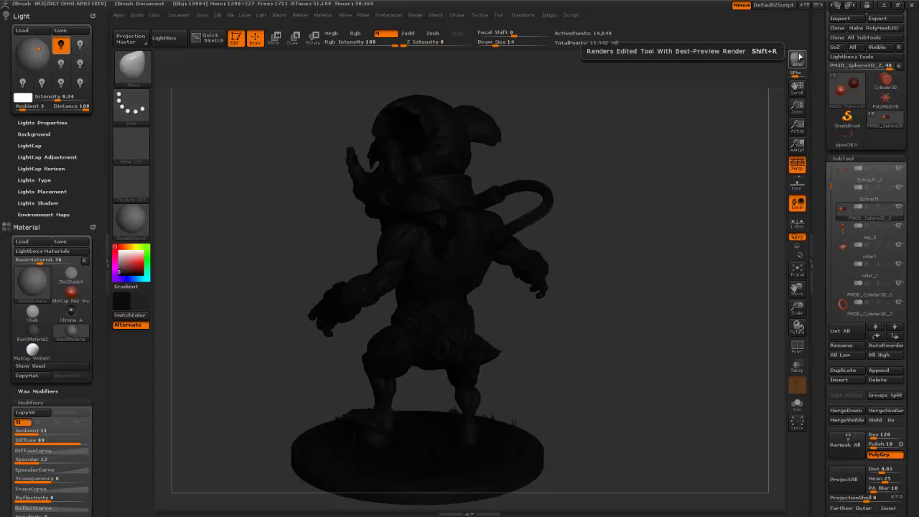
mouse_move(818, 196)
mouse_down()
mouse_move(813, 84)
mouse_move(830, 328)
mouse_up()
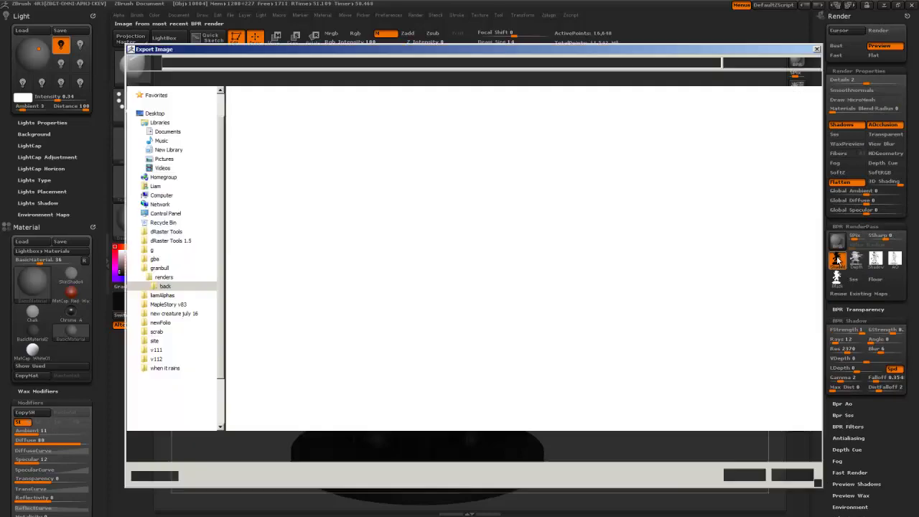
click(840, 258)
text(bo)
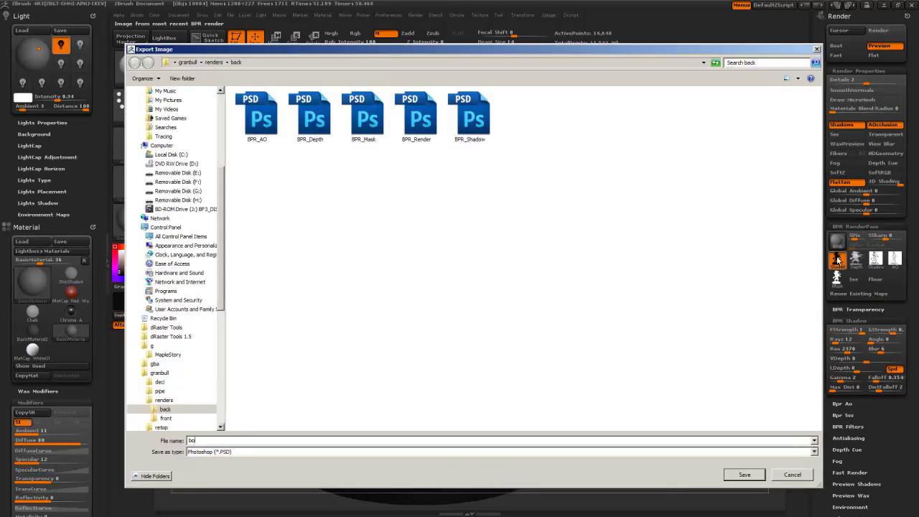
text(uncelight)
key(Return)
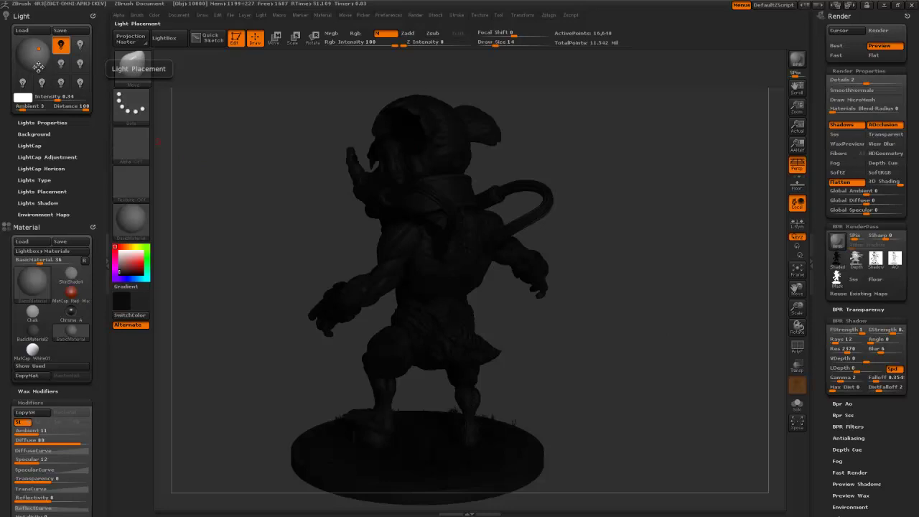
Place the light at the upper-left rim of the light sphere and raise its intensity to about 5.29 for sharp highlights
mouse_move(37, 51)
mouse_down()
mouse_move(44, 44)
mouse_move(23, 42)
mouse_up()
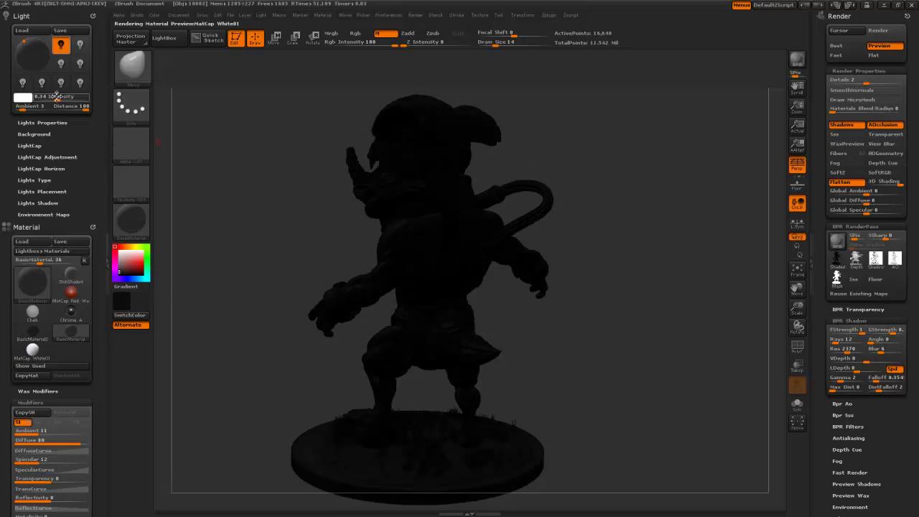
drag(56, 96, 74, 96)
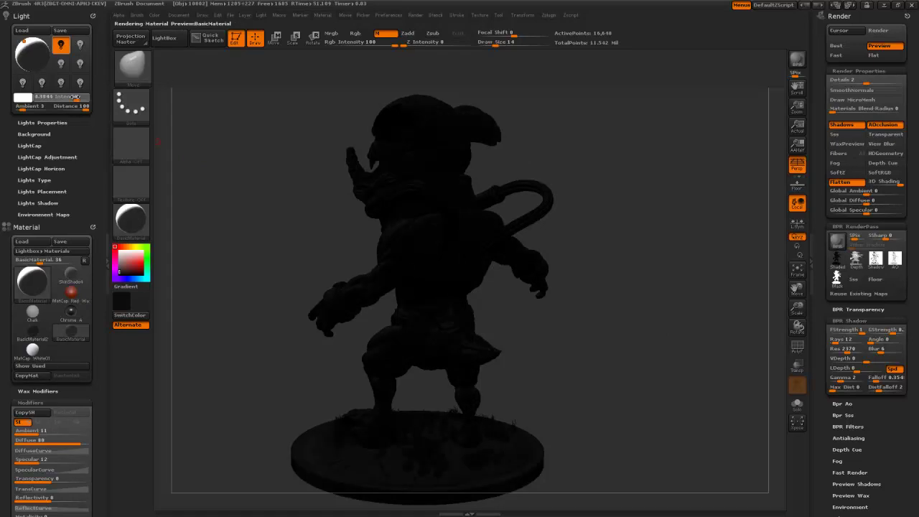
drag(38, 58, 25, 42)
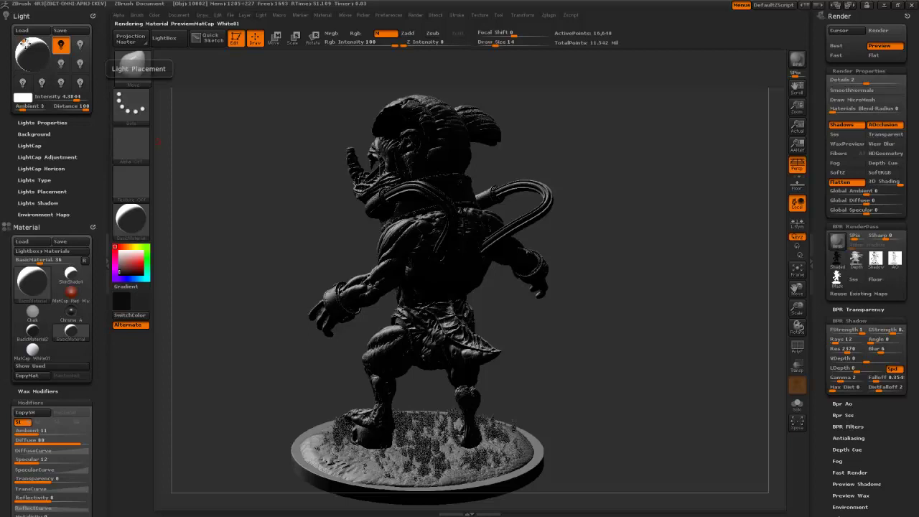
drag(797, 106, 800, 133)
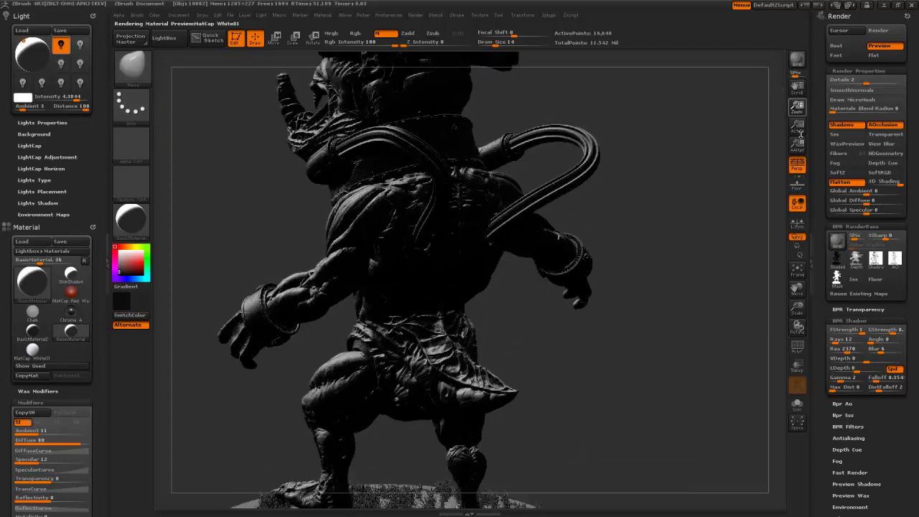
drag(796, 88, 807, 123)
mouse_move(806, 127)
mouse_down()
mouse_move(798, 36)
mouse_move(791, 140)
mouse_up()
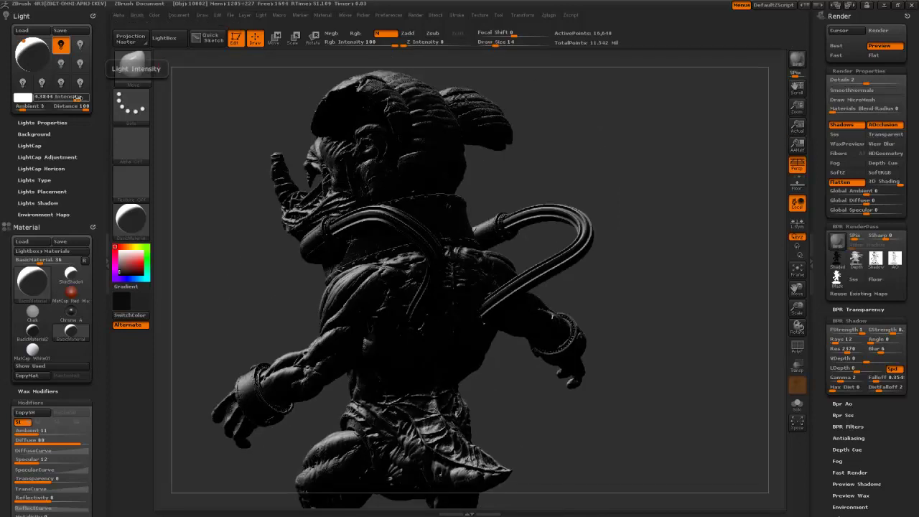
drag(78, 98, 83, 97)
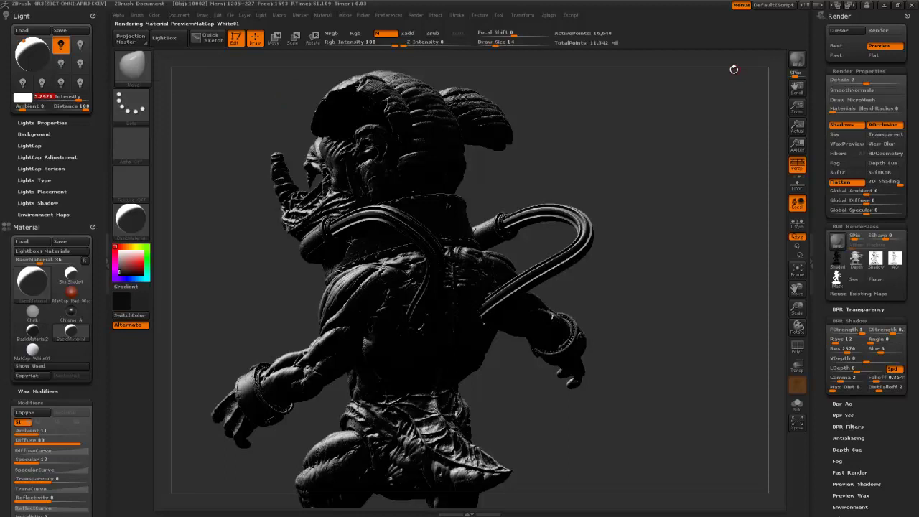
Render the highlight lighting with BPR and export the shaded pass as the Photoshop file highlight into the back folder
click(797, 59)
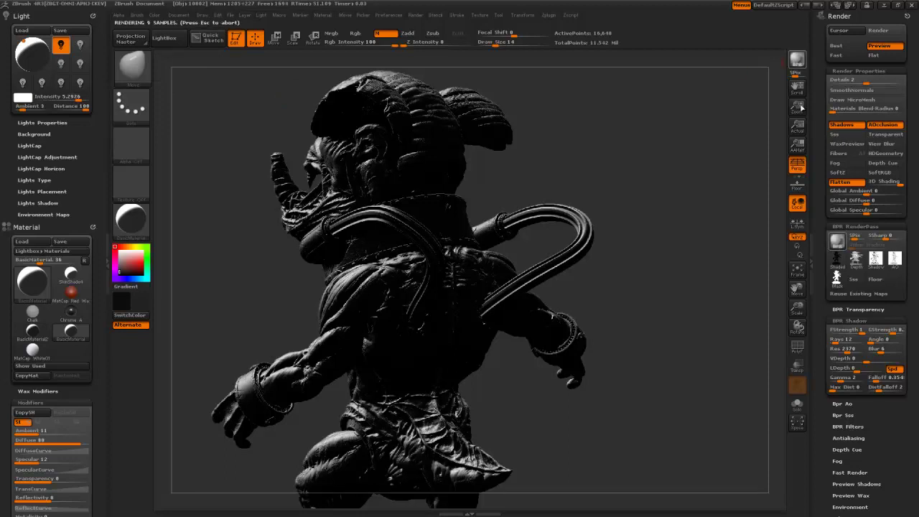
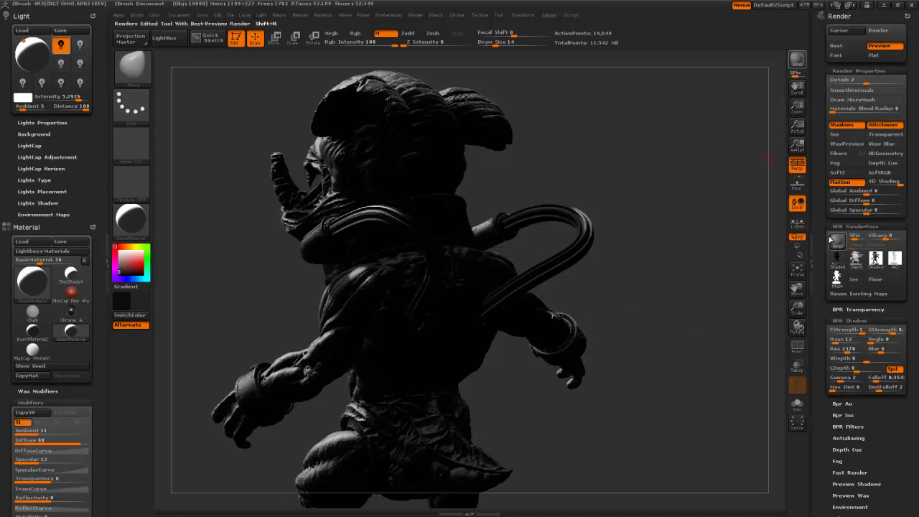
click(837, 257)
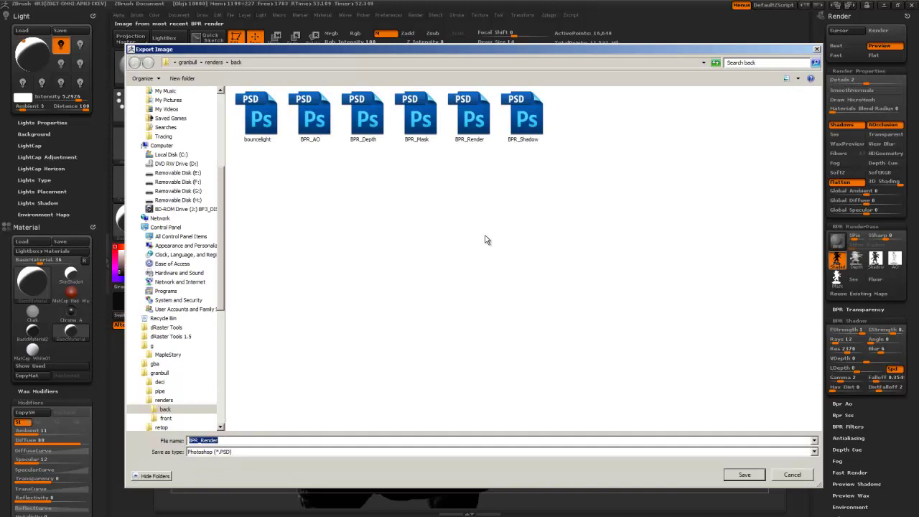
text(highlight)
key(Return)
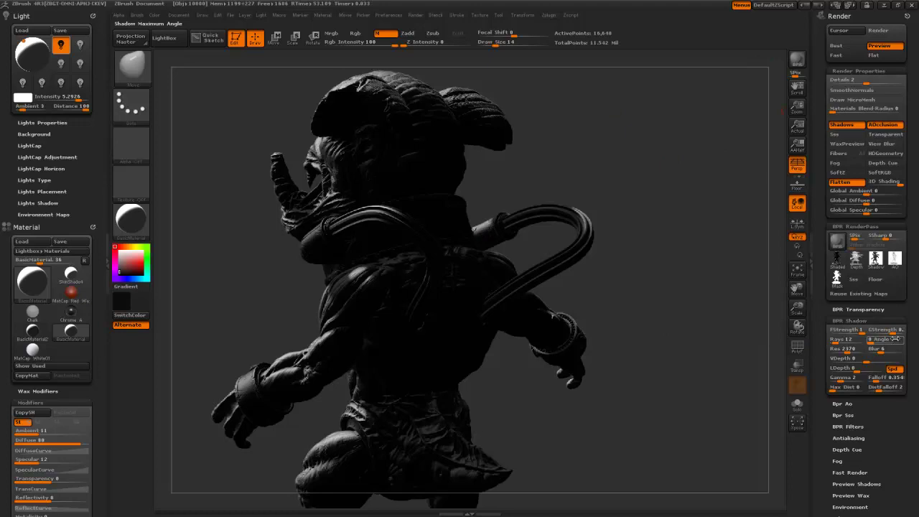
Save the tool over granbullPosed.ZTL in the granbull folder and close ZBrush
drag(823, 313, 826, 213)
click(885, 214)
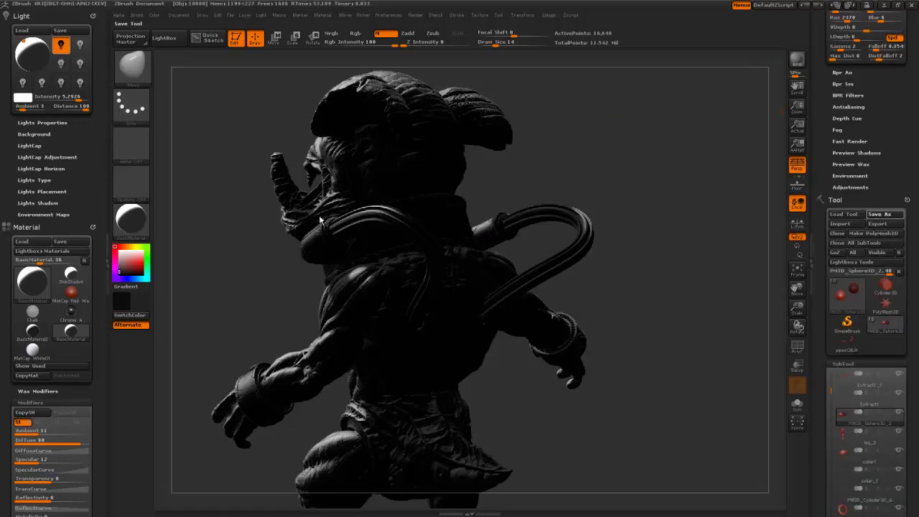
key(ctrl+s)
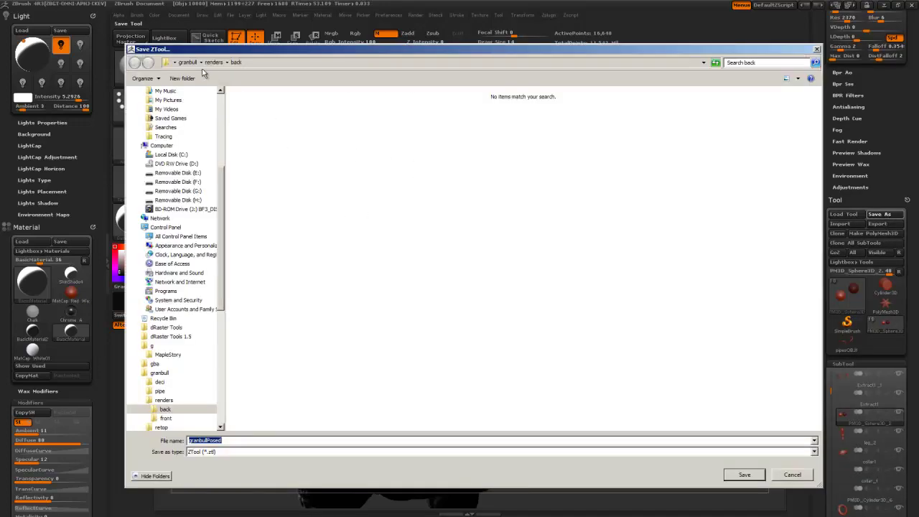
click(187, 62)
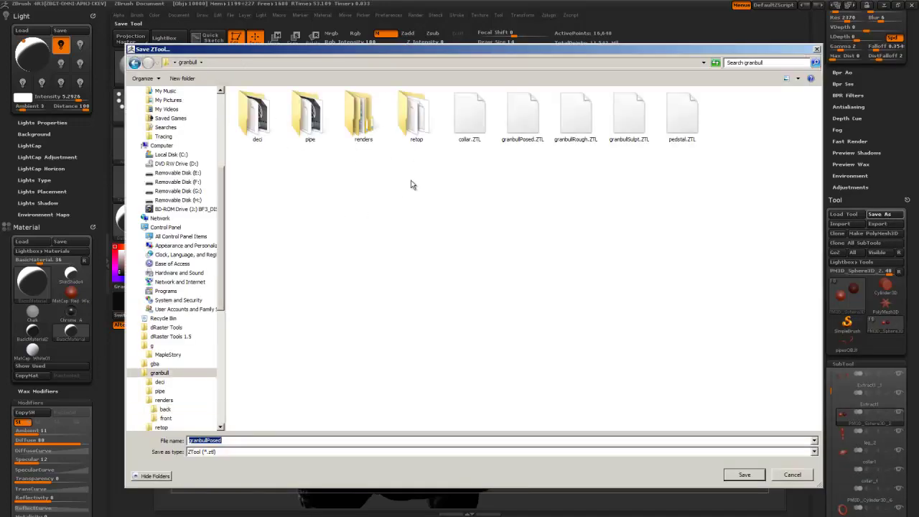
double_click(522, 124)
click(500, 264)
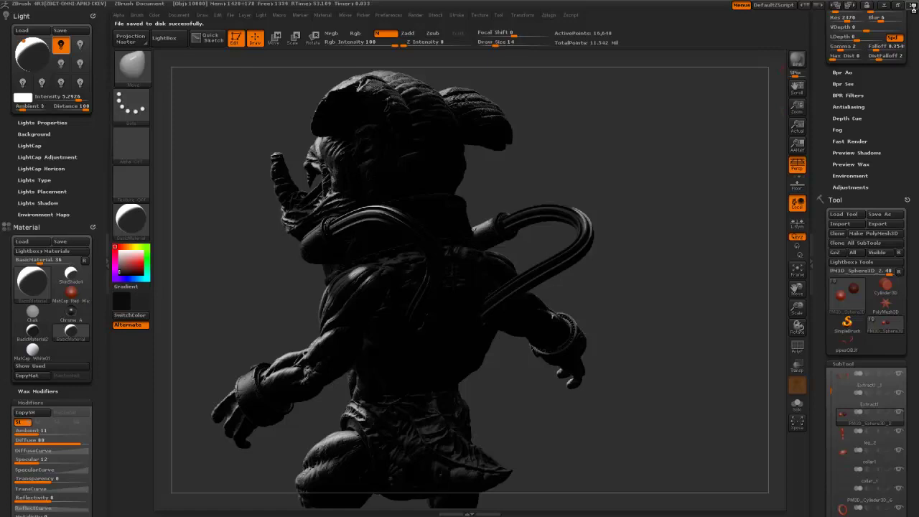
click(912, 5)
click(491, 291)
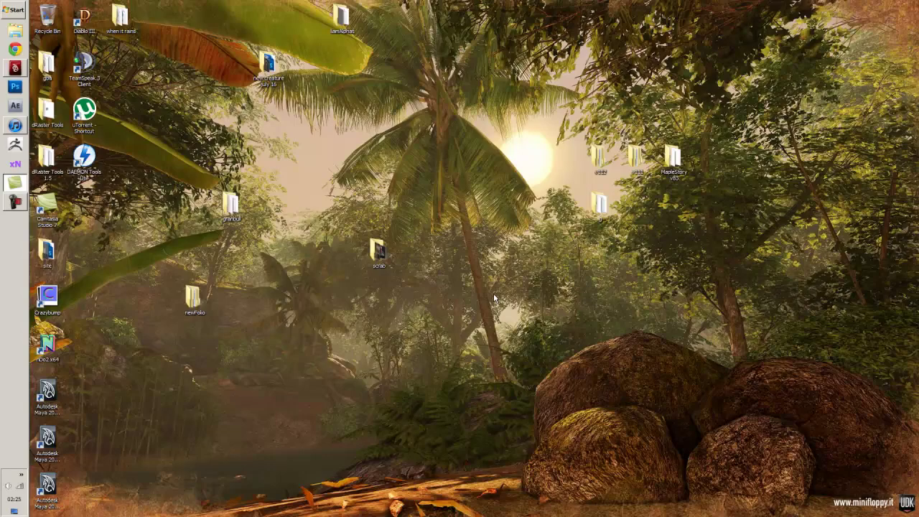
click(17, 204)
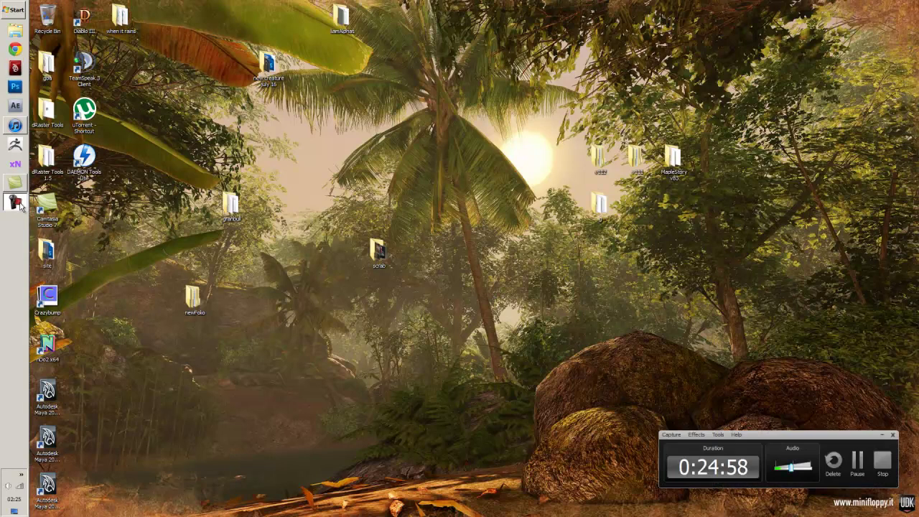
click(18, 204)
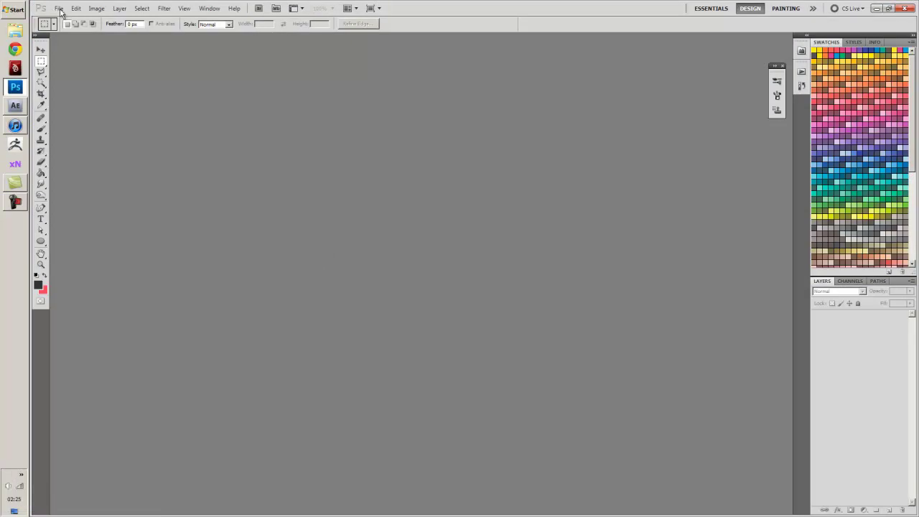
click(61, 10)
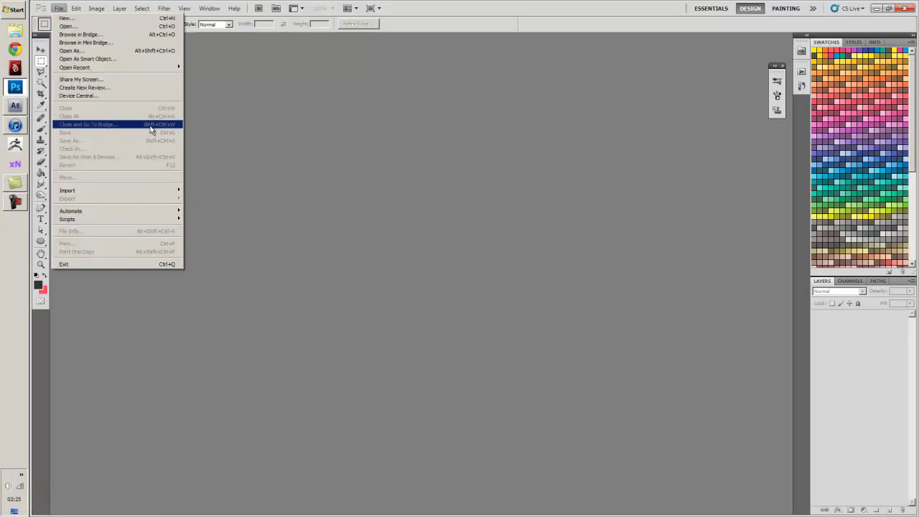
click(248, 116)
click(59, 9)
click(265, 179)
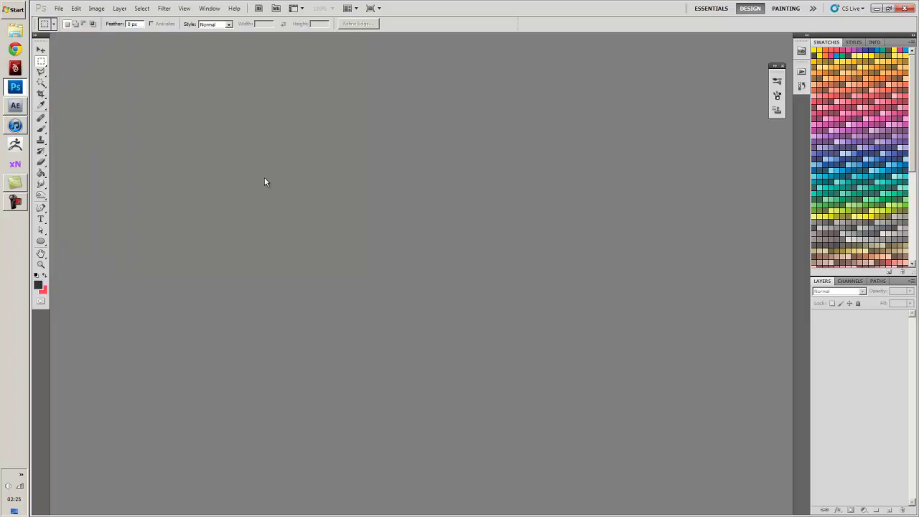
click(59, 6)
click(66, 34)
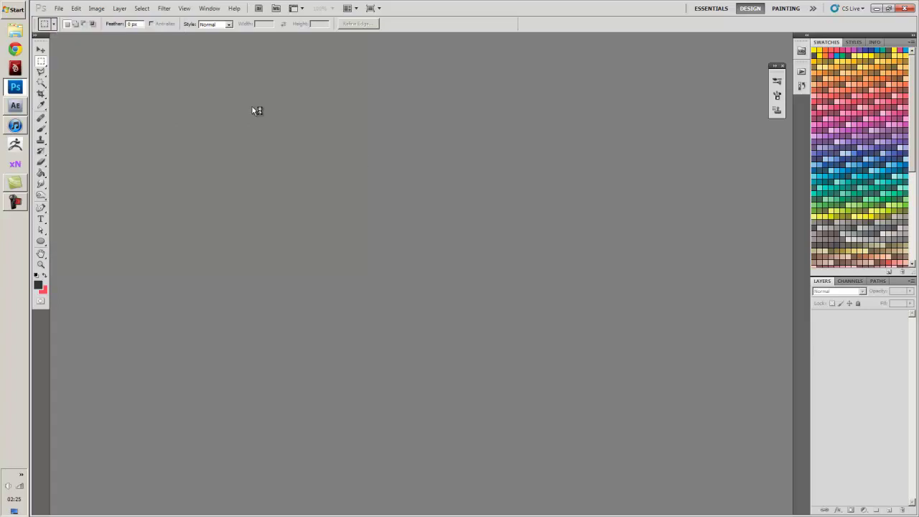
click(60, 11)
click(364, 169)
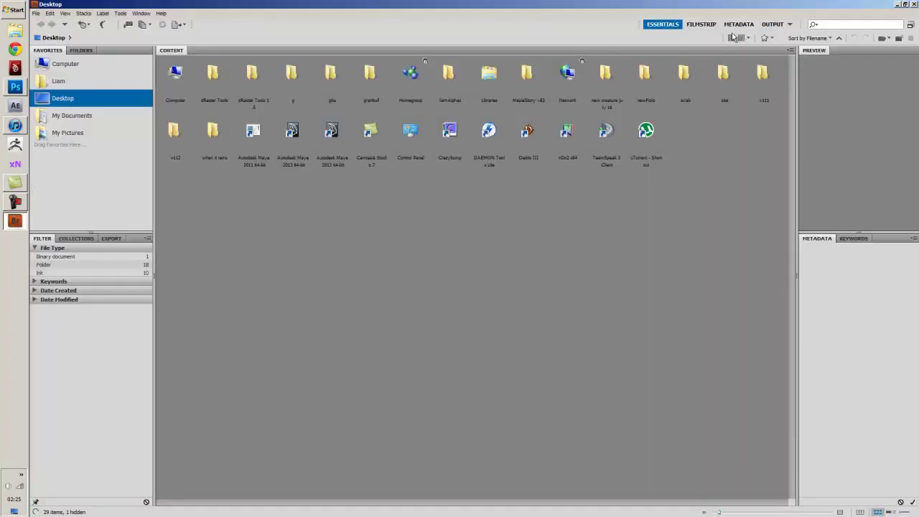
click(913, 5)
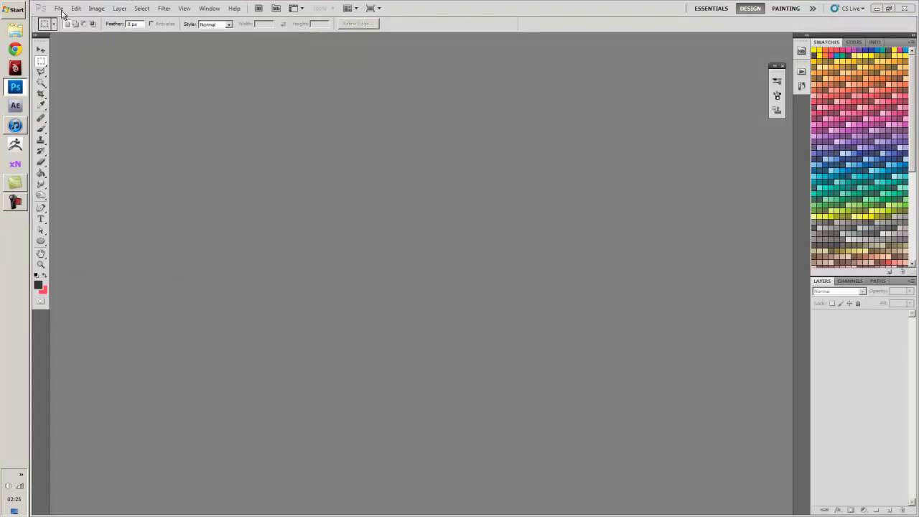
Open the bouncelight Photoshop file from the back folder inside granbull's renders folder
click(59, 9)
click(71, 31)
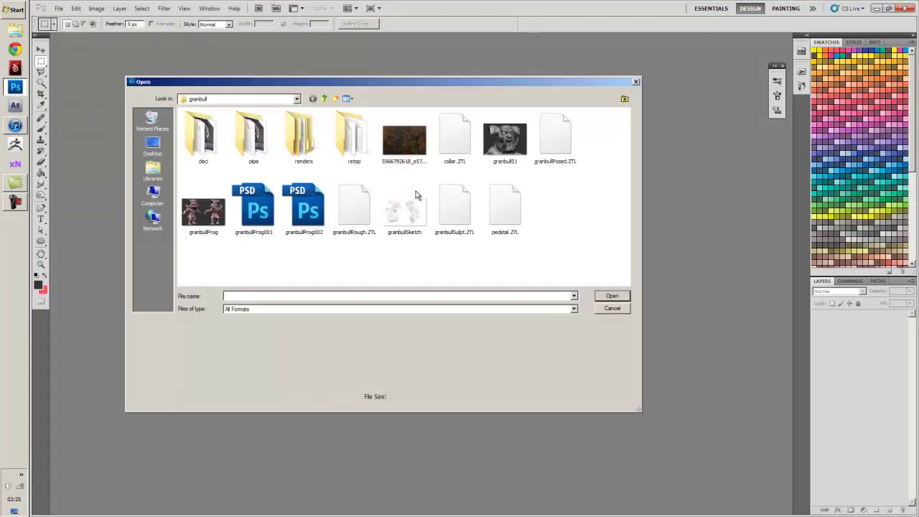
click(254, 145)
click(299, 135)
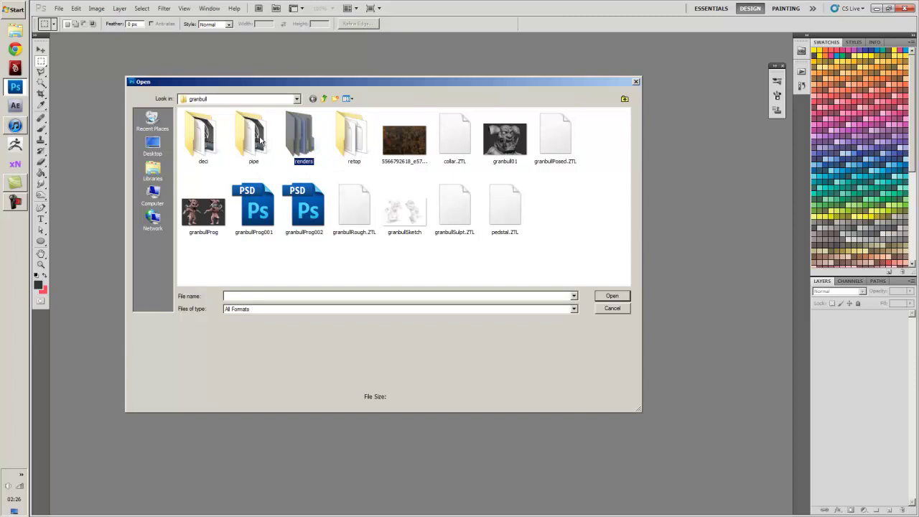
click(351, 138)
double_click(301, 141)
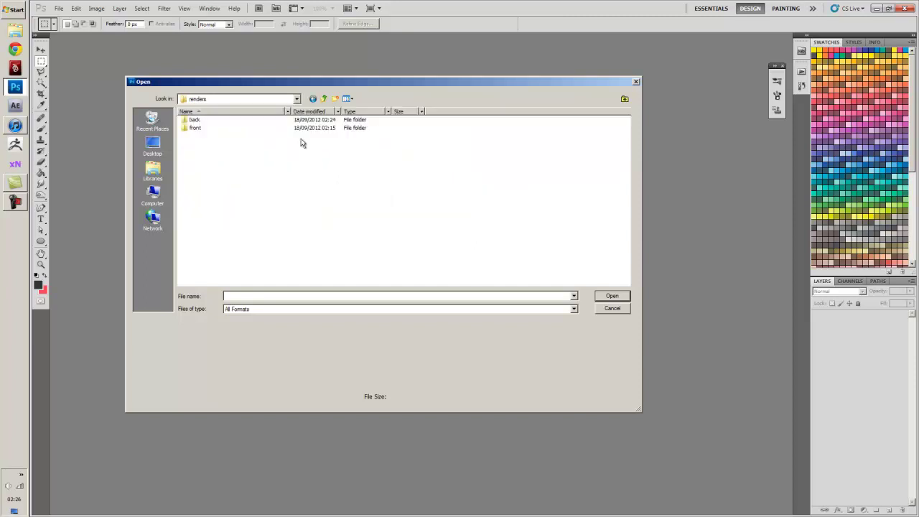
double_click(197, 120)
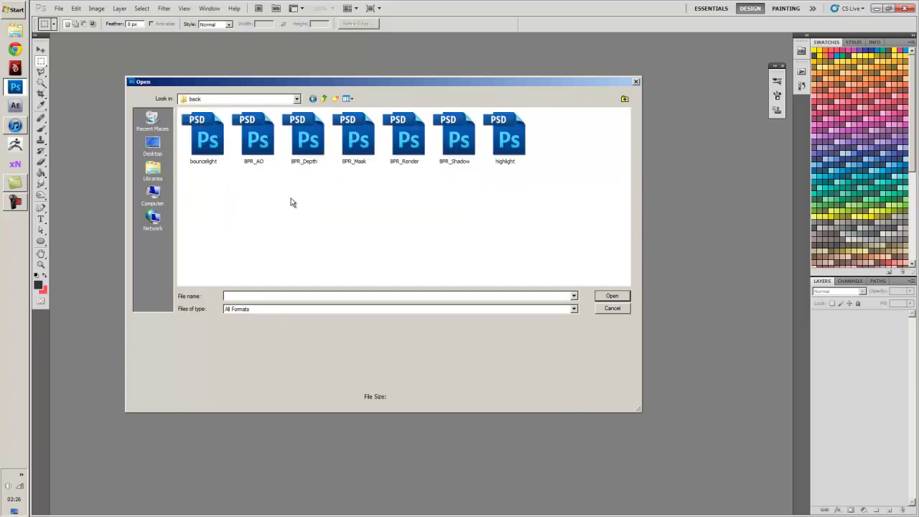
click(405, 143)
ctrl+click(462, 153)
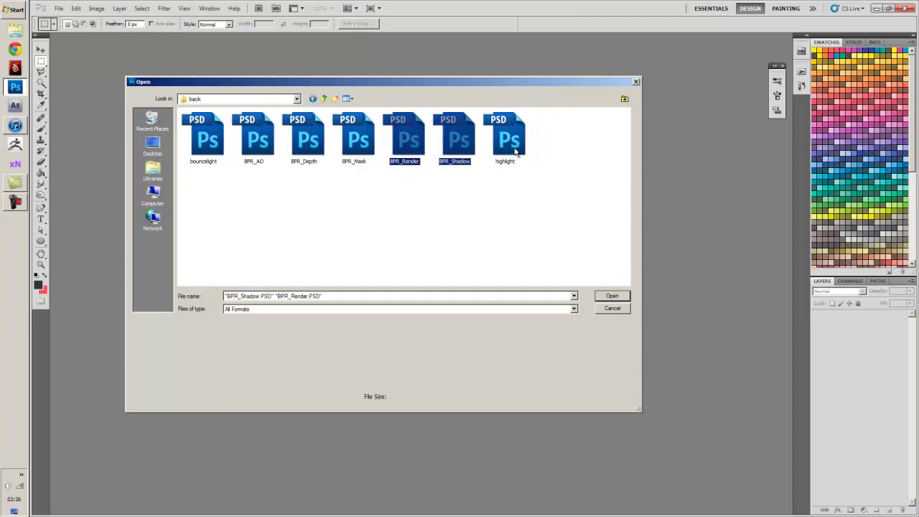
ctrl+click(511, 142)
drag(549, 222, 185, 123)
double_click(208, 136)
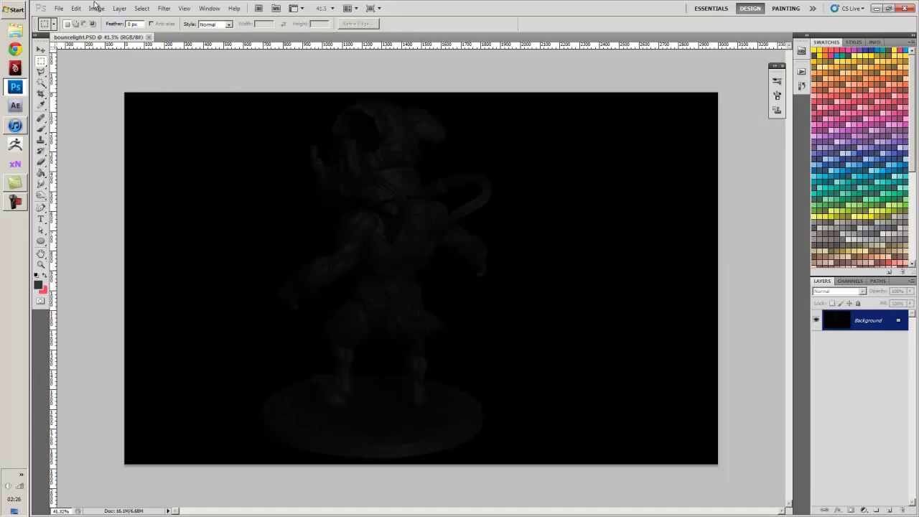
click(59, 8)
click(72, 27)
drag(251, 195, 524, 114)
click(608, 308)
Open the remaining back passes together: BPR_AO, BPR_Depth, BPR_Mask, BPR_Render, BPR_Shadow and highlight
click(59, 8)
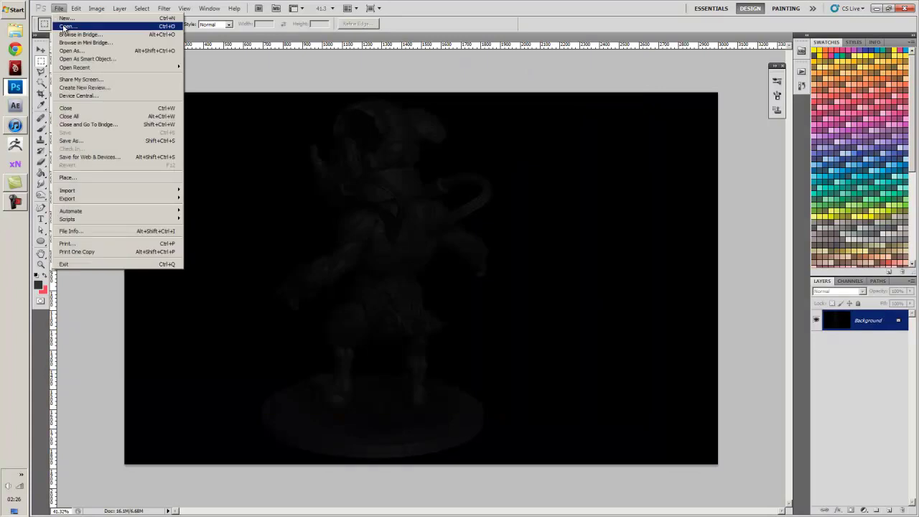
click(72, 27)
drag(244, 175, 524, 115)
click(612, 296)
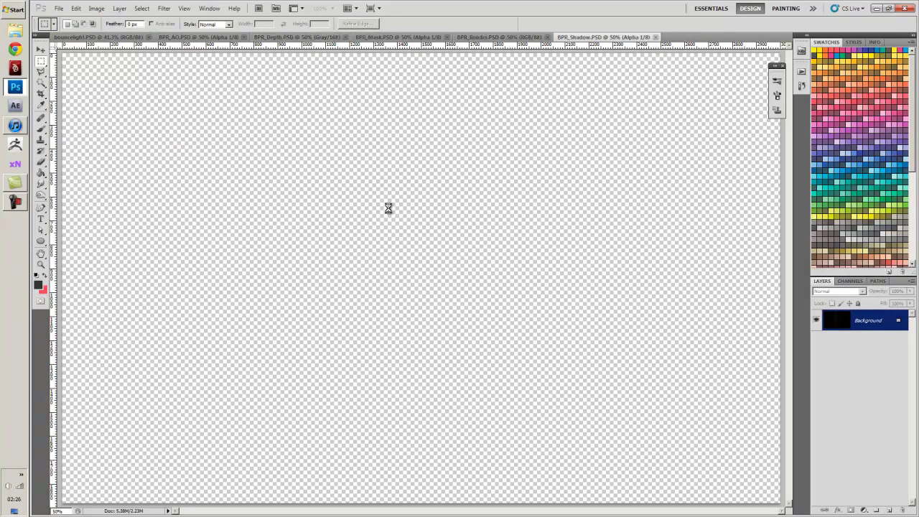
key(ctrl+0)
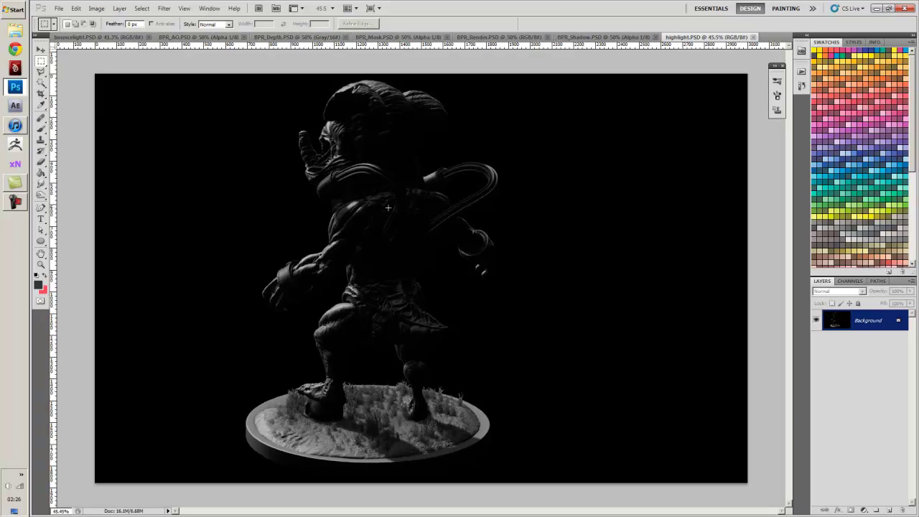
Copy the BPR_Shadow image into the BPR_Render document as a new layer and close the shadow file
click(277, 36)
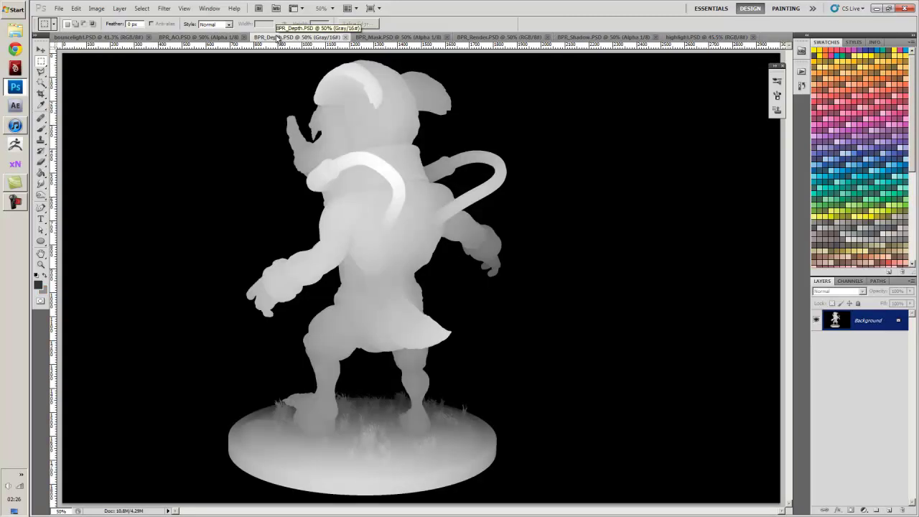
key(ctrl+0)
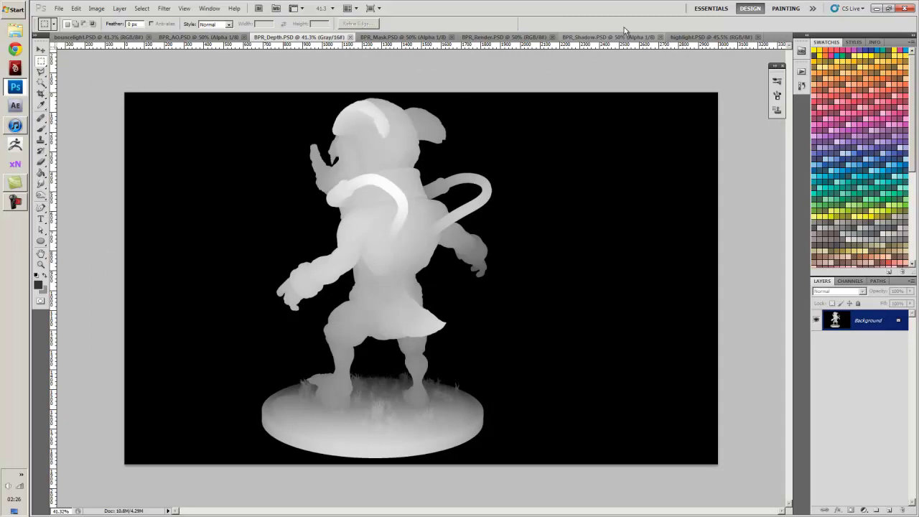
click(490, 38)
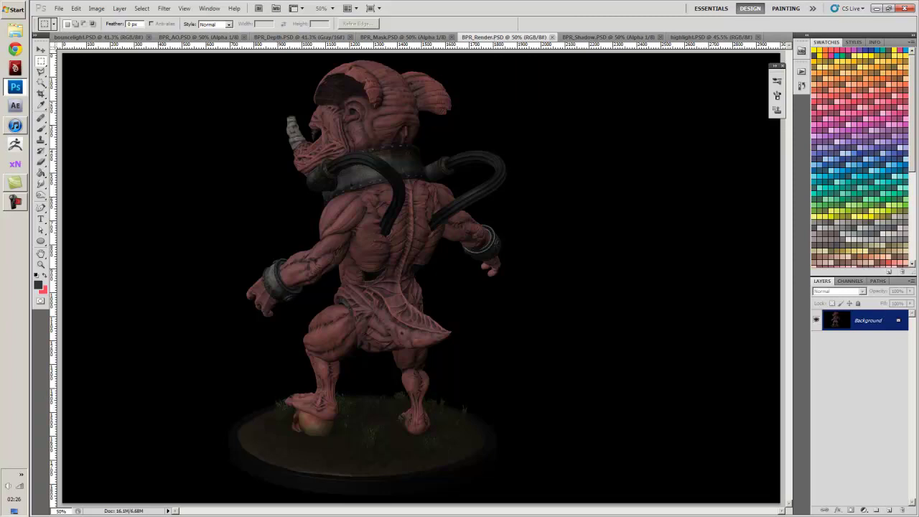
click(589, 37)
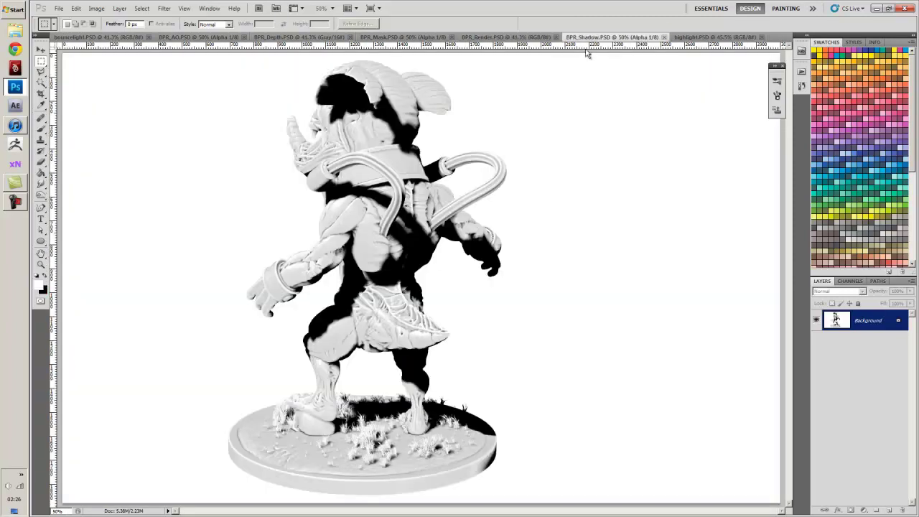
click(520, 38)
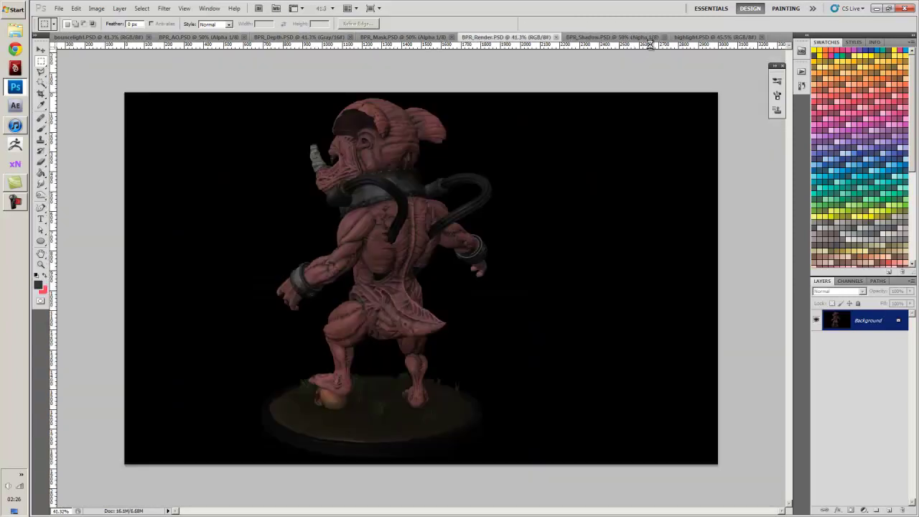
key(ctrl+v)
click(677, 37)
Copy the whole highlight image, close its file and paste it as a new layer in BPR_Render
click(639, 37)
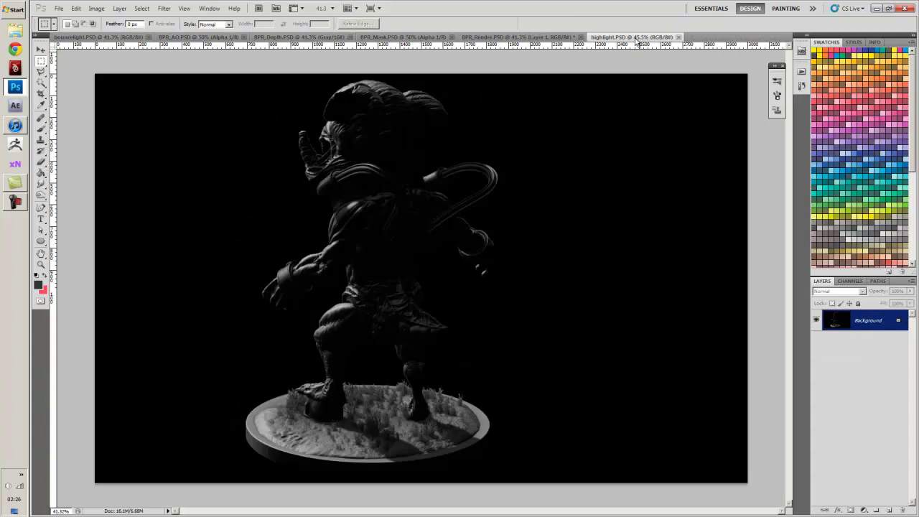
key(ctrl+a)
key(ctrl+c)
click(677, 37)
key(ctrl+v)
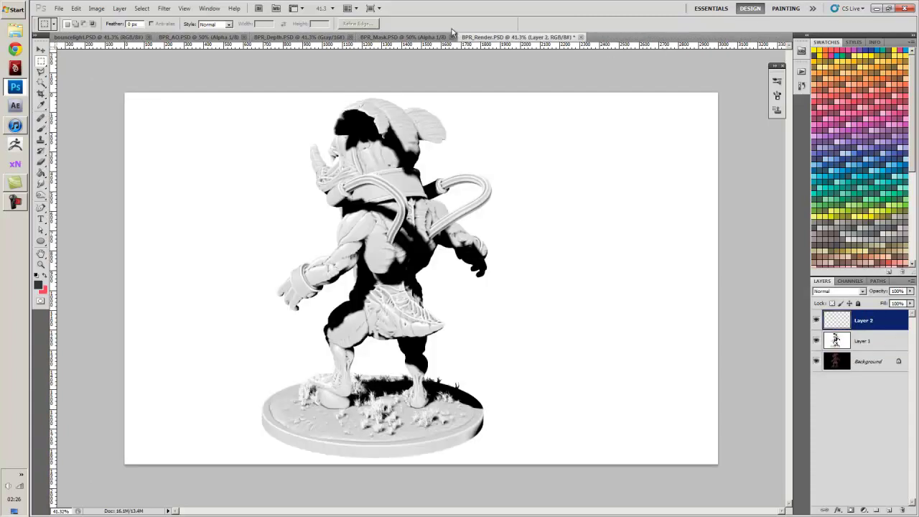
Copy the whole BPR_Mask image, close its file and paste it as a new layer in BPR_Render
click(443, 37)
key(ctrl+a)
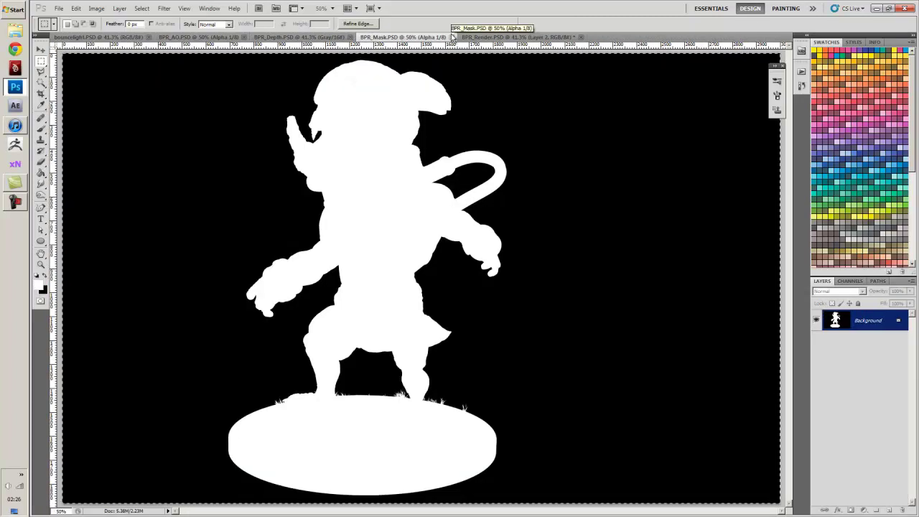
key(ctrl+c)
click(451, 37)
key(ctrl+v)
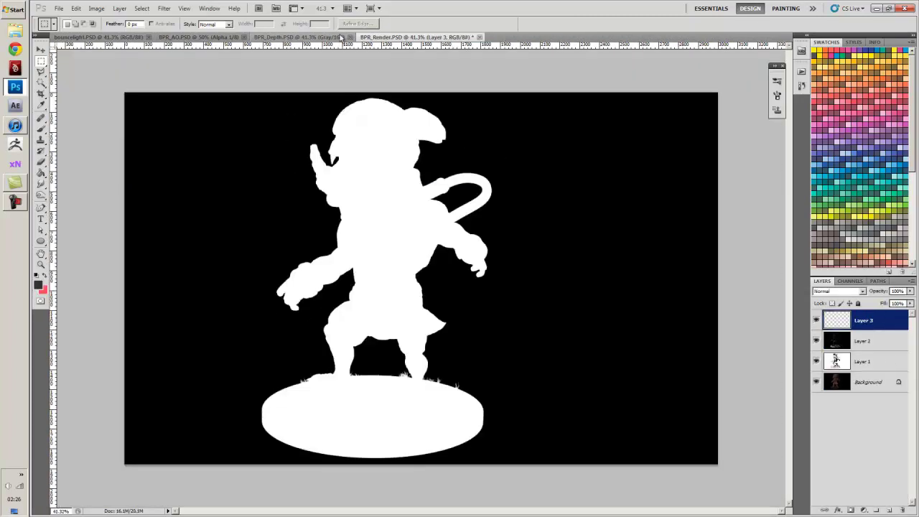
Copy the BPR_Depth image, close its file and paste it as a new layer in BPR_Render
click(337, 37)
key(ctrl+c)
click(350, 37)
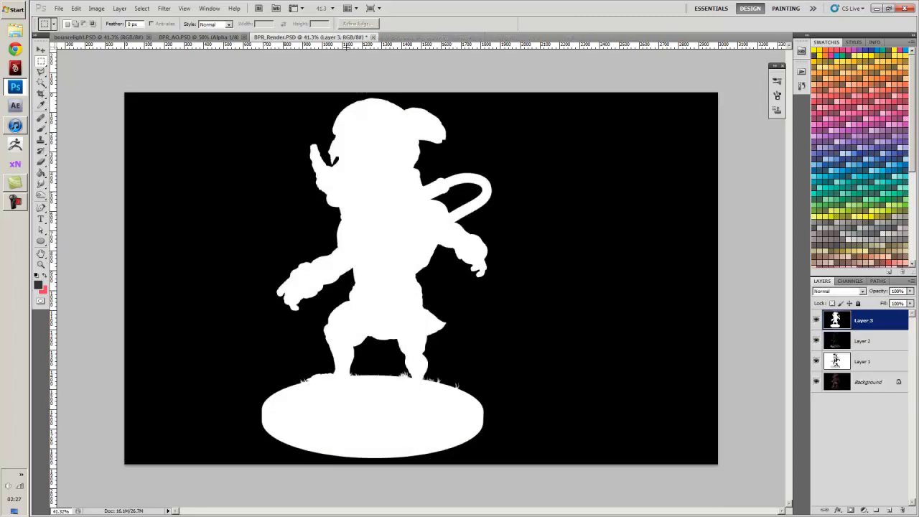
key(ctrl+v)
Copy the whole BPR_AO image, close its file and paste it as a new layer in BPR_Render
click(215, 37)
key(ctrl+a)
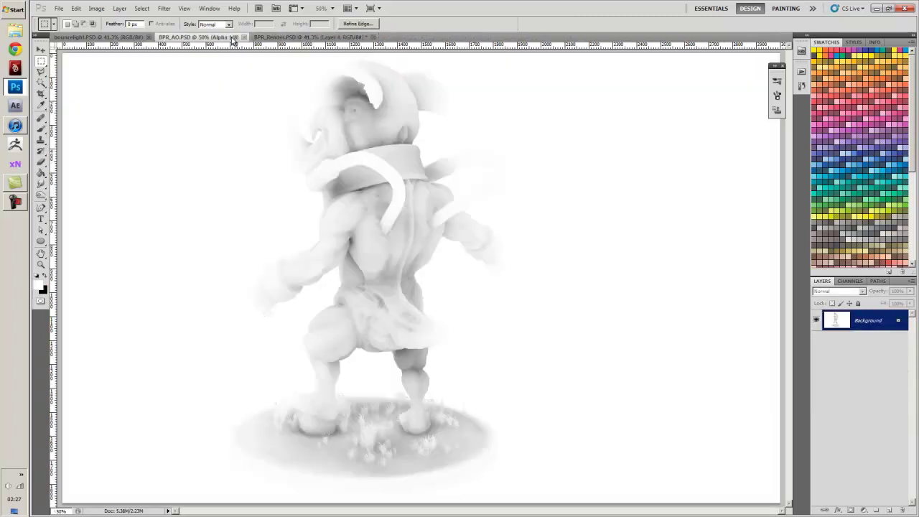
key(ctrl+c)
click(243, 36)
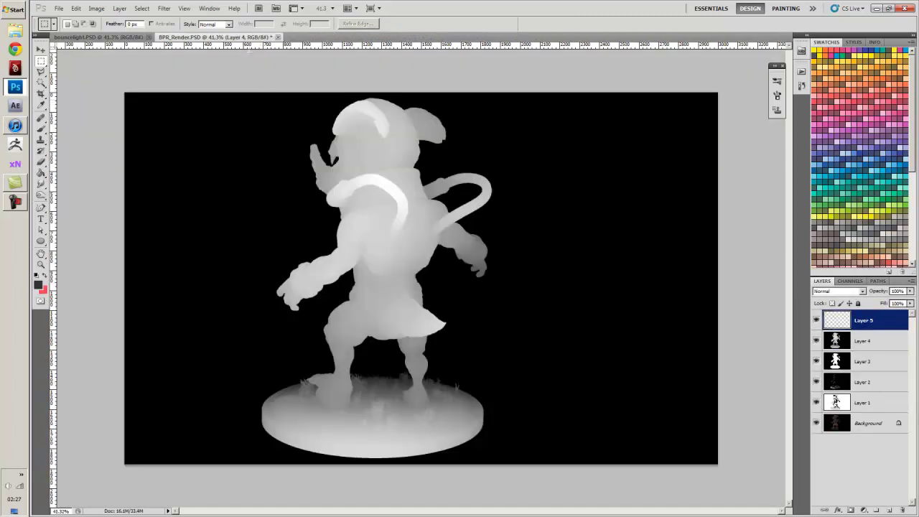
key(ctrl+v)
Copy the whole back-view bouncelight image, close its file and paste it as a new layer in BPR_Render
click(136, 37)
key(ctrl+a)
key(ctrl+c)
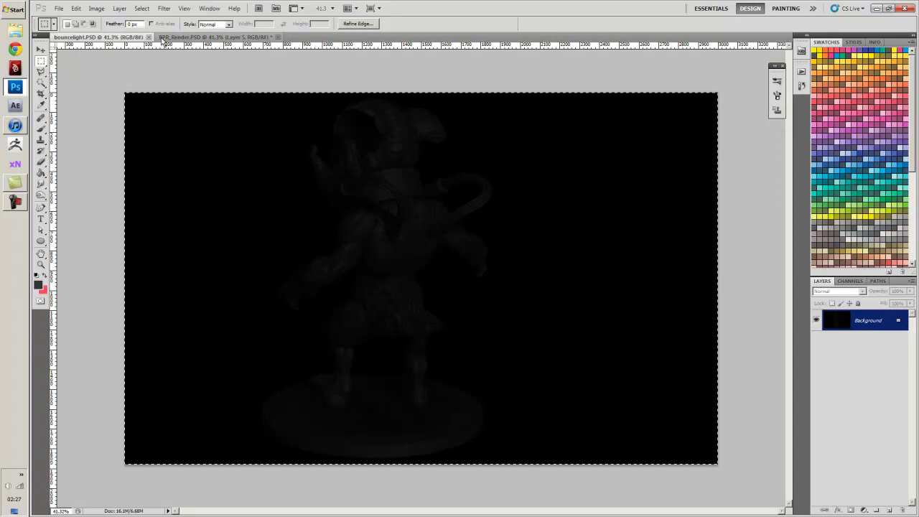
click(149, 37)
key(ctrl+v)
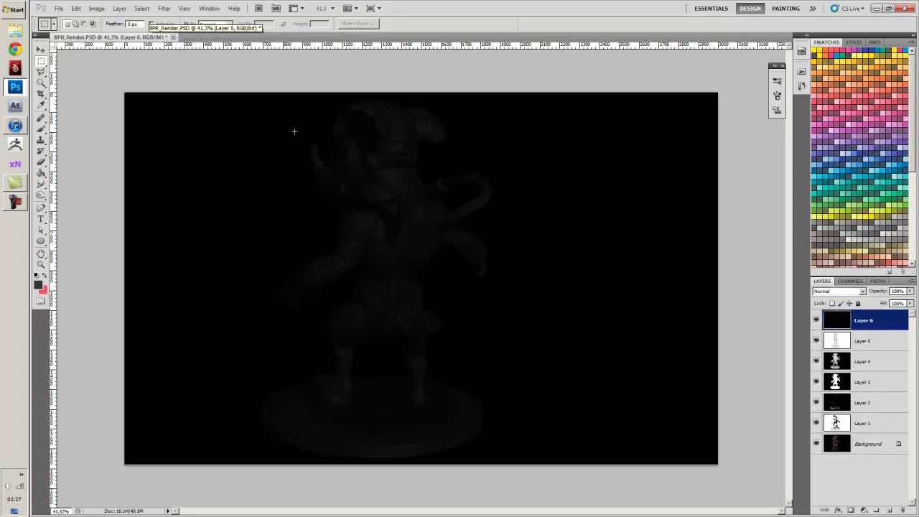
Open all seven pass files from the front renders folder, from bouncelight through highlight01
click(59, 8)
click(64, 26)
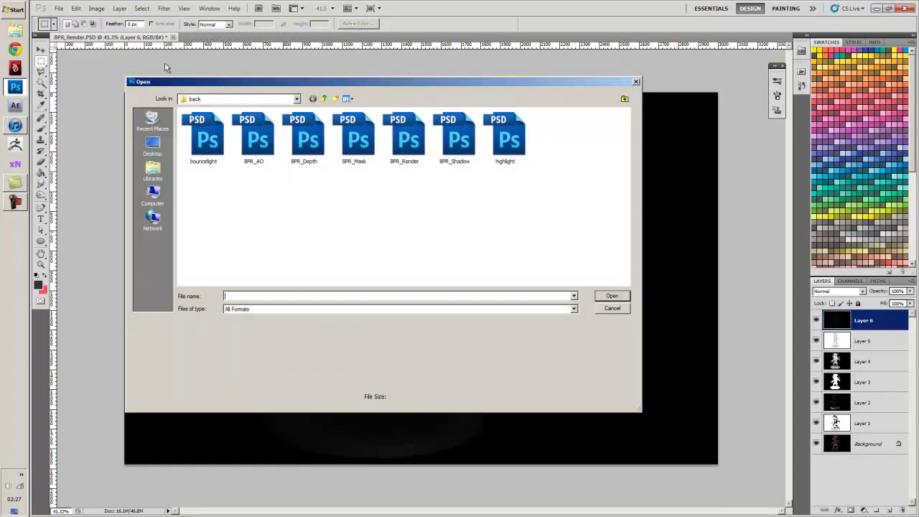
click(323, 99)
double_click(249, 128)
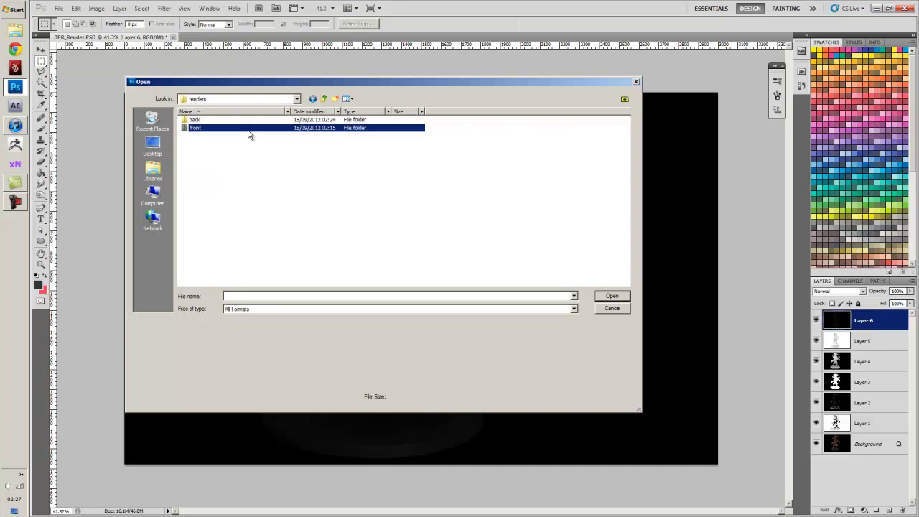
drag(245, 175, 546, 150)
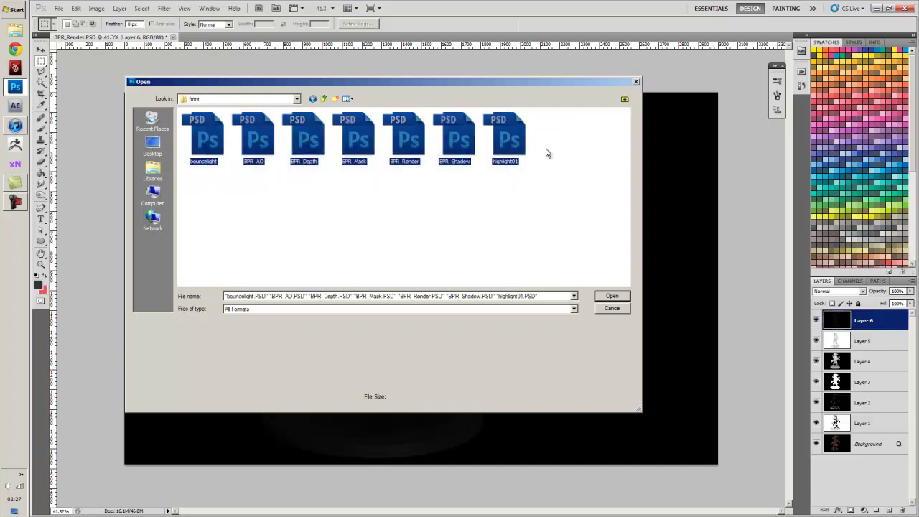
key(Return)
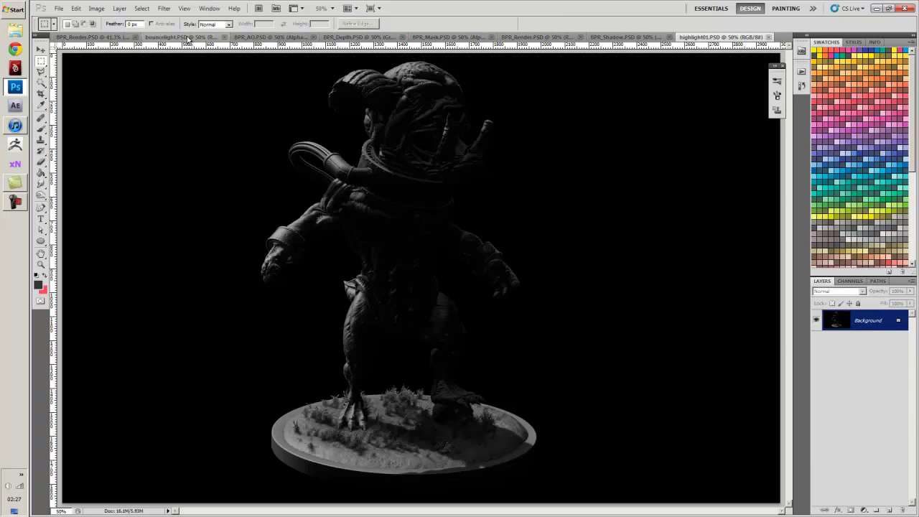
Copy the whole front-view bouncelight image and paste it as a new top layer in the layered back-view BPR_Render document
click(188, 38)
key(ctrl+a)
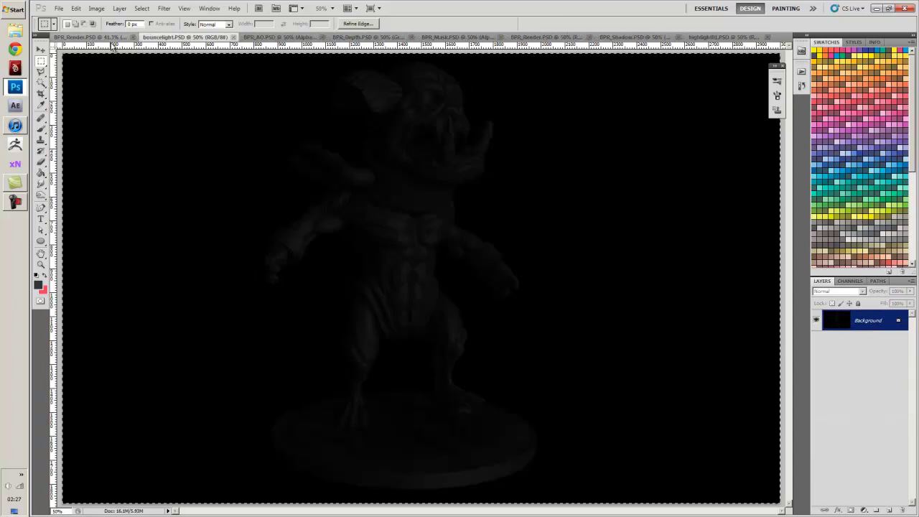
key(ctrl+c)
click(93, 37)
key(ctrl+v)
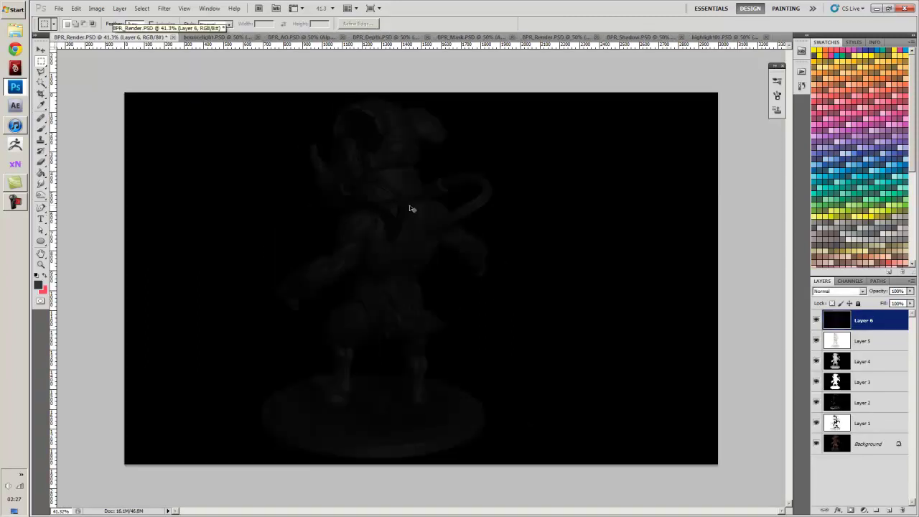
key(ctrl+v)
alt+scroll(461, 255, down, 2)
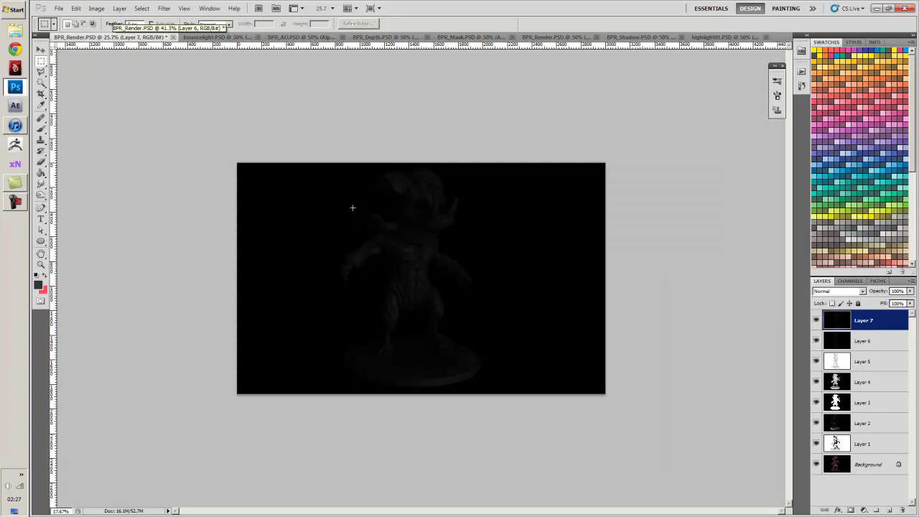
Extend the BPR_Render canvas rightward to roughly twice its width with the Crop tool
key(c)
alt+scroll(254, 148, down, 2)
drag(254, 148, 642, 480)
alt+scroll(540, 345, down, 2)
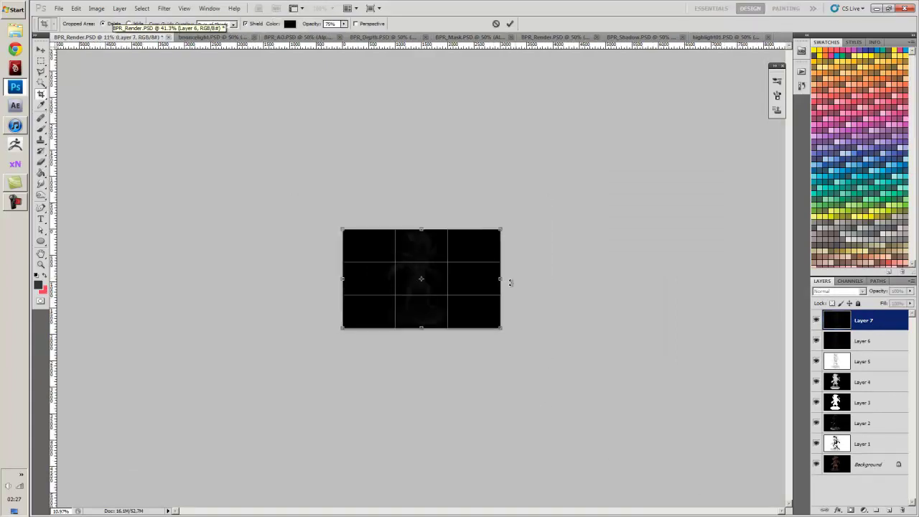
drag(502, 278, 661, 280)
double_click(397, 278)
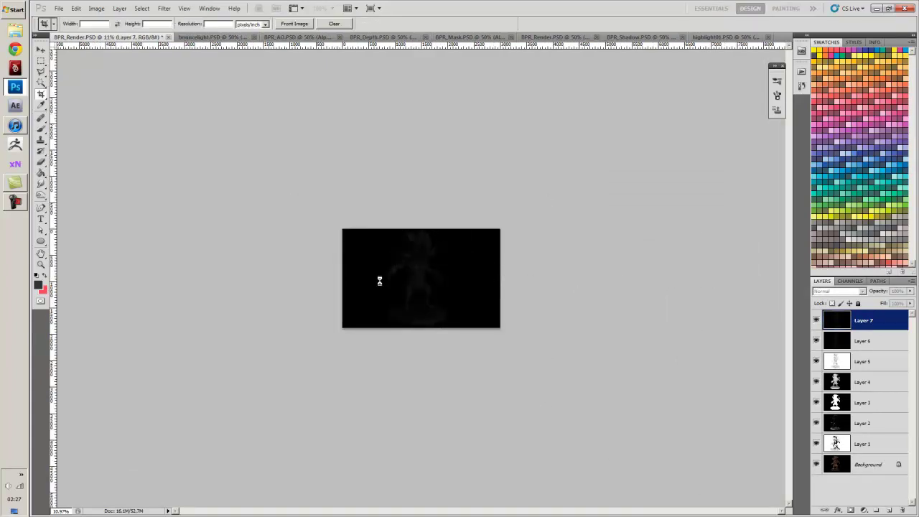
Move the front bouncelight layer beside its back view in the new canvas area, merge it into Layer 6 and hide that layer
alt+scroll(379, 280, up, 5)
key(v)
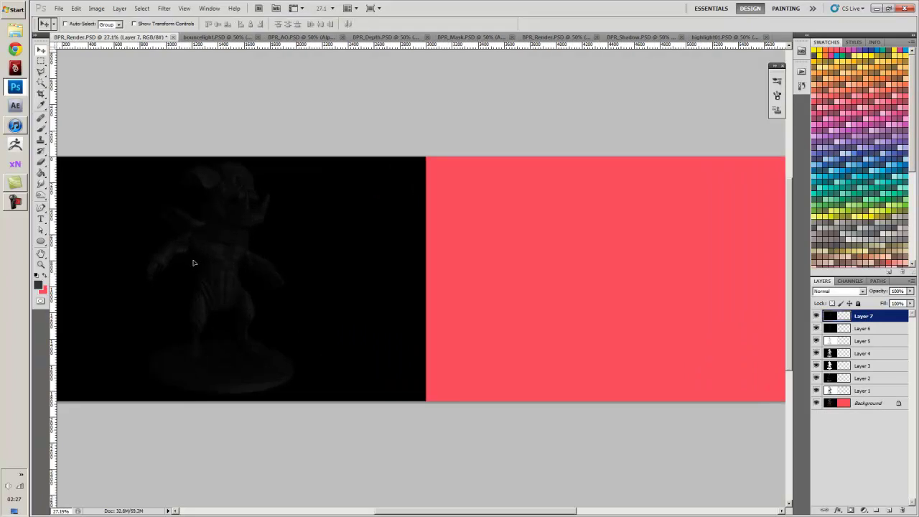
drag(192, 263, 585, 259)
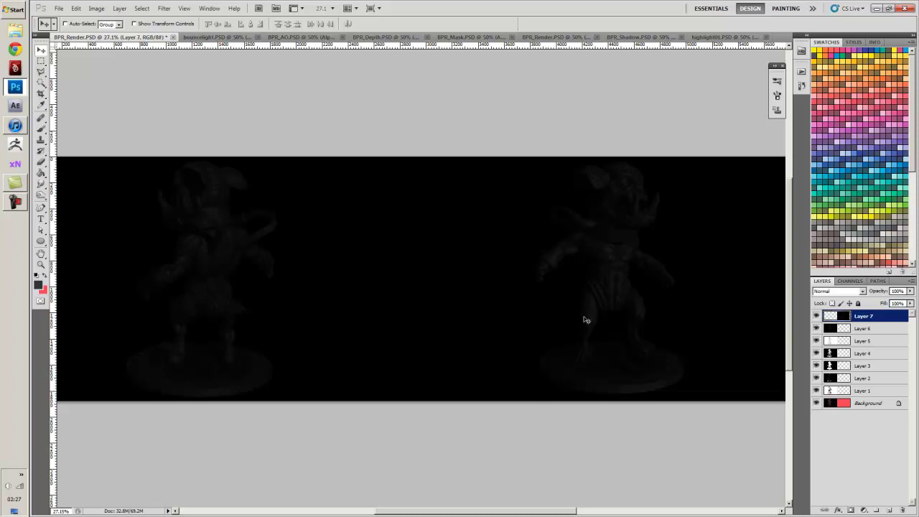
key(ctrl+e)
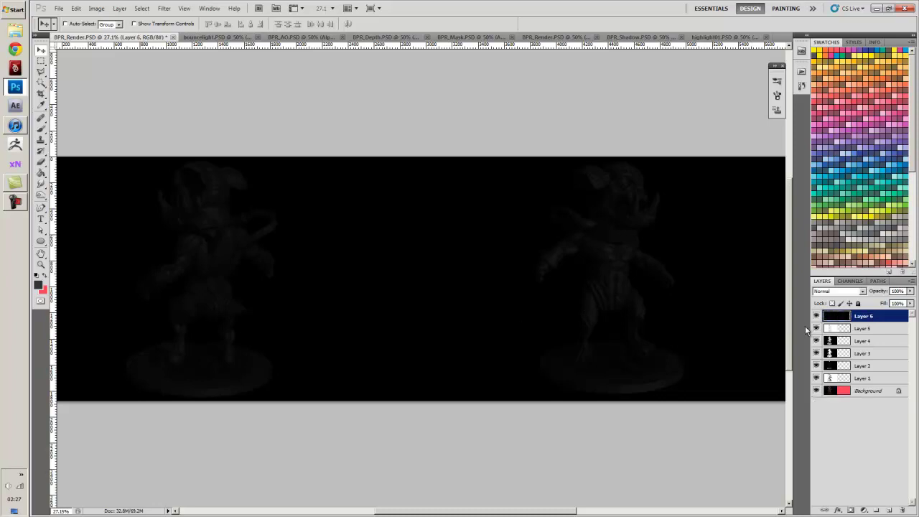
alt+scroll(739, 336, down, 1)
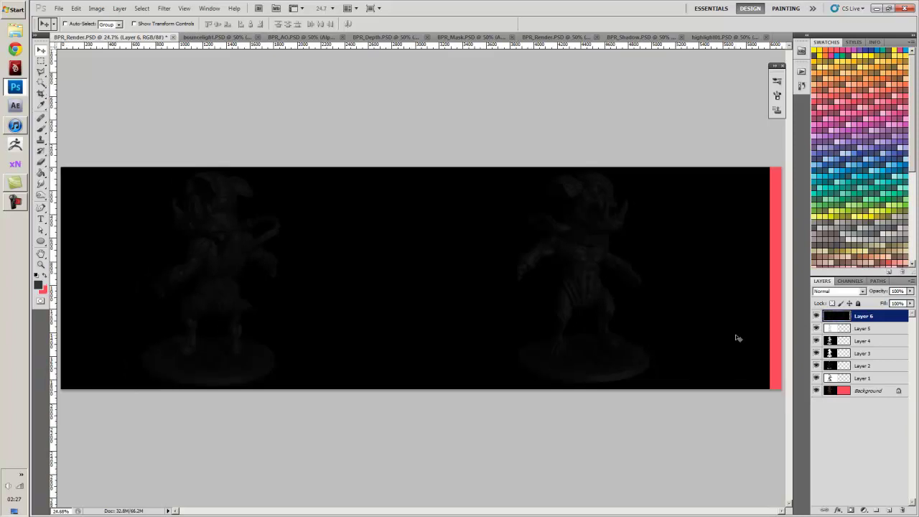
alt+scroll(739, 337, down, 1)
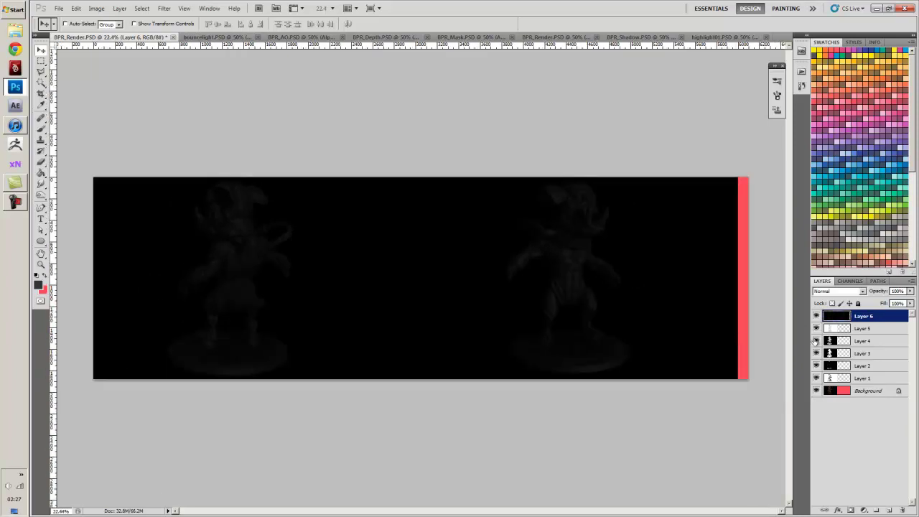
click(816, 317)
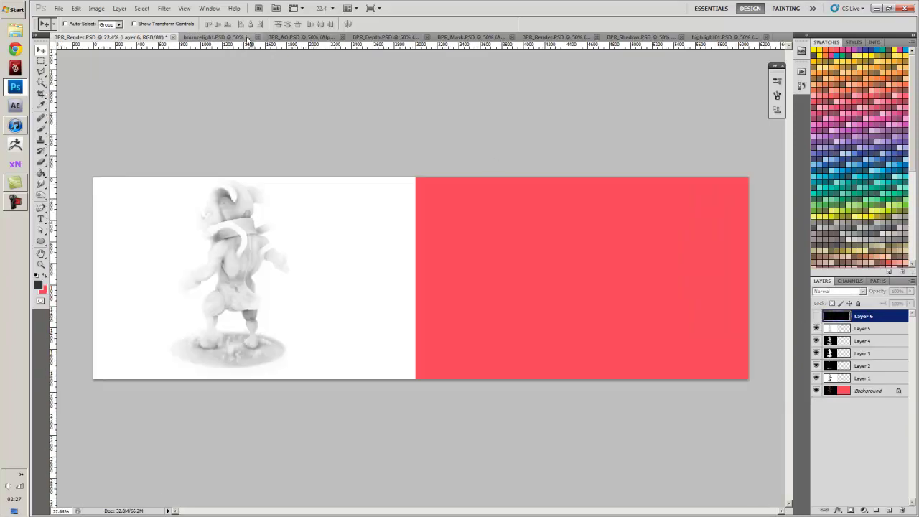
Close the front bouncelight file, then copy the front BPR_AO image, close it and paste it beside the back-view AO in BPR_Render
click(257, 37)
click(237, 37)
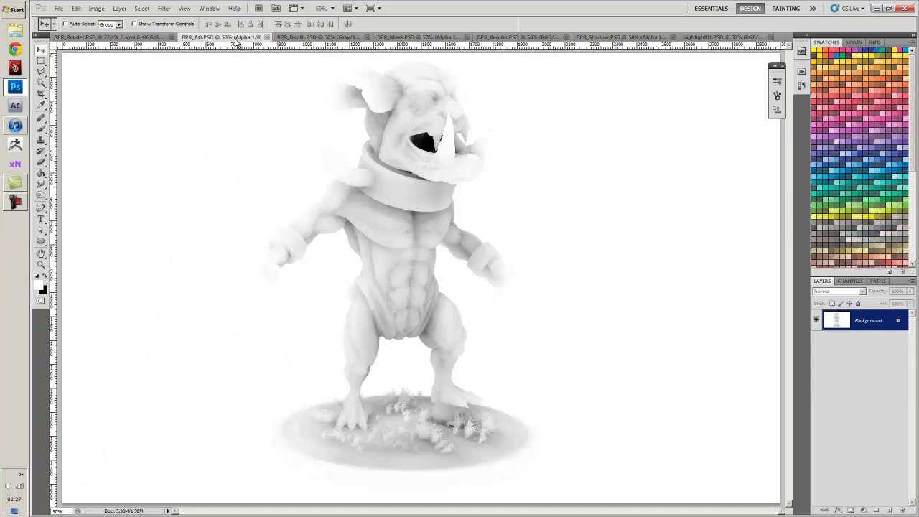
click(267, 36)
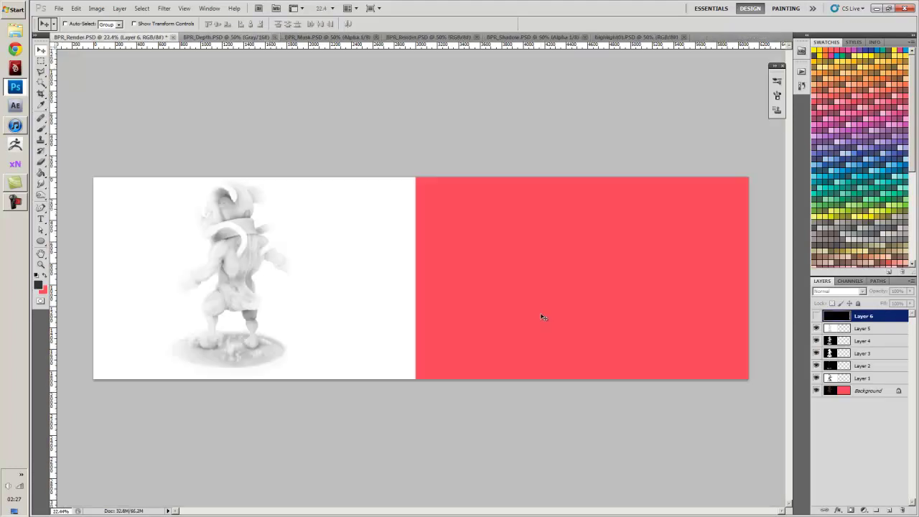
key(ctrl+v)
drag(410, 272, 555, 271)
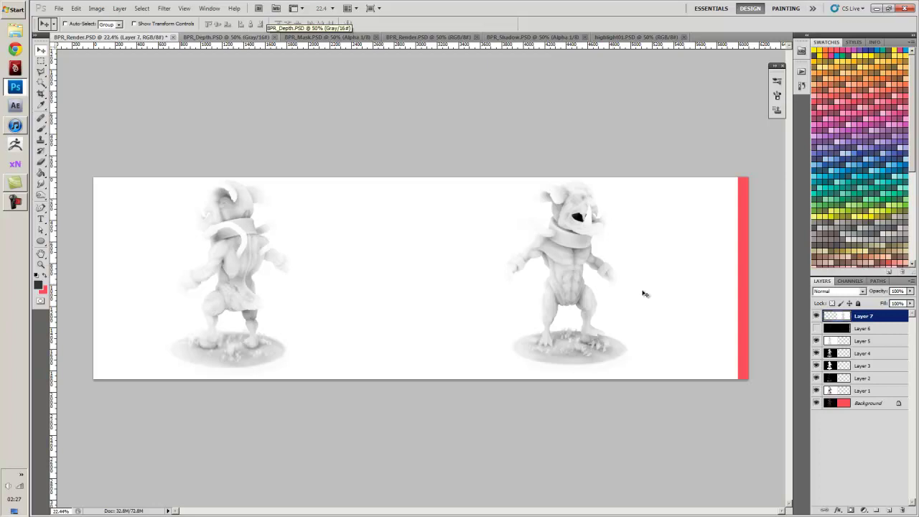
Place the front AO layer directly above Layer 5, merge it down and hide the merged layer
drag(836, 320, 841, 338)
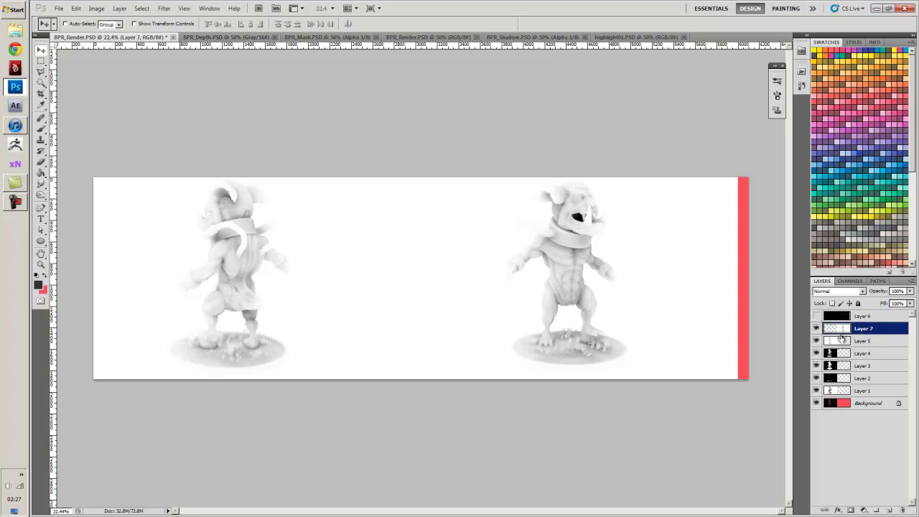
key(ctrl+e)
click(815, 328)
Bring the front BPR_Depth image in above Layer 4, closing its file, align it beside the back view, merge it down and hide Layer 4
click(863, 341)
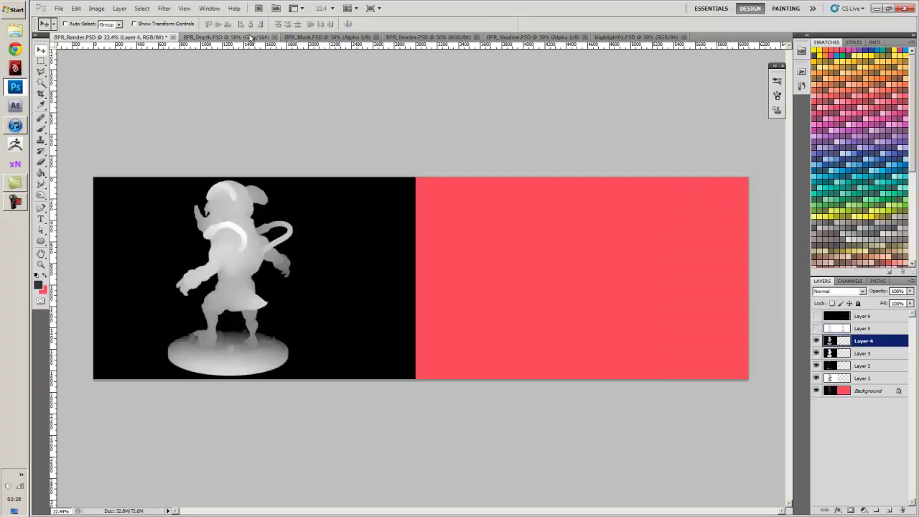
click(268, 37)
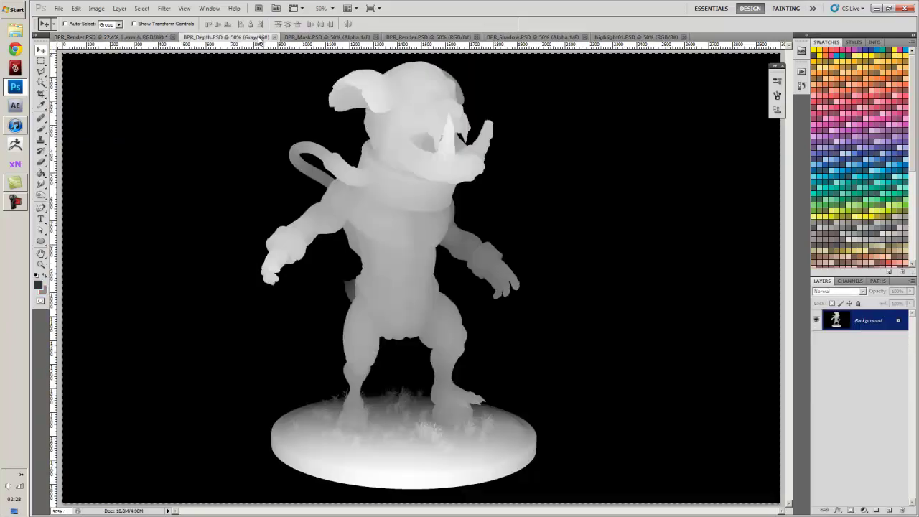
click(273, 37)
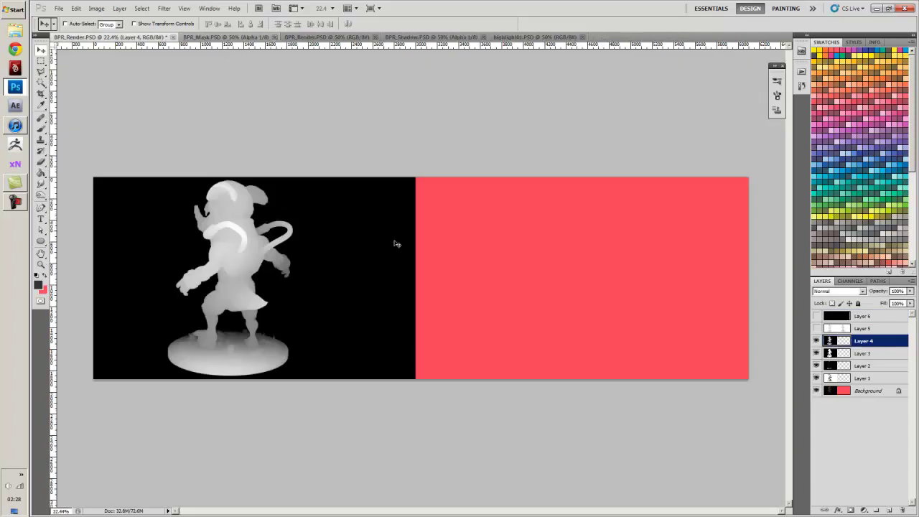
drag(397, 244, 491, 275)
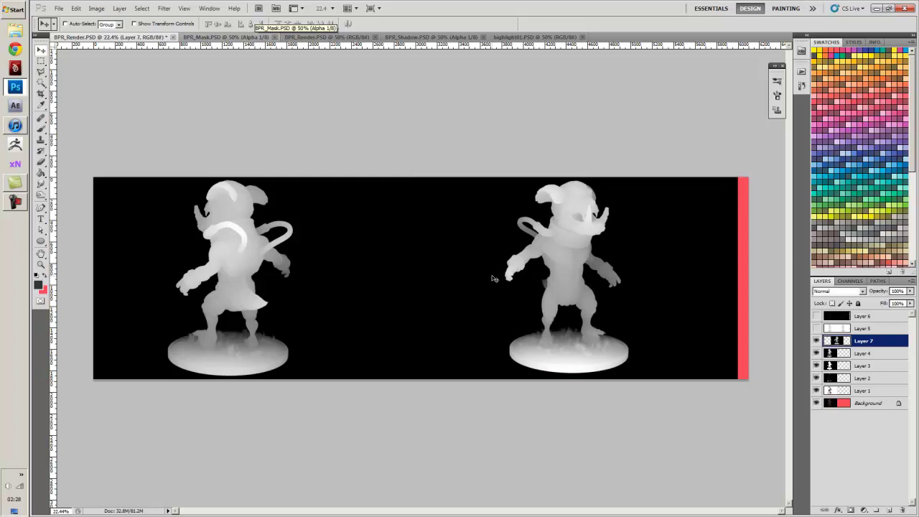
key(ctrl+e)
click(816, 341)
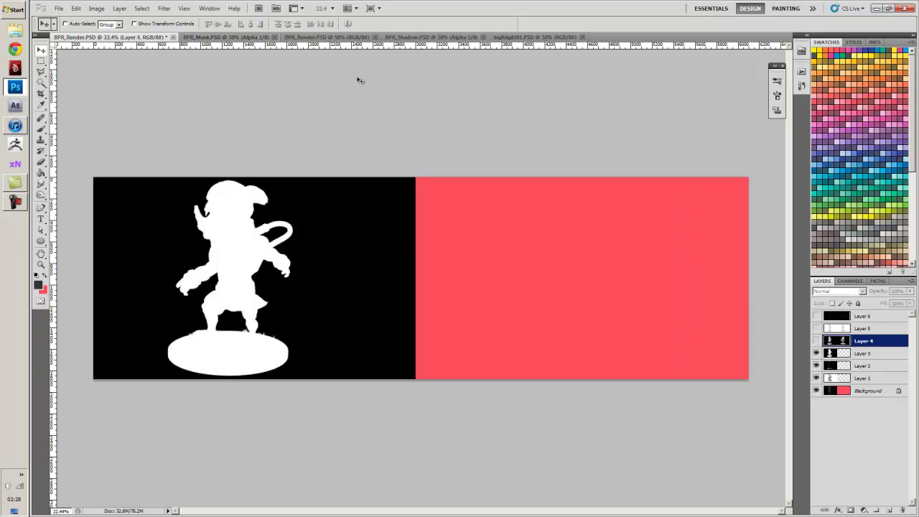
Copy the front BPR_Mask image, close its file and paste it beside the back-view mask in the layered BPR_Render document
click(249, 38)
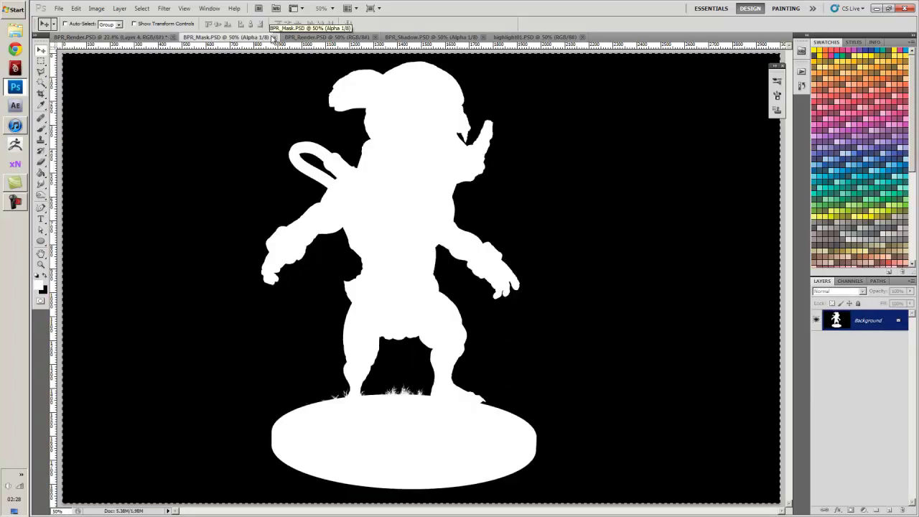
click(274, 38)
key(ctrl+v)
key(ctrl+v)
drag(380, 267, 471, 270)
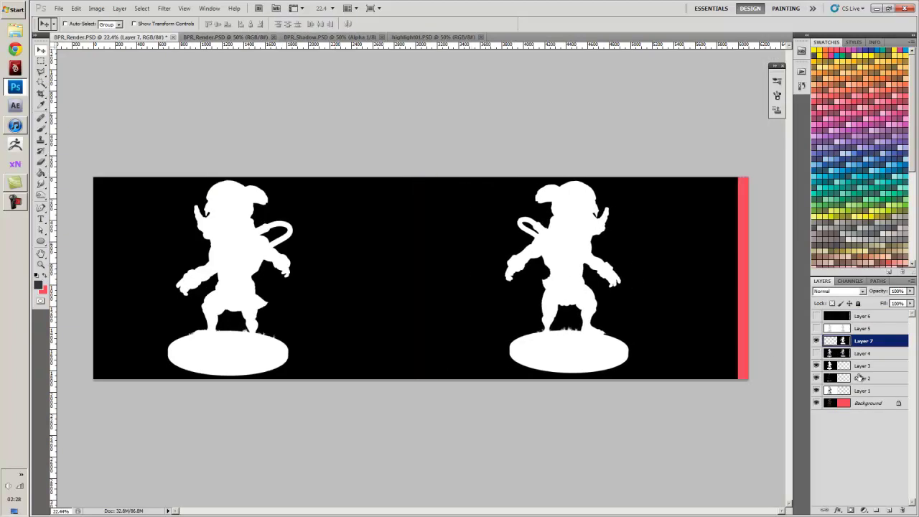
Place the front mask layer directly above Layer 3, merge it down and hide the merged layer
drag(835, 342, 838, 360)
key(ctrl+e)
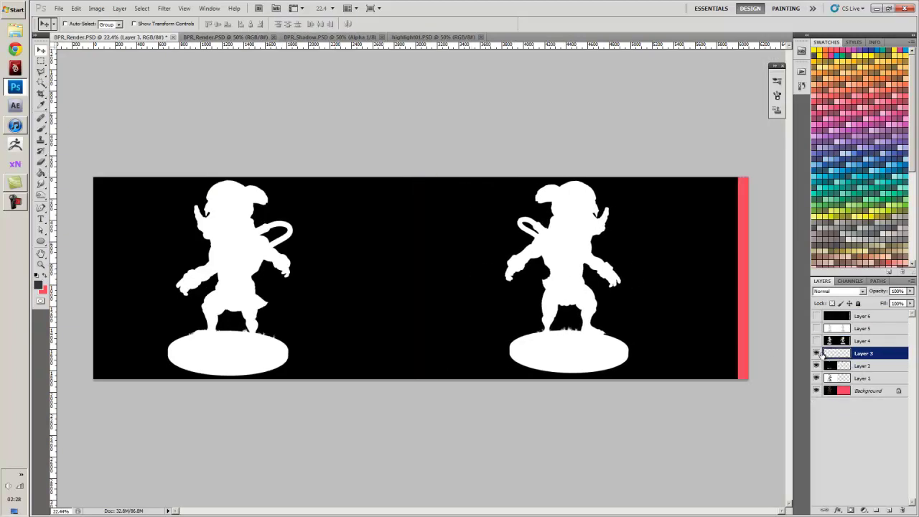
click(816, 353)
Paste the front BPR_Render image into the layered document, place it below Layer 3 and hide Layers 2 and 1
click(267, 39)
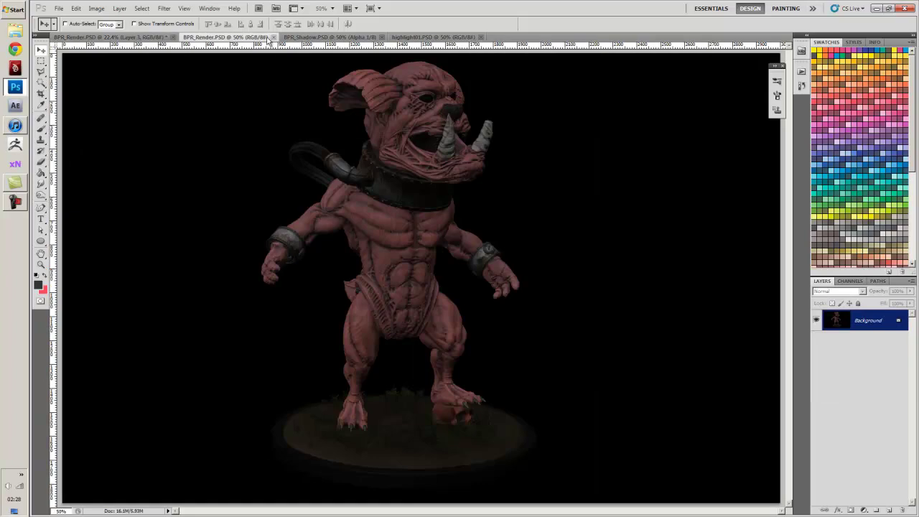
click(143, 36)
key(ctrl+v)
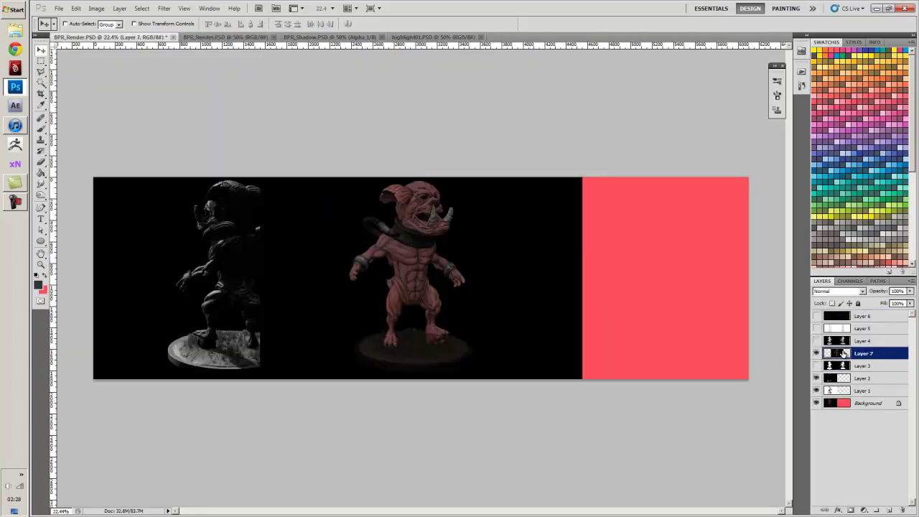
drag(844, 353, 840, 369)
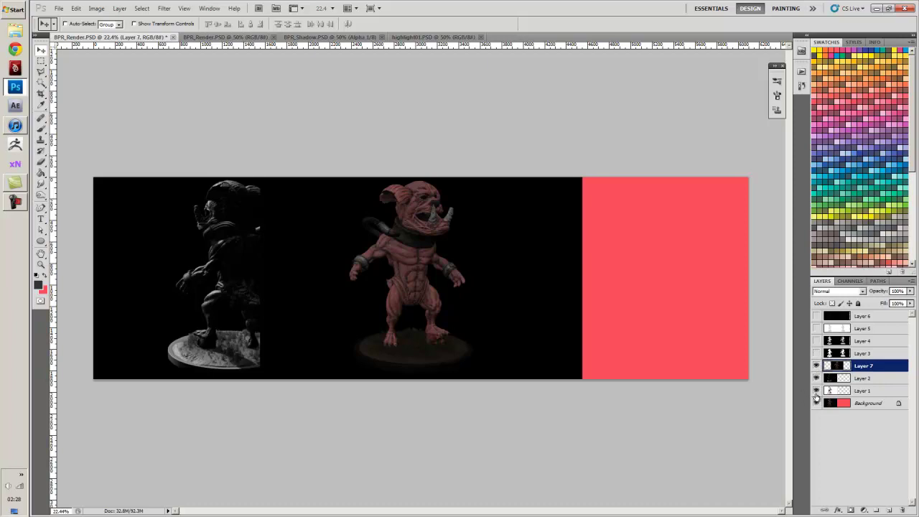
click(815, 378)
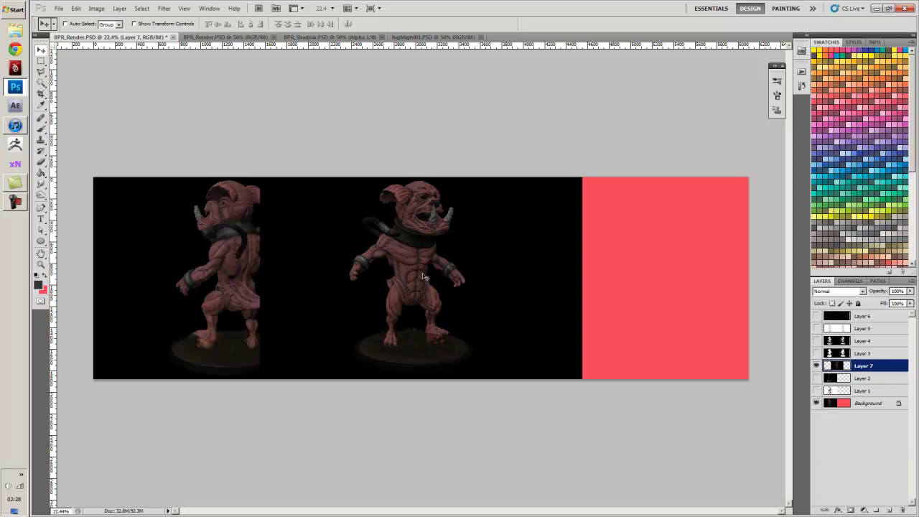
Move the front render flush against the back-view image, using Layer 2 as a temporary alignment reference and hiding it again
drag(423, 276, 582, 279)
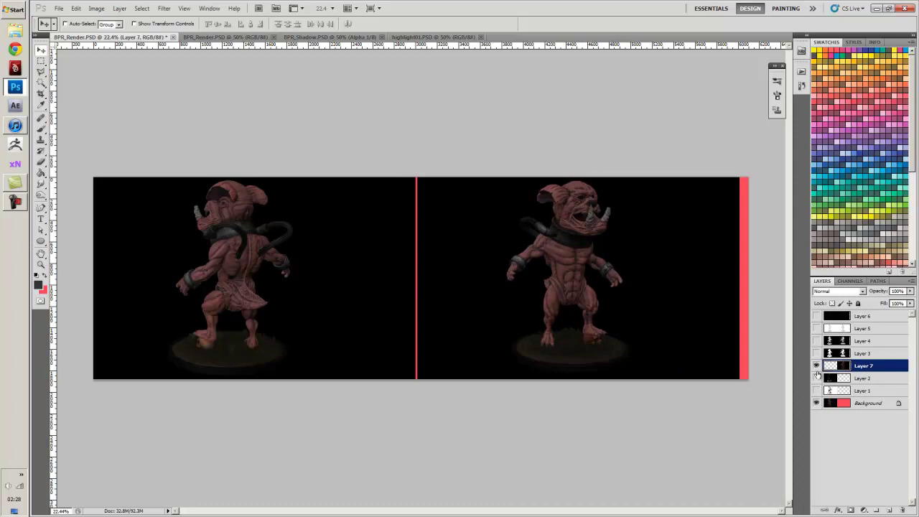
click(816, 377)
drag(502, 274, 498, 276)
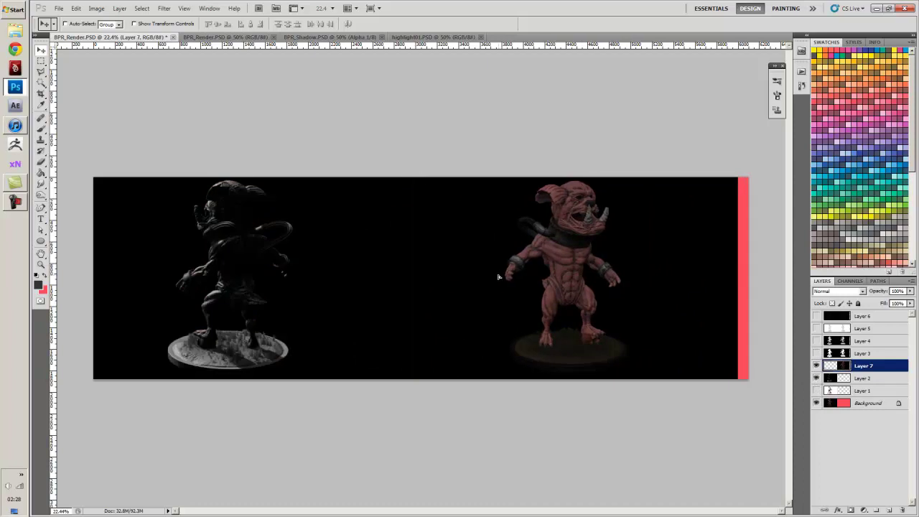
click(815, 377)
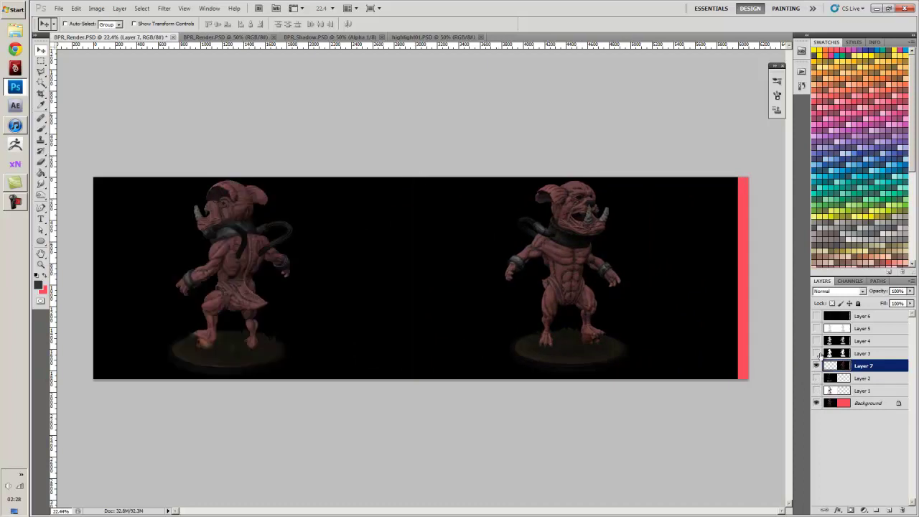
click(816, 343)
click(816, 343)
click(816, 343)
click(816, 343)
Convert the locked Background into a regular layer, keeping the default name Layer 0
click(831, 402)
right_click(832, 402)
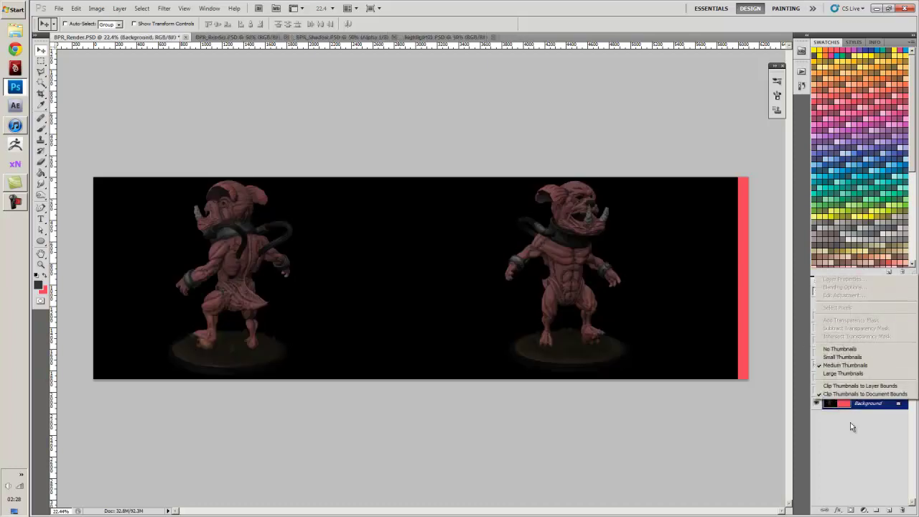
right_click(867, 405)
click(869, 413)
key(Return)
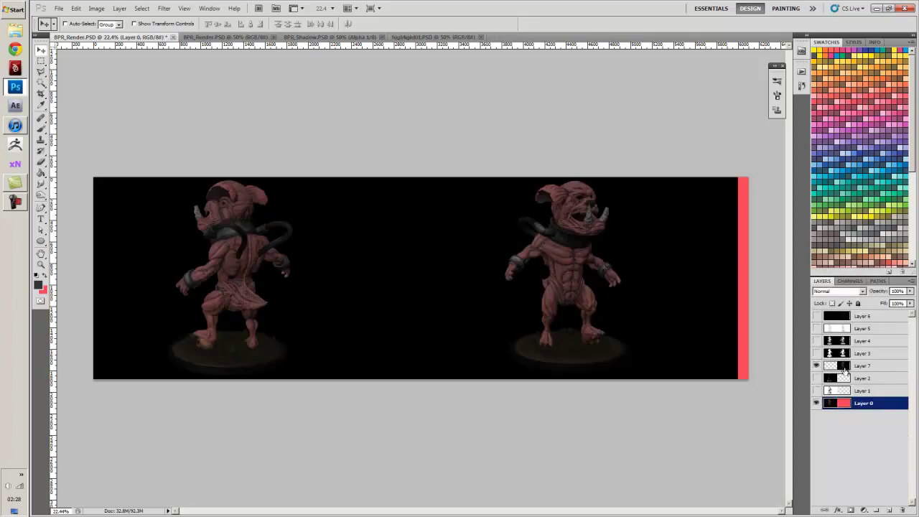
Move the front render layer directly above Layer 0 and merge the two
double_click(841, 369)
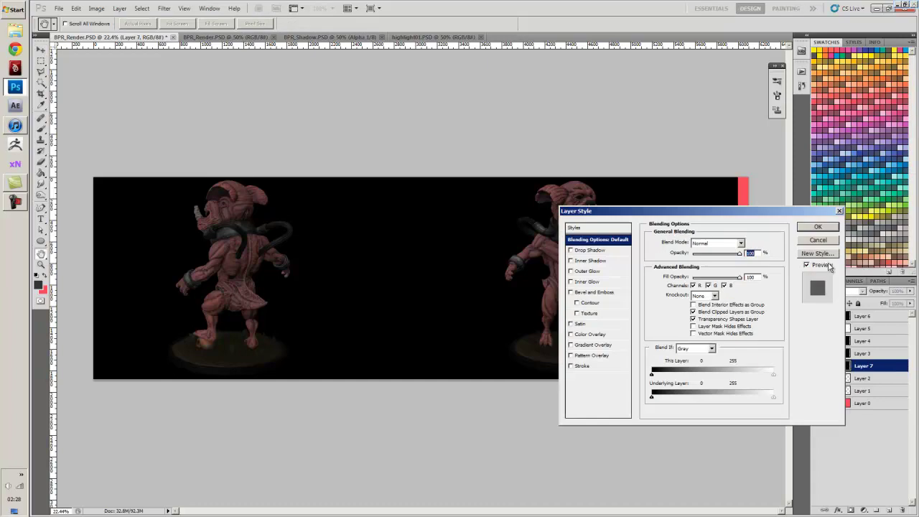
click(818, 240)
key(v)
drag(868, 367, 870, 397)
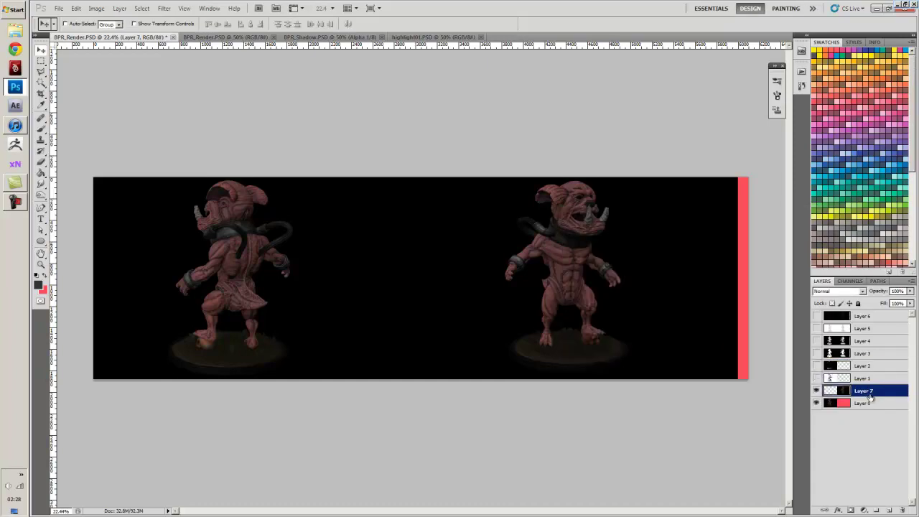
key(ctrl+e)
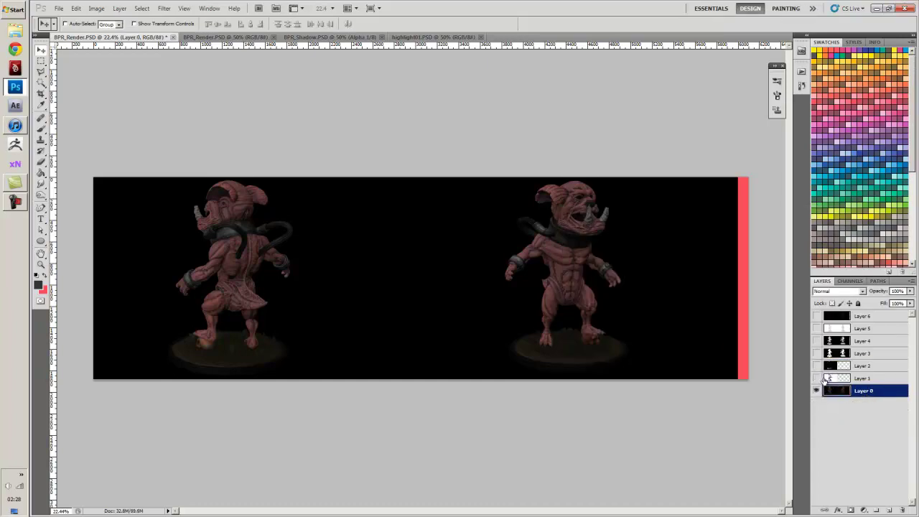
Select the leftover pink strip at the right edge of Layer 0 with the Magic Wand and delete it
key(w)
key(Delete)
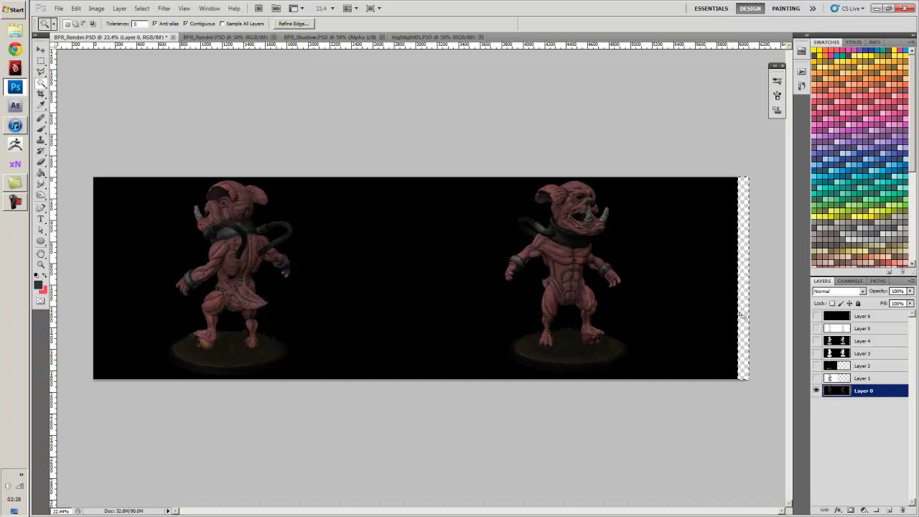
Add a new layer below Layer 0 and fill it with the dark grey foreground colour
key(ctrl+shift+n)
key(Return)
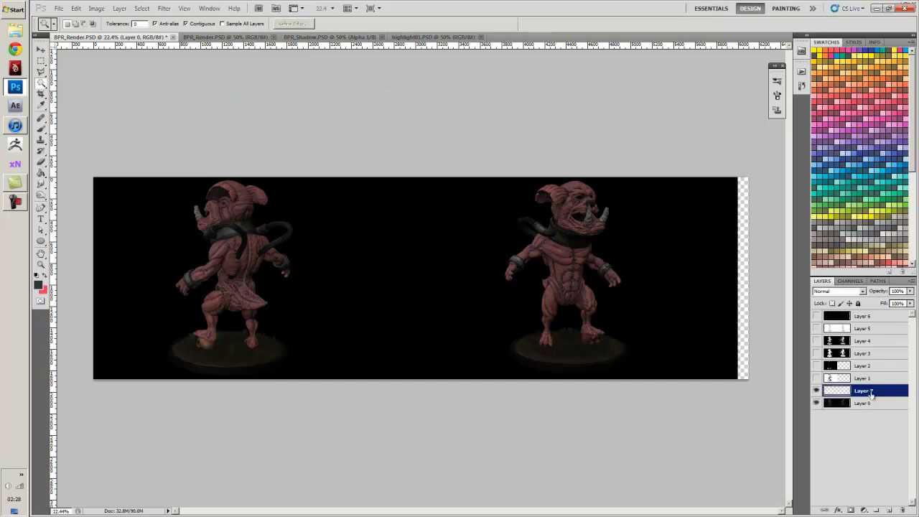
drag(859, 392, 859, 409)
key(g)
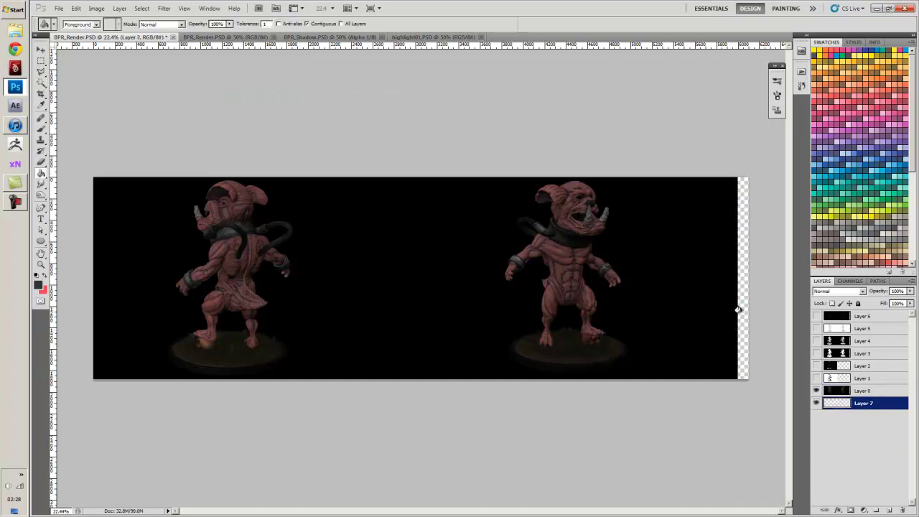
click(737, 310)
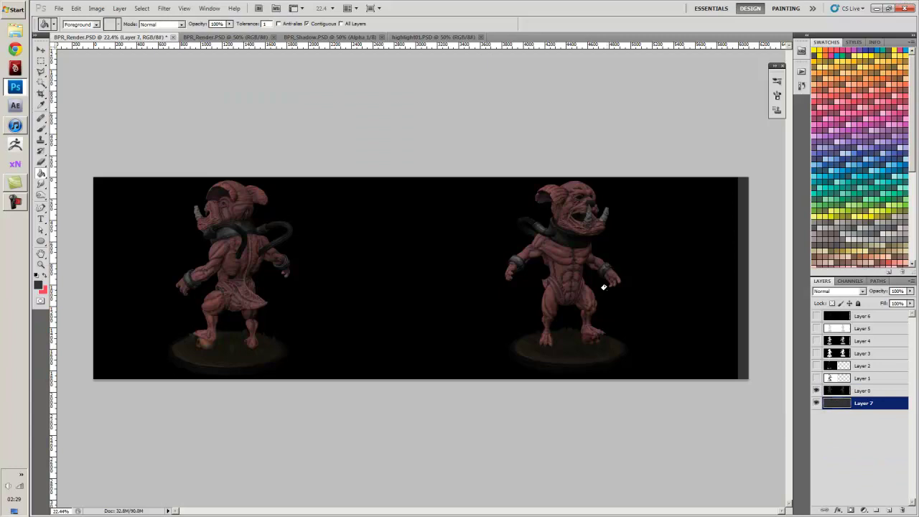
Close the separate front-view BPR_Render document and copy the front shadow pass from BPR_Shadow
key(v)
click(271, 37)
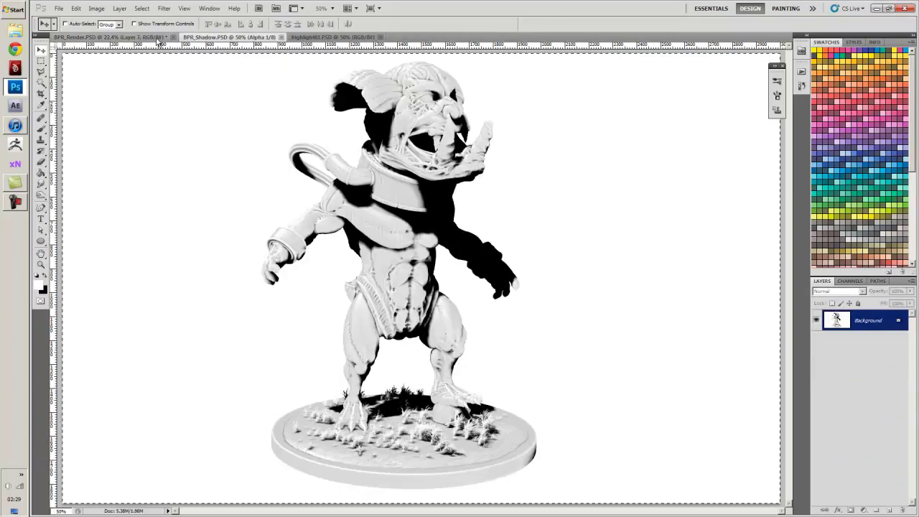
click(144, 38)
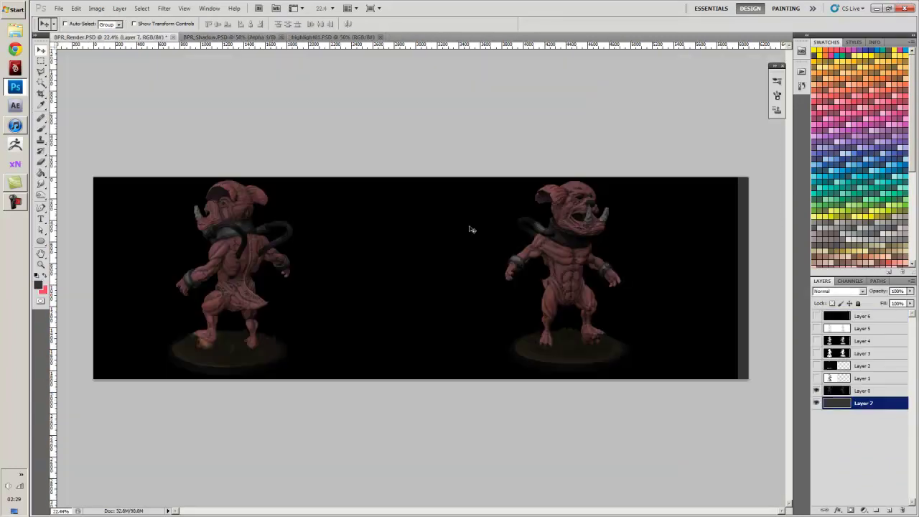
Paste the front shadow pass into the combined document, move it flush against the back view and merge it into Layer 1
click(841, 403)
click(816, 391)
click(816, 378)
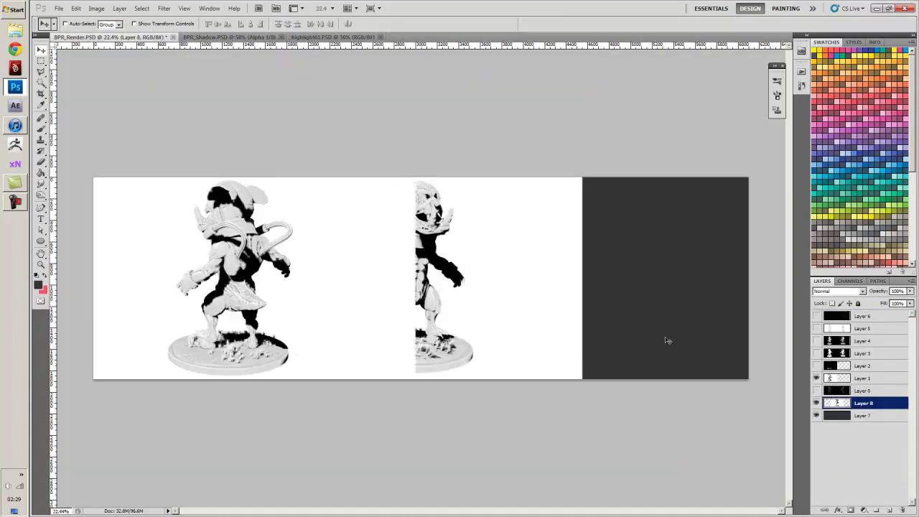
drag(485, 279, 626, 270)
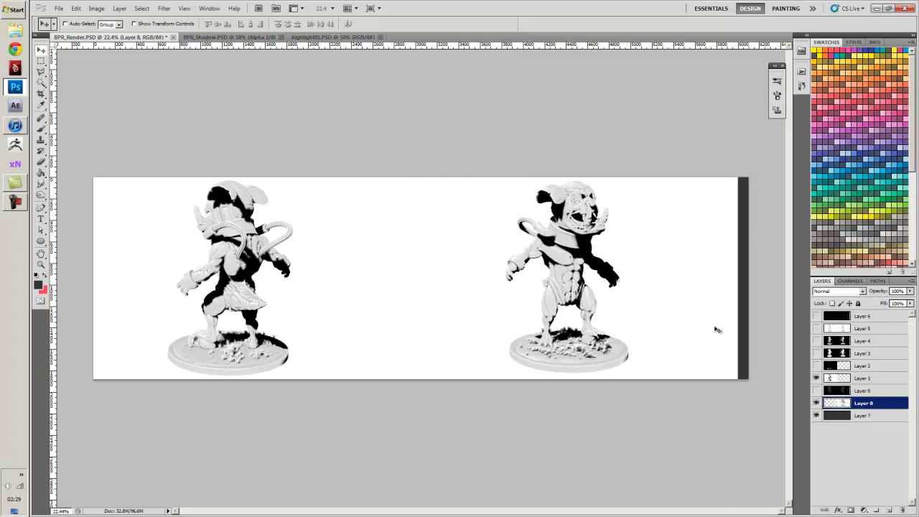
drag(845, 402, 847, 377)
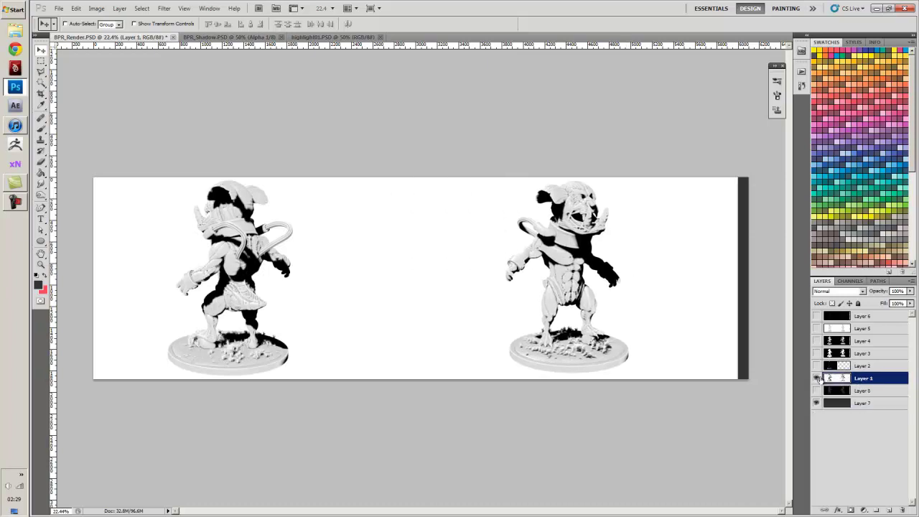
Hide Layer 1, copy the front highlight pass from highlight01, and close the BPR_Shadow and highlight01 documents
click(277, 37)
click(281, 37)
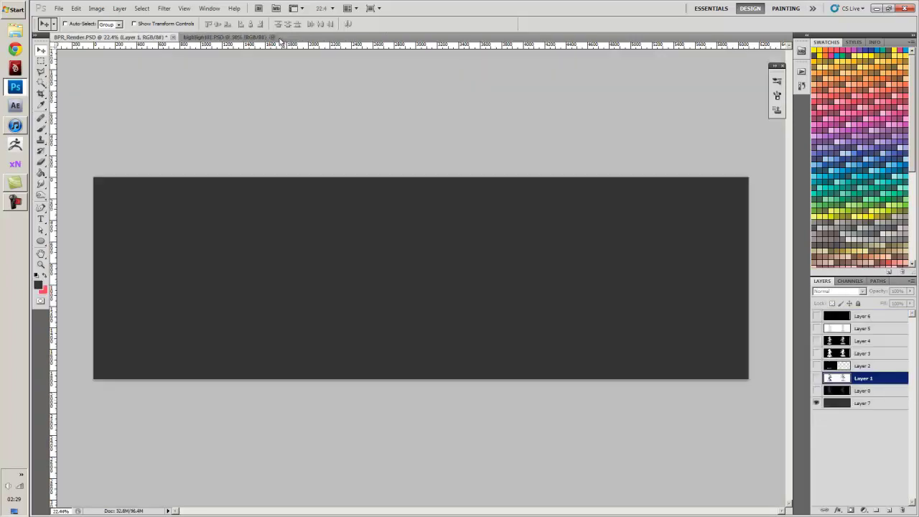
click(265, 37)
click(271, 37)
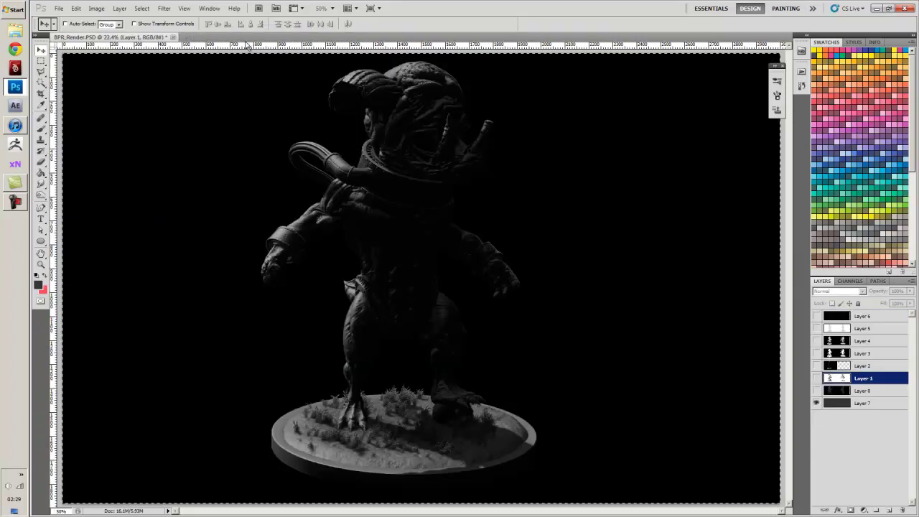
Paste the front highlight pass above Layer 2, move it flush beside the back view, merge it into Layer 2 and hide the result
drag(839, 379, 839, 362)
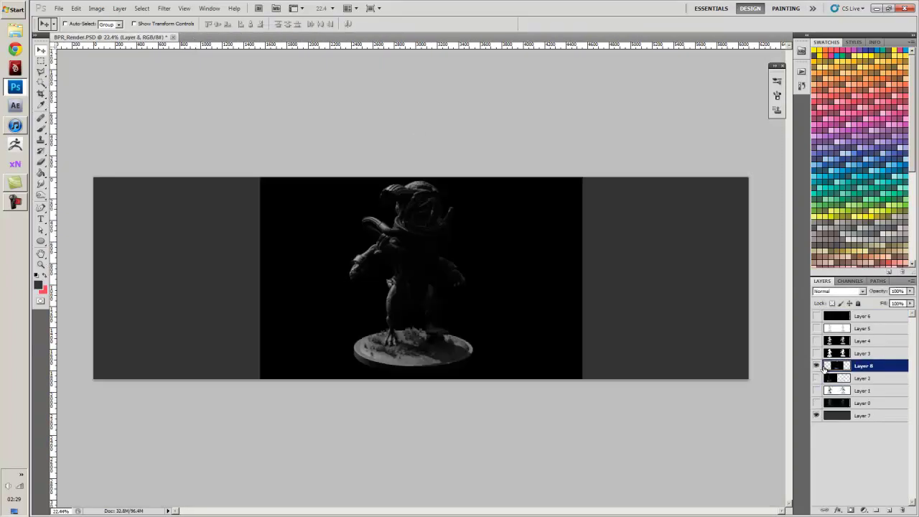
click(816, 377)
click(816, 366)
click(816, 365)
key(b)
key(v)
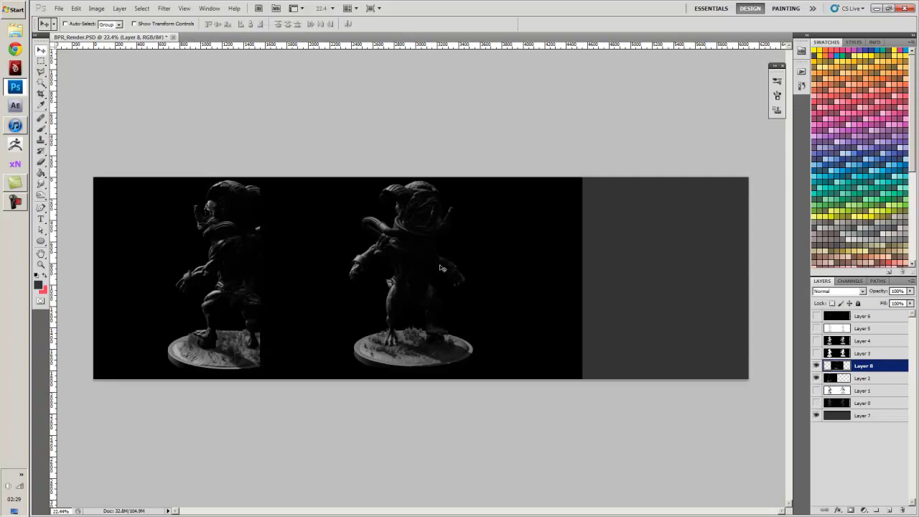
mouse_move(399, 270)
mouse_down()
mouse_move(566, 269)
mouse_move(556, 270)
mouse_up()
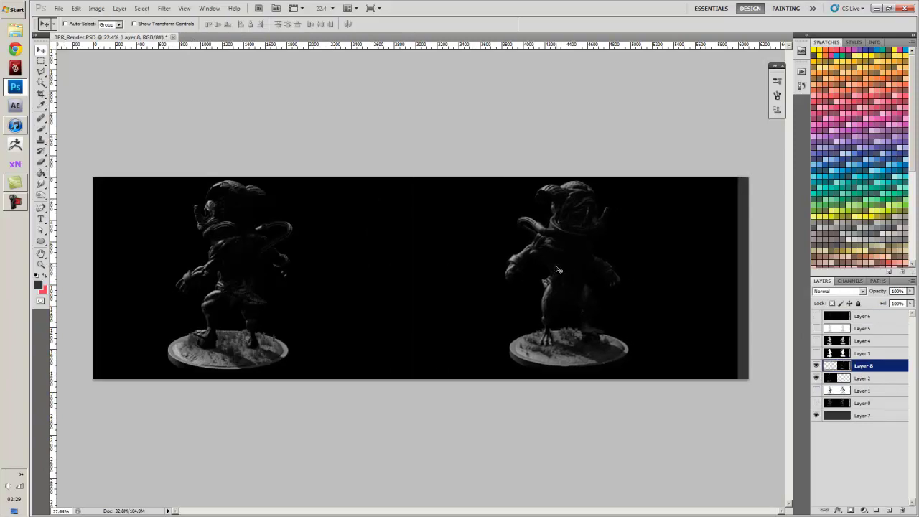
key(ctrl+e)
click(816, 365)
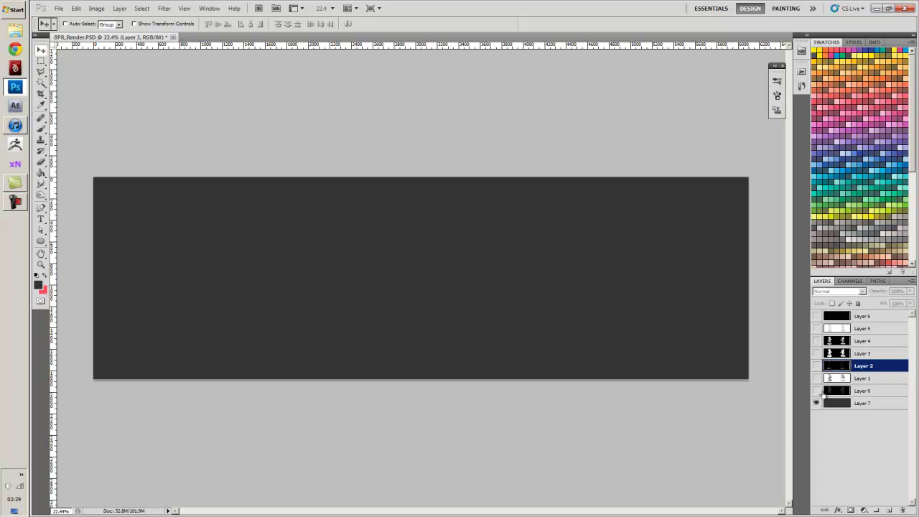
Show Layer 0 and Layer 3, copy the mask image on Layer 3 and paste it into a new alpha channel
click(816, 391)
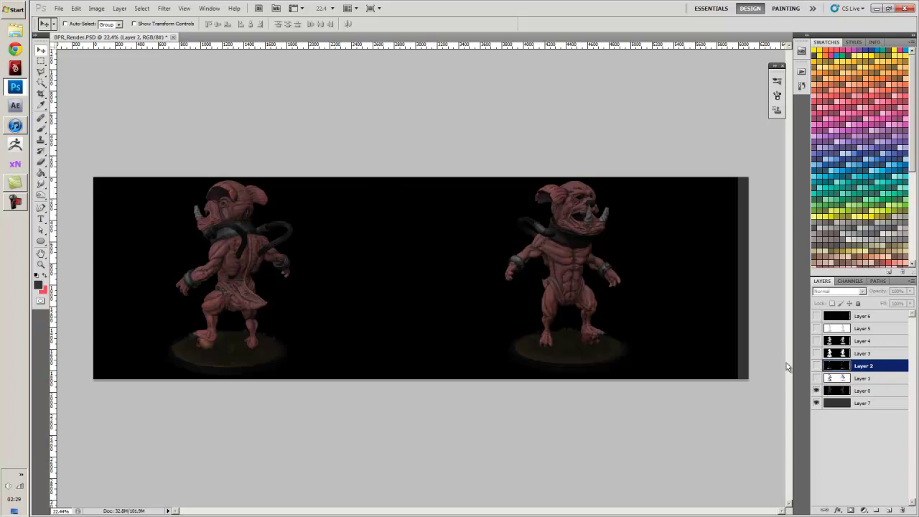
click(815, 354)
click(832, 353)
ctrl+click(832, 353)
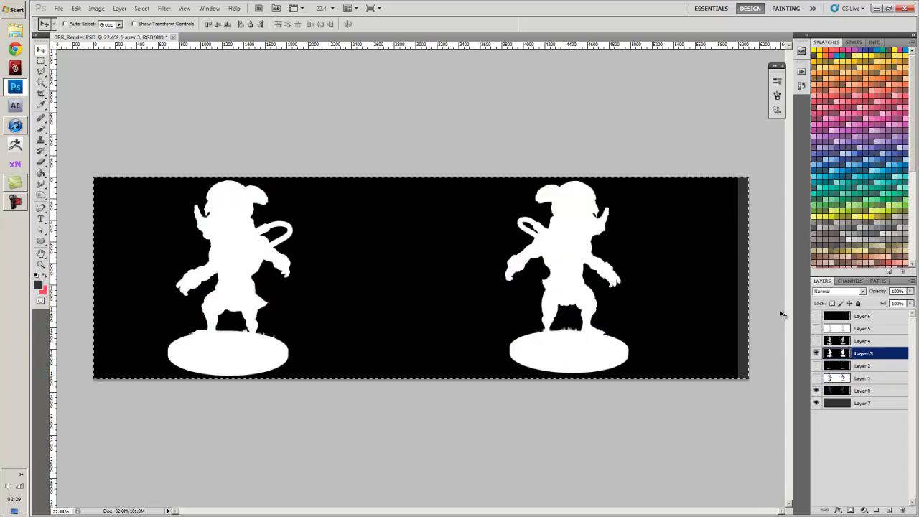
click(850, 281)
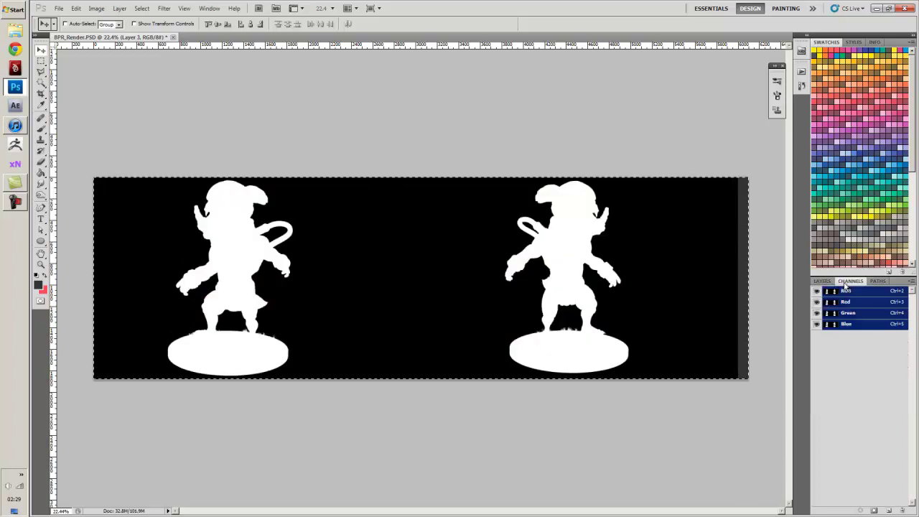
click(889, 510)
key(ctrl+v)
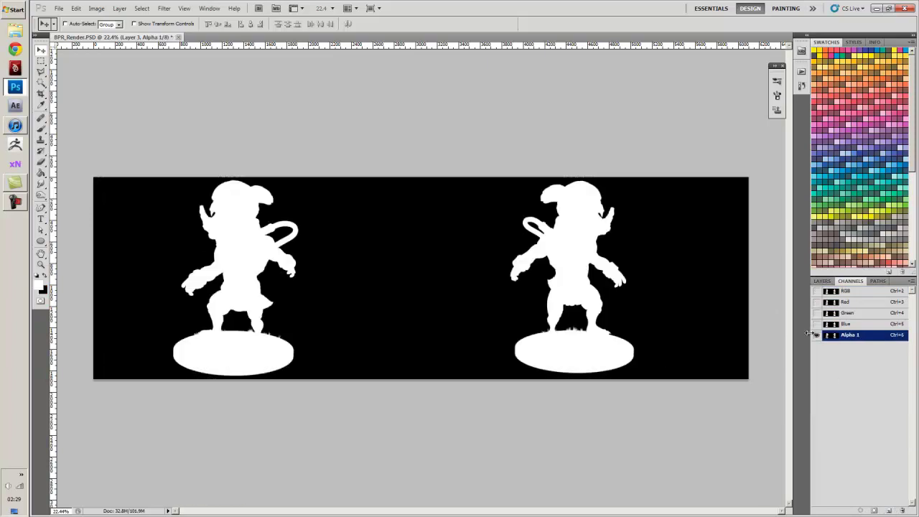
Load the alpha channel as a selection, invert it to cover the background, and delete the mask image on Layer 3
click(822, 281)
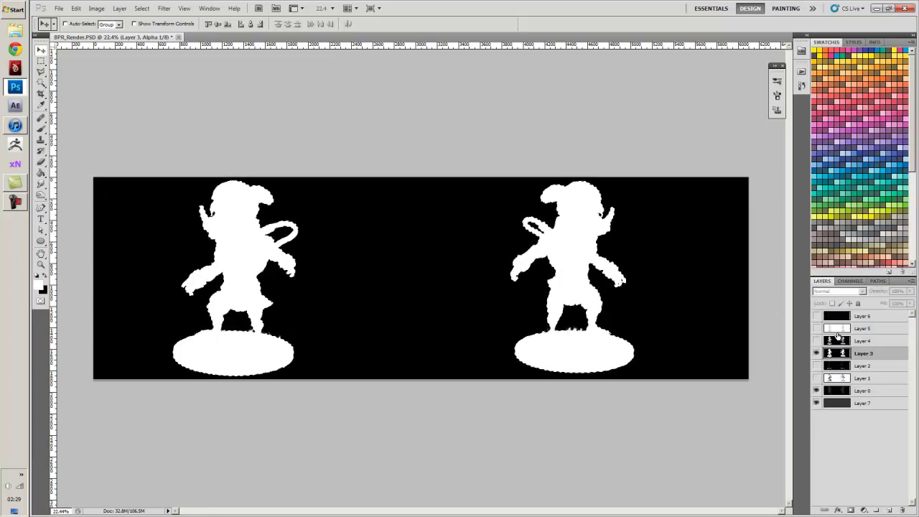
key(ctrl+a)
ctrl+click(831, 353)
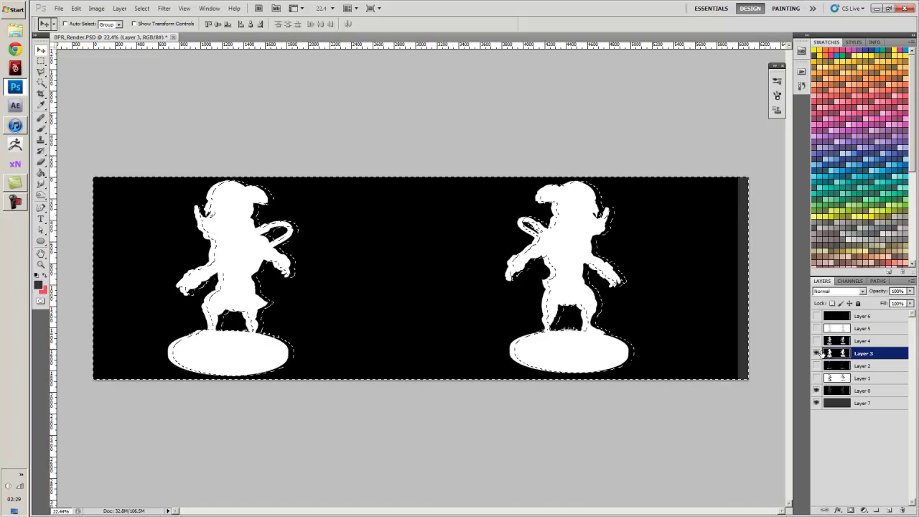
drag(831, 353, 902, 509)
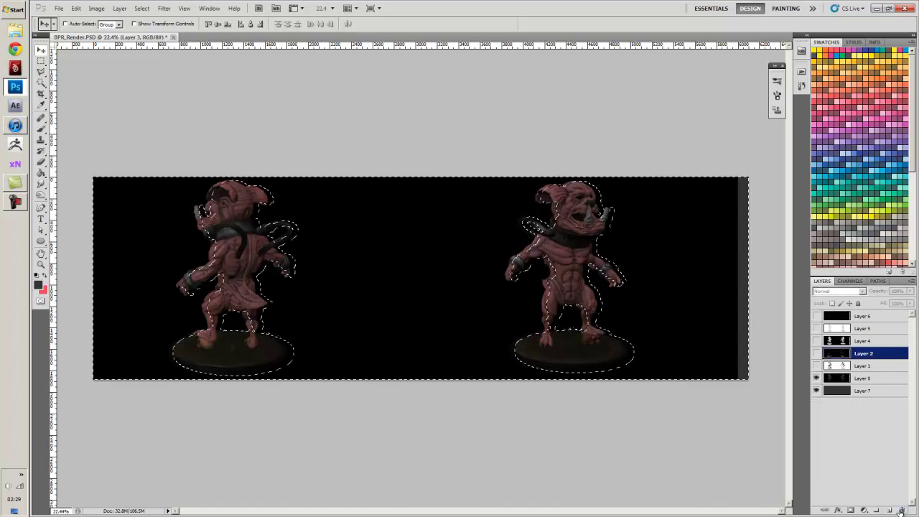
Show all the pass layers and delete the selected background from Layers 6, 5, 4, 2, 1 and 0
click(816, 365)
click(815, 353)
click(816, 341)
click(816, 328)
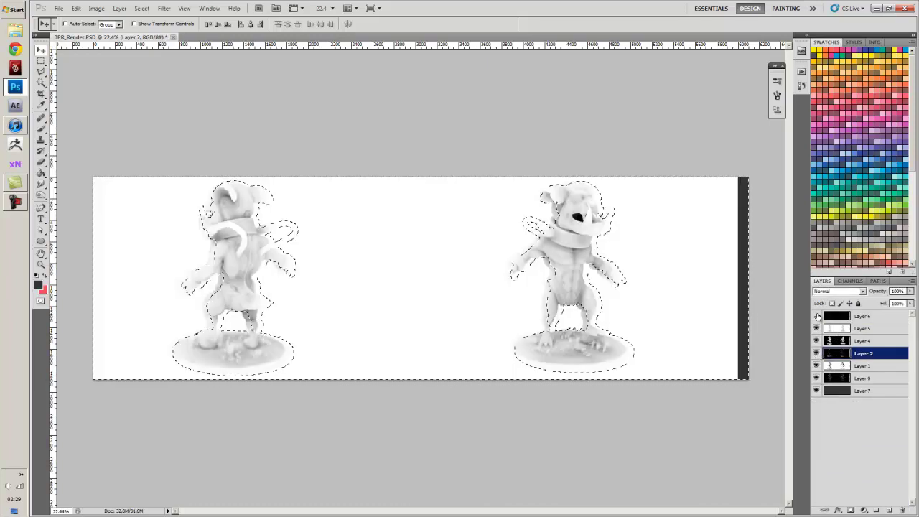
click(816, 316)
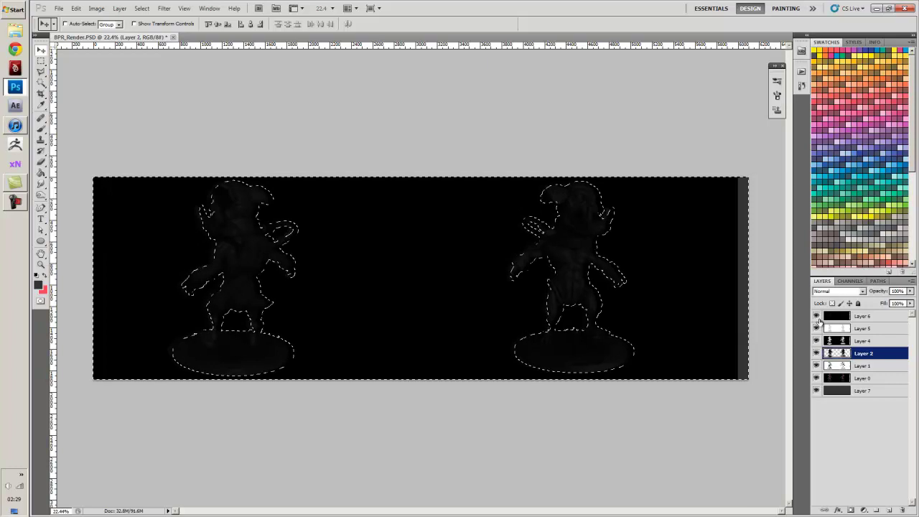
click(836, 336)
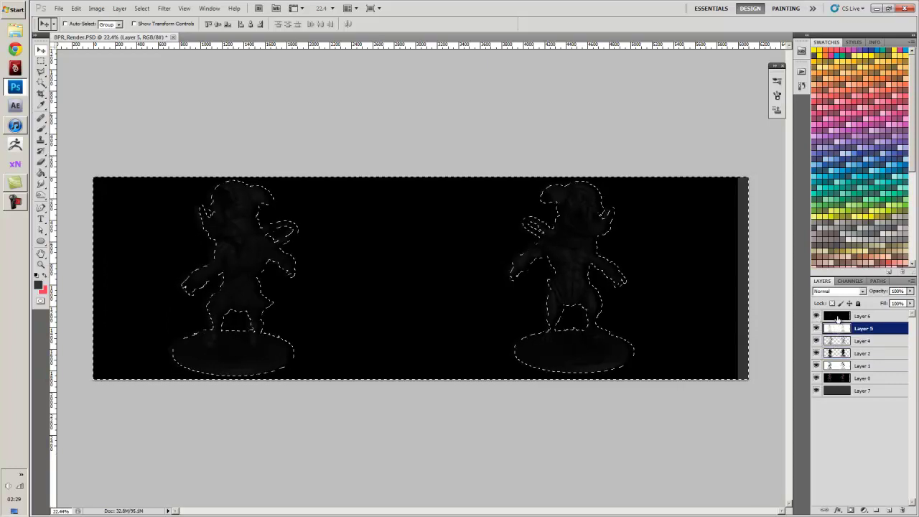
click(839, 378)
key(Delete)
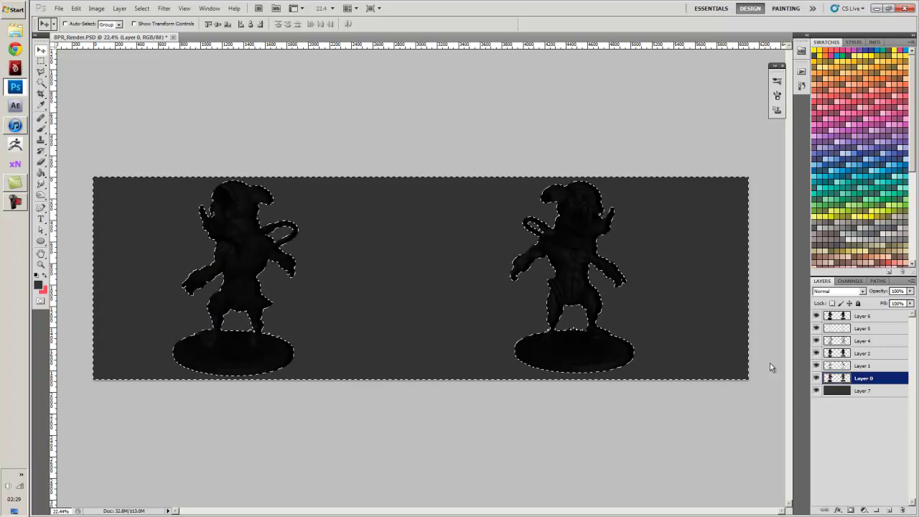
Clear the selection, inspect the front figure's cut-out edges and hide Layer 6
alt+scroll(613, 281, up, 5)
key(ctrl+d)
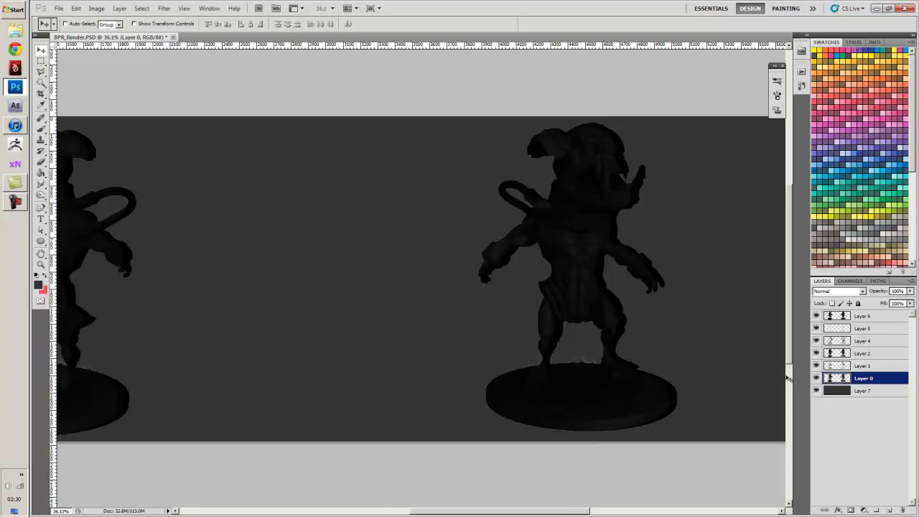
alt+scroll(605, 328, up, 4)
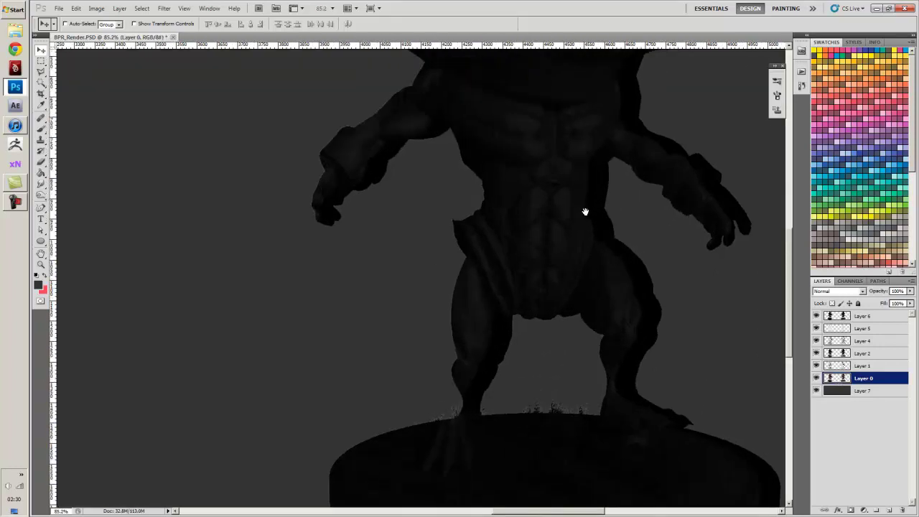
drag(585, 211, 600, 391)
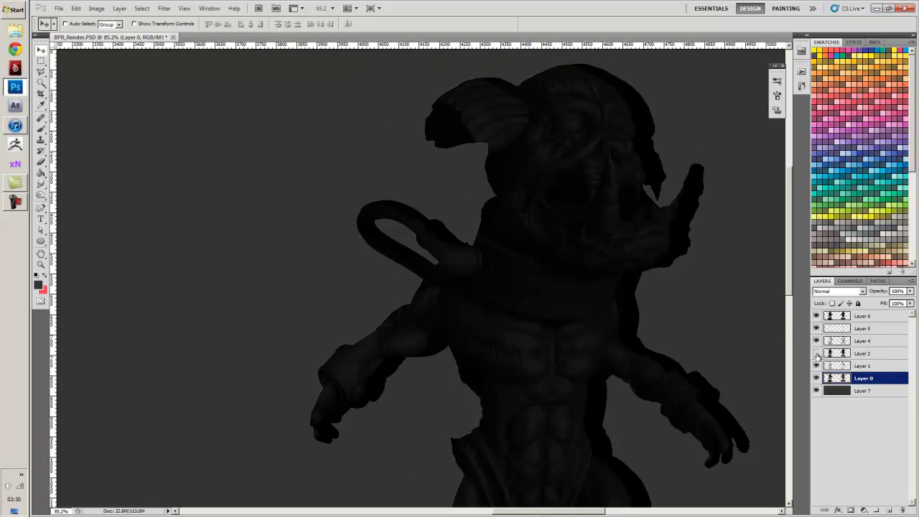
ctrl+click(699, 380)
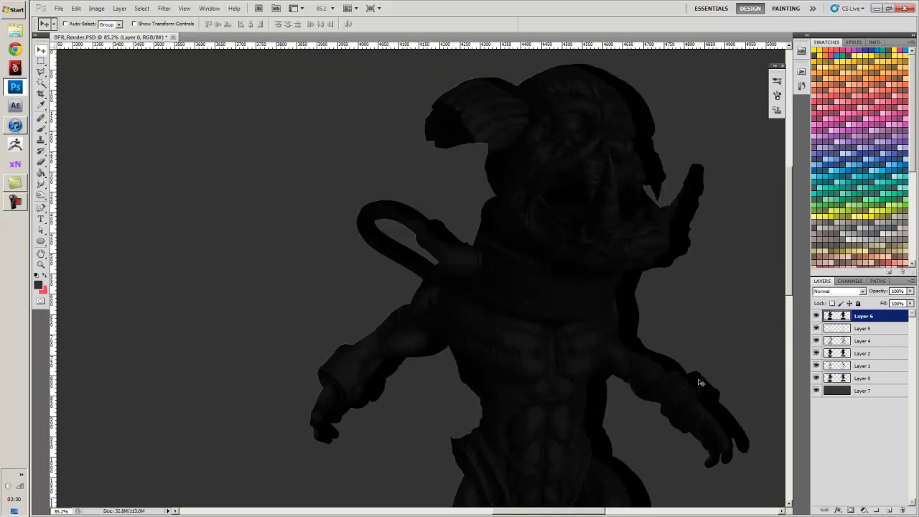
click(815, 315)
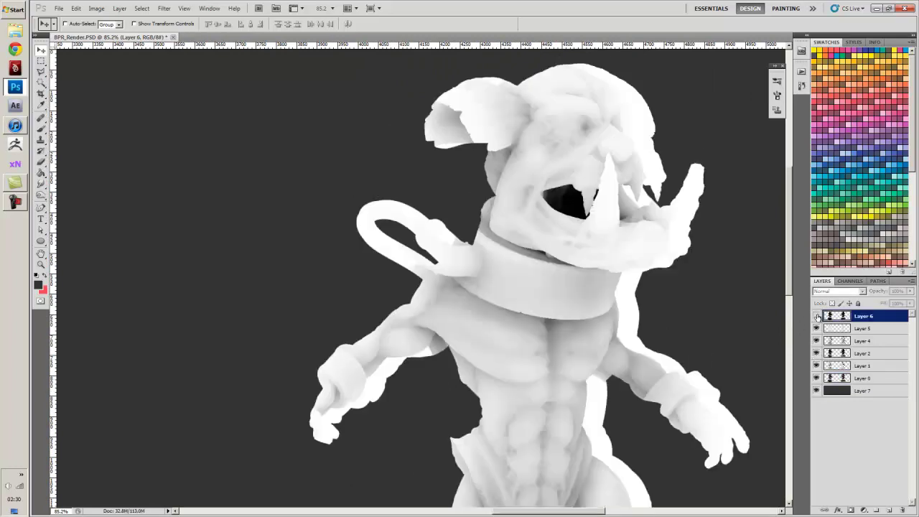
Hide Layers 5, 4, 2 and 1 to inspect the back figure's cut-out edges on Layer 0 against the dark grey backdrop
alt+scroll(478, 318, down, 5)
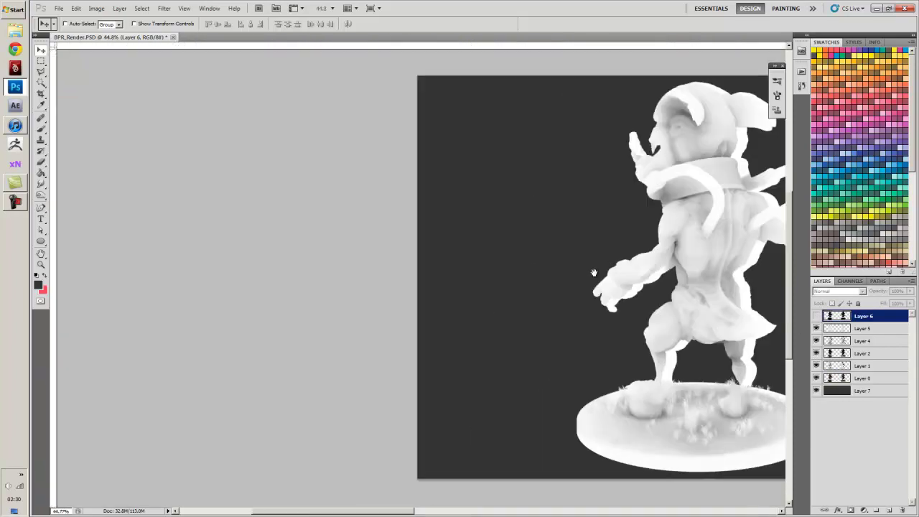
drag(592, 271, 364, 294)
alt+scroll(466, 304, up, 2)
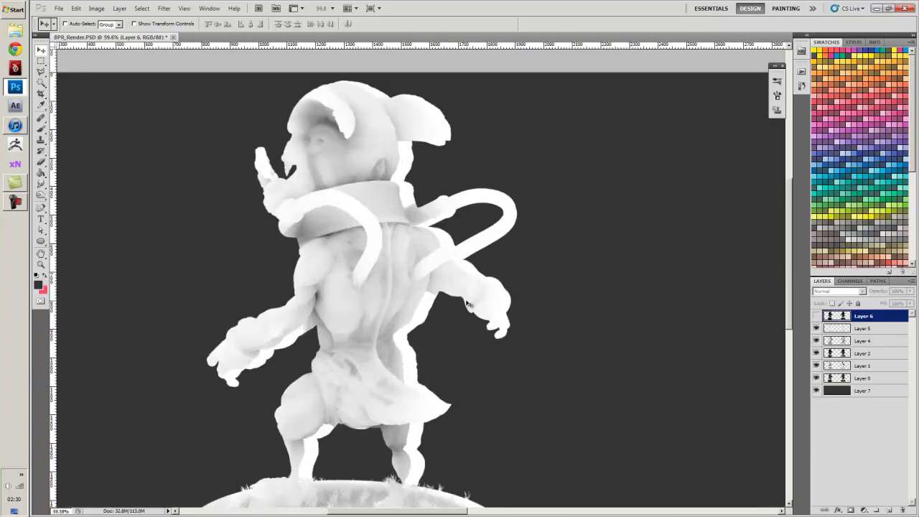
alt+scroll(467, 303, up, 2)
drag(470, 305, 523, 316)
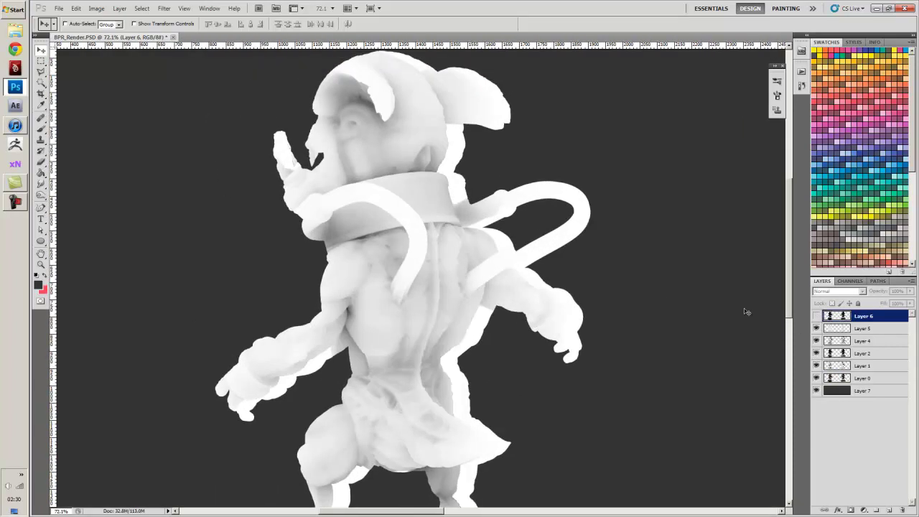
drag(815, 328, 816, 373)
click(816, 378)
click(816, 378)
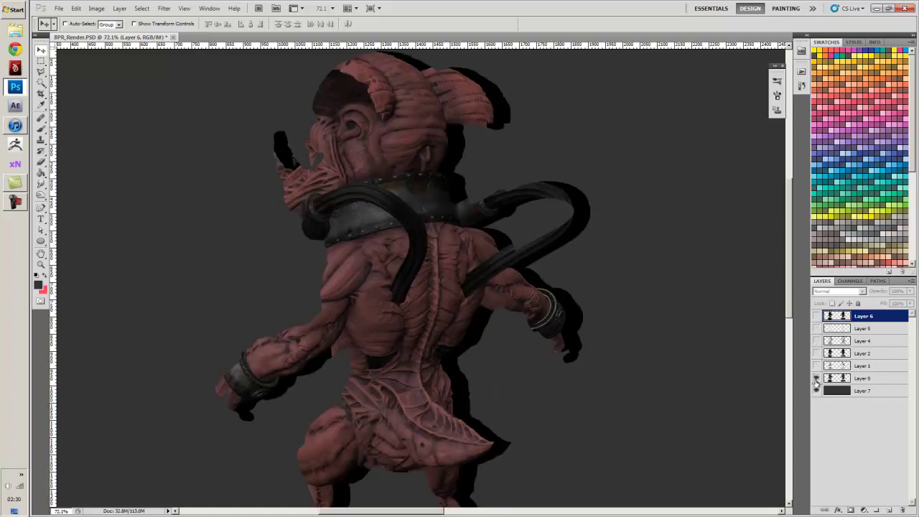
alt+scroll(635, 326, down, 4)
drag(622, 358, 508, 285)
alt+scroll(757, 349, down, 2)
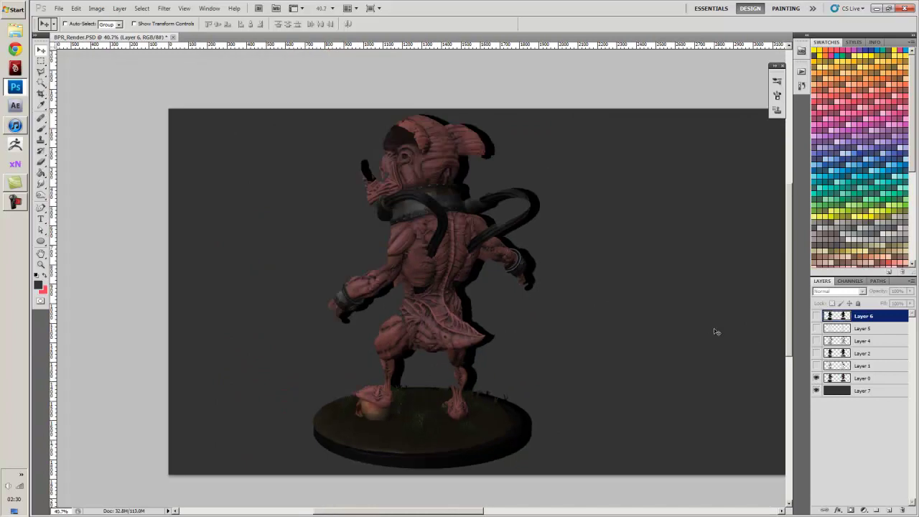
Undo the background deletions on the pass layers, bringing back the Layer 3 mask image and the background selection
drag(646, 323, 545, 318)
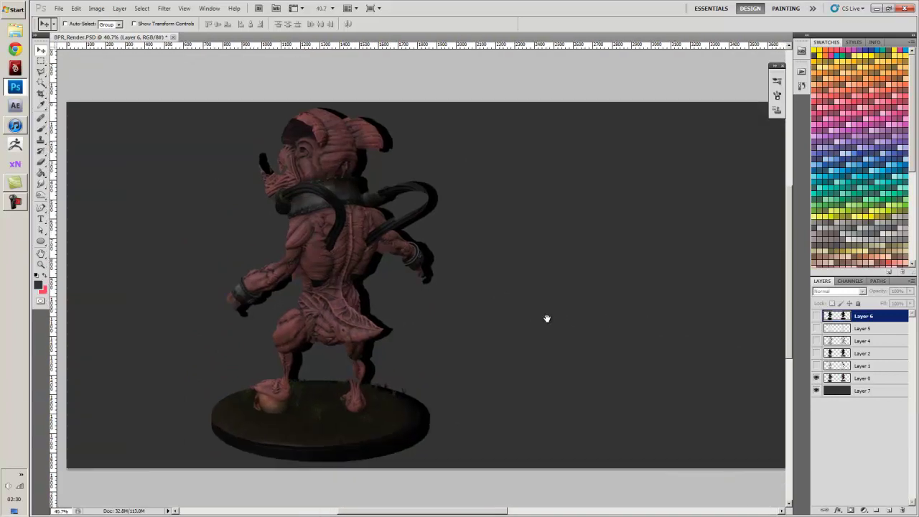
alt+scroll(547, 319, down, 3)
drag(608, 267, 470, 271)
key(ctrl+alt+z)
key(ctrl+alt+z)
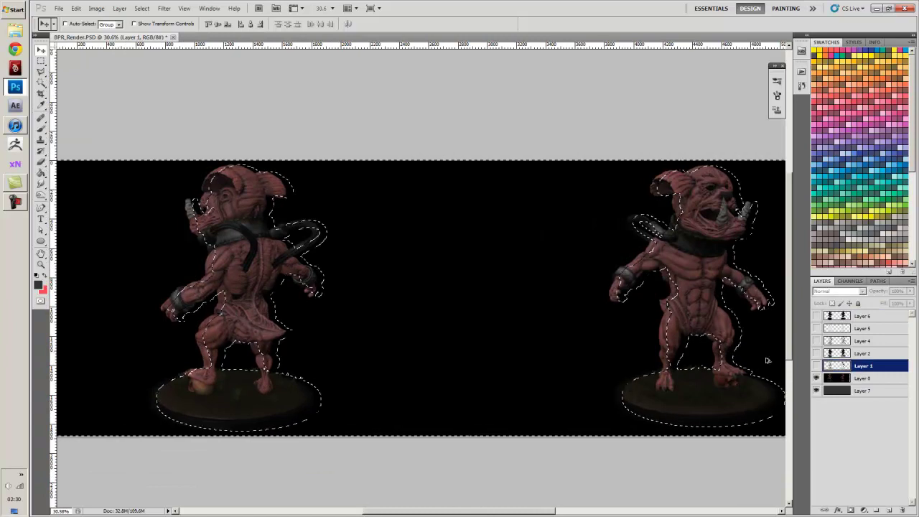
key(ctrl+alt+z)
key(ctrl+alt+z)
key(ctrl+alt+z)
key(ctrl+alt+z)
key(ctrl+alt+z)
key(ctrl+alt+z)
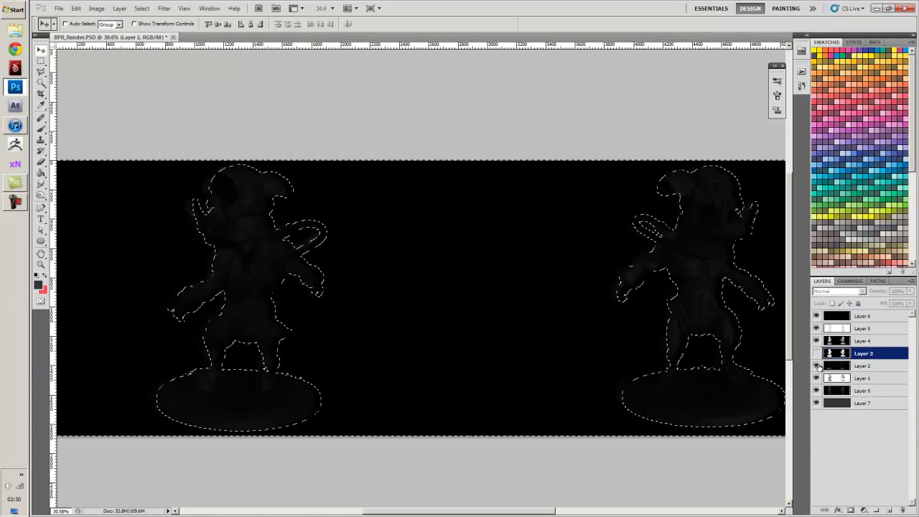
Hide Layers 6, 5, 4, 3, 2, 1 and 0 over the dark grey backdrop and clear the selection
click(815, 354)
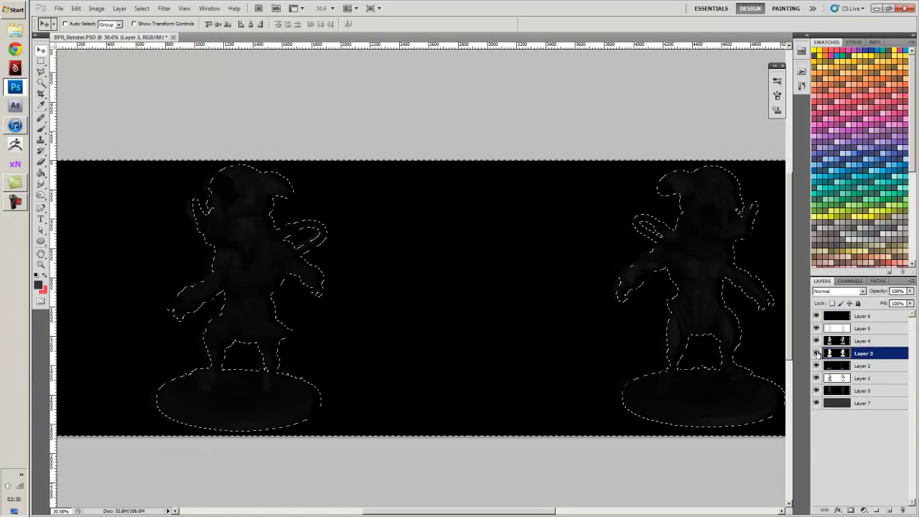
click(816, 353)
click(816, 340)
click(815, 327)
click(816, 365)
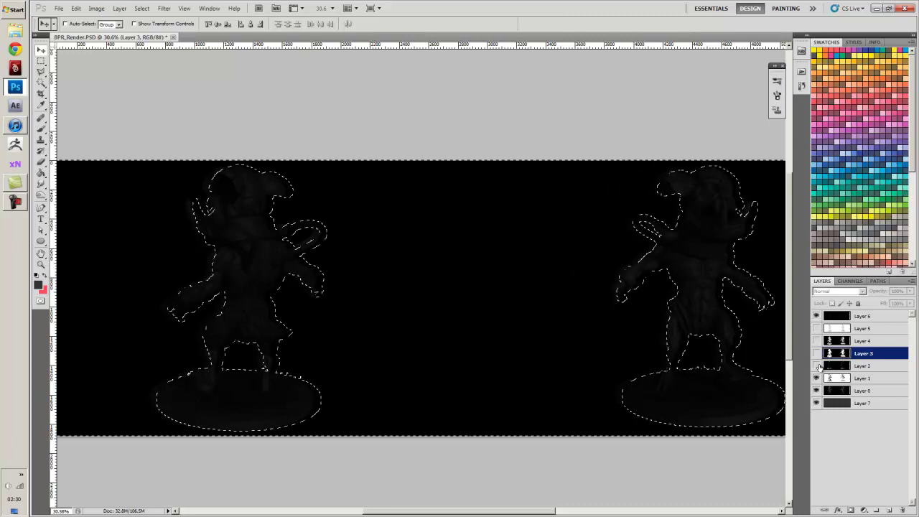
click(816, 377)
click(816, 390)
ctrl+drag(586, 270, 526, 260)
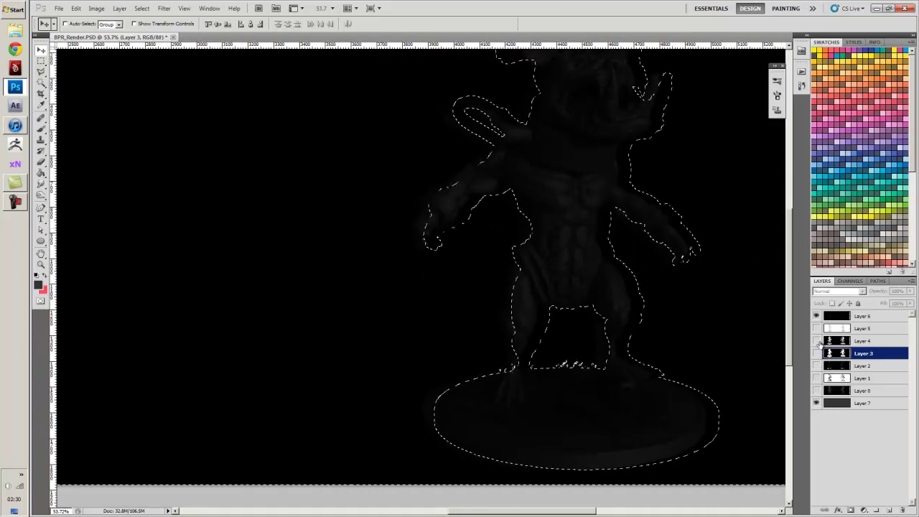
click(816, 316)
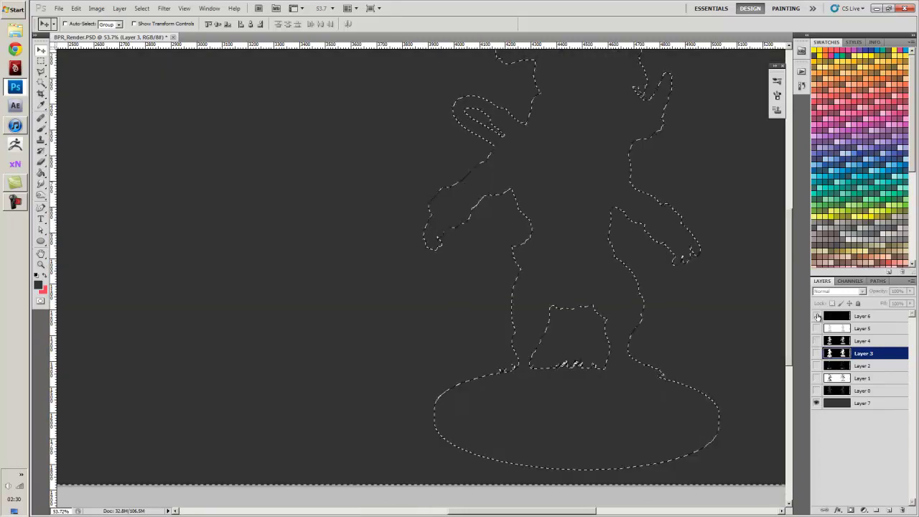
key(ctrl+d)
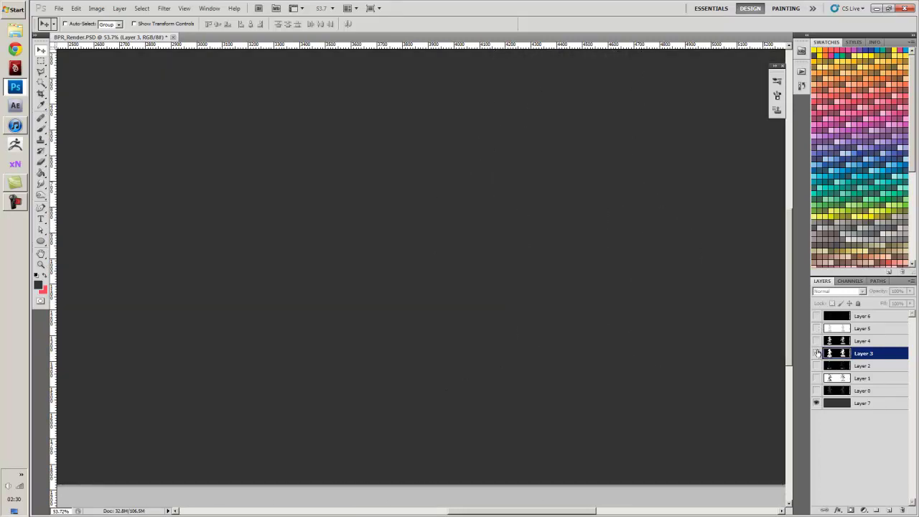
Show Layer 0 and toggle Layers 1, 2 and 4 over it to compare the front figure's alignment
click(816, 390)
click(816, 378)
click(816, 379)
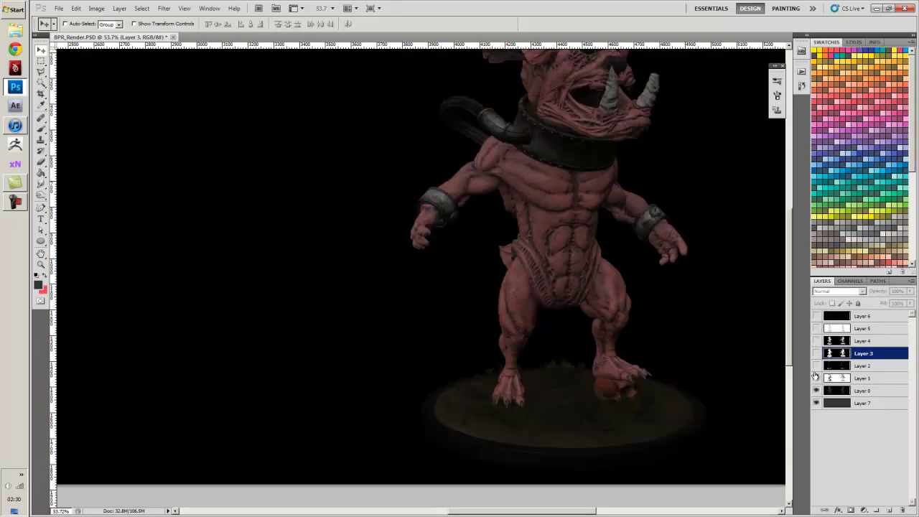
click(816, 366)
click(816, 365)
click(816, 342)
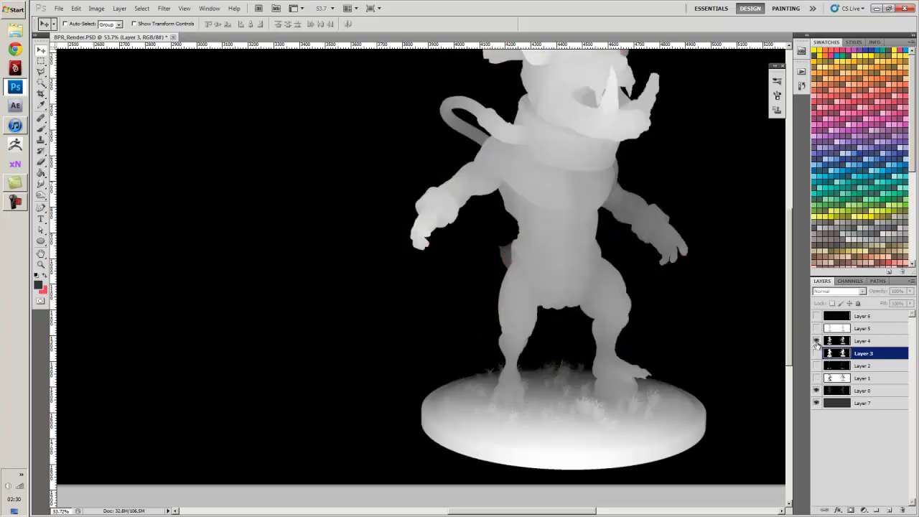
click(816, 342)
Toggle Layers 5 and 6 over Layer 0 to compare the front figure's position and outline
click(816, 328)
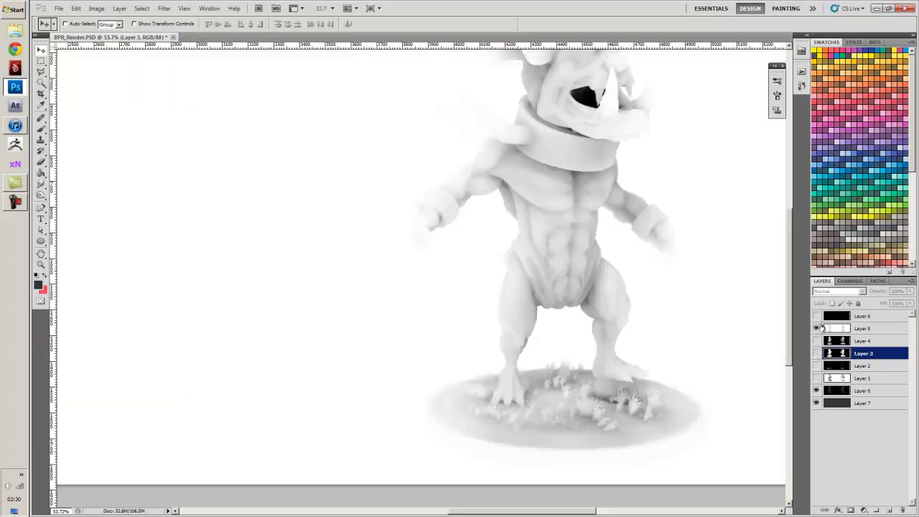
click(818, 328)
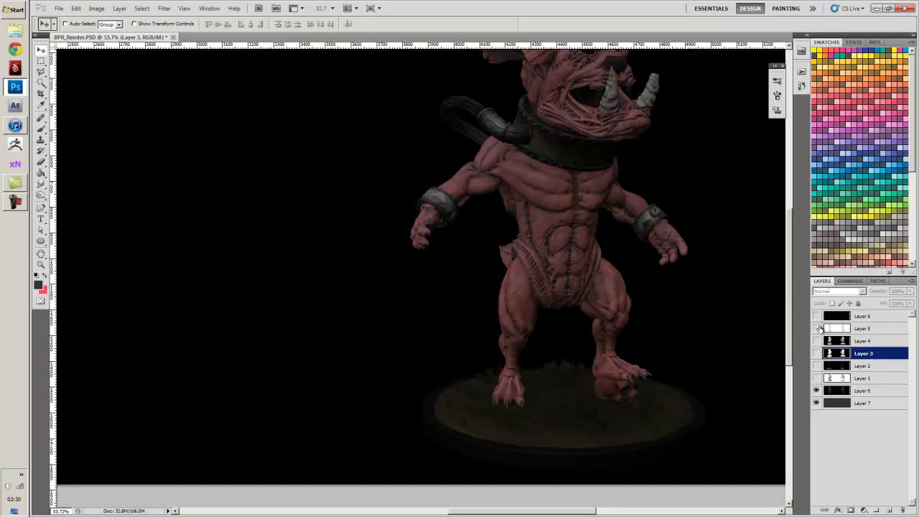
click(817, 328)
click(817, 328)
click(817, 328)
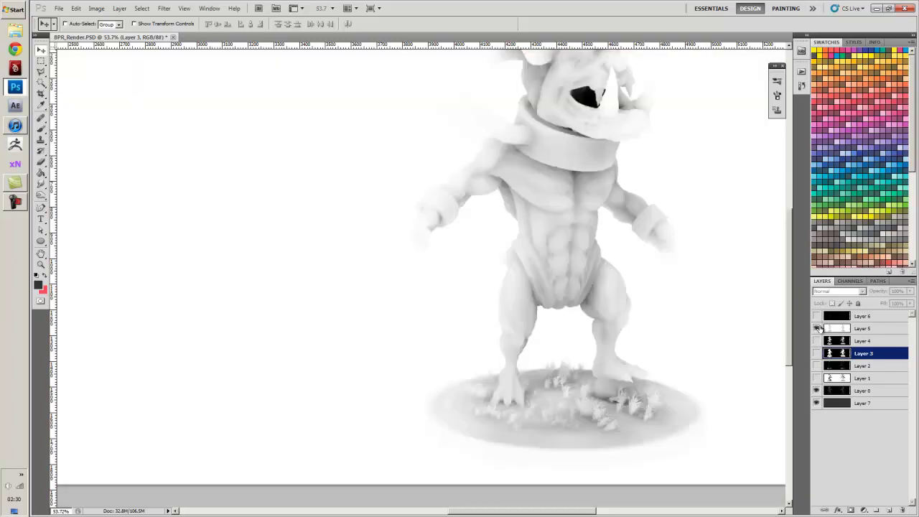
click(816, 328)
click(816, 317)
click(816, 316)
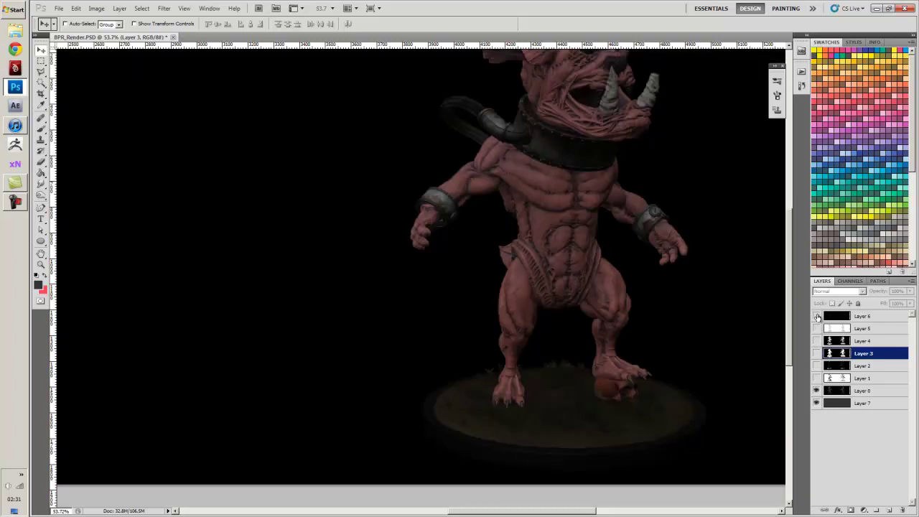
Display the Alpha 1 channel alone and examine the mask silhouettes of both figures
click(842, 280)
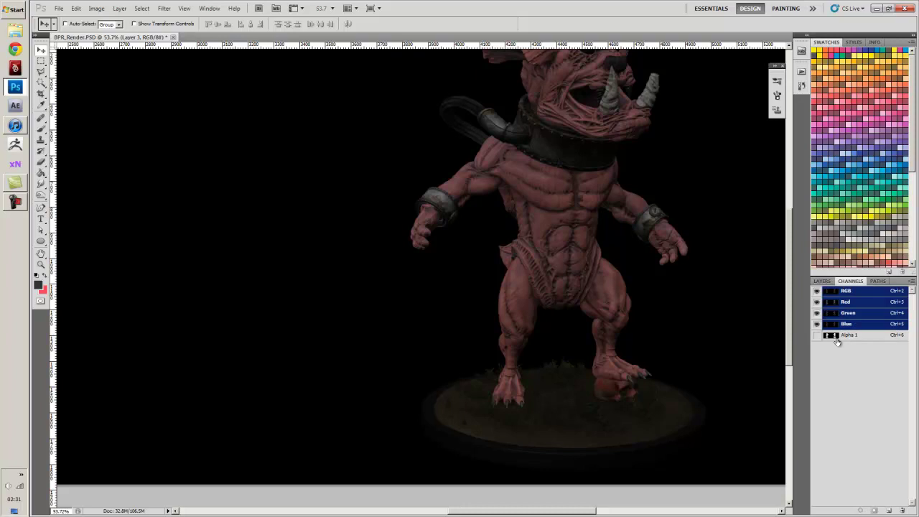
click(837, 334)
alt+scroll(666, 333, down, 2)
alt+scroll(671, 323, down, 3)
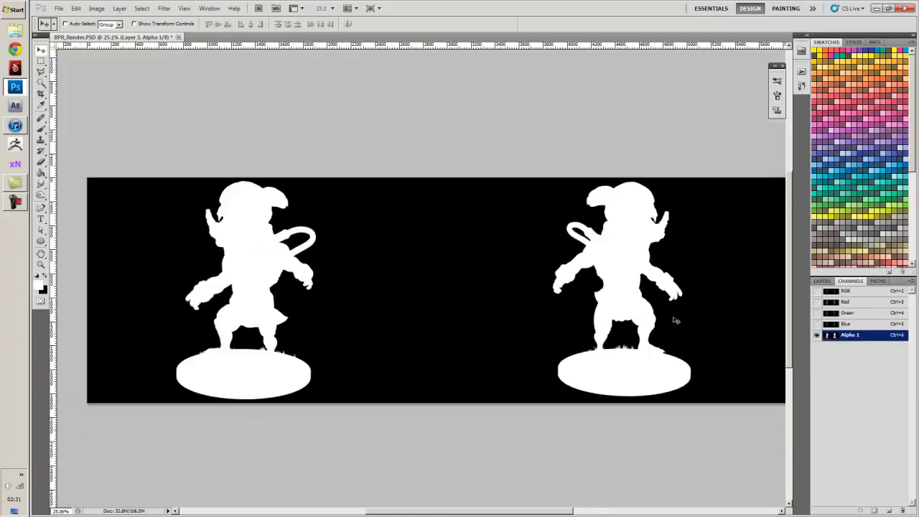
Duplicate the dark grey Layer 7 and place the copy directly beneath Layer 3
click(823, 280)
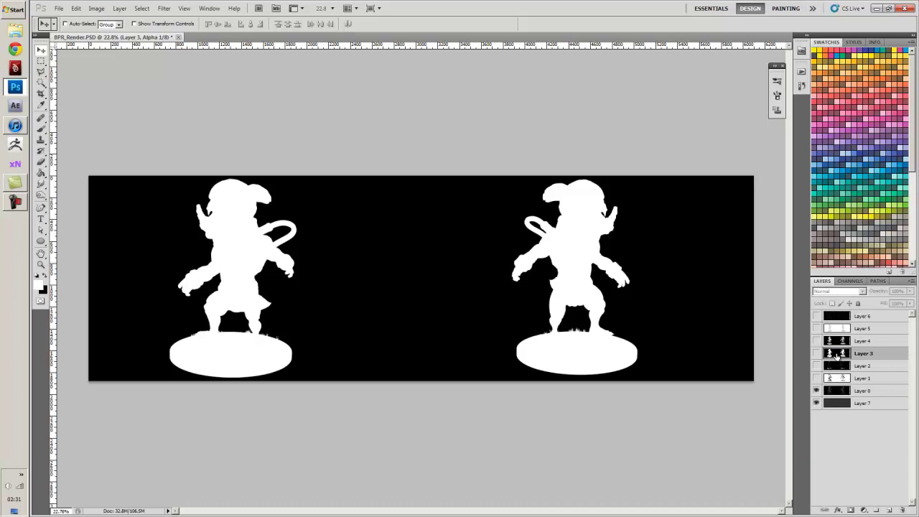
click(842, 403)
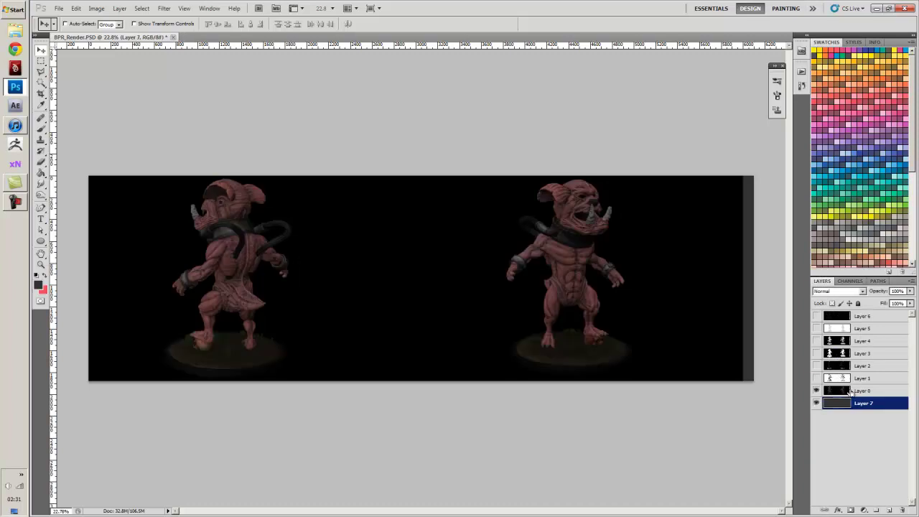
key(ctrl+j)
drag(850, 405, 843, 359)
click(832, 355)
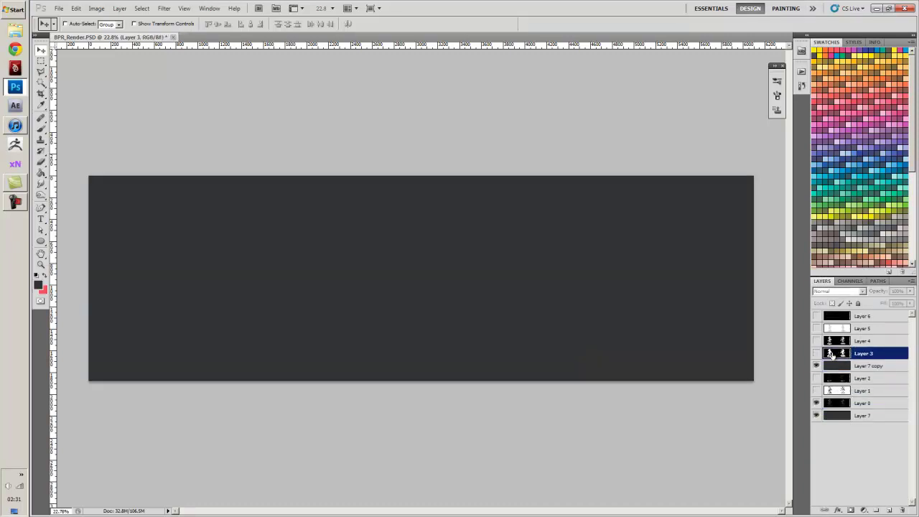
Show Layer 3, fill the Layer 7 copy with black, and merge Layer 3 down into it
click(816, 353)
click(834, 366)
key(g)
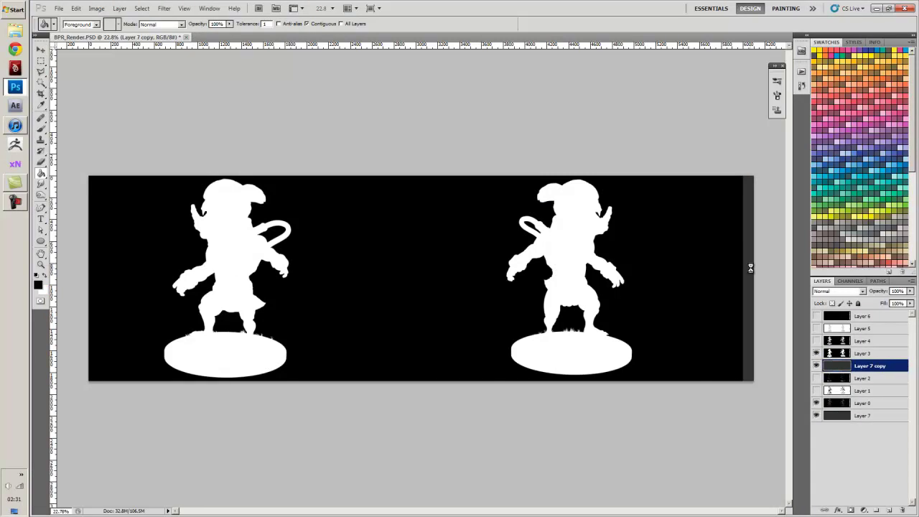
click(844, 356)
key(ctrl+e)
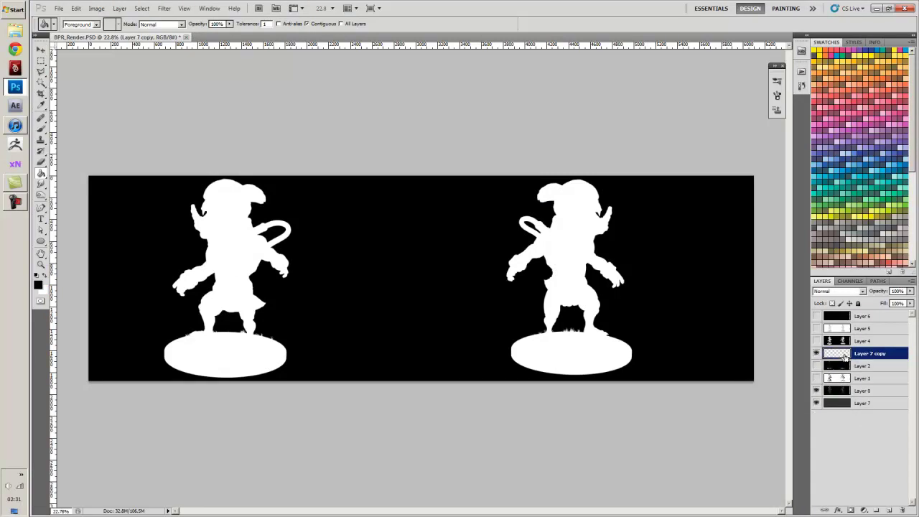
Copy the whole merged mask image into the Alpha 1 channel and load that channel as a selection
key(ctrl+a)
click(849, 281)
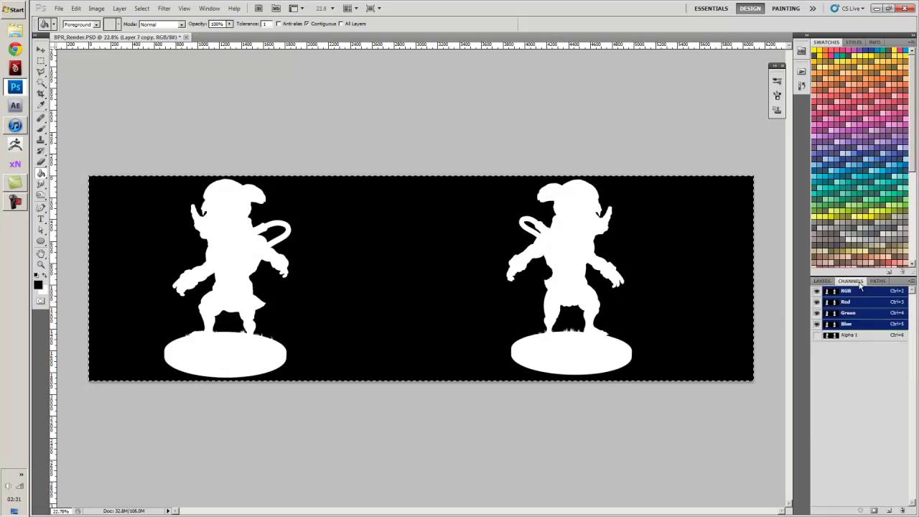
click(846, 337)
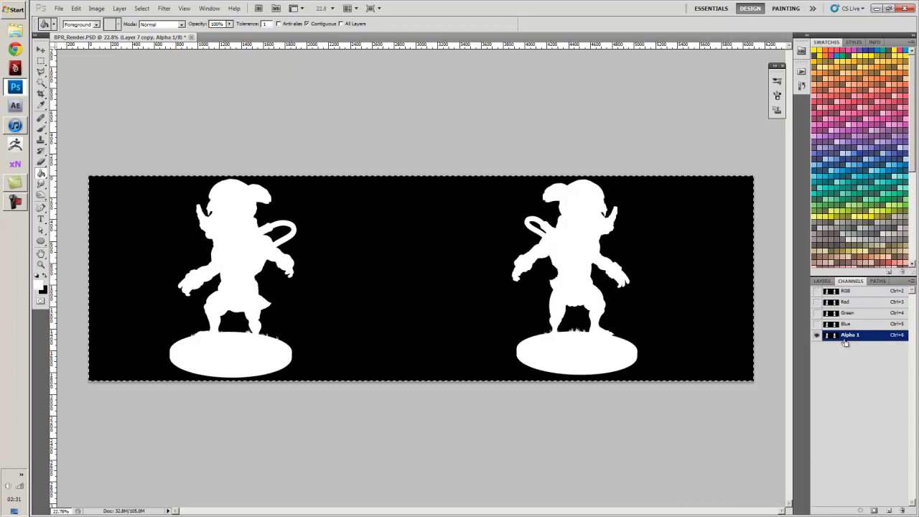
key(ctrl+f)
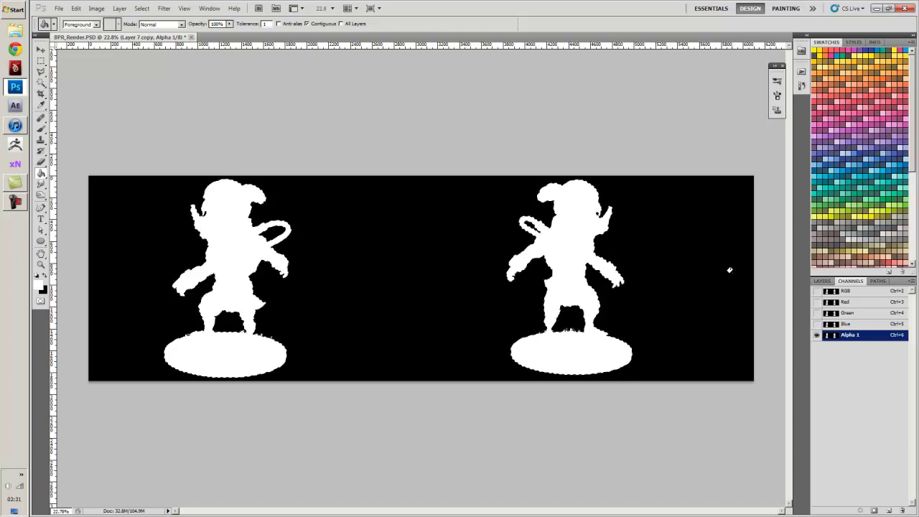
Hide the merged mask layer and show Layers 1, 2, 4, 5 and 6
click(824, 281)
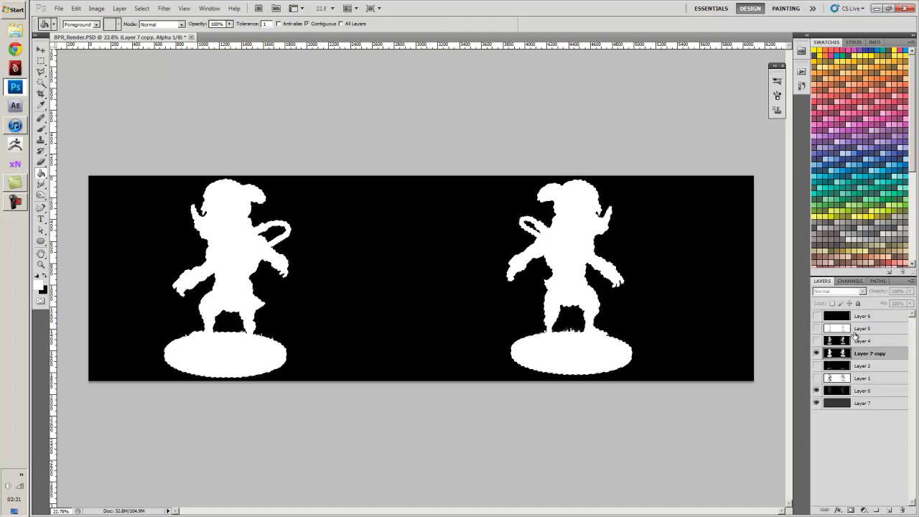
click(815, 354)
click(815, 354)
click(832, 341)
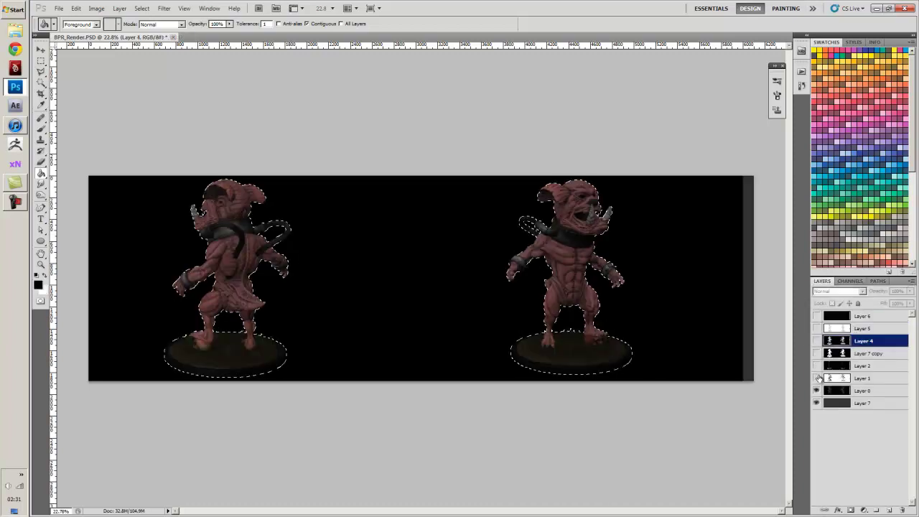
click(816, 379)
click(816, 366)
click(816, 341)
click(816, 328)
click(816, 316)
Delete the selected area from Layers 6, 5, 4, 2, 1 and 0, and remove the Layer 7 copy mask layer
click(839, 319)
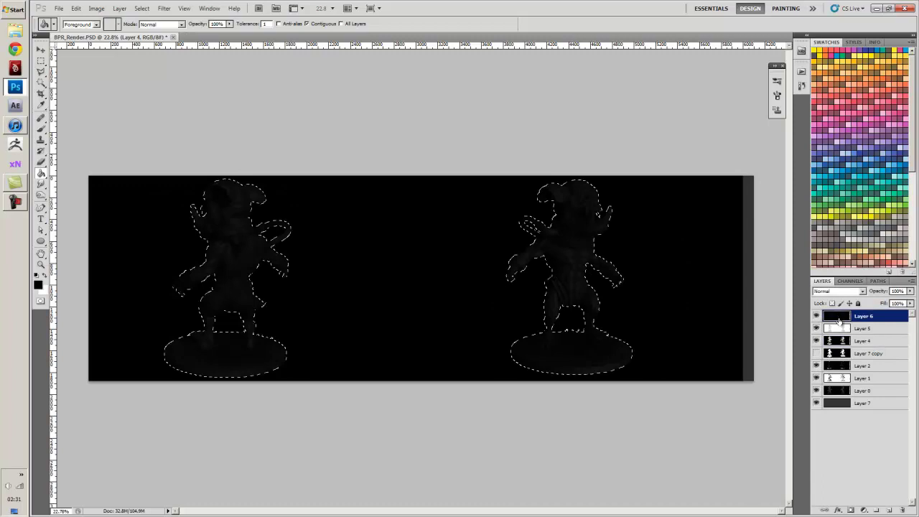
click(839, 328)
click(836, 340)
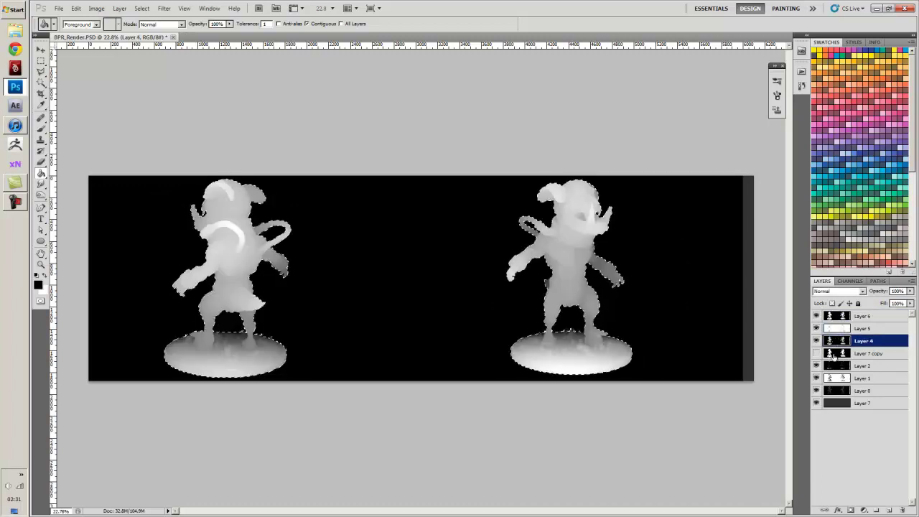
click(835, 365)
click(834, 378)
click(834, 390)
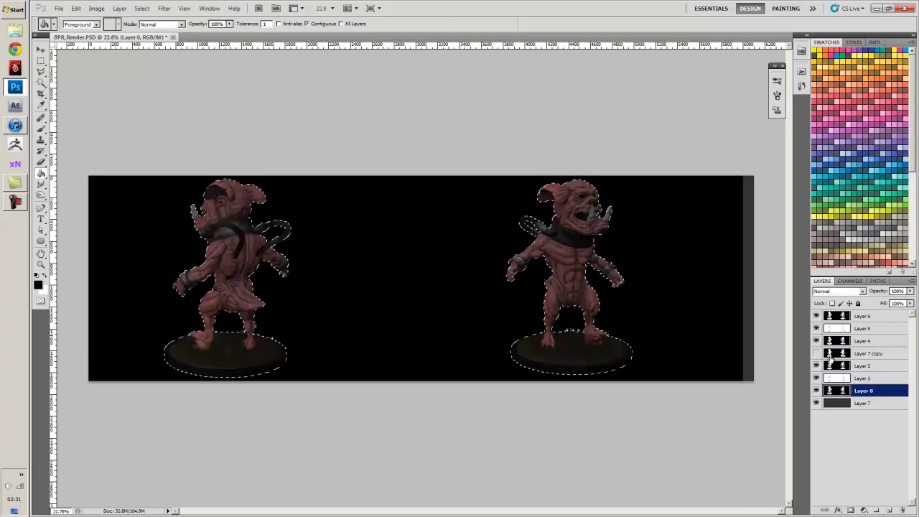
click(829, 353)
drag(829, 353, 902, 509)
Clear the selection and hide upper pass layers to inspect the cut-out around the front figure's head and arms
alt+scroll(642, 293, up, 3)
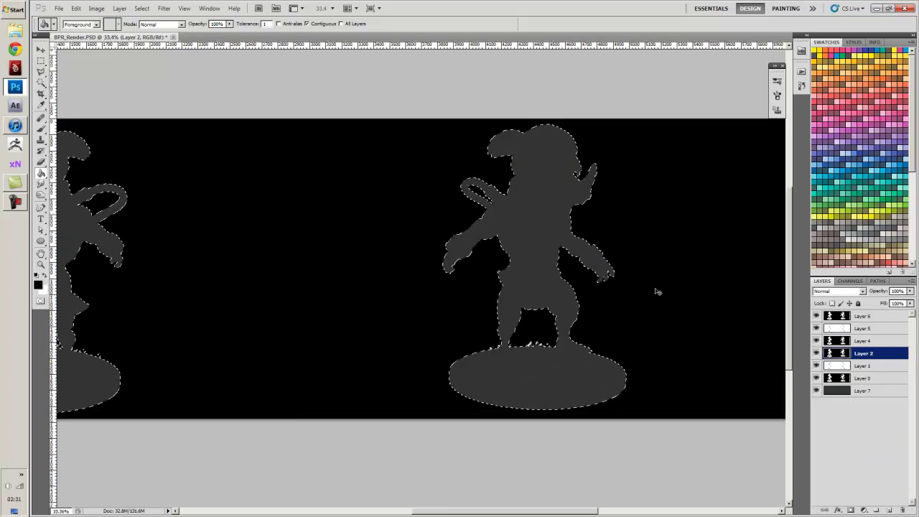
alt+scroll(648, 200, up, 5)
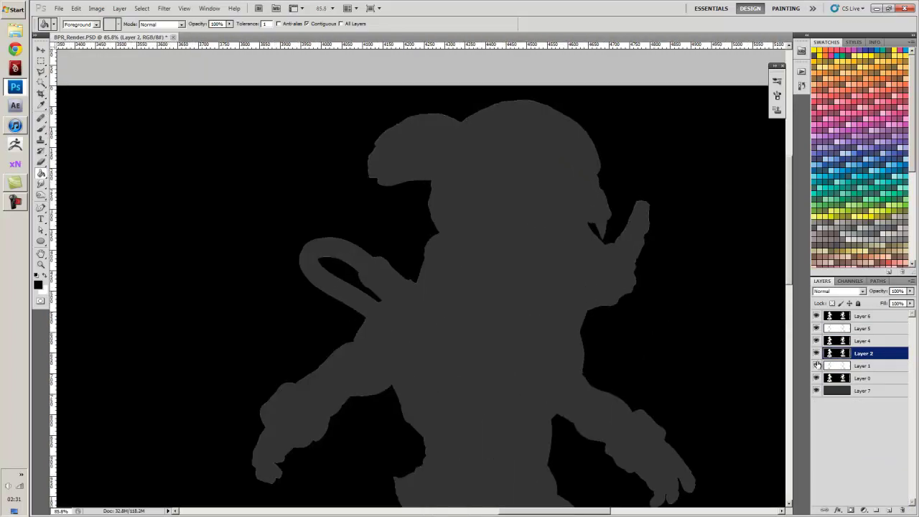
click(815, 316)
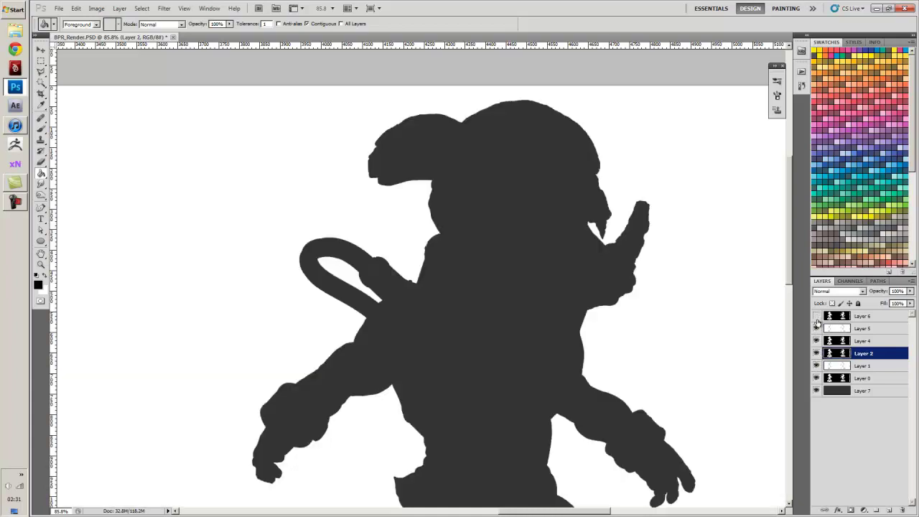
click(816, 328)
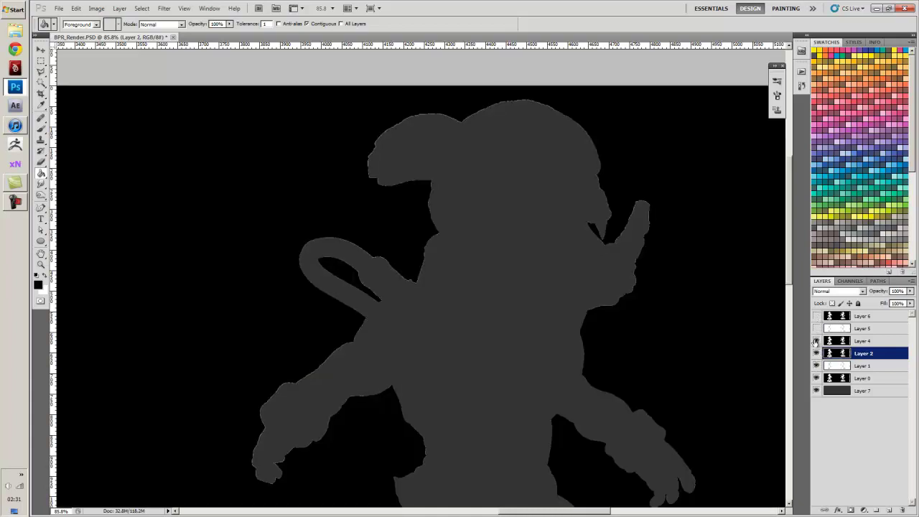
click(815, 377)
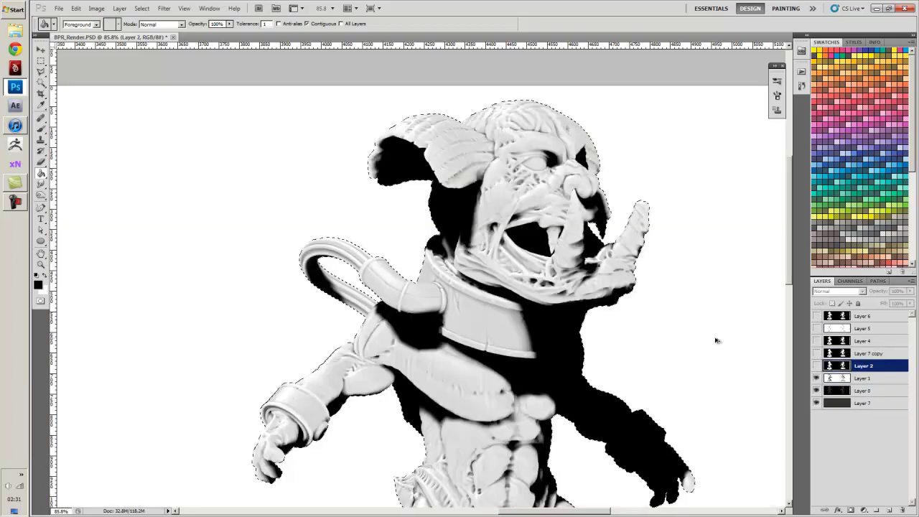
Undo the figure-area deletions on the pass layers and the removal of the Layer 7 copy mask layer
key(ctrl+alt+z)
key(ctrl+alt+z)
key(ctrl+alt+z)
key(ctrl+alt+z)
key(ctrl+alt+z)
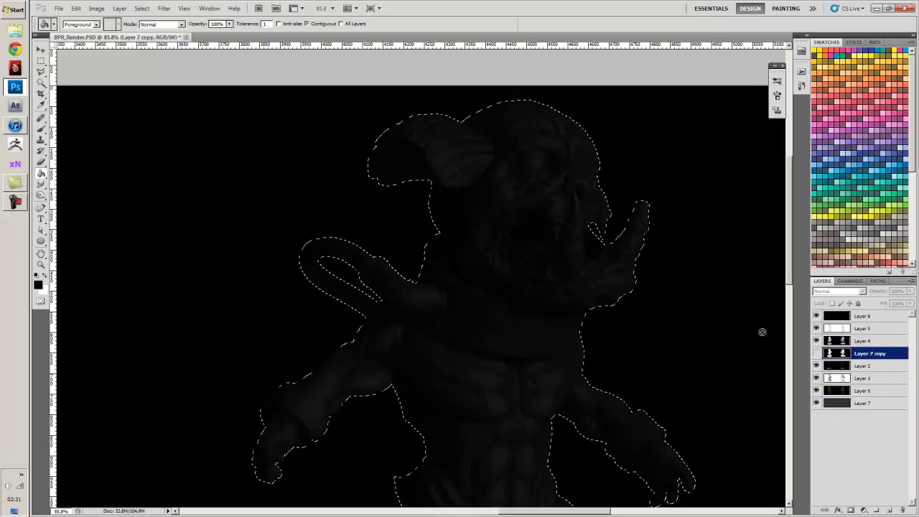
Delete the background area outside the two figures from Layers 6, 5, 4, 2, 1 and 0
click(837, 316)
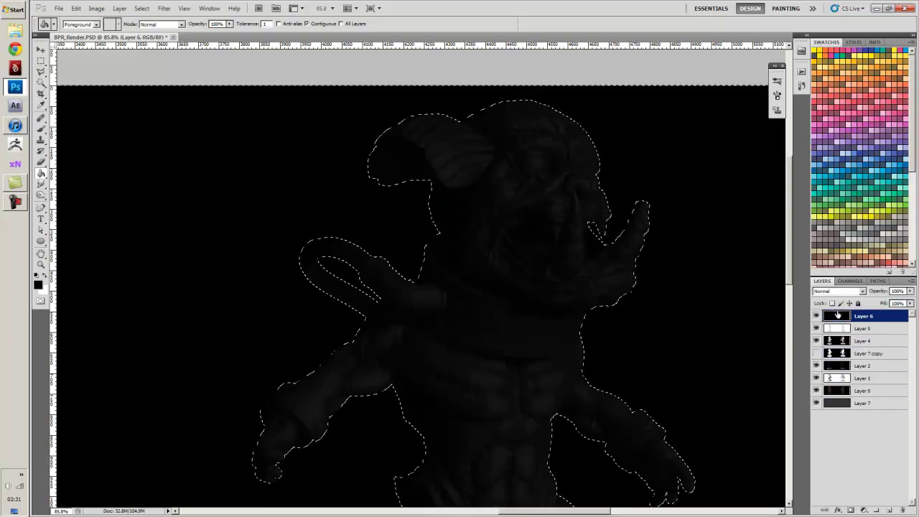
key(Delete)
key(ctrl+d)
click(837, 328)
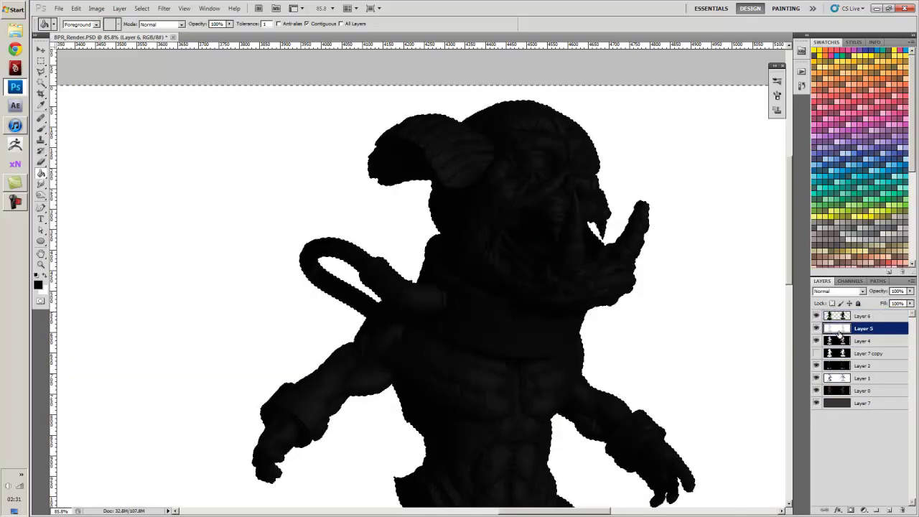
key(Delete)
click(838, 340)
key(Delete)
click(839, 365)
key(Delete)
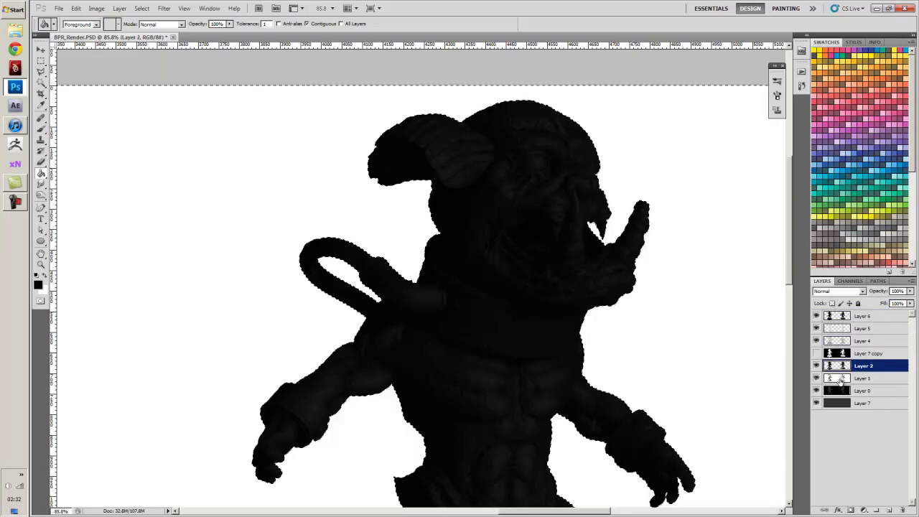
click(838, 378)
key(Delete)
click(837, 389)
key(Delete)
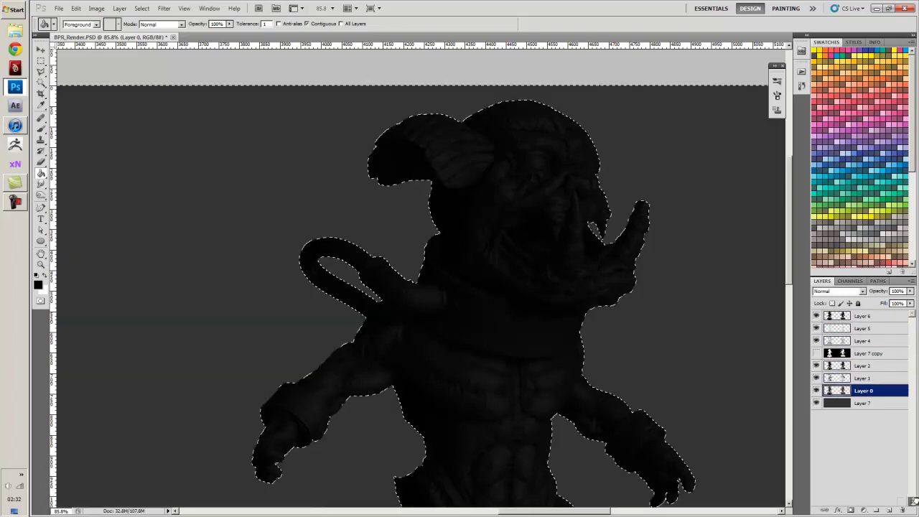
Remove the Layer 7 copy mask layer and clear the selection, checking the cut-out edges around the front figure's arm
drag(903, 508, 902, 509)
alt+scroll(651, 339, down, 4)
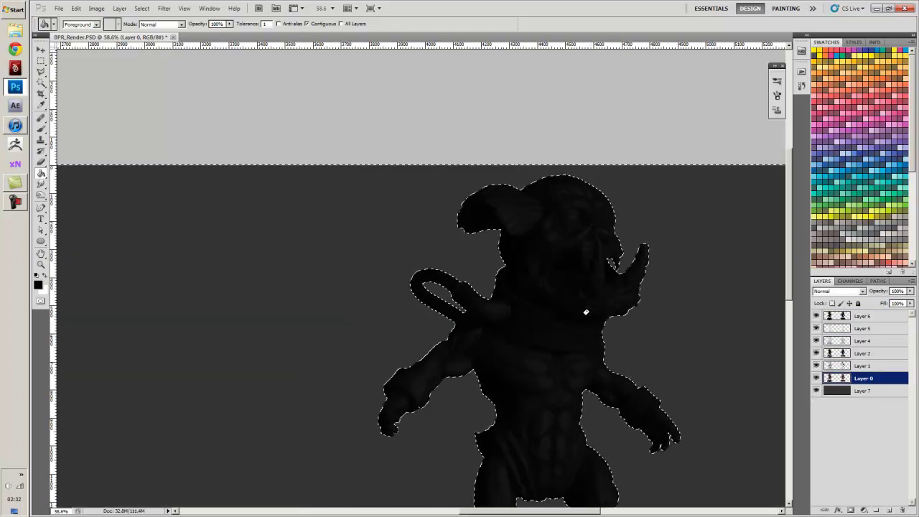
key(ctrl+d)
alt+scroll(394, 272, down, 2)
drag(412, 291, 526, 211)
alt+scroll(564, 257, up, 4)
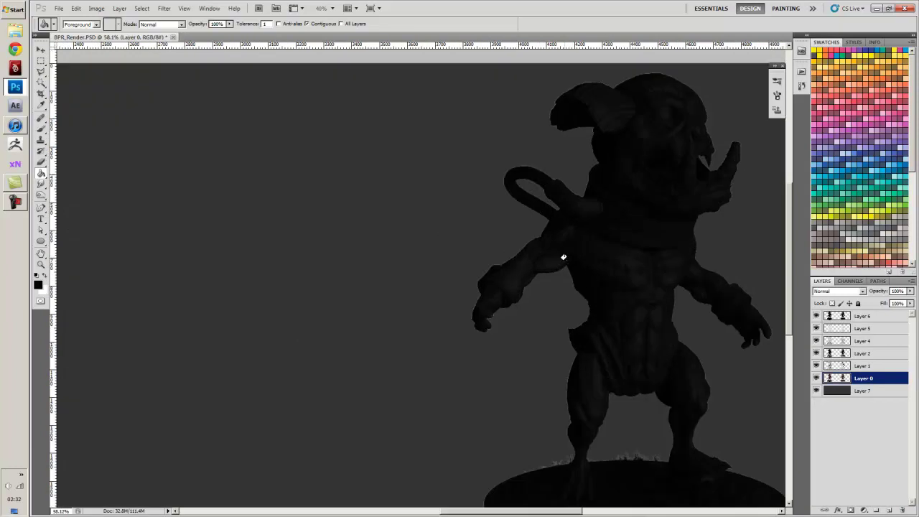
alt+scroll(565, 259, up, 3)
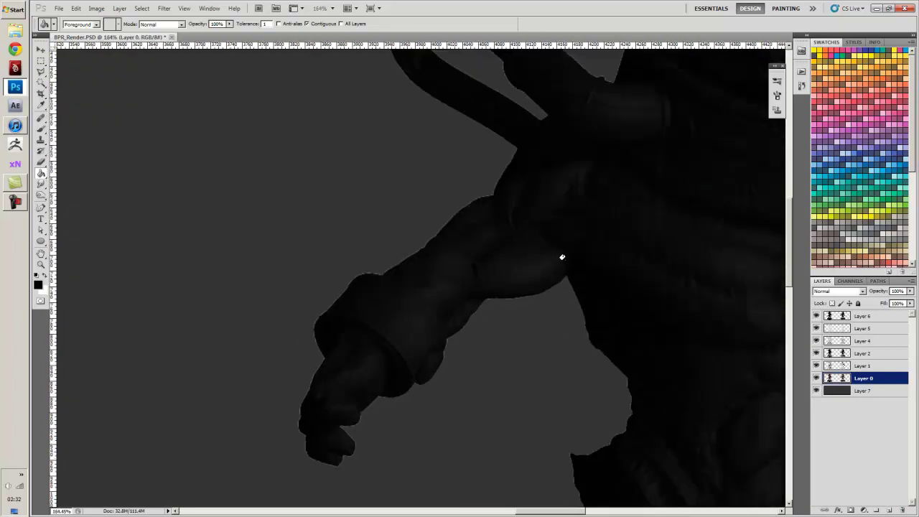
Examine the outer edges of both figures against the dark background, and compare the image with and without Layer 6
drag(564, 257, 574, 362)
drag(593, 276, 472, 383)
drag(529, 258, 366, 228)
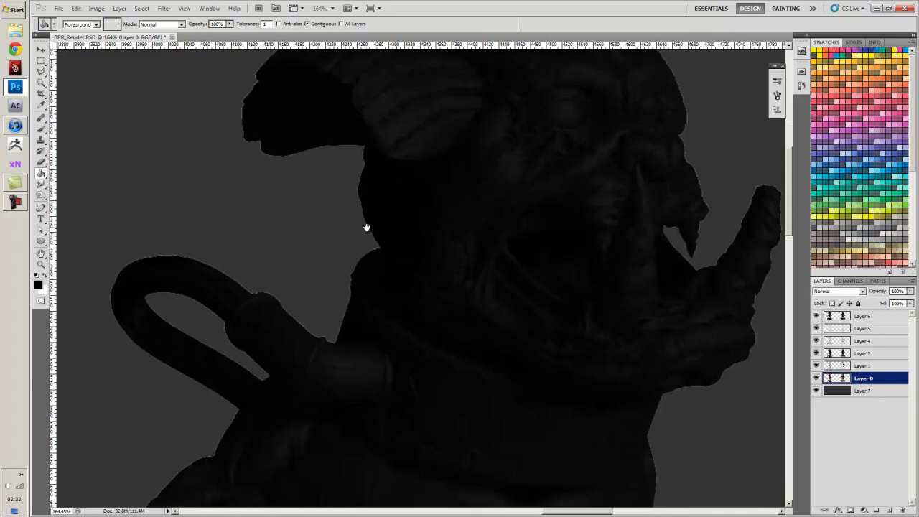
click(816, 316)
click(816, 316)
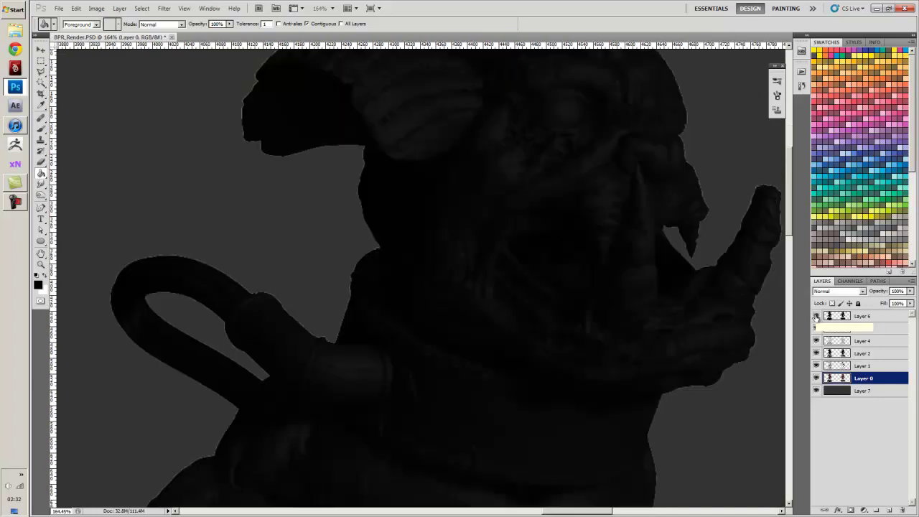
alt+scroll(537, 332, down, 2)
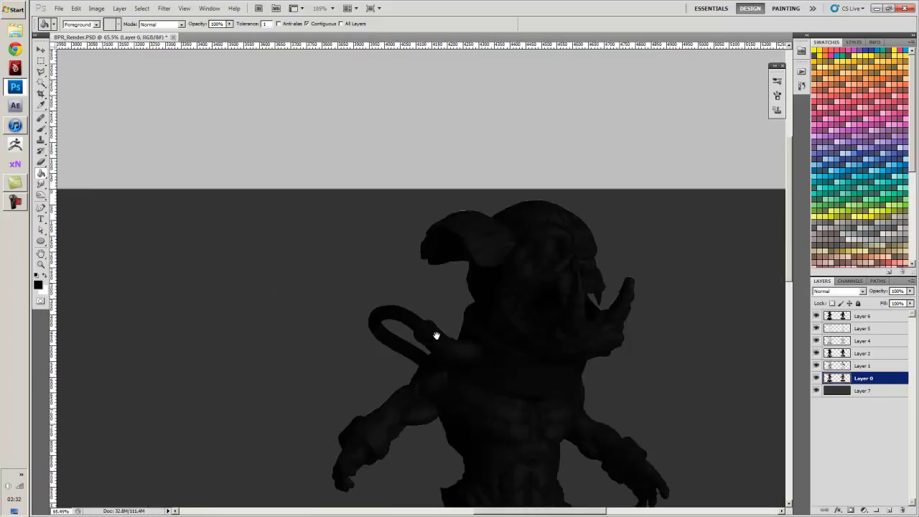
drag(382, 318, 747, 281)
alt+scroll(507, 265, up, 5)
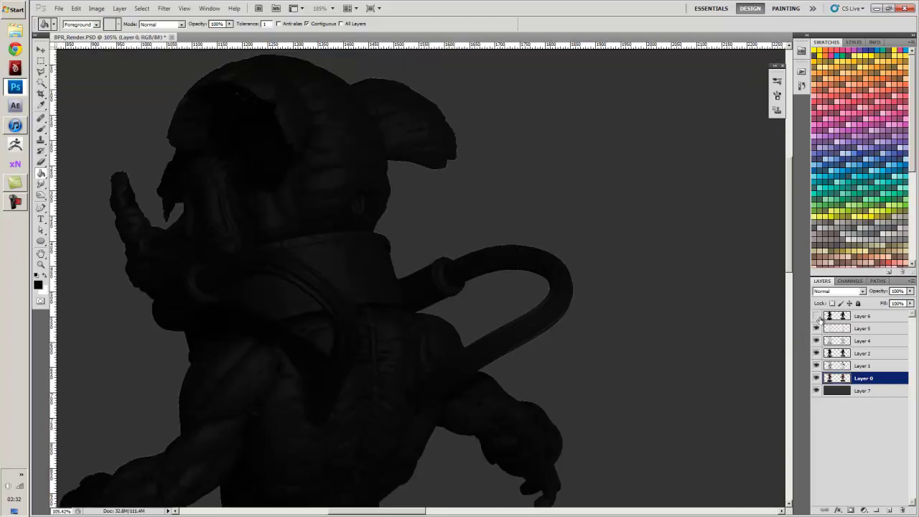
Hide Layers 1, 2, 4, 5 and 6 and apply a Sharpen filter to the colour render on Layer 0
drag(819, 318, 817, 374)
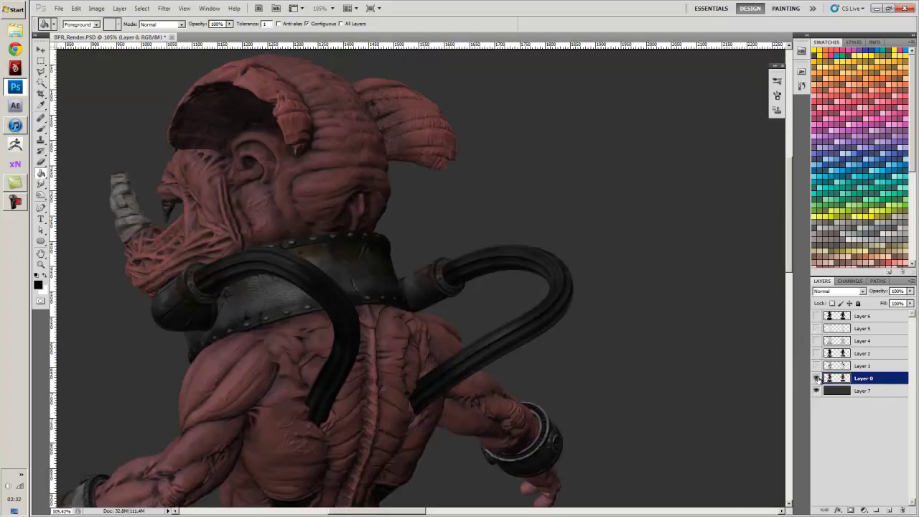
drag(537, 432, 656, 277)
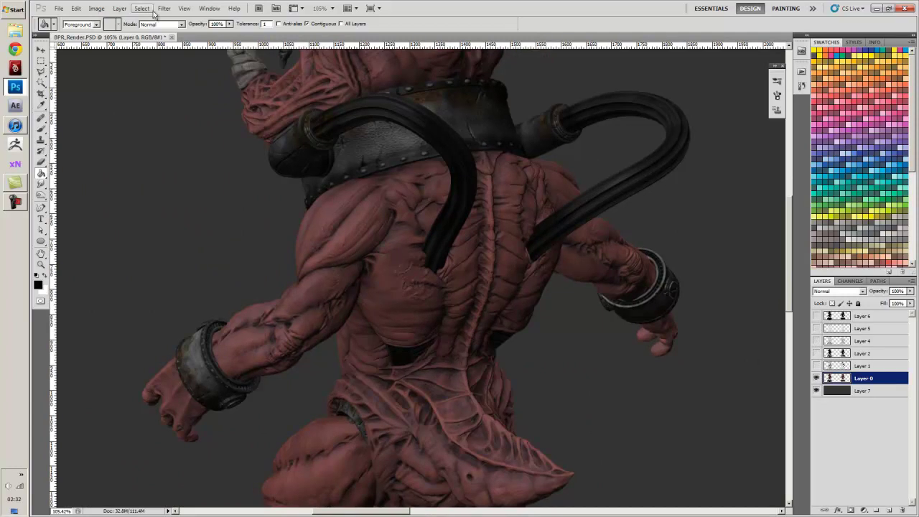
click(163, 8)
mouse_move(185, 140)
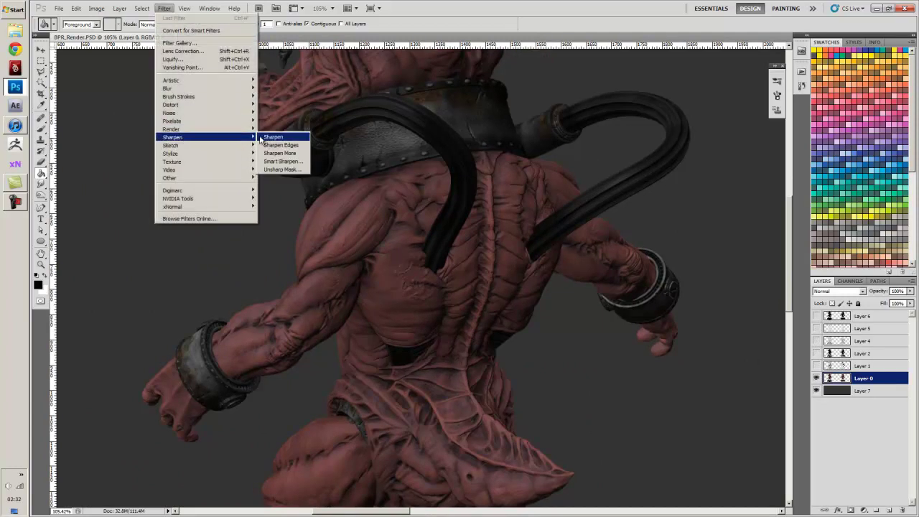
click(295, 161)
drag(375, 175, 396, 287)
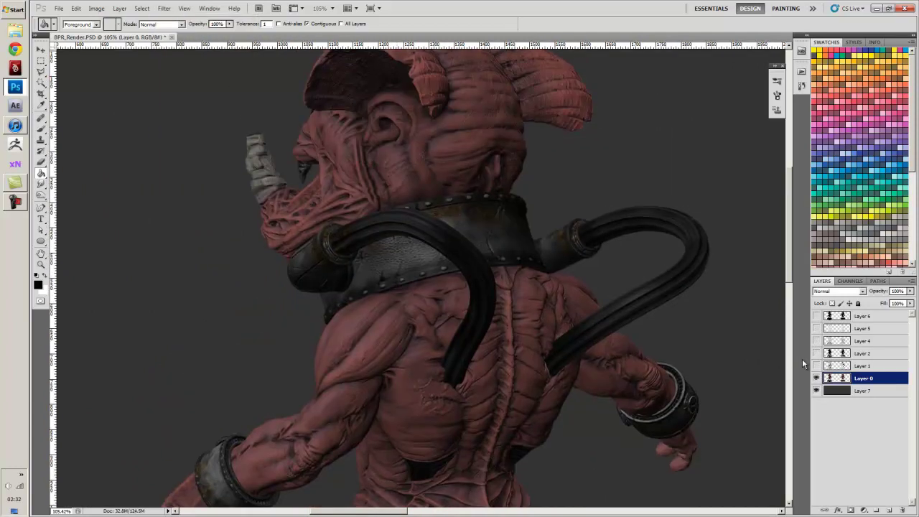
Show all layers again and apply the same sharpening to Layers 1, 2, 4, 5 and 6 in turn
drag(817, 365, 818, 316)
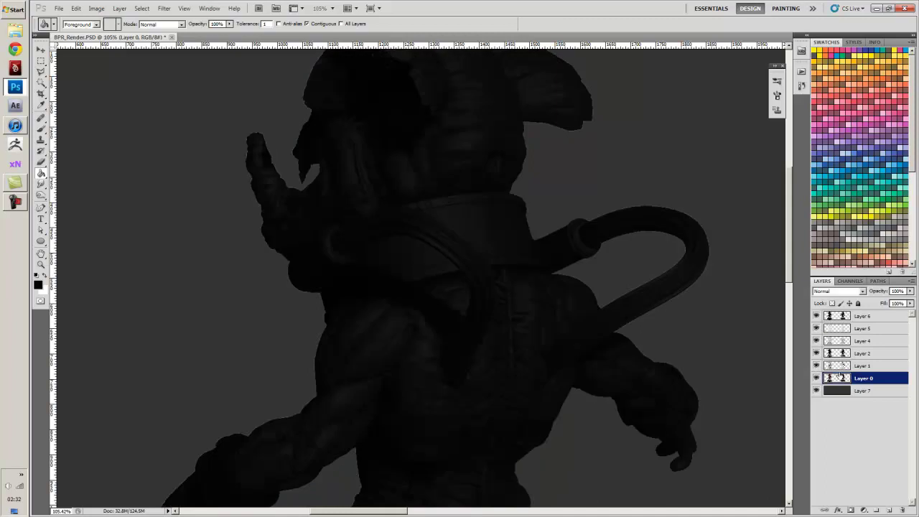
click(843, 366)
click(839, 355)
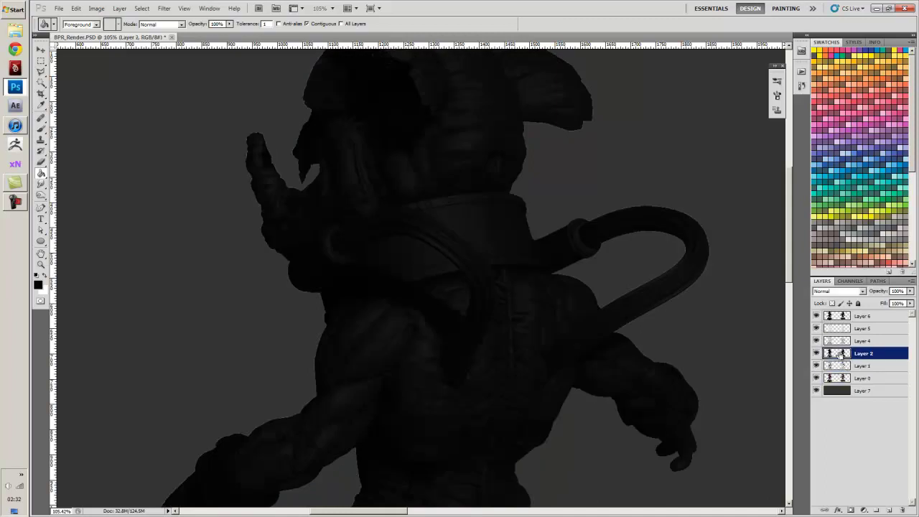
click(838, 340)
click(836, 326)
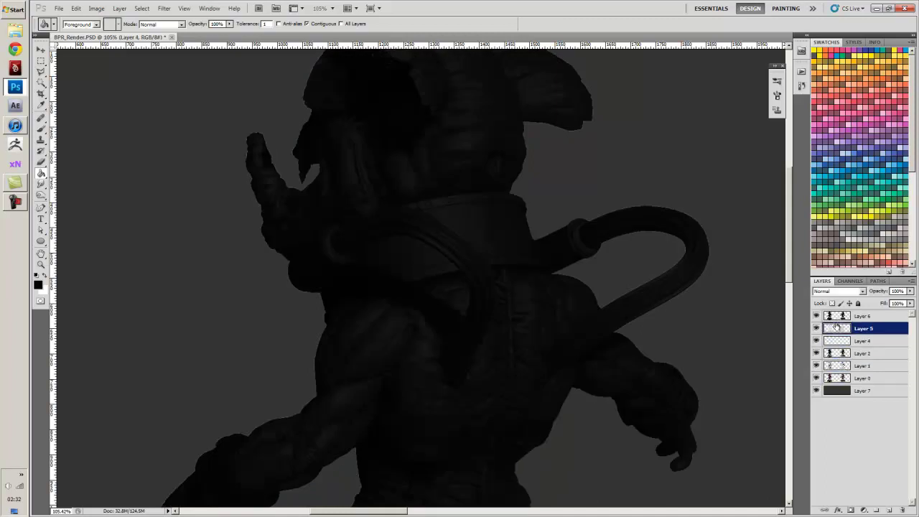
click(835, 316)
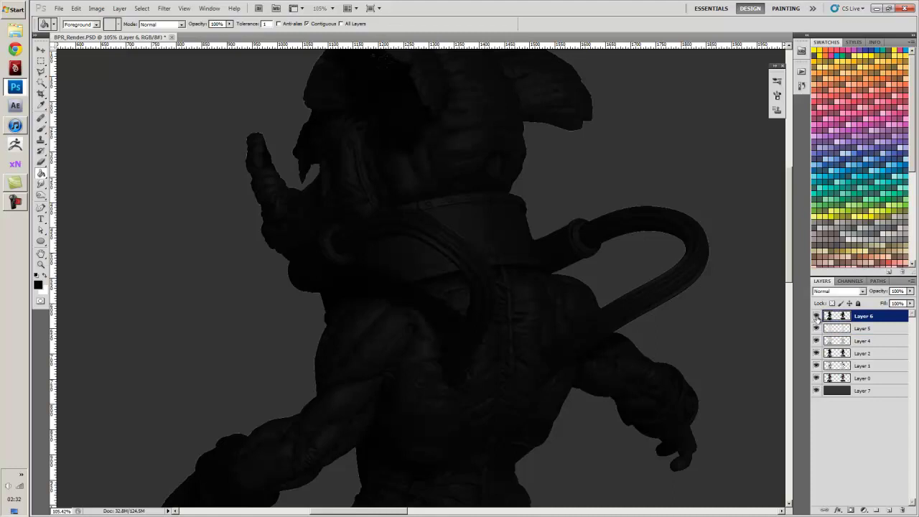
Hide every layer above Layer 0 so only the colour render and the background are visible
drag(815, 318, 815, 378)
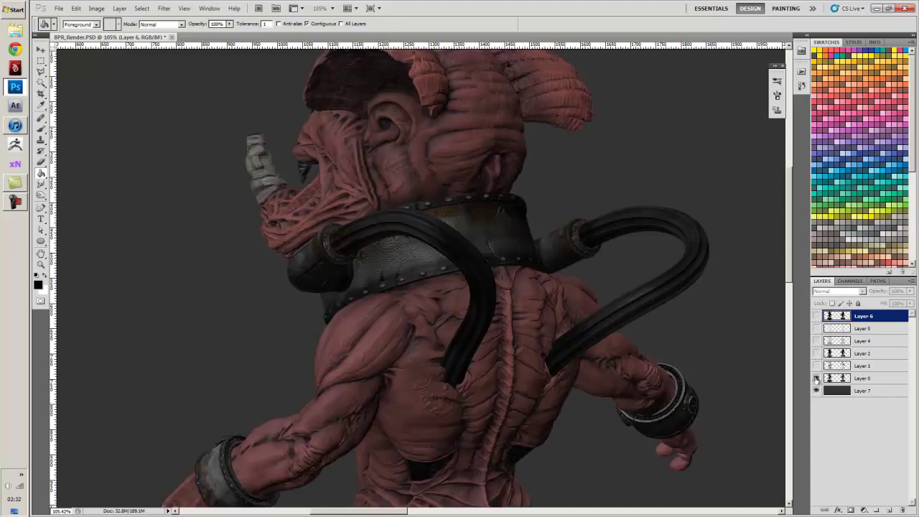
click(815, 353)
click(816, 353)
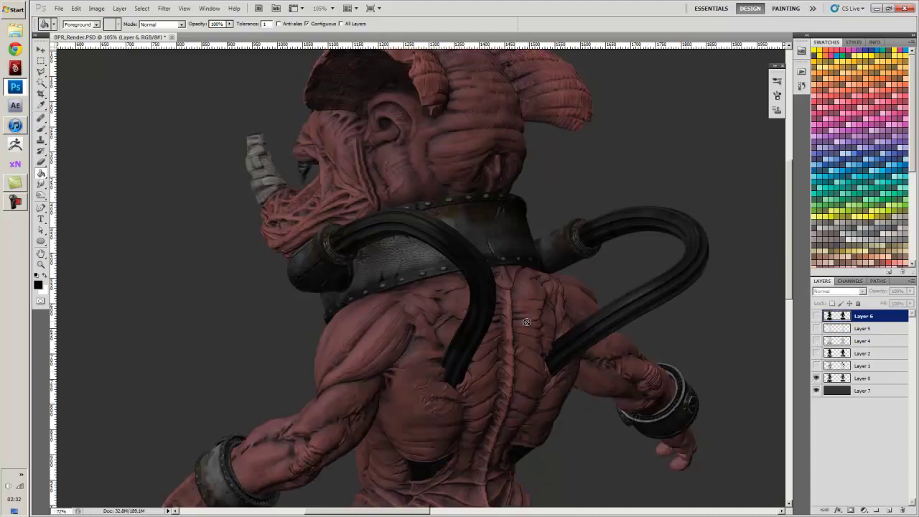
scroll(526, 321, down, 2)
drag(507, 358, 483, 303)
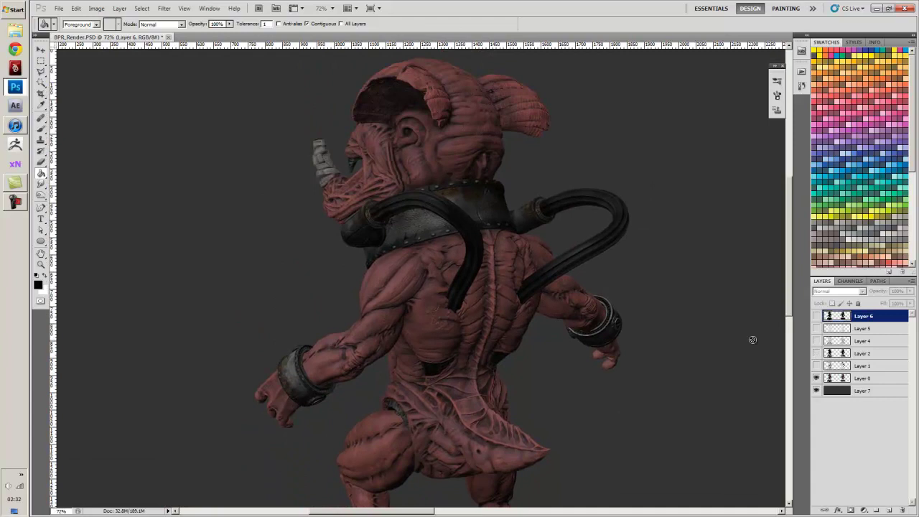
Preview Layer 4 and Layer 5 one at a time over the colour render
click(817, 341)
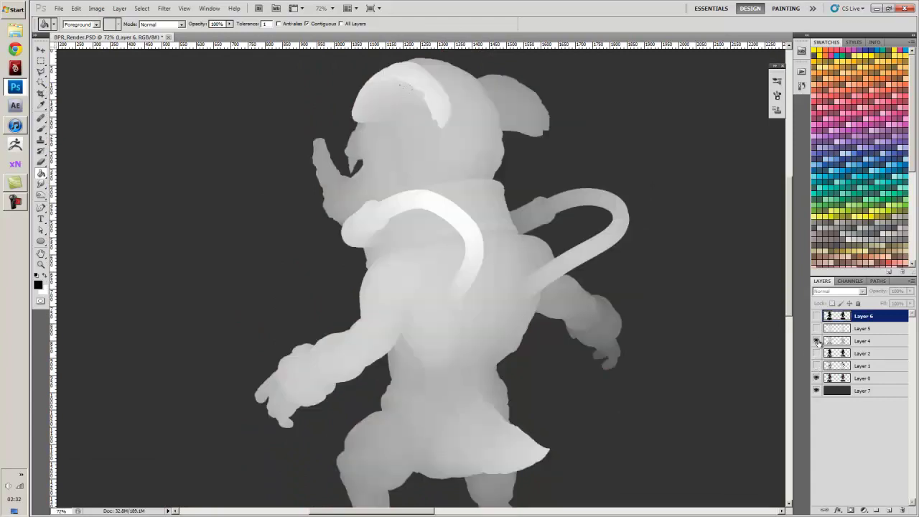
click(816, 340)
click(817, 328)
click(817, 328)
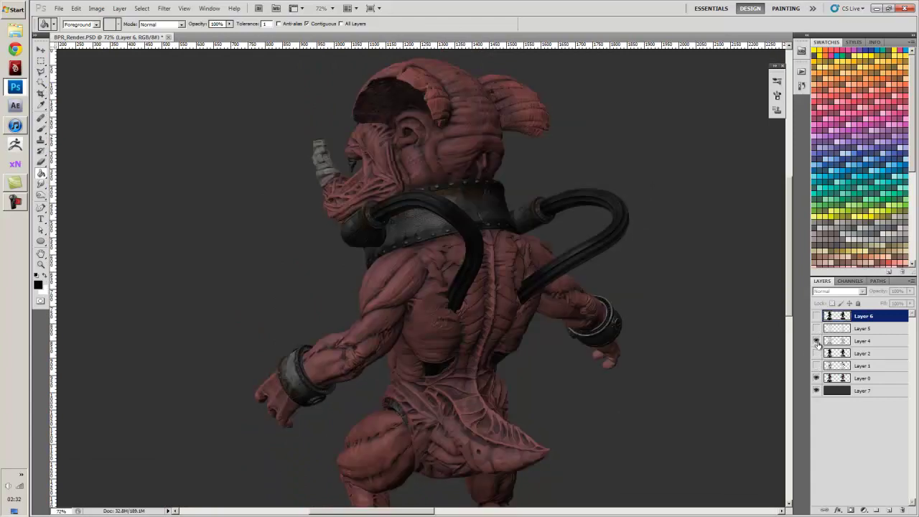
click(816, 341)
click(816, 341)
Show Layer 5, move it directly above Layer 0 and set its blending mode to Multiply
click(817, 328)
click(830, 328)
double_click(831, 329)
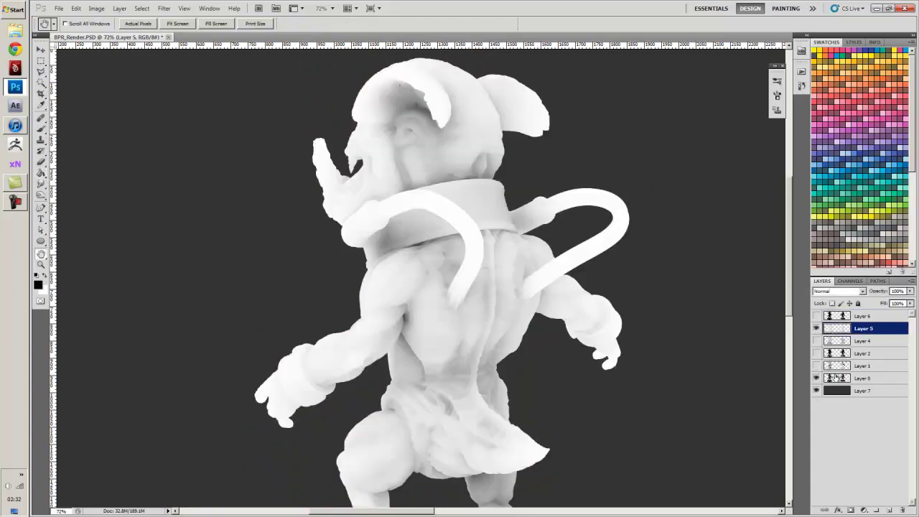
click(828, 241)
drag(844, 333, 838, 372)
click(831, 292)
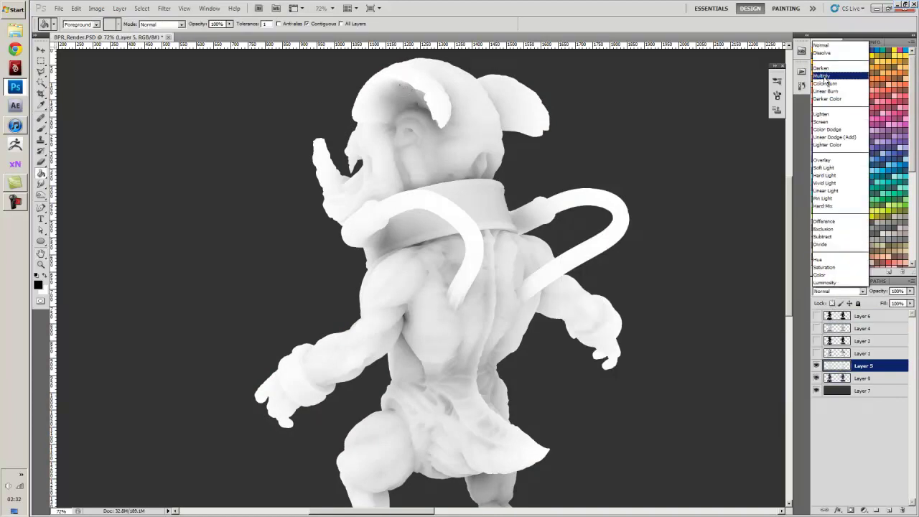
click(825, 76)
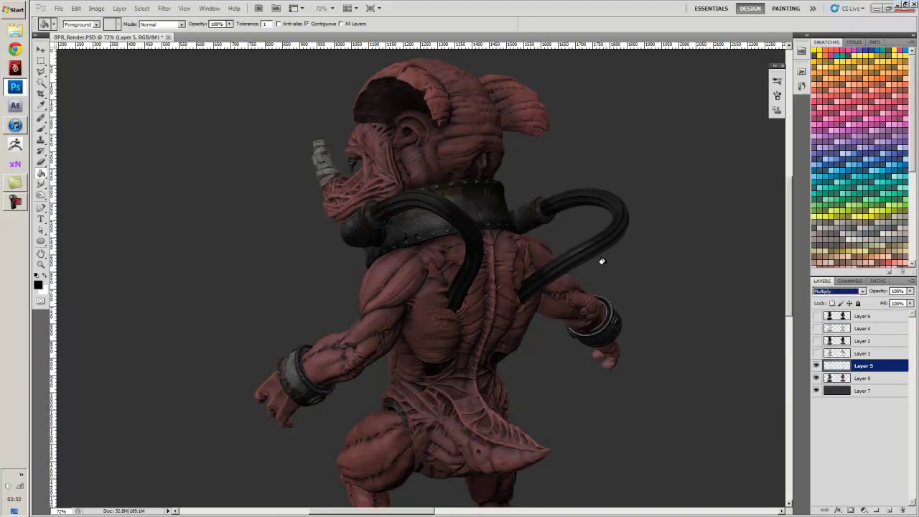
Preview Layers 6, 4 and 2 one after another to identify each render pass
key(Down)
click(816, 317)
click(815, 317)
click(816, 329)
click(816, 329)
click(816, 341)
click(815, 341)
Show the shadow pass on Layer 1, try the Darken blending mode on it, and set it to Multiply
click(816, 353)
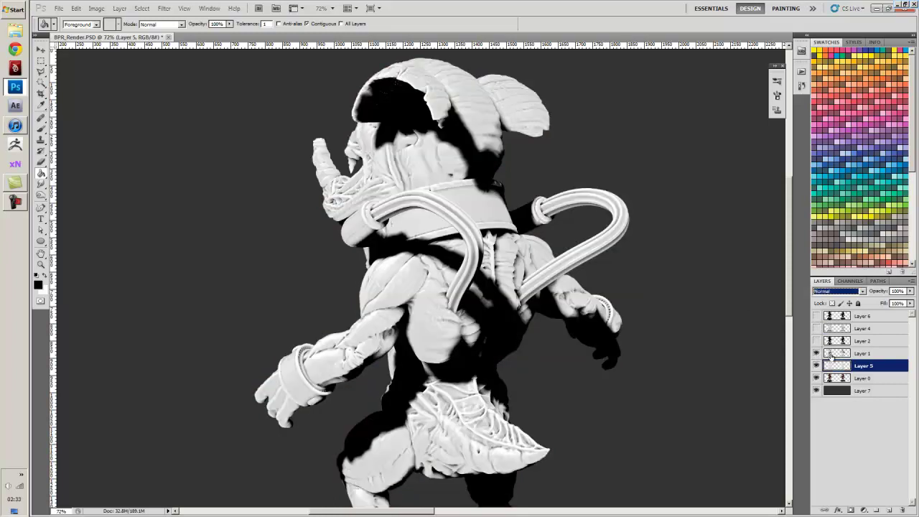
click(832, 354)
click(836, 290)
click(819, 79)
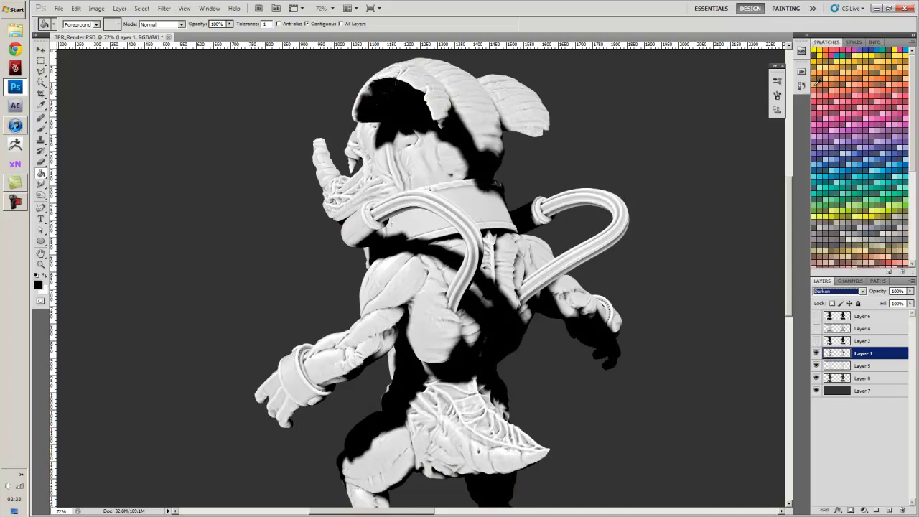
click(825, 292)
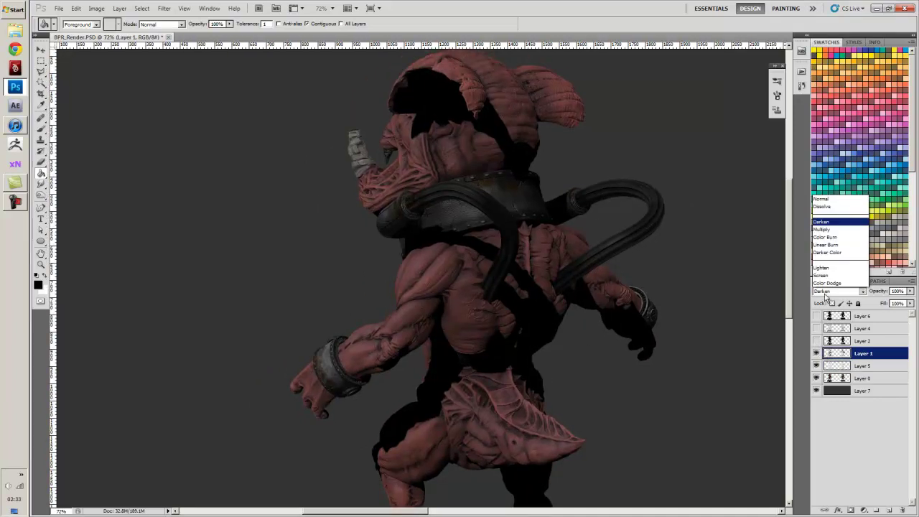
click(829, 72)
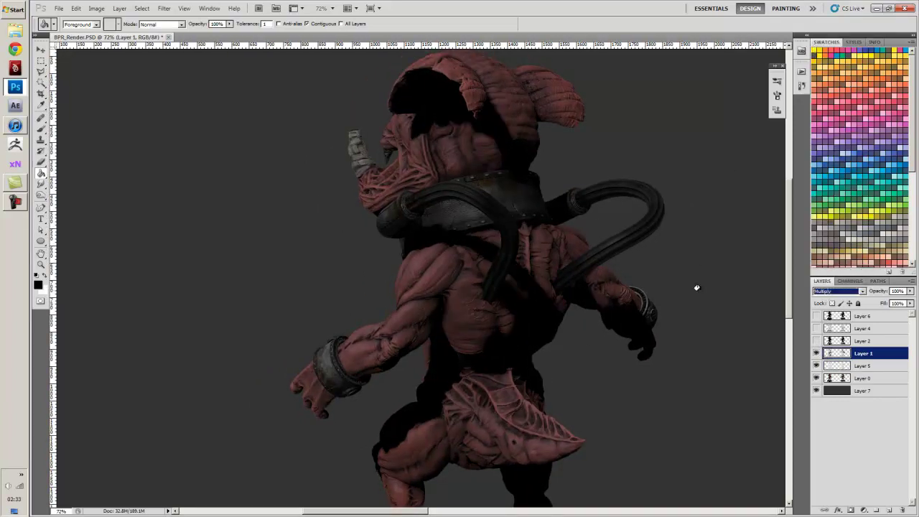
key(space)
drag(607, 364, 596, 387)
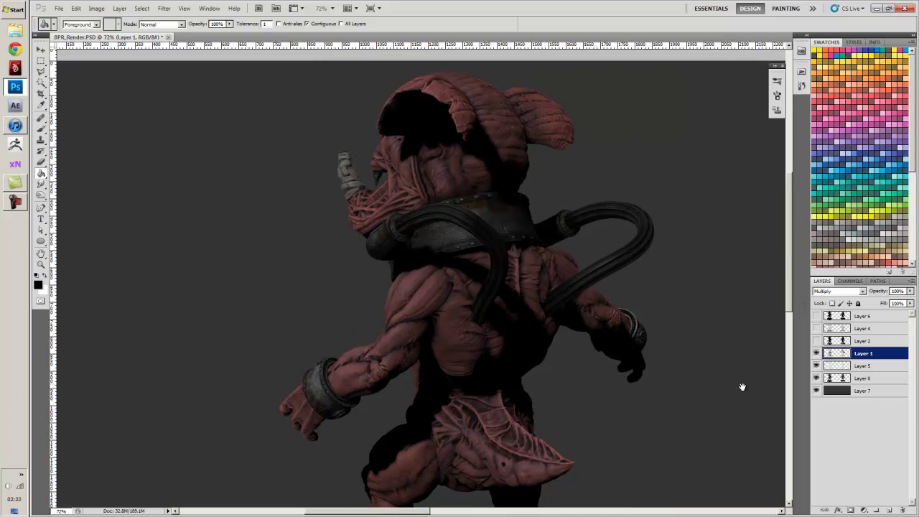
Compare the image with and without Layer 5 and lower Layer 1's opacity to 66%
click(816, 366)
click(816, 366)
drag(899, 303, 896, 303)
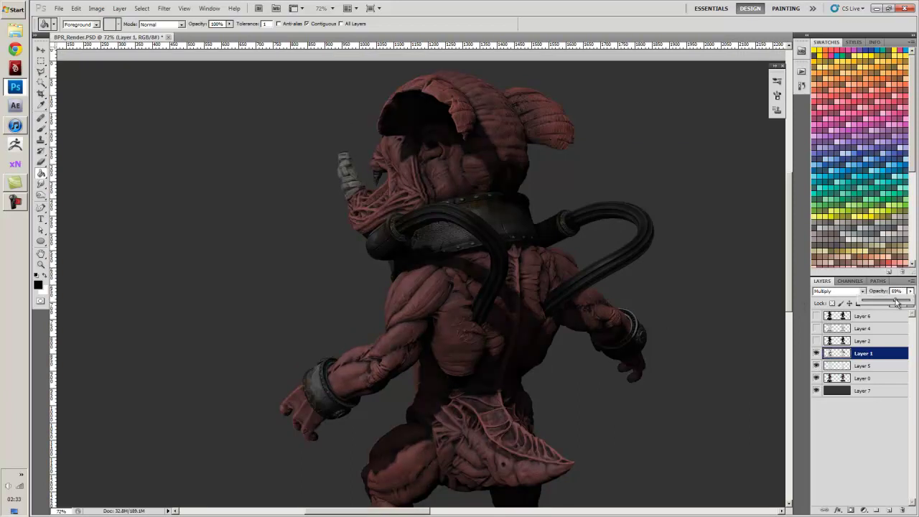
Examine the blended shading on the front-view figure, both as a whole and up close on its head and torso
key(space)
drag(611, 312, 279, 294)
drag(332, 260, 147, 300)
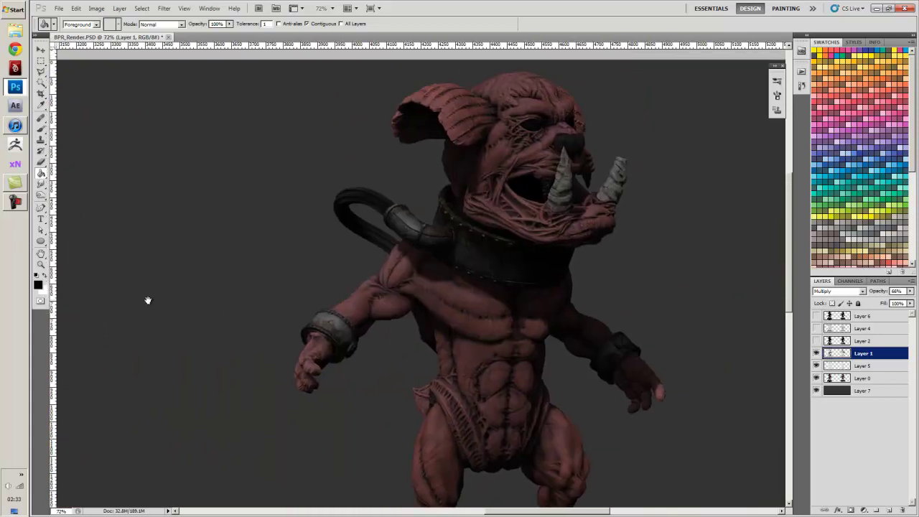
alt+scroll(195, 319, down, 3)
drag(155, 387, 290, 382)
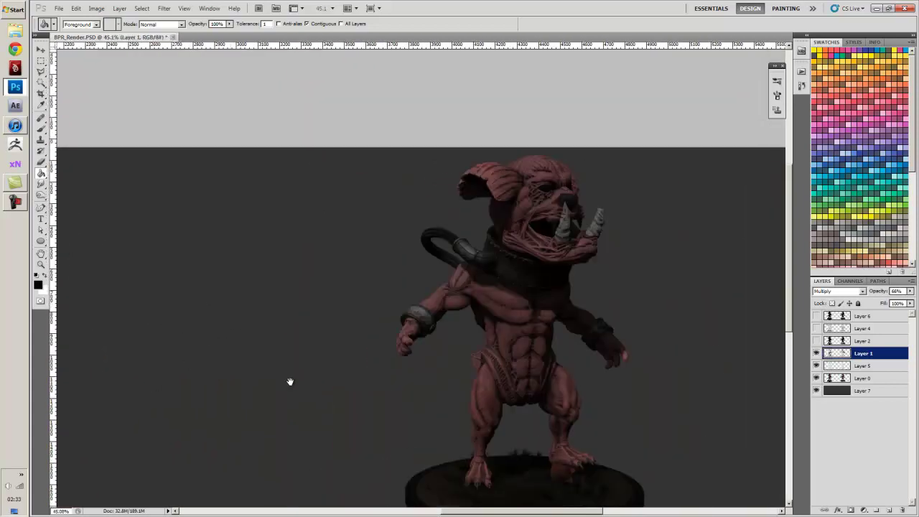
alt+scroll(326, 275, up, 2)
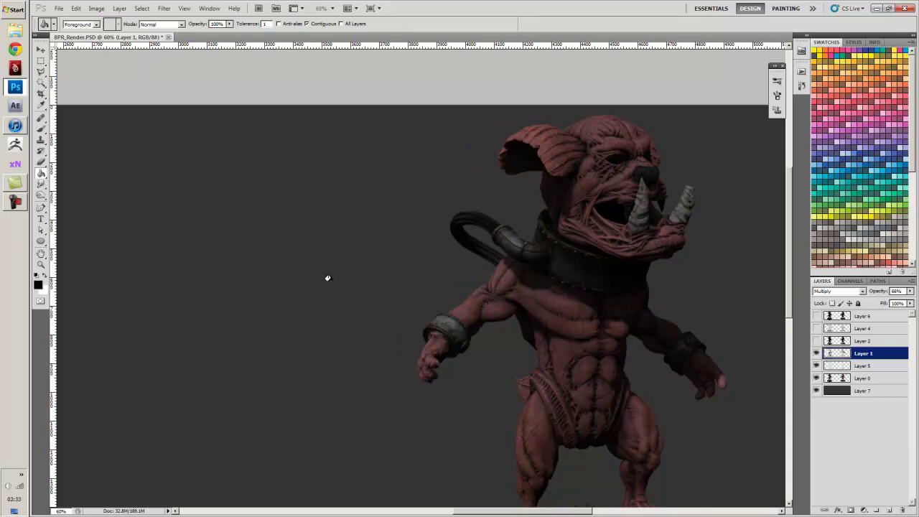
alt+scroll(340, 281, up, 3)
drag(503, 250, 248, 311)
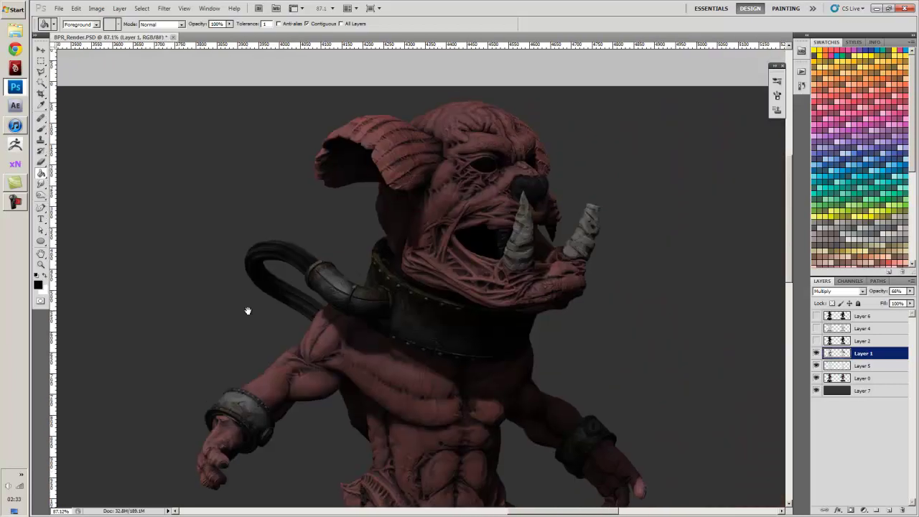
drag(346, 316, 429, 297)
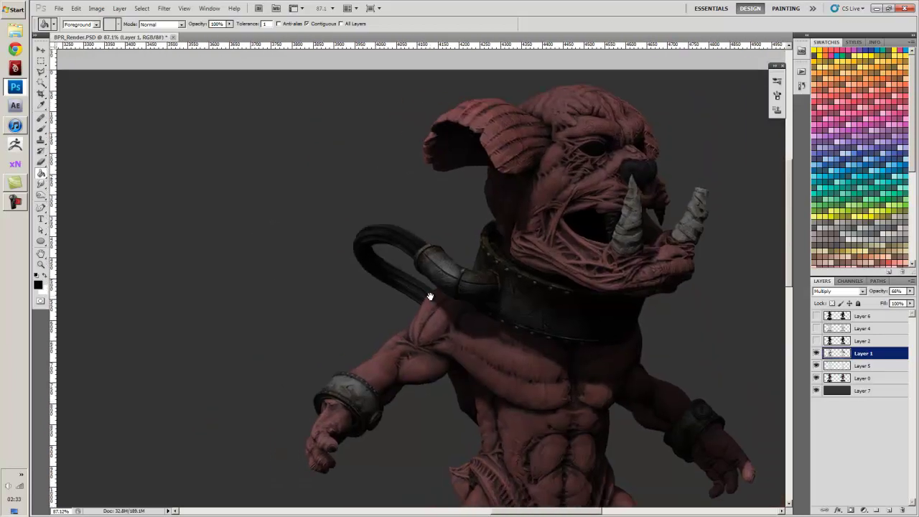
Preview Layer 4 and move it above Layer 6 to the top of the layer stack
click(816, 327)
click(816, 328)
drag(834, 329, 837, 317)
Show the light pass on Layer 2 and set its blending mode to Screen
click(816, 340)
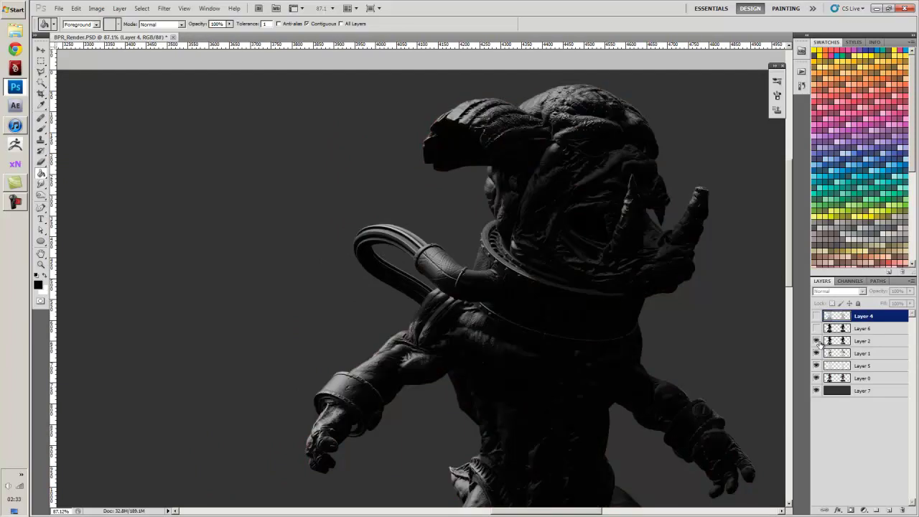
click(841, 343)
click(846, 291)
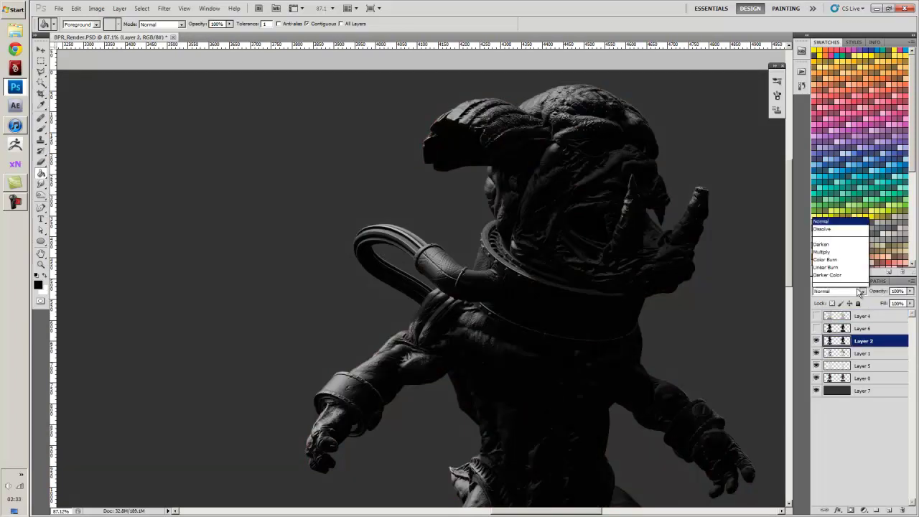
click(820, 121)
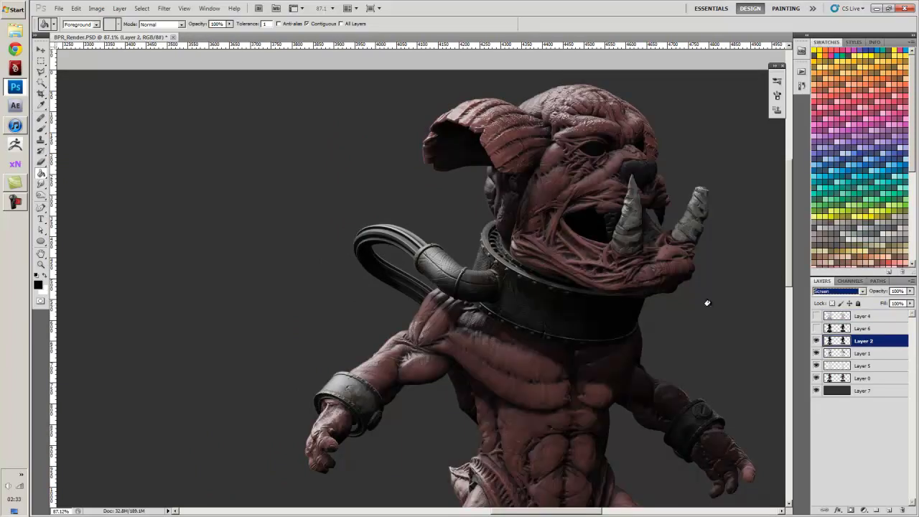
drag(167, 321, 768, 343)
drag(129, 280, 697, 242)
scroll(660, 331, down, 2)
alt+scroll(657, 332, down, 2)
drag(654, 334, 513, 226)
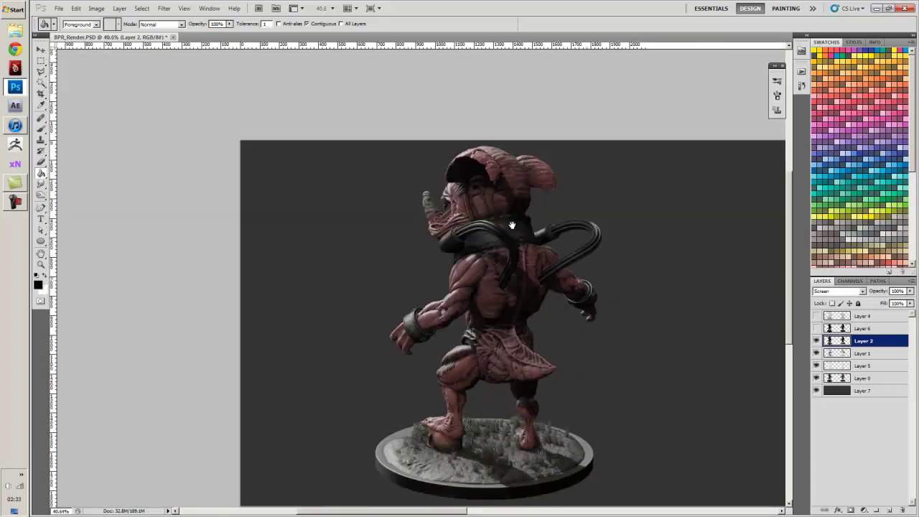
Show Layer 6 and set its blending mode to Screen
alt+scroll(450, 252, up, 1)
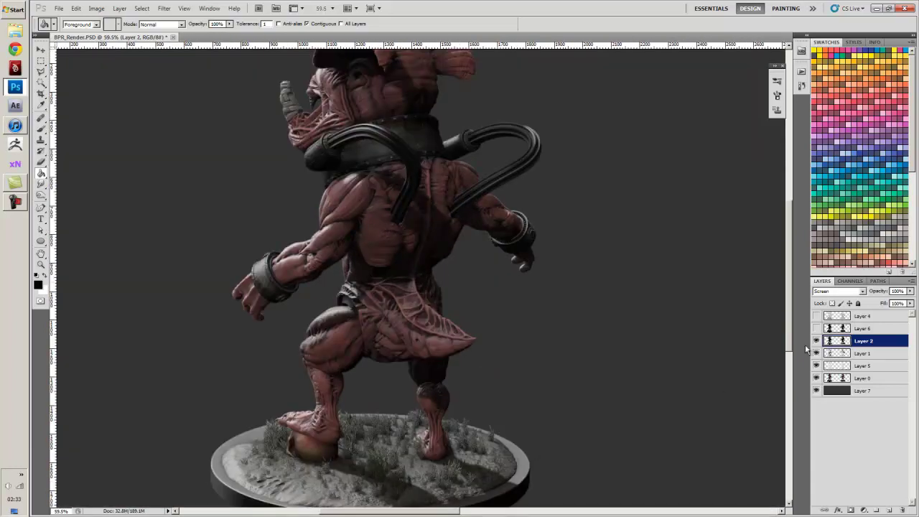
click(816, 328)
click(816, 328)
click(816, 328)
click(865, 328)
click(838, 290)
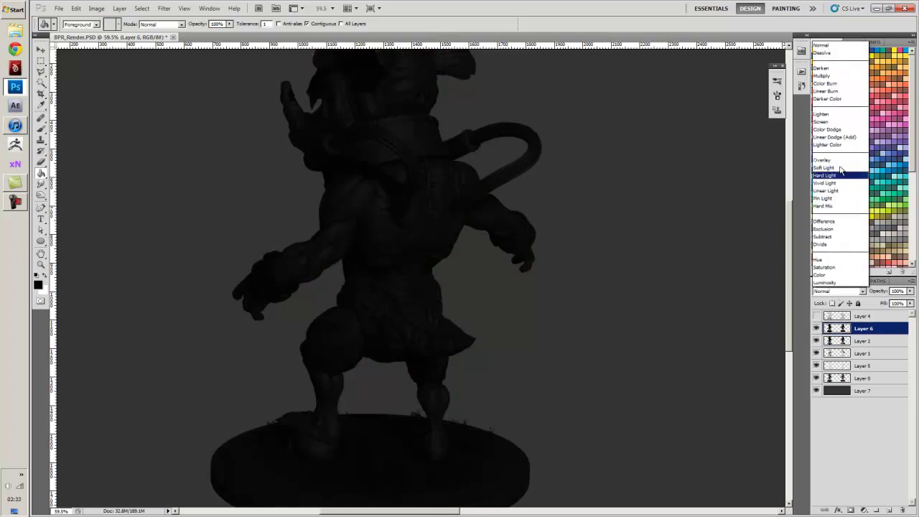
click(832, 121)
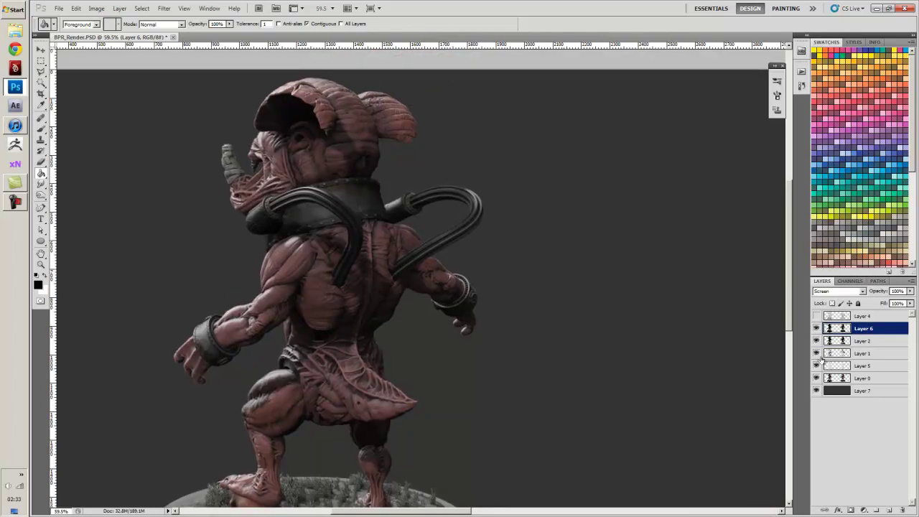
Compare the back-view figure with and without Layer 6, both above Layer 2 and moved below it
click(816, 328)
click(816, 328)
click(816, 328)
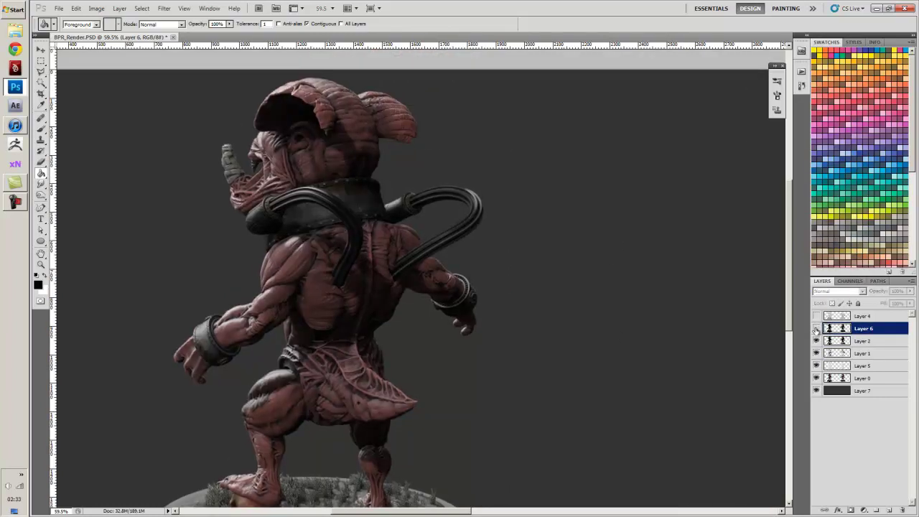
drag(825, 328, 817, 348)
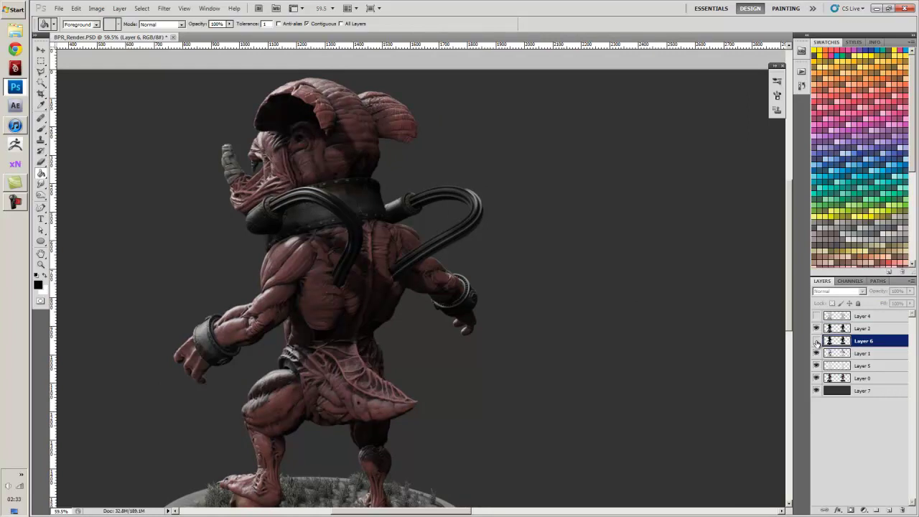
click(816, 341)
click(815, 340)
click(816, 341)
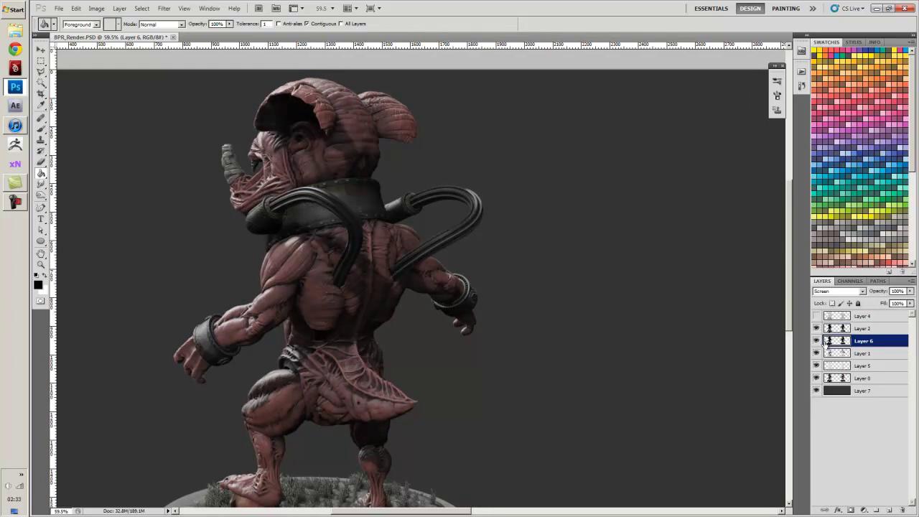
Adjust Layer 6 with Levels, setting the midtone input to 0.64 and the white input to 198
key(ctrl+l)
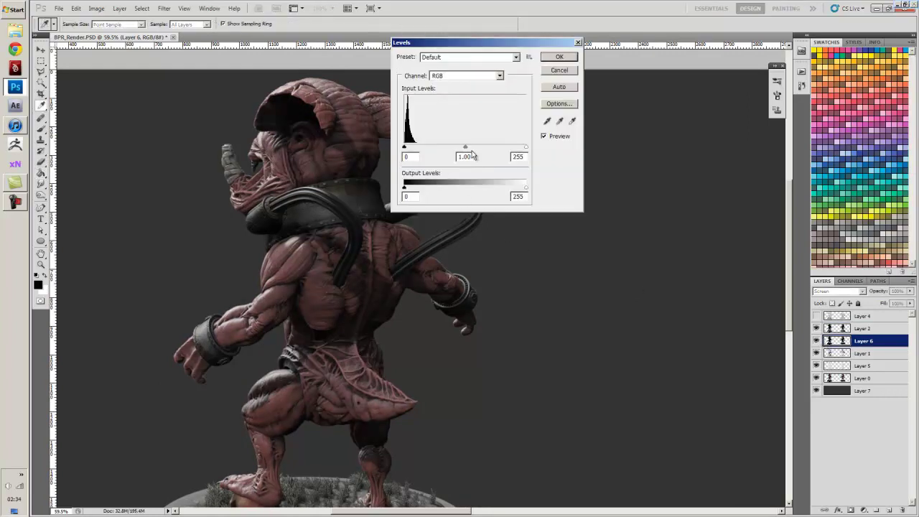
mouse_move(466, 149)
mouse_down()
mouse_move(509, 149)
mouse_move(457, 149)
mouse_up()
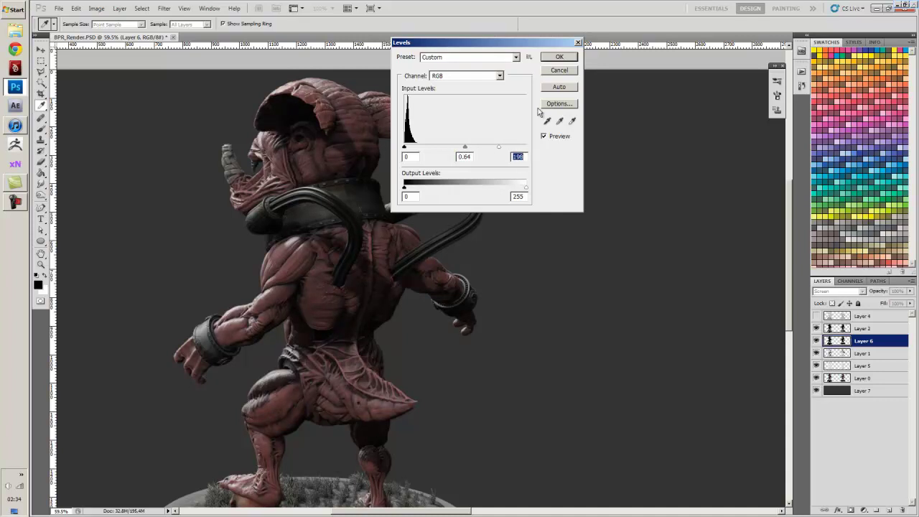
click(557, 58)
Set Layer 6's blending mode to Normal and move the layer back above Layer 2
click(838, 291)
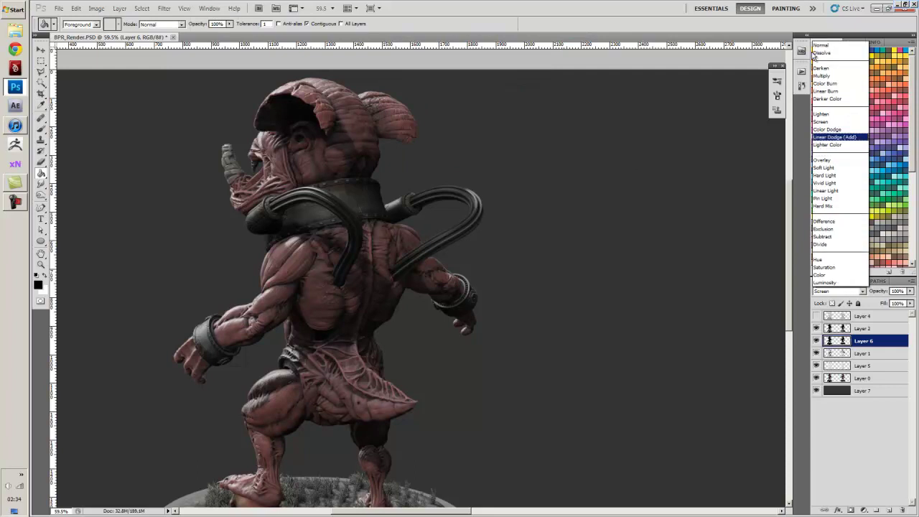
click(836, 48)
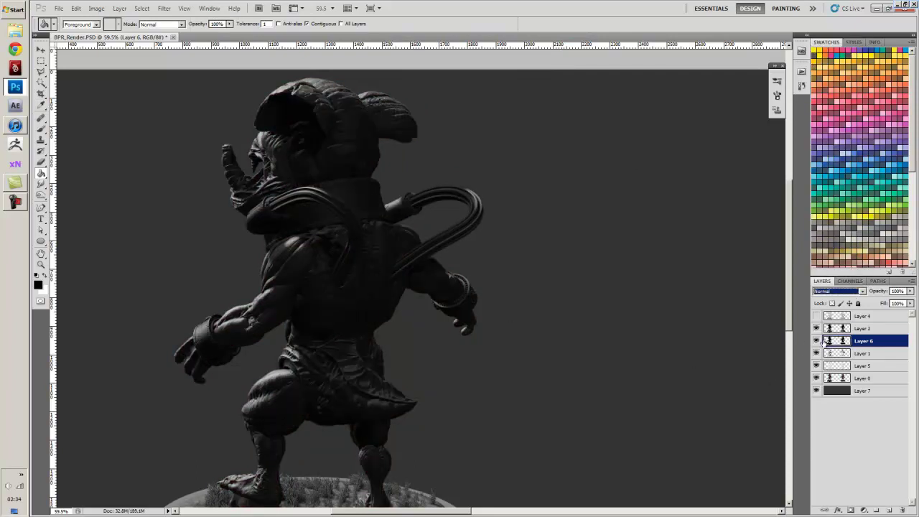
drag(822, 342, 825, 326)
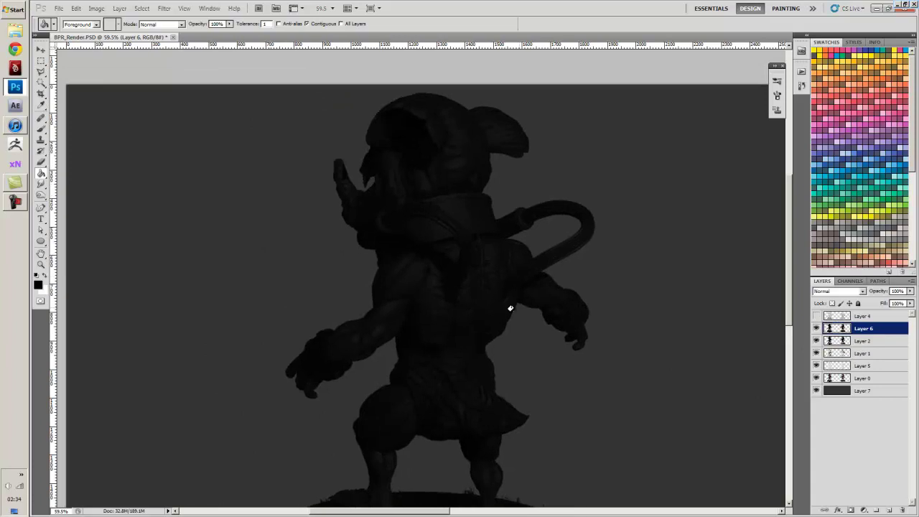
Apply a legacy Brightness/Contrast adjustment to Layer 6 with brightness -3 and contrast 61
ctrl+drag(509, 308, 491, 273)
click(119, 10)
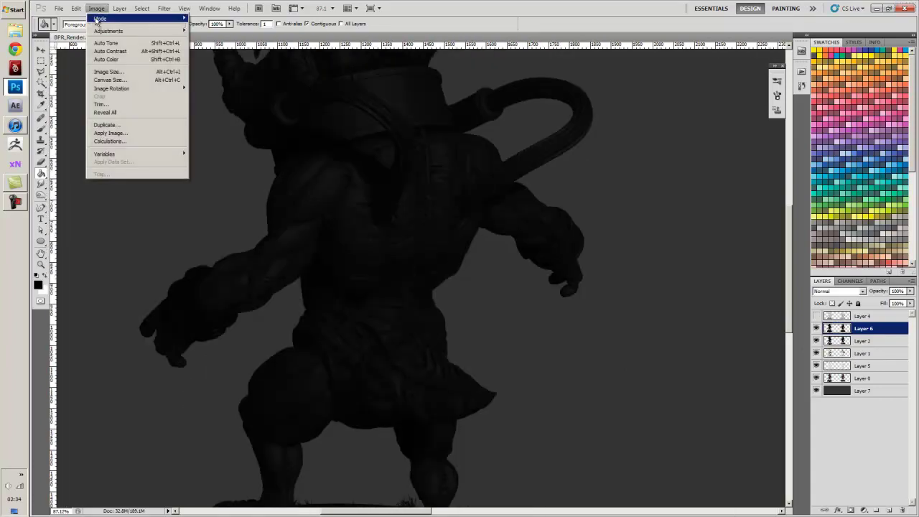
mouse_move(123, 31)
click(219, 31)
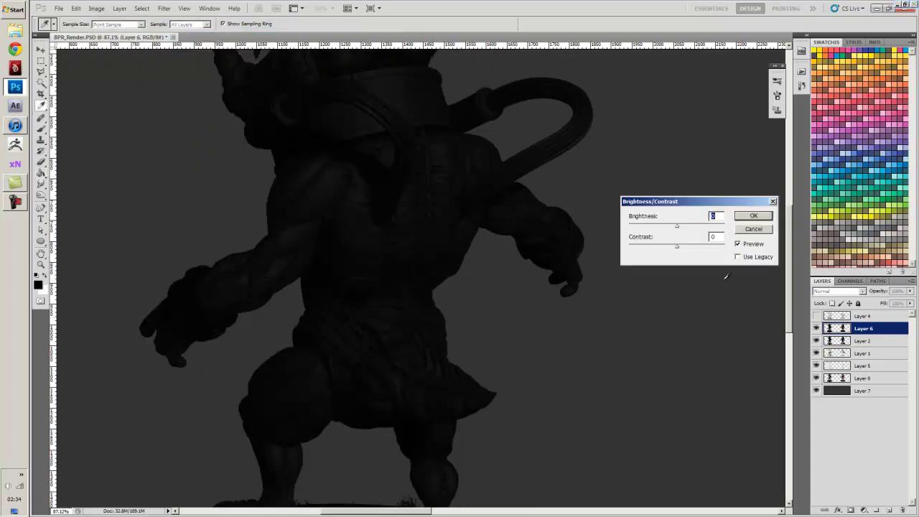
drag(677, 246, 691, 248)
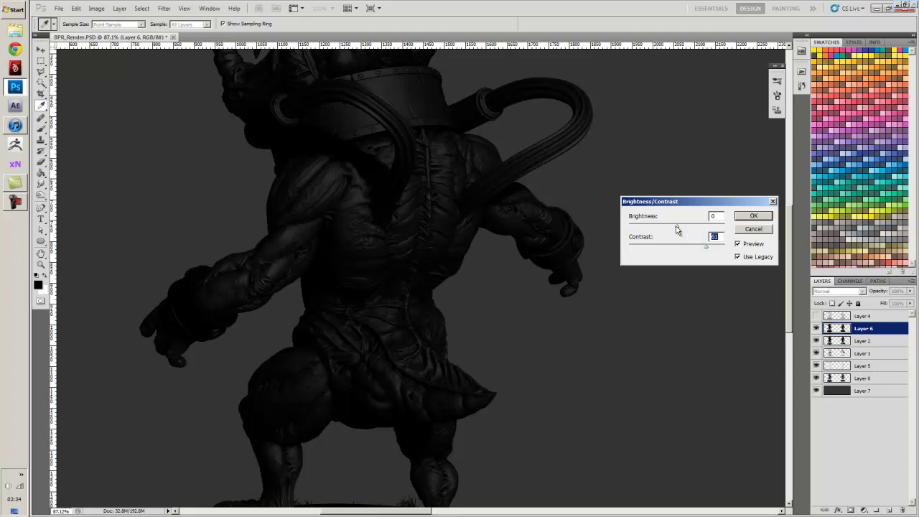
drag(676, 225, 674, 225)
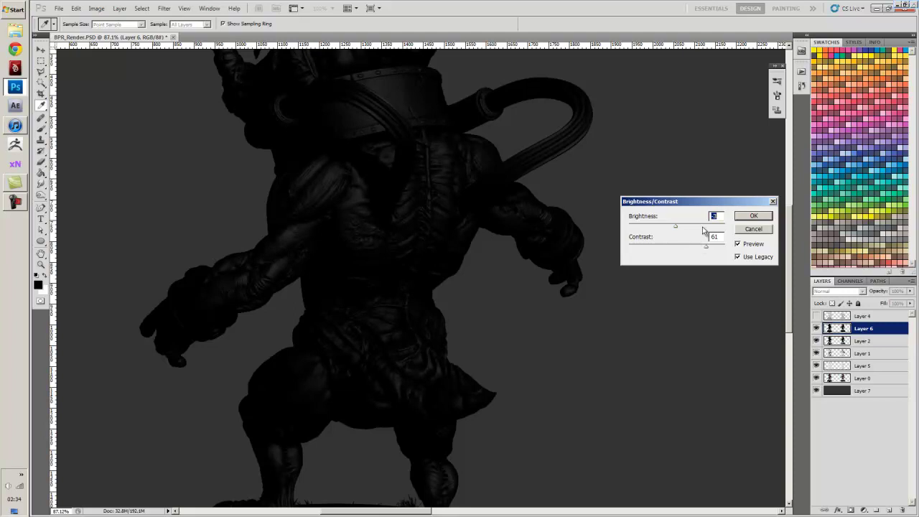
click(753, 215)
Set Layer 6's blending mode to Screen and compare the back-view figure with and without the layer
key(g)
click(836, 291)
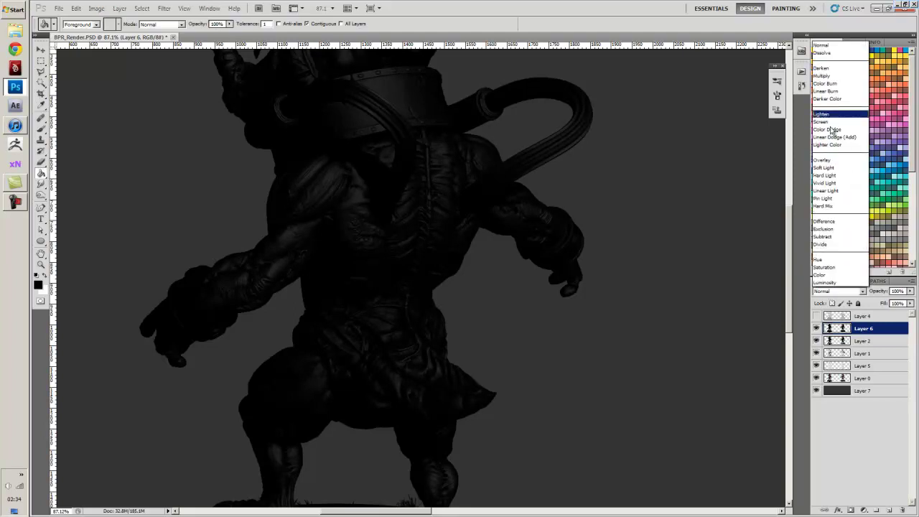
click(821, 121)
drag(488, 293, 516, 356)
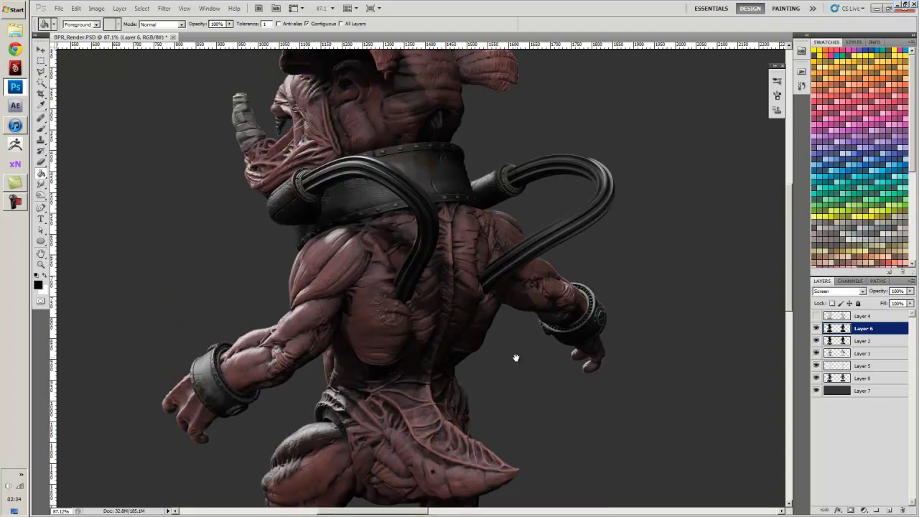
click(816, 328)
click(816, 328)
click(816, 328)
click(816, 328)
click(816, 328)
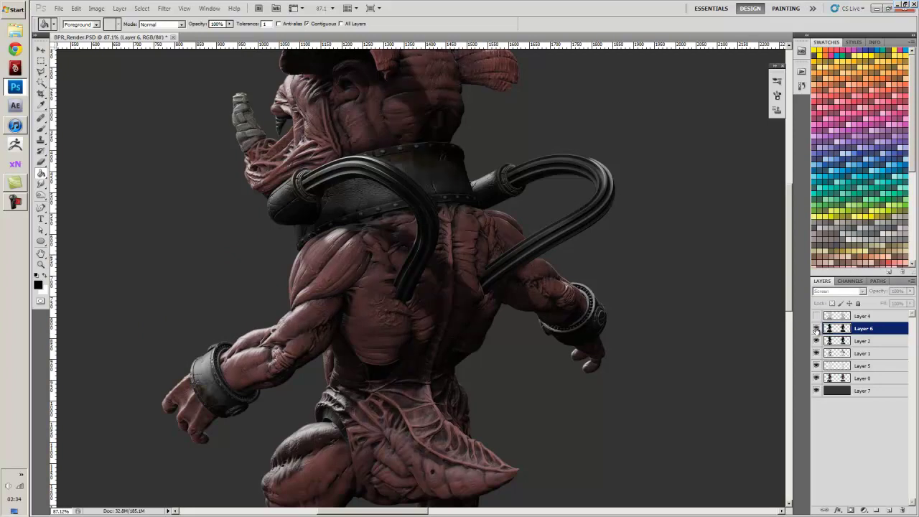
click(816, 328)
Lower Layer 6's opacity to 57% and compare the image with and without the layer
click(909, 291)
drag(908, 300, 890, 301)
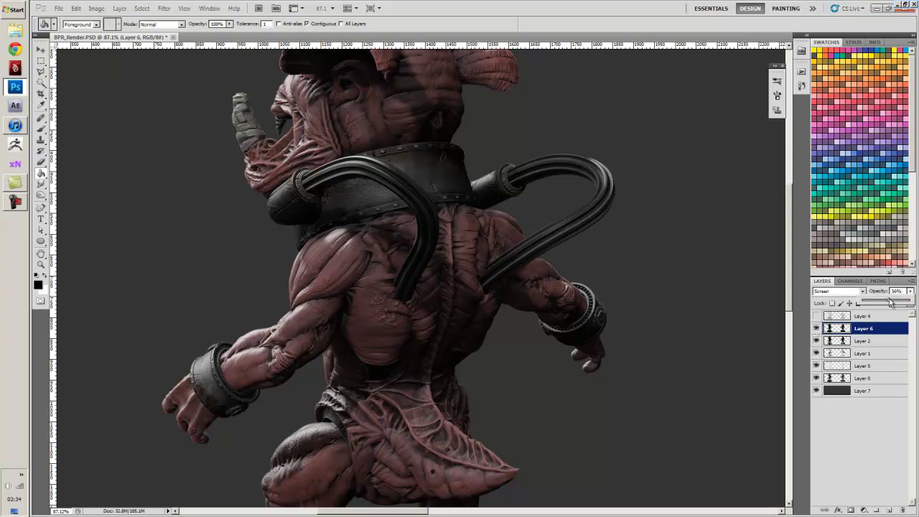
click(816, 327)
click(816, 328)
click(816, 328)
click(816, 328)
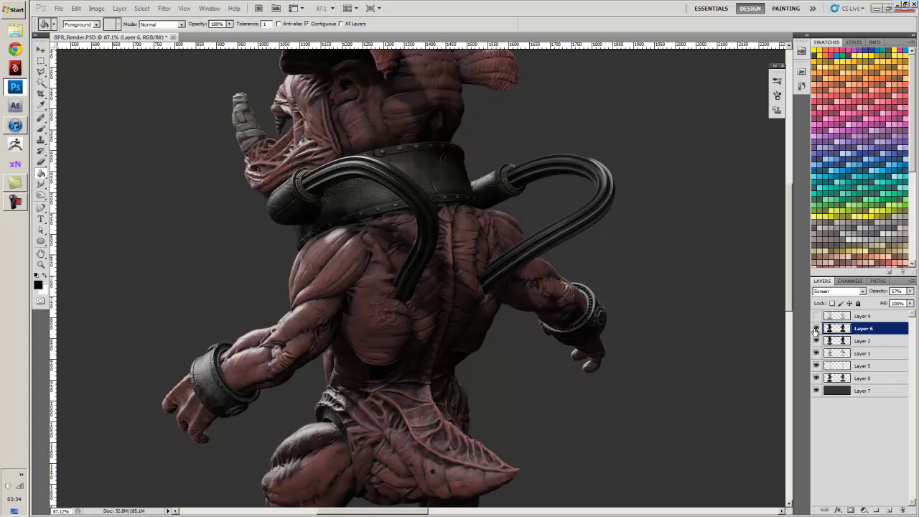
Compare the figure's back and legs with and without Layer 6 and Layer 2, leaving Layer 6 hidden and Layer 2 shown
drag(630, 394, 680, 242)
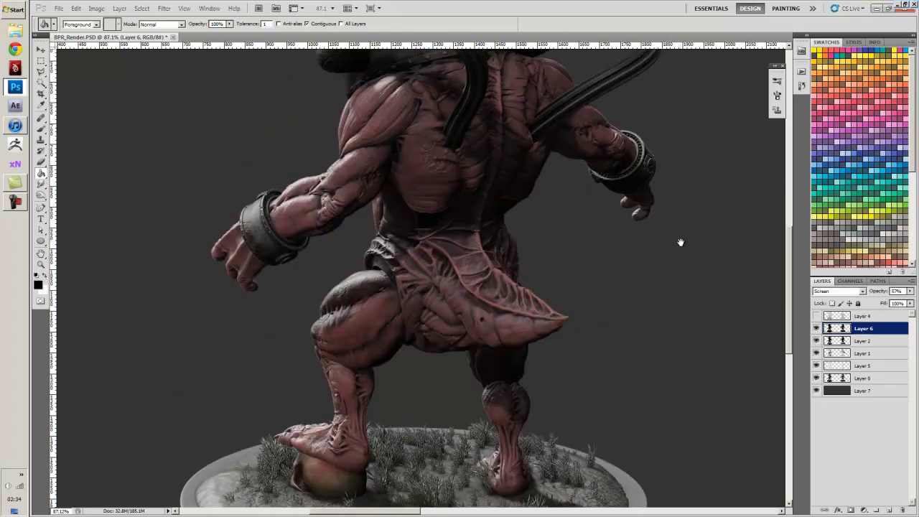
click(816, 328)
click(816, 328)
click(816, 328)
click(816, 328)
click(816, 328)
click(816, 328)
click(816, 328)
click(816, 340)
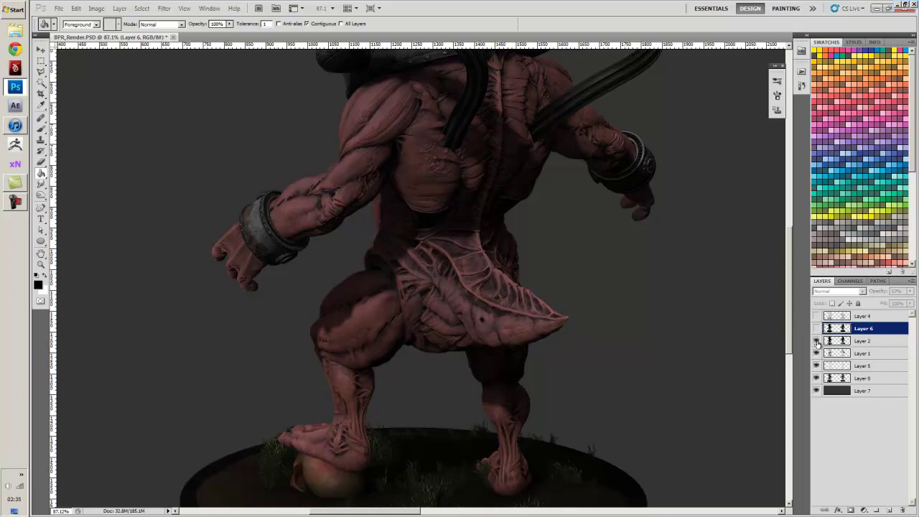
click(816, 340)
Add a Hide All layer mask to Layer 2
click(858, 340)
click(164, 8)
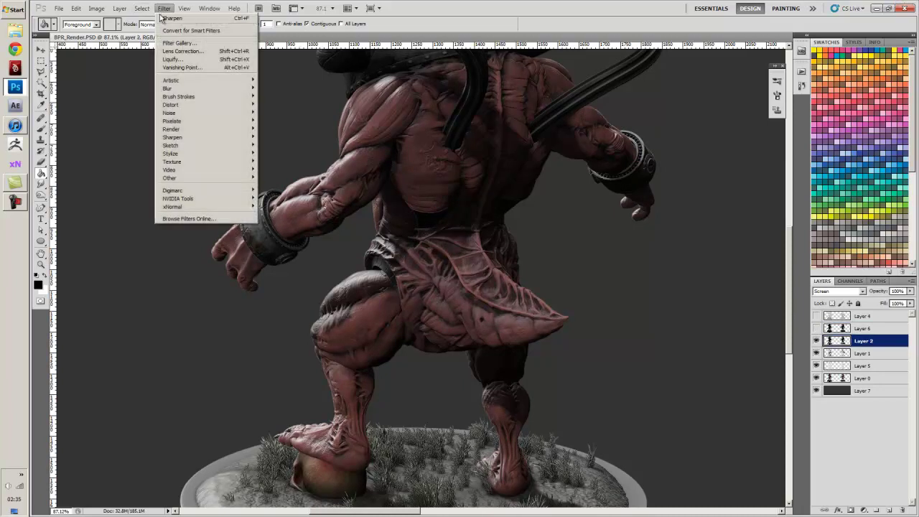
mouse_move(119, 8)
mouse_move(186, 78)
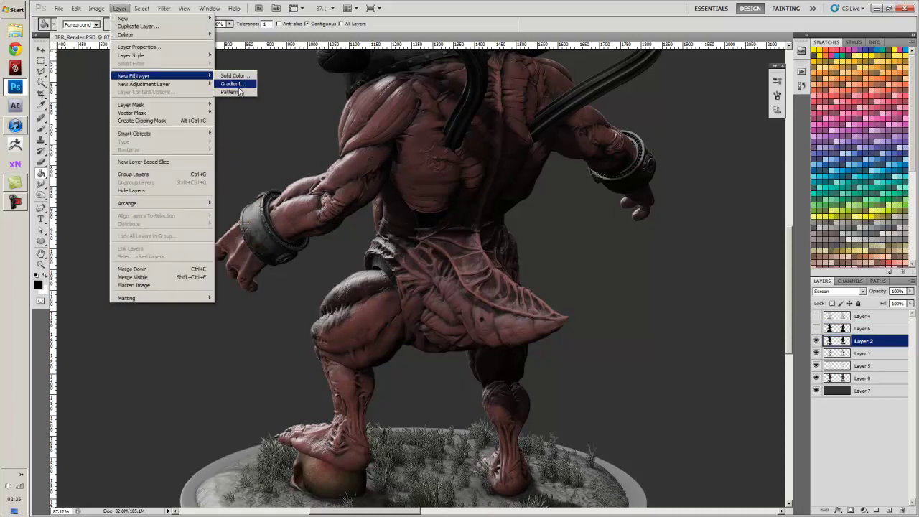
mouse_move(159, 105)
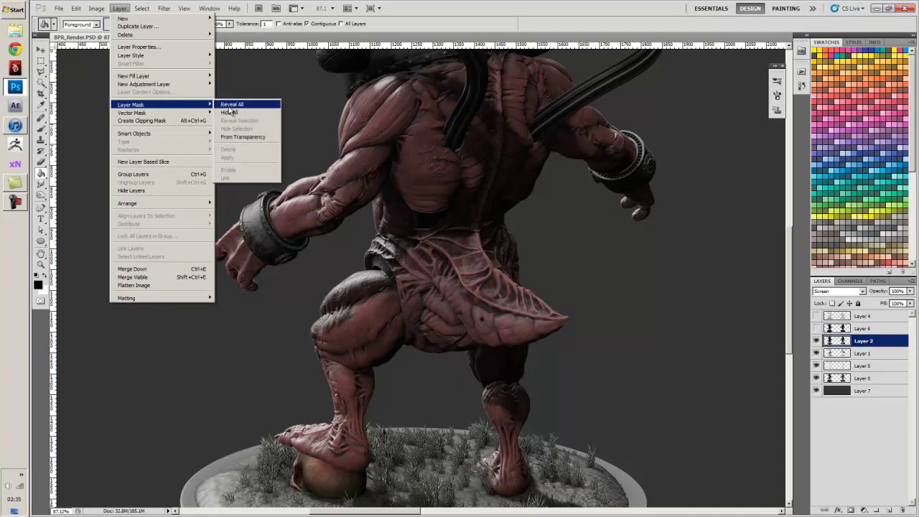
click(237, 113)
Activate the Brush tool and check the brush's Transfer settings for pen-pressure opacity control
alt+scroll(610, 357, down, 1)
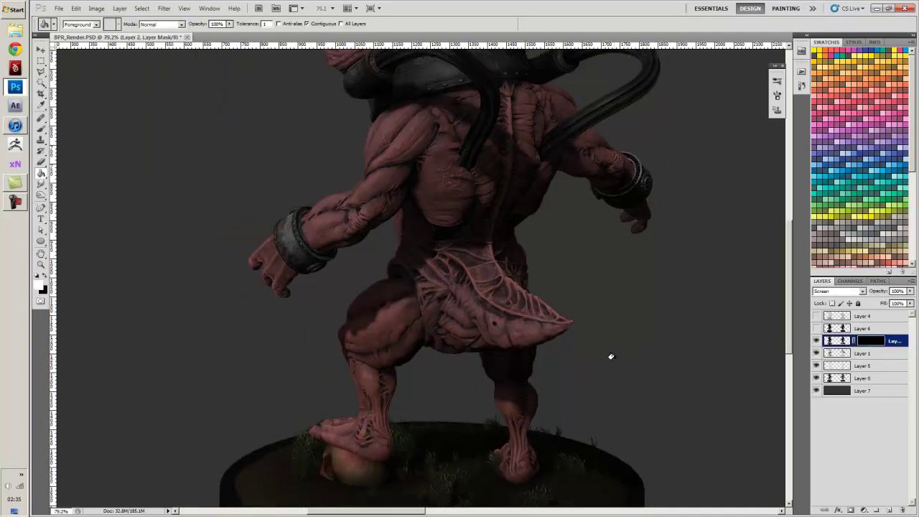
drag(617, 279, 623, 402)
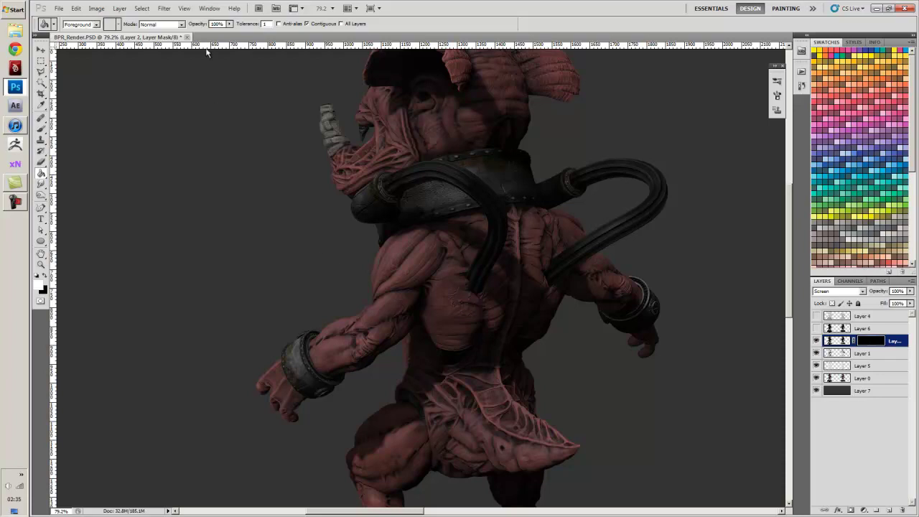
key(b)
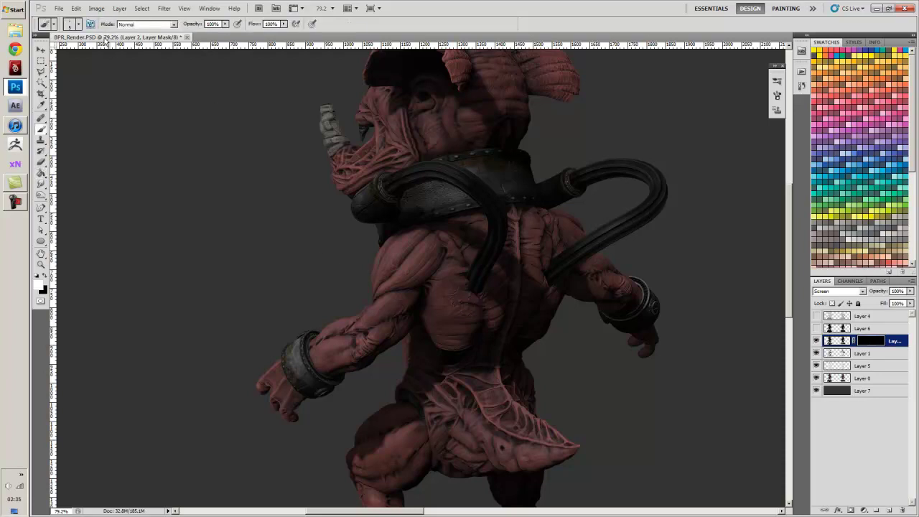
key(F5)
key(alt)
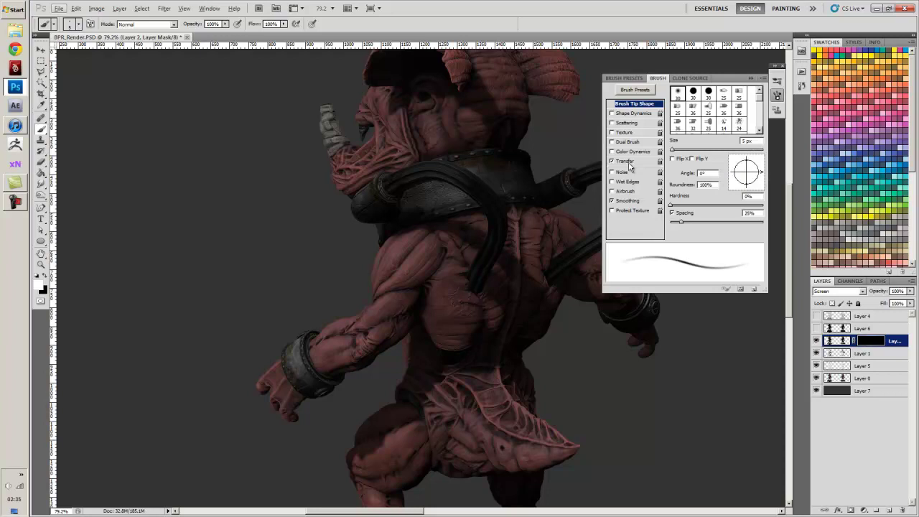
click(629, 162)
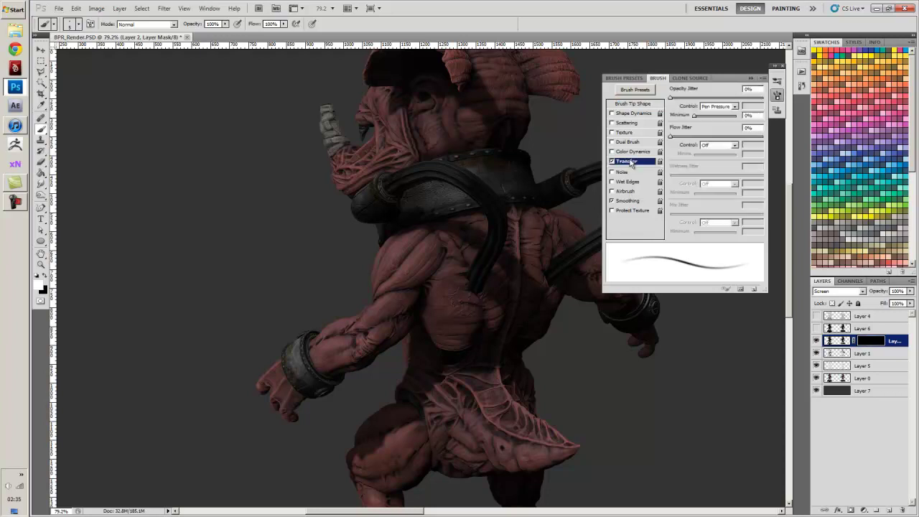
click(750, 77)
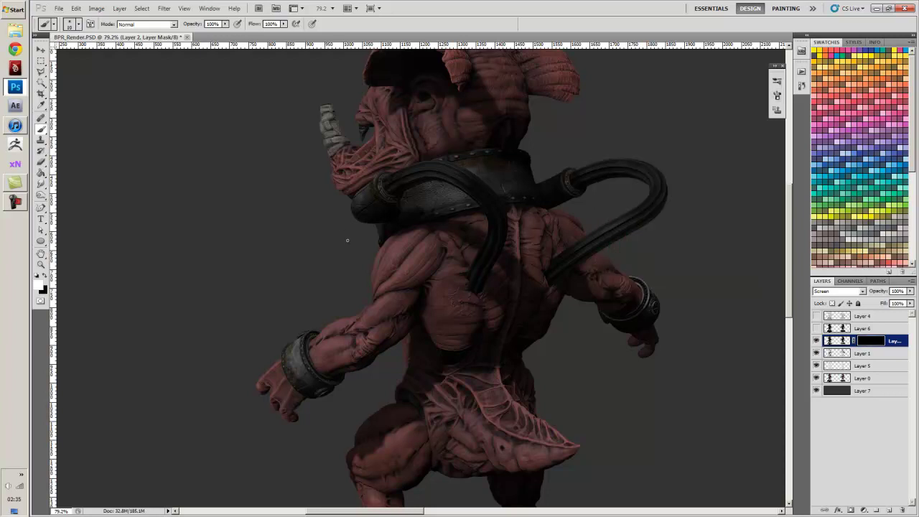
Paint white on Layer 2's mask with an enlarged brush to reveal its light on the back-view figure's shoulder, near hose, arm, wristband and thigh
key(bracketright)
key(bracketright)
key(bracketright)
key(bracketright)
key(bracketright)
key(bracketright)
mouse_move(417, 237)
mouse_down()
mouse_move(393, 259)
mouse_move(402, 233)
mouse_move(368, 251)
mouse_move(382, 231)
mouse_move(378, 178)
mouse_move(395, 179)
mouse_up()
key(bracketleft)
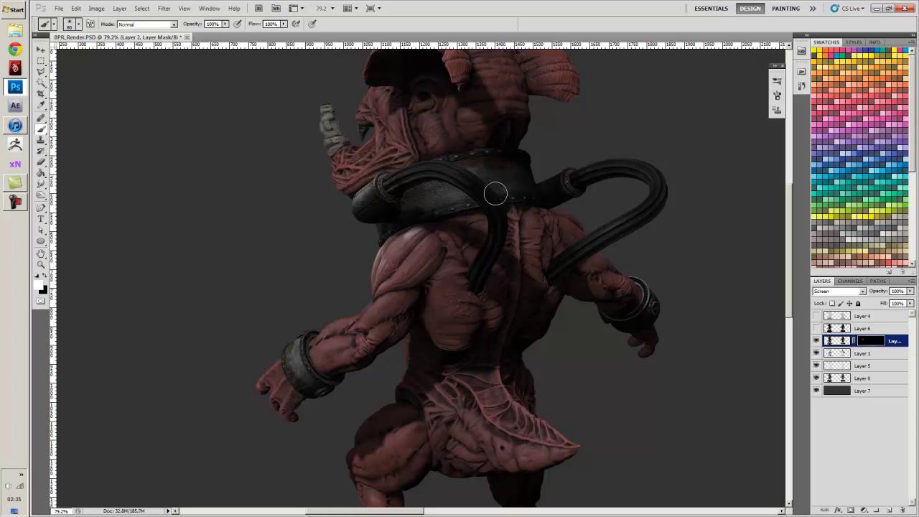
mouse_move(458, 179)
mouse_down()
mouse_move(401, 168)
mouse_move(449, 167)
mouse_up()
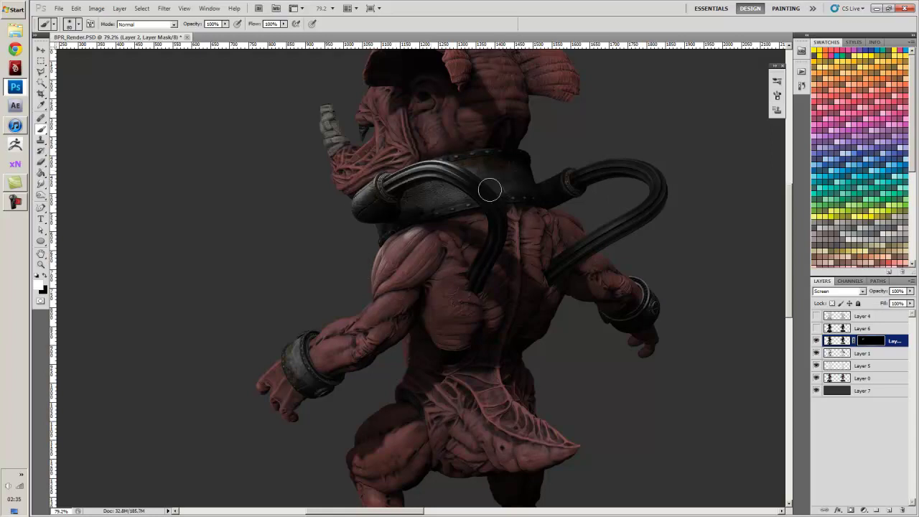
mouse_move(375, 310)
mouse_down()
mouse_move(273, 366)
mouse_move(284, 363)
mouse_up()
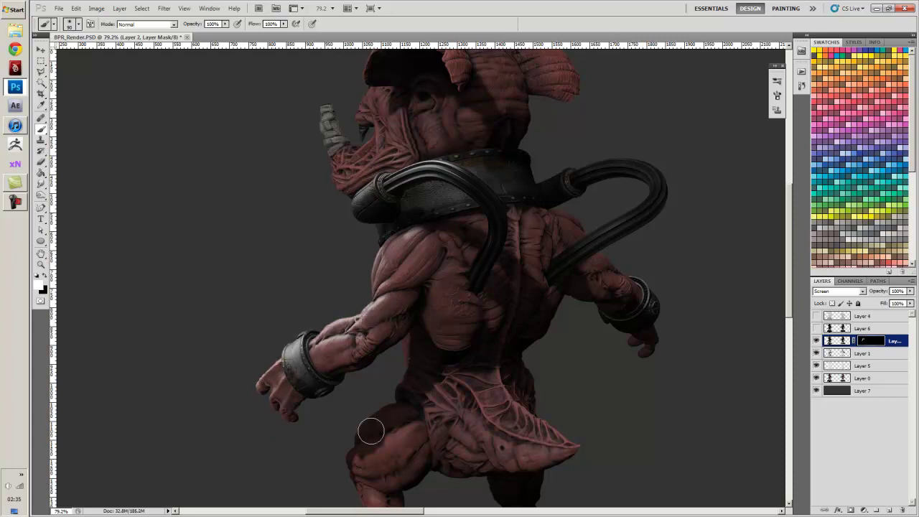
mouse_move(405, 408)
mouse_down()
mouse_move(387, 410)
mouse_move(422, 404)
mouse_move(380, 417)
mouse_move(420, 371)
mouse_move(404, 335)
mouse_move(428, 405)
mouse_move(405, 402)
mouse_up()
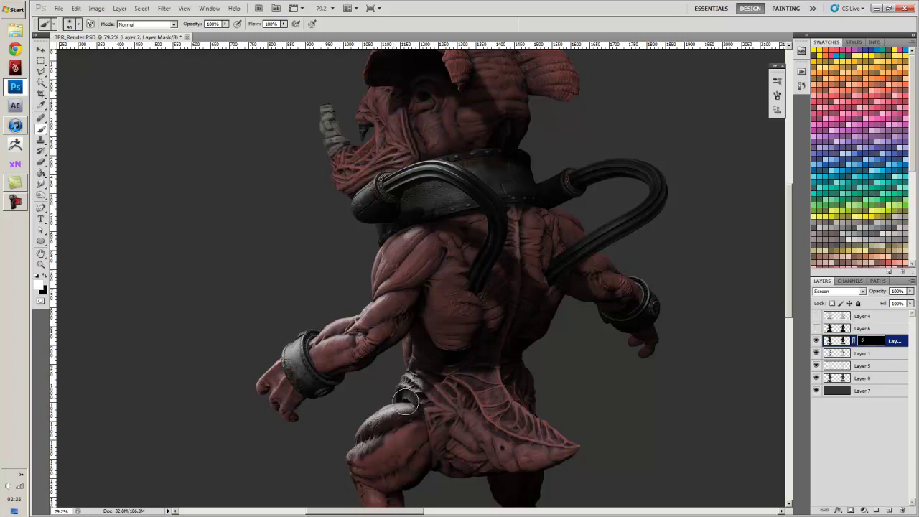
Reveal Layer 2's light on the back-view figure's face, head, ears and far hose by painting its mask white
drag(293, 203, 293, 318)
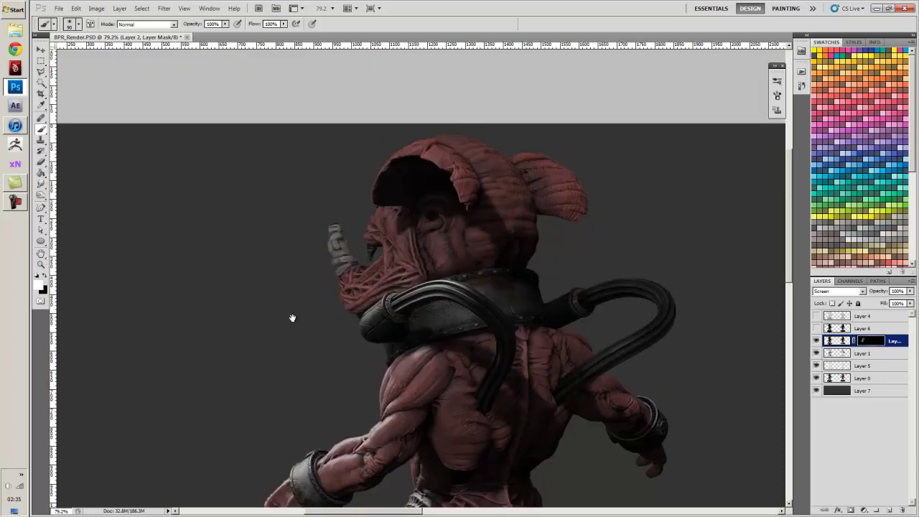
mouse_move(337, 269)
mouse_down()
mouse_move(336, 206)
mouse_move(339, 291)
mouse_move(360, 321)
mouse_move(371, 231)
mouse_move(390, 275)
mouse_move(368, 270)
mouse_move(365, 228)
mouse_up()
mouse_move(375, 158)
mouse_down()
mouse_move(361, 191)
mouse_move(388, 155)
mouse_move(475, 140)
mouse_move(464, 146)
mouse_up()
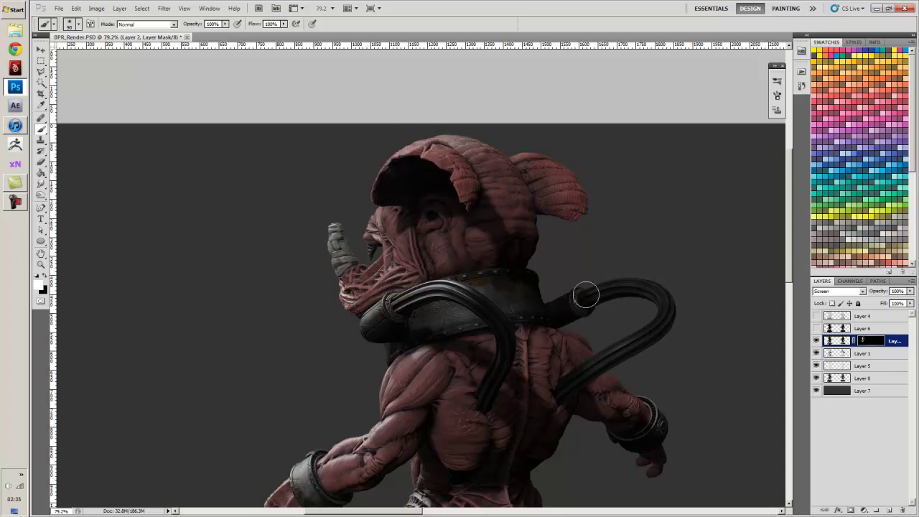
mouse_move(587, 295)
mouse_down()
mouse_move(717, 338)
mouse_move(658, 353)
mouse_move(667, 310)
mouse_move(645, 283)
mouse_move(668, 312)
mouse_move(610, 318)
mouse_move(567, 291)
mouse_move(552, 295)
mouse_move(546, 277)
mouse_move(528, 269)
mouse_move(538, 208)
mouse_move(568, 155)
mouse_move(524, 160)
mouse_move(564, 160)
mouse_move(521, 177)
mouse_up()
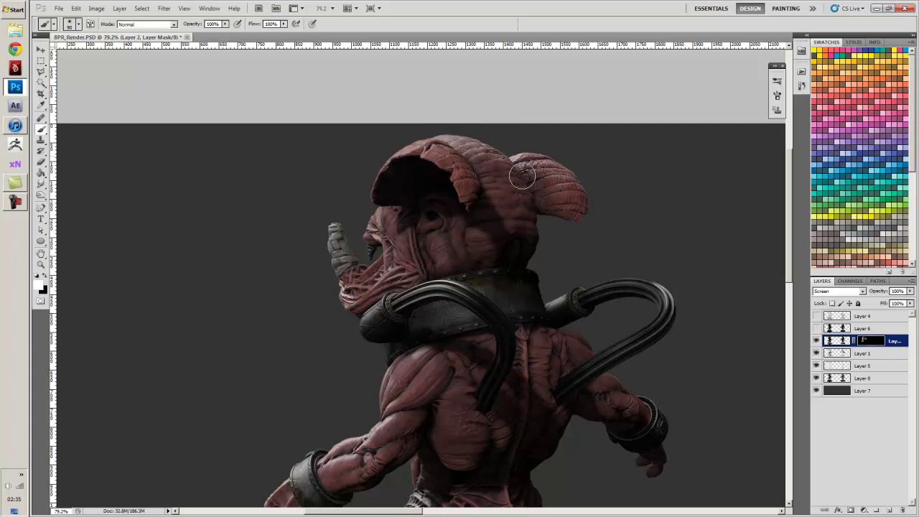
Paint the mask white over the back-view figure's far hand, wristband, forearm and shoulder to bring out the light
drag(333, 395, 229, 257)
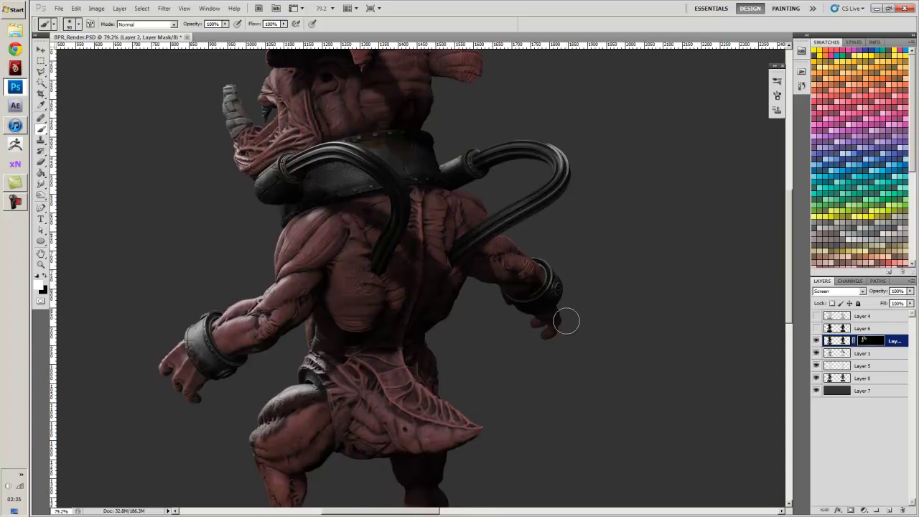
drag(565, 321, 517, 247)
mouse_move(460, 202)
mouse_down()
mouse_move(474, 210)
mouse_move(456, 239)
mouse_up()
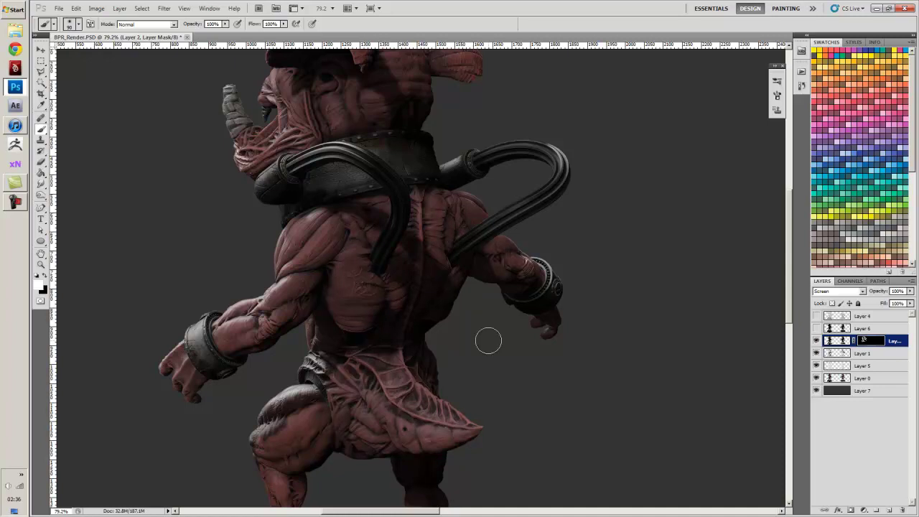
Reveal the light on the back-view figure's lower legs and feet with a smaller brush, masking out spill in black
drag(208, 286, 331, 193)
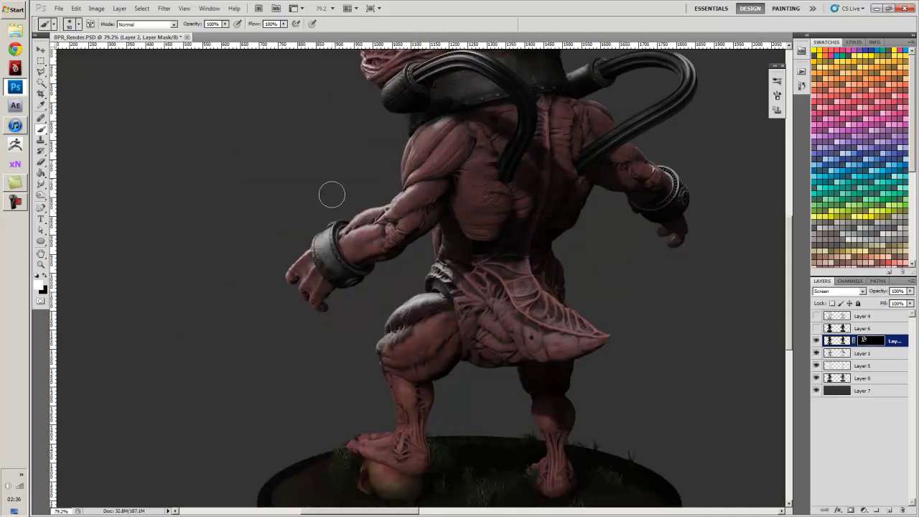
drag(352, 340, 369, 244)
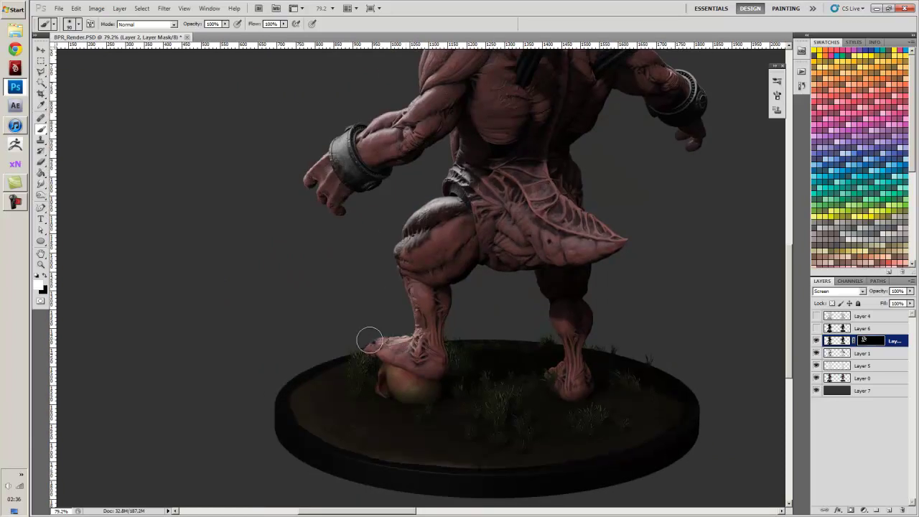
drag(545, 311, 552, 316)
key(bracketleft)
key(bracketleft)
key(bracketleft)
key(bracketleft)
key(bracketleft)
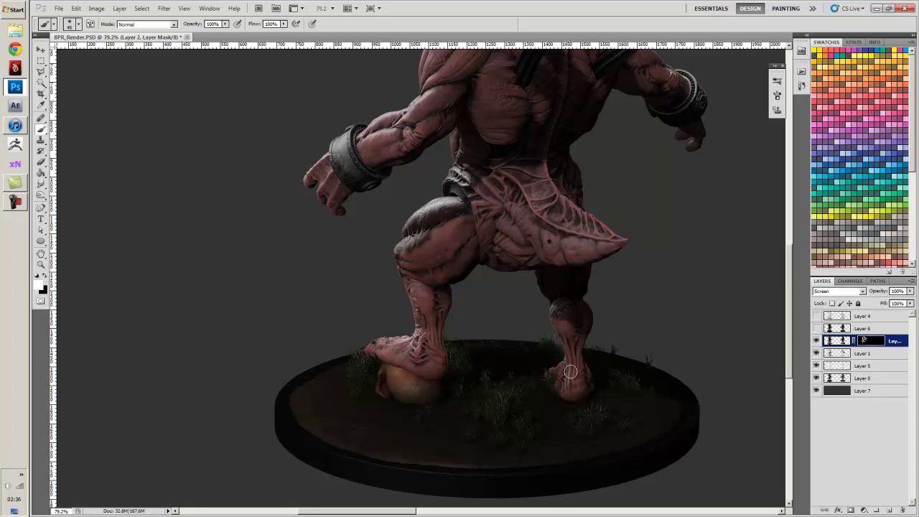
drag(563, 375, 553, 369)
drag(370, 345, 381, 355)
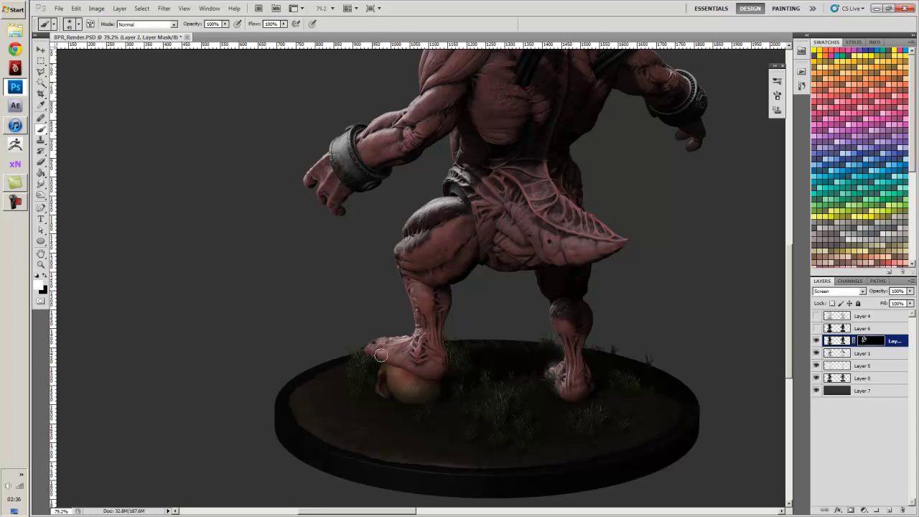
drag(401, 392, 399, 388)
alt+scroll(397, 359, up, 3)
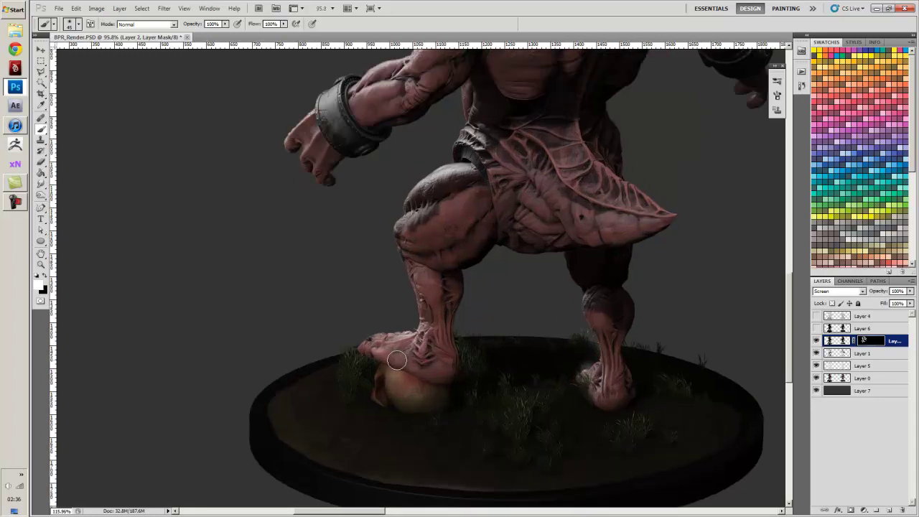
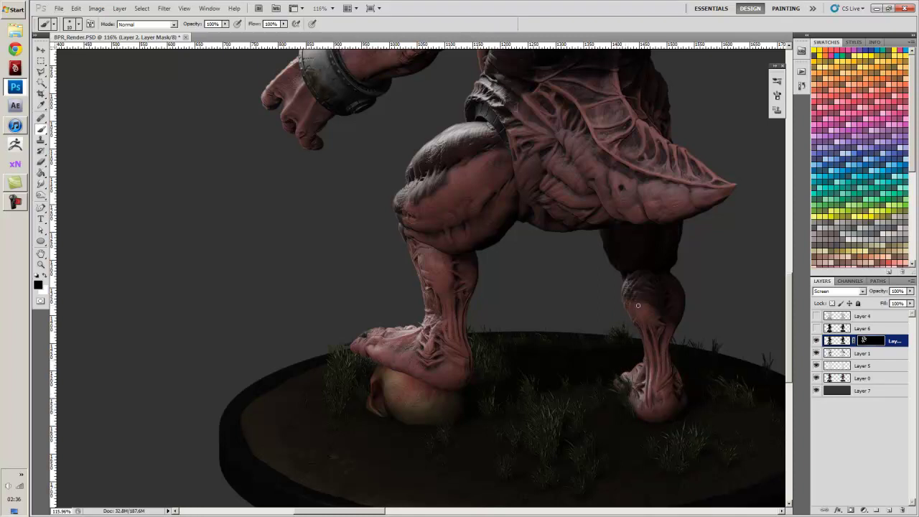
key(x)
Touch up the mask in white on the back-view figure's near shoulder, hip and face
alt+scroll(644, 281, down, 6)
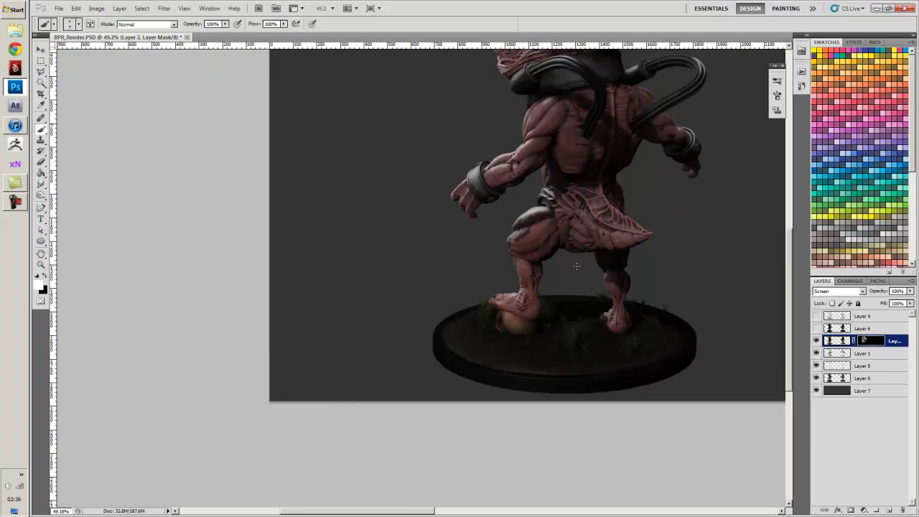
alt+scroll(576, 266, up, 1)
drag(587, 124, 507, 263)
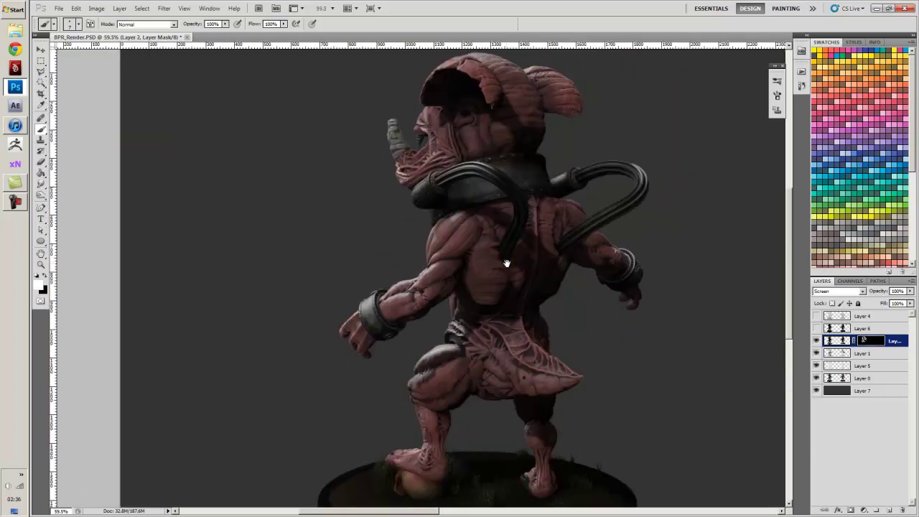
alt+scroll(506, 263, up, 1)
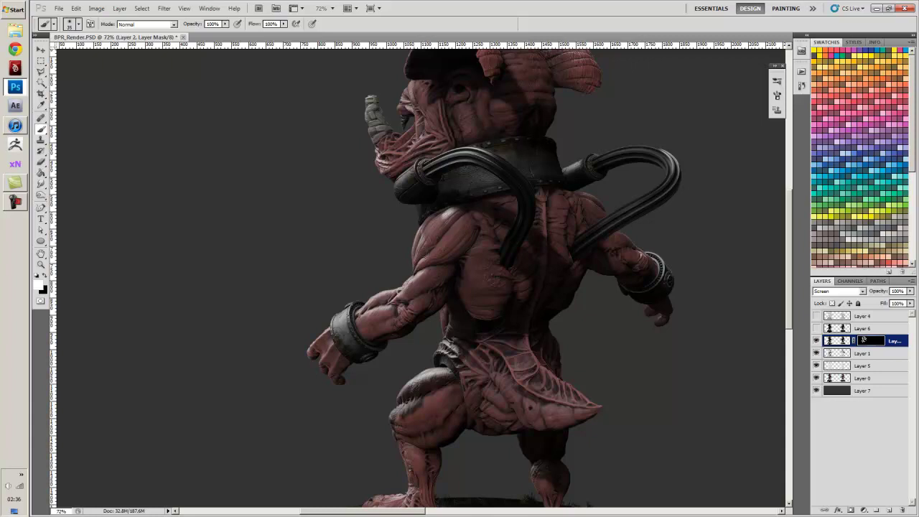
drag(424, 249, 444, 236)
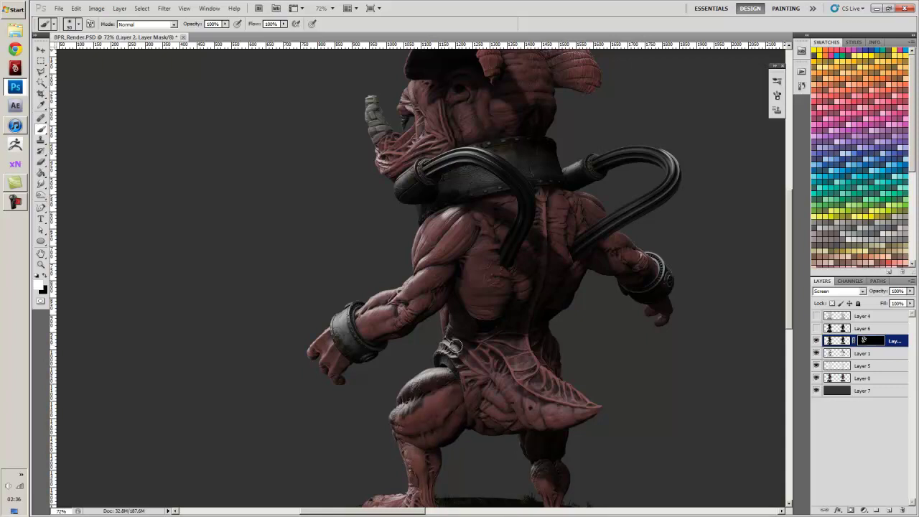
drag(308, 146, 326, 313)
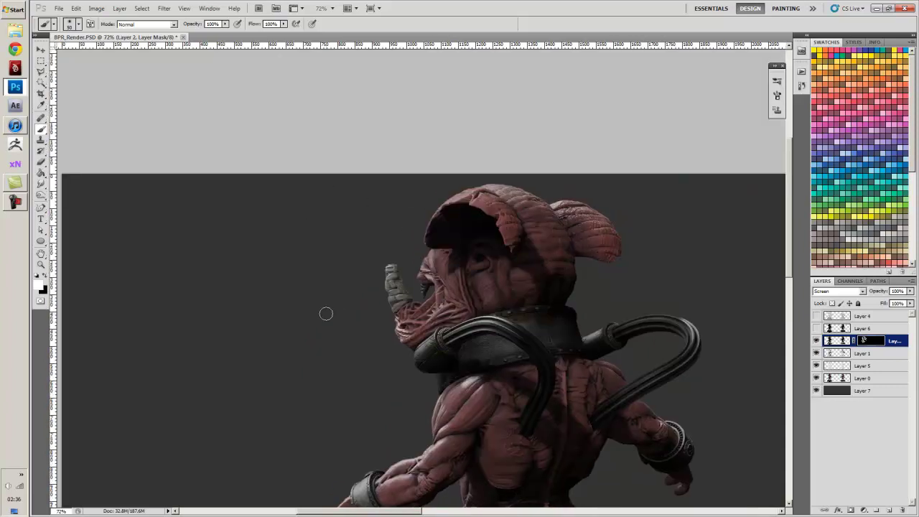
mouse_move(397, 290)
mouse_down()
mouse_move(425, 281)
mouse_move(436, 288)
mouse_move(441, 244)
mouse_move(459, 276)
mouse_up()
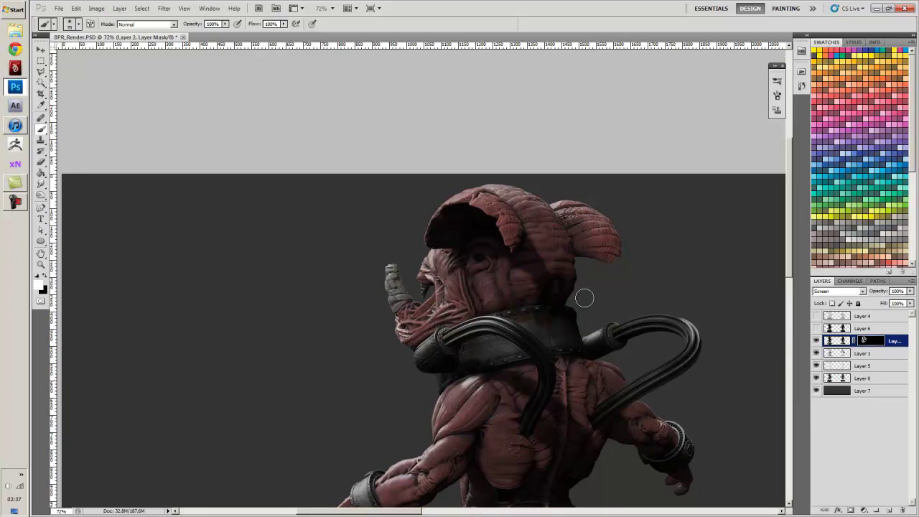
Paint Layer 2's mask white over the front-view figure's ear, head, tusks, collar, hose and far hand
mouse_move(642, 310)
mouse_down()
mouse_move(309, 174)
mouse_move(93, 155)
mouse_up()
mouse_move(746, 301)
mouse_down()
mouse_move(414, 310)
mouse_move(358, 382)
mouse_up()
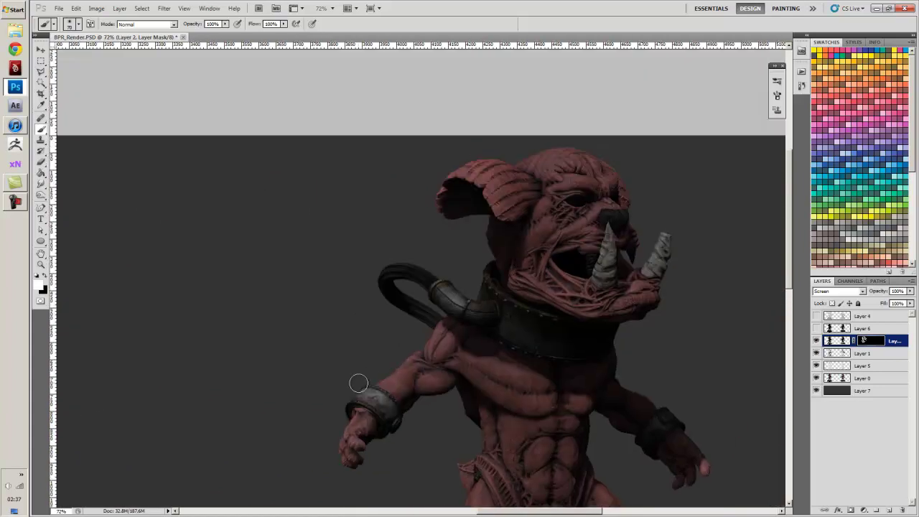
mouse_move(442, 212)
mouse_down()
mouse_move(451, 181)
mouse_move(481, 168)
mouse_move(511, 176)
mouse_move(526, 165)
mouse_move(609, 163)
mouse_move(571, 181)
mouse_move(519, 287)
mouse_move(501, 279)
mouse_move(599, 266)
mouse_move(592, 284)
mouse_up()
drag(649, 257, 665, 230)
mouse_move(485, 283)
mouse_down()
mouse_move(494, 264)
mouse_move(481, 227)
mouse_move(482, 297)
mouse_move(448, 277)
mouse_move(394, 269)
mouse_up()
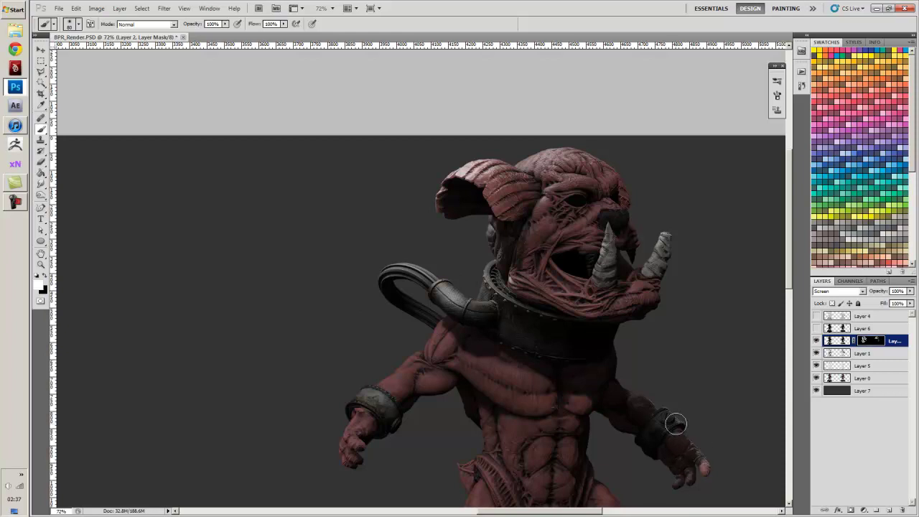
Reveal the light on the front-view figure's near wristband and arm, masking back excess on the hand in black
key(x)
key(x)
mouse_move(363, 395)
mouse_down()
mouse_move(338, 458)
mouse_move(448, 327)
mouse_move(409, 361)
mouse_up()
key(x)
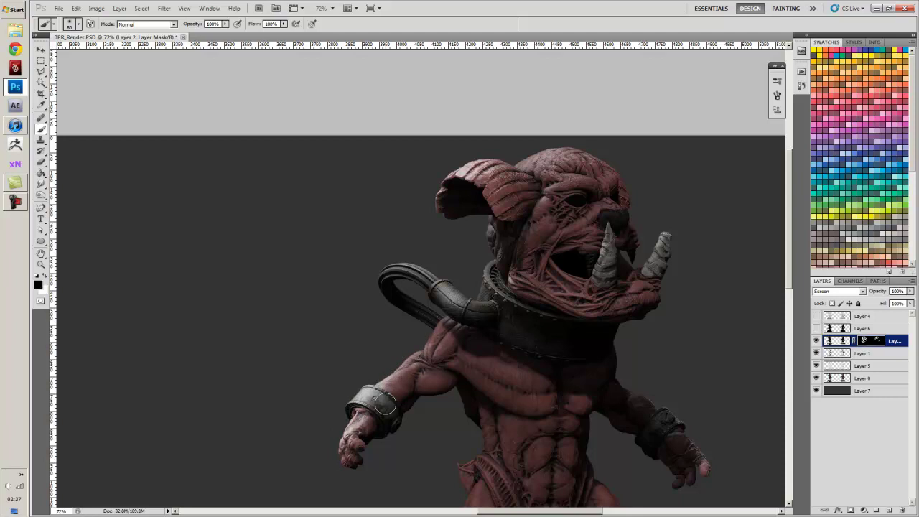
mouse_move(387, 398)
mouse_down()
mouse_move(369, 435)
mouse_move(352, 443)
mouse_up()
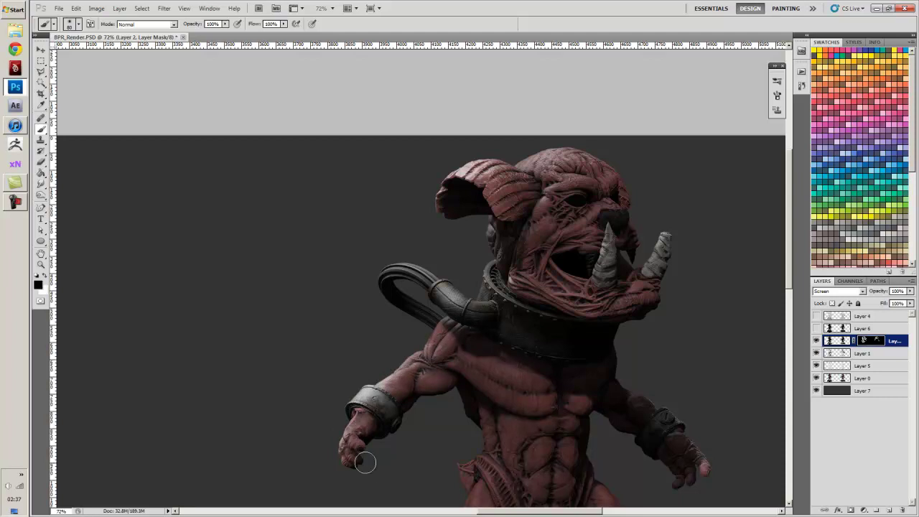
key(x)
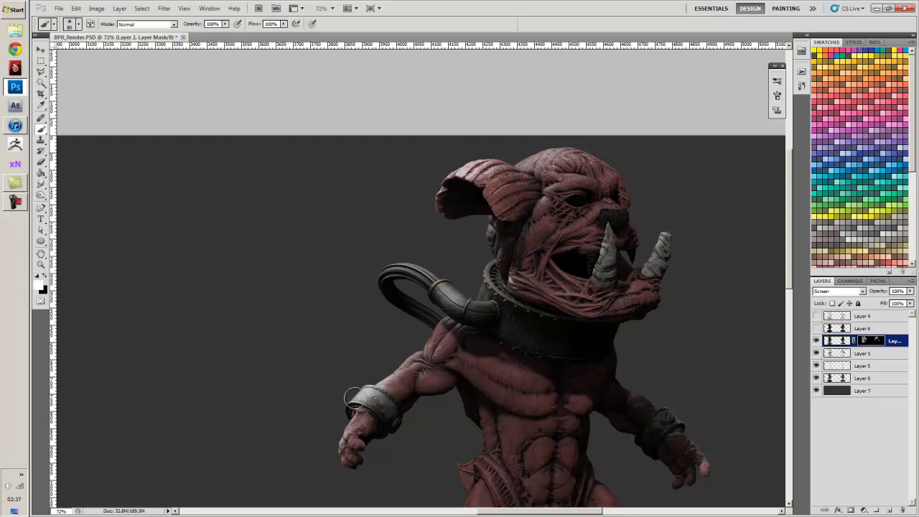
Paint the mask white over the front-view figure's chest, waist and hip to reveal the light
mouse_move(486, 376)
mouse_down()
mouse_move(498, 348)
mouse_move(498, 363)
mouse_move(532, 364)
mouse_up()
drag(407, 309, 352, 200)
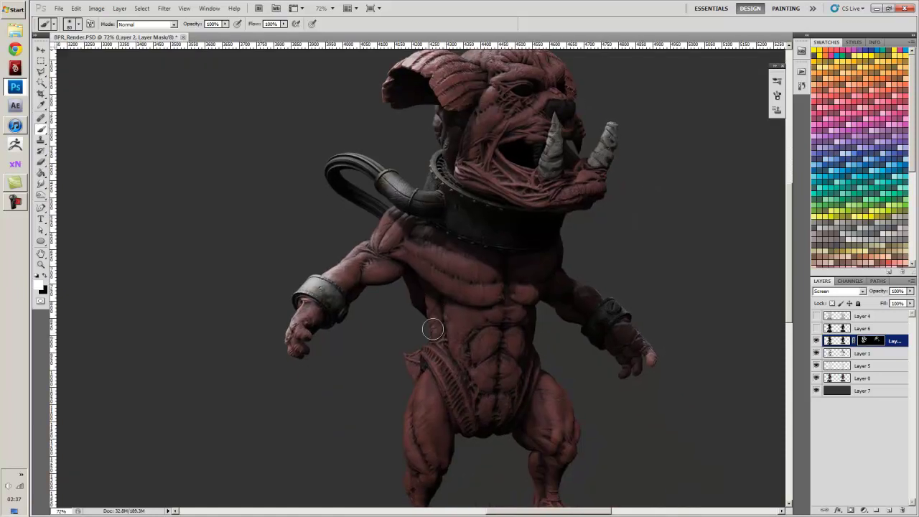
mouse_move(443, 333)
mouse_down()
mouse_move(404, 374)
mouse_move(412, 387)
mouse_move(425, 364)
mouse_move(412, 358)
mouse_move(430, 370)
mouse_move(387, 348)
mouse_up()
key(x)
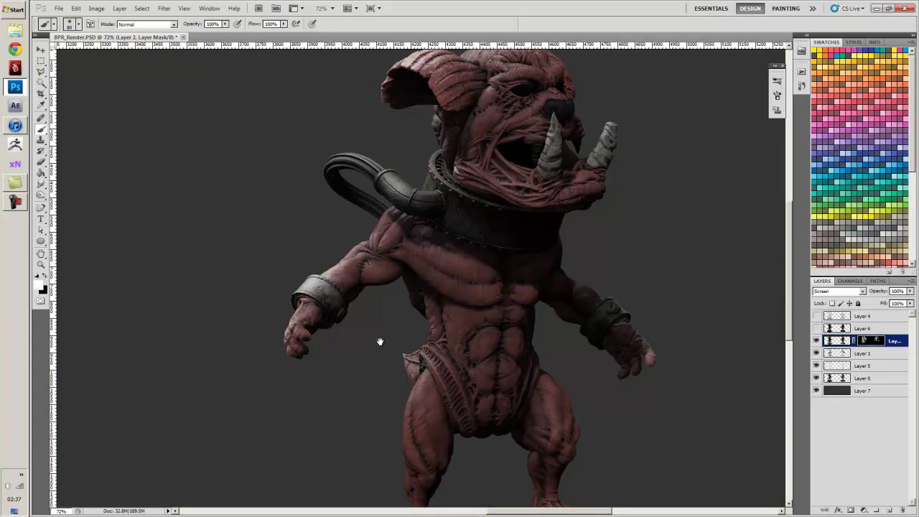
Reveal Layer 2's light along the front-view figure's thighs, shins and feet by painting its mask white
scroll(379, 336, down, 2)
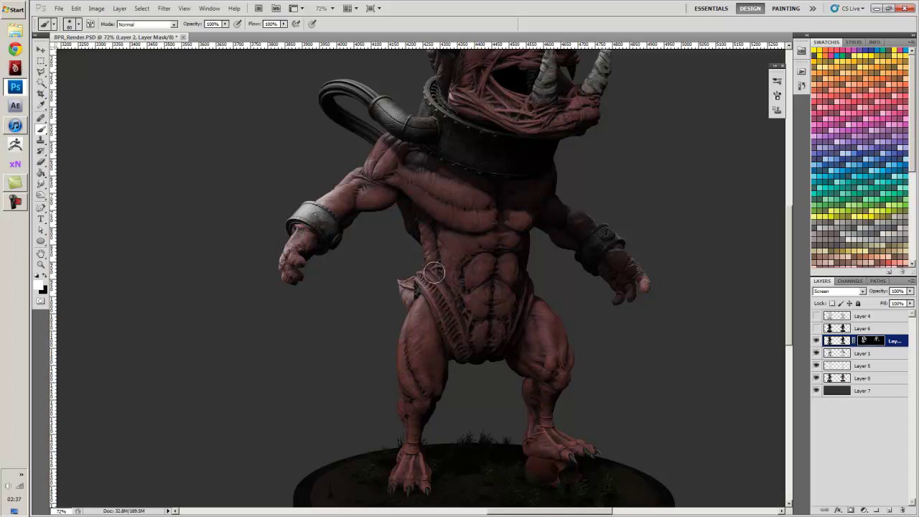
mouse_move(418, 359)
mouse_down()
mouse_move(406, 376)
mouse_move(407, 406)
mouse_up()
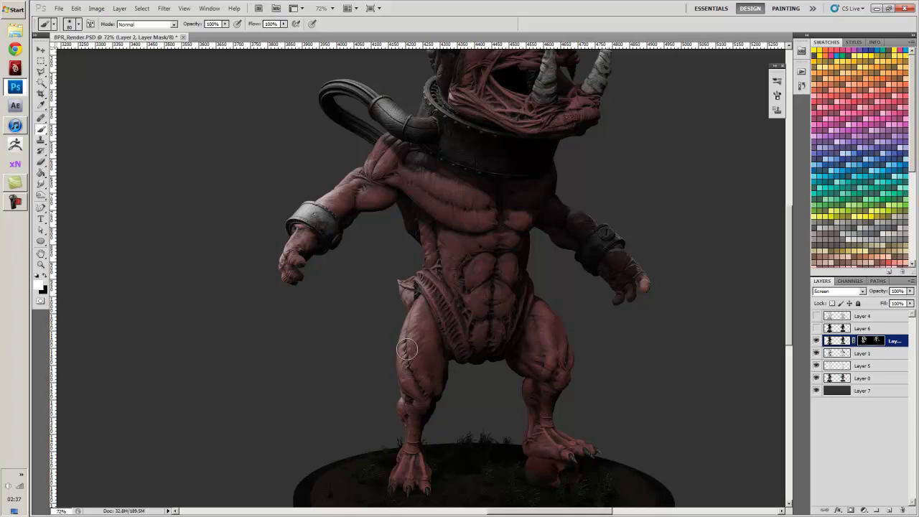
mouse_move(533, 404)
mouse_down()
mouse_move(530, 392)
mouse_move(538, 419)
mouse_up()
drag(487, 301, 512, 251)
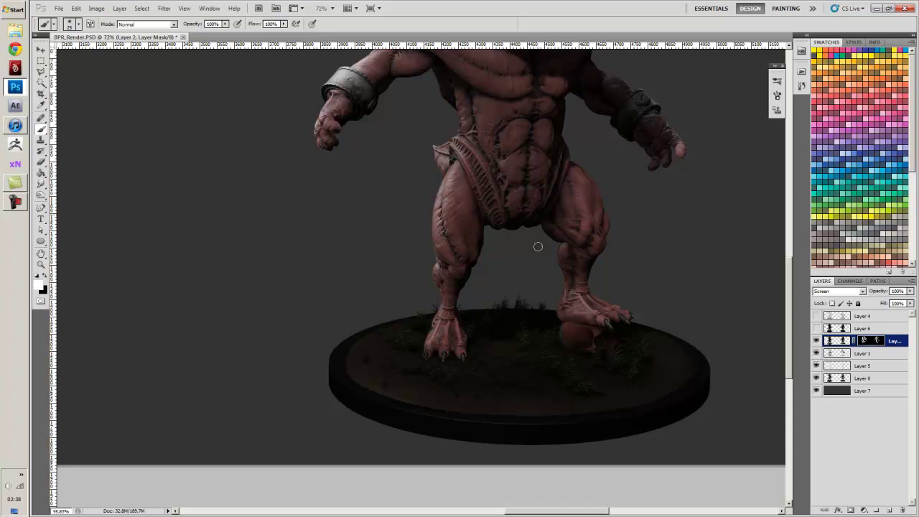
Paint black on Layer 2's mask over the round object under the front-view figure's foot to remove spilled light
alt+scroll(538, 246, up, 3)
alt+scroll(564, 238, up, 4)
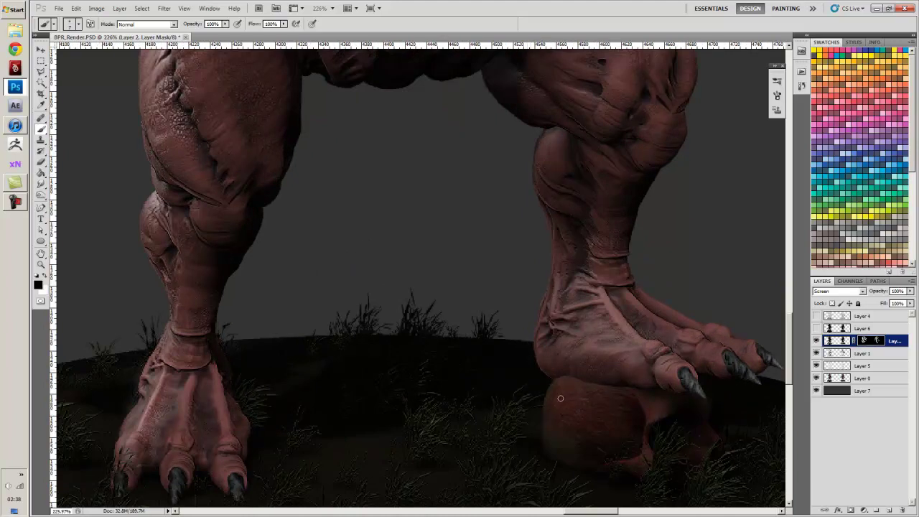
key(])
drag(557, 404, 540, 389)
alt+scroll(507, 286, down, 5)
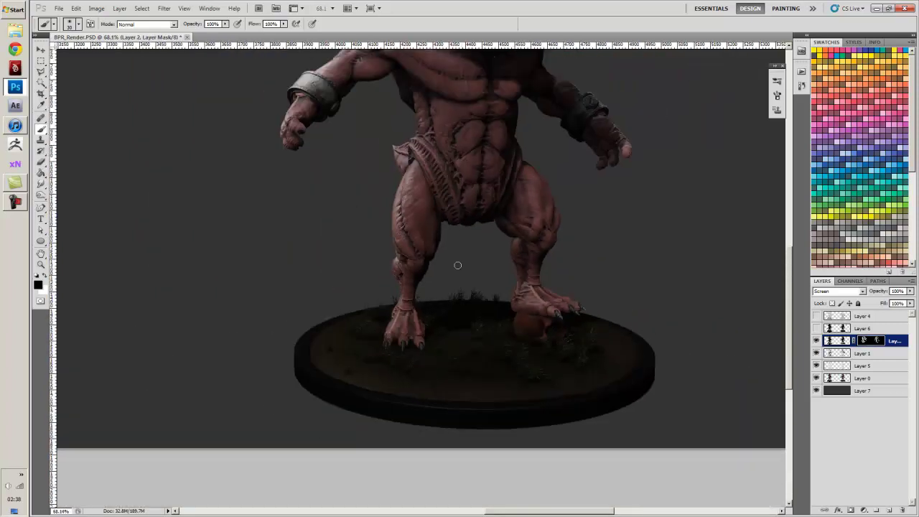
Paint Layer 2's mask white over the front-view figure's neck and metal collar to reveal the light
drag(325, 183, 349, 367)
drag(299, 189, 294, 313)
alt+scroll(296, 269, up, 3)
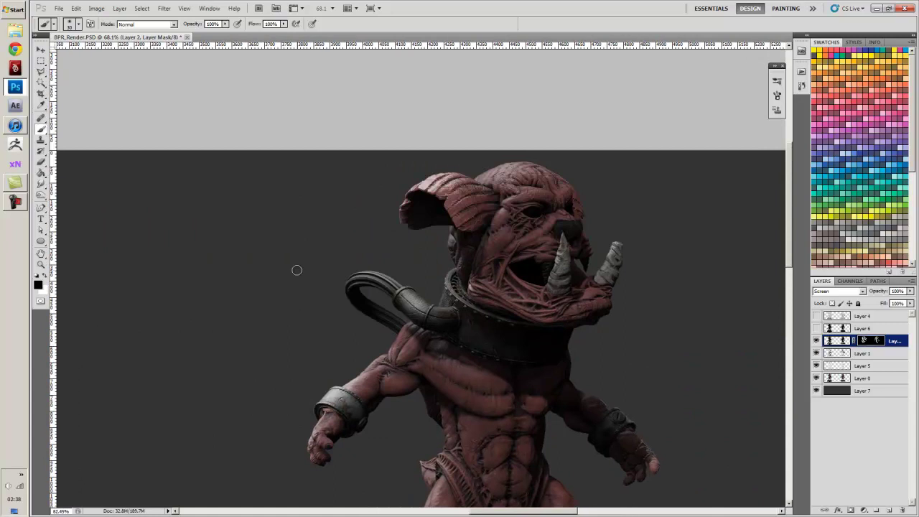
key(x)
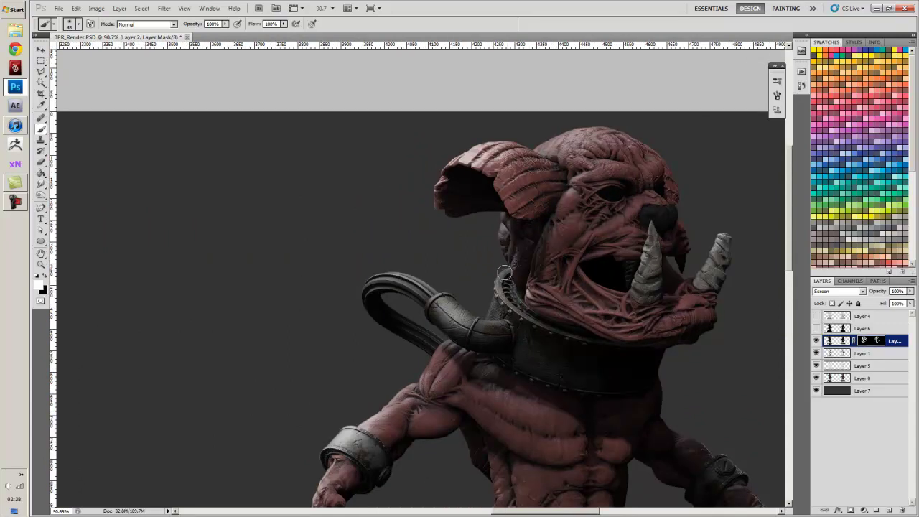
mouse_move(504, 273)
mouse_down()
mouse_move(519, 332)
mouse_move(548, 335)
mouse_up()
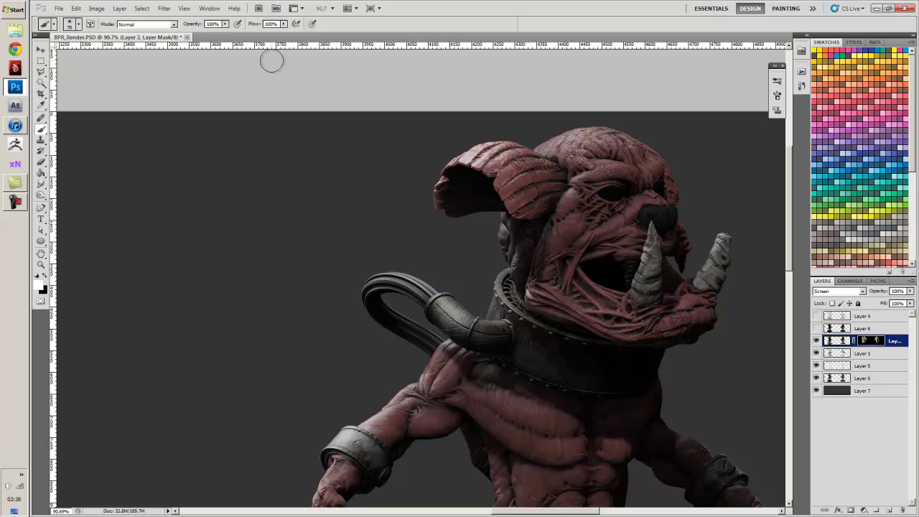
Reveal Layer 2's light across the top of the front-view figure's head by painting its mask
scroll(277, 74, down, 3)
scroll(430, 88, up, 3)
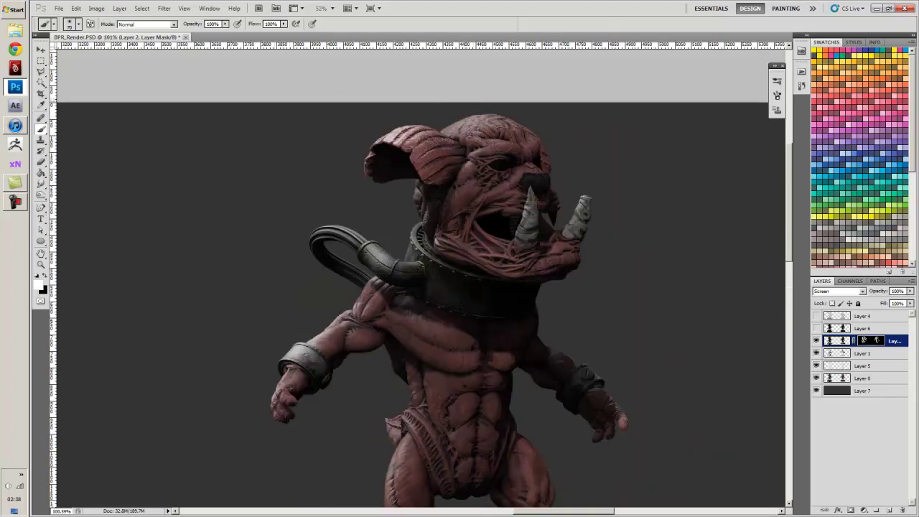
alt+scroll(468, 109, up, 2)
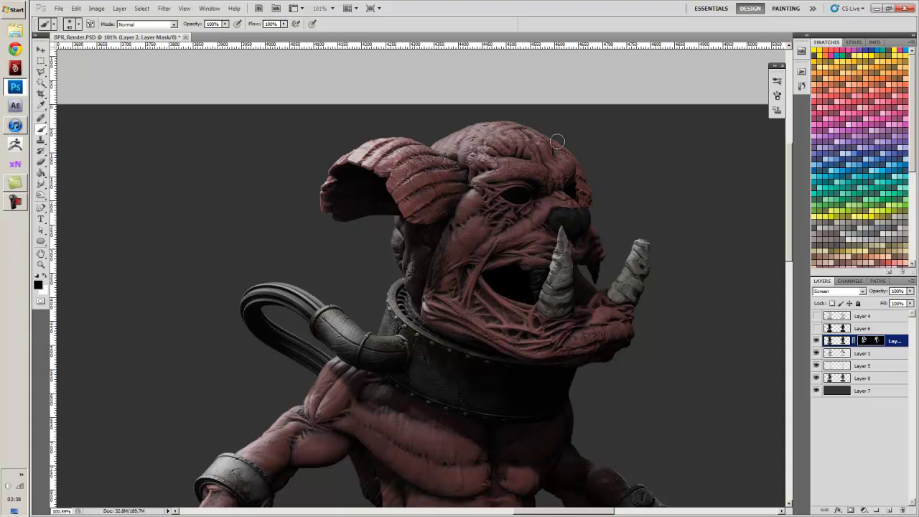
drag(445, 134, 543, 137)
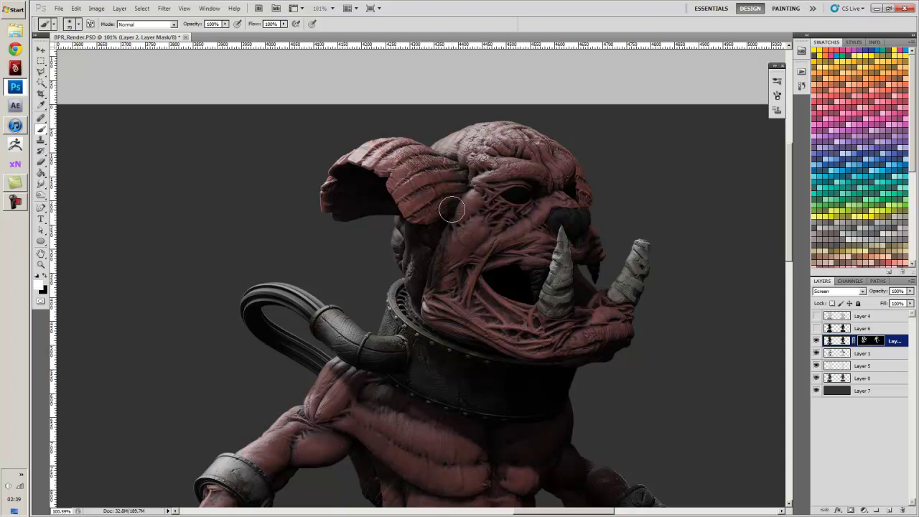
Adjust Layer 2's mask with Levels, setting the input midtones to 0.29 and the input white point to 143
alt+scroll(450, 238, down, 3)
drag(416, 237, 545, 271)
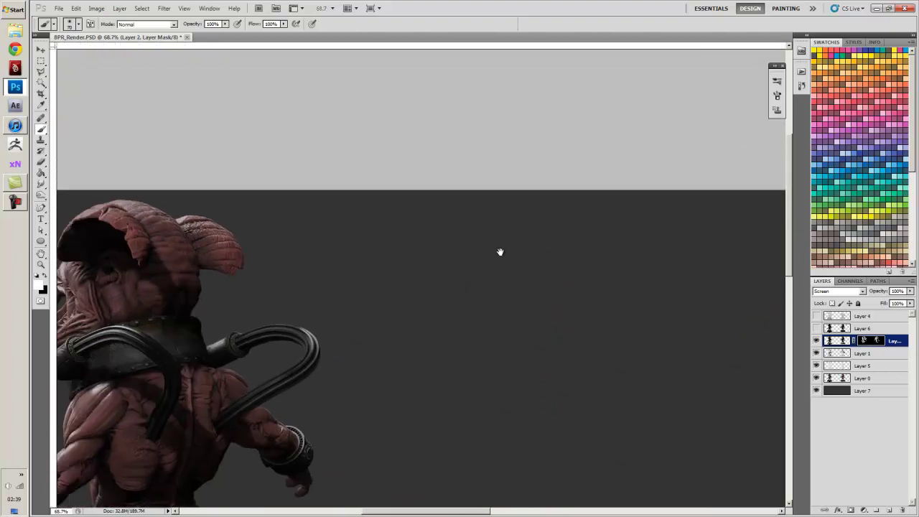
drag(500, 230, 635, 161)
alt+scroll(635, 161, down, 1)
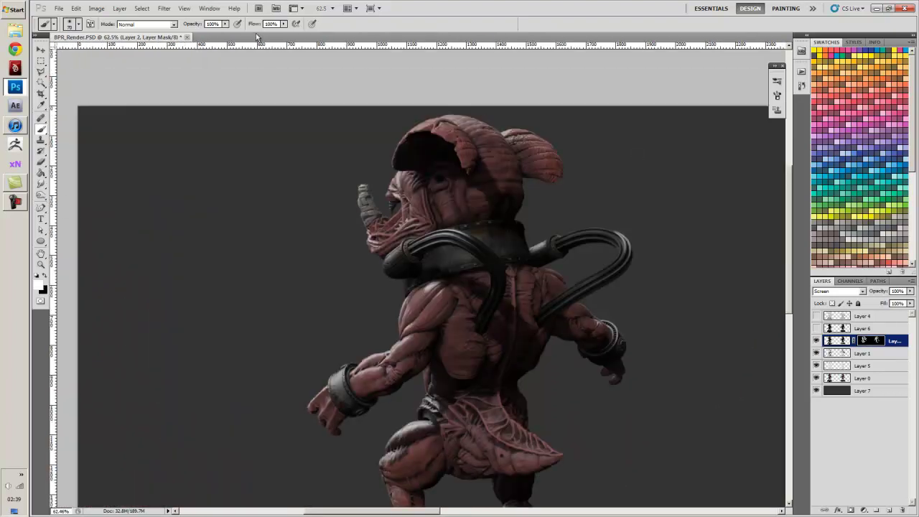
key(ctrl+l)
drag(481, 45, 189, 78)
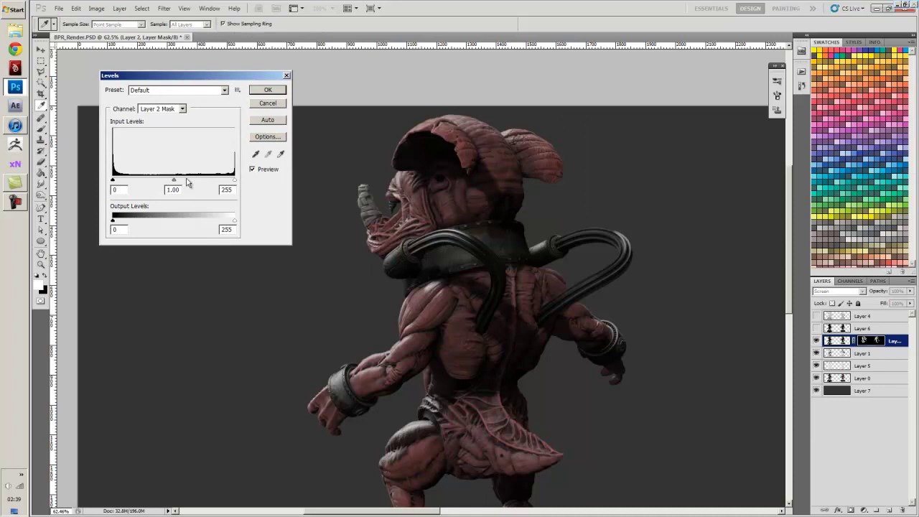
mouse_move(175, 180)
mouse_down()
mouse_move(214, 187)
mouse_move(159, 185)
mouse_up()
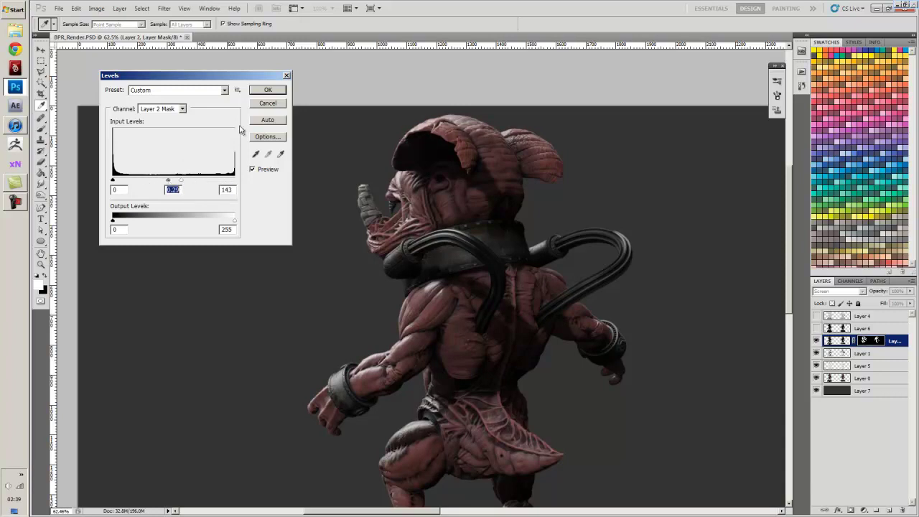
click(267, 90)
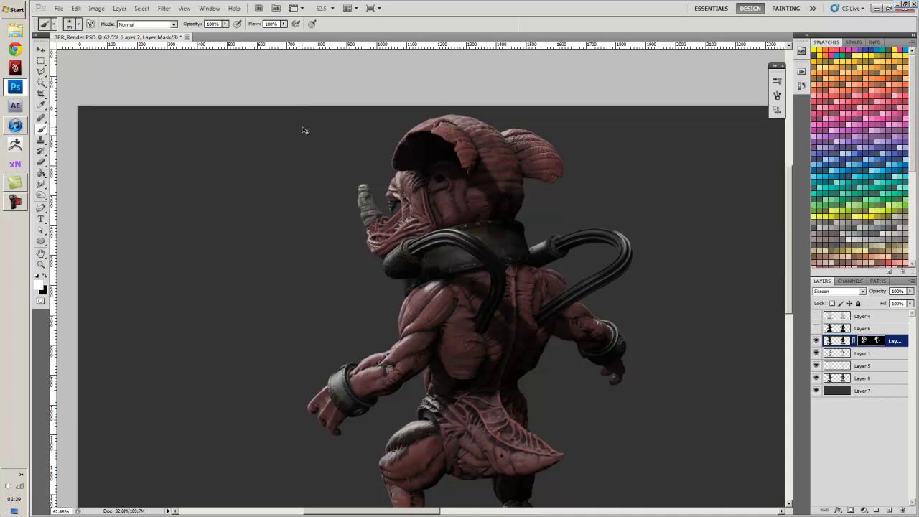
Try duplicating Layer 2 with its mask, and undo the duplication
key(ctrl+j)
key(x)
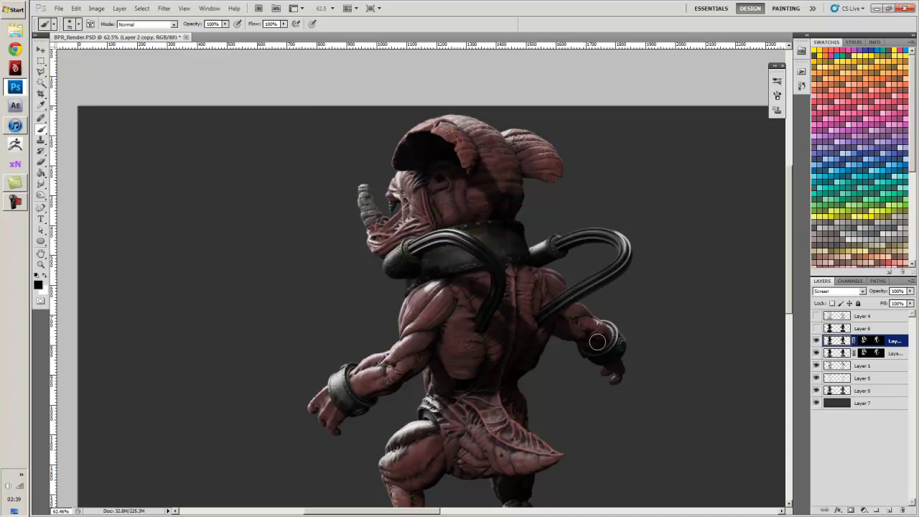
key(ctrl+z)
Examine the masked light on the back-view and front-view figures, both close up and from a distance
drag(303, 313, 357, 222)
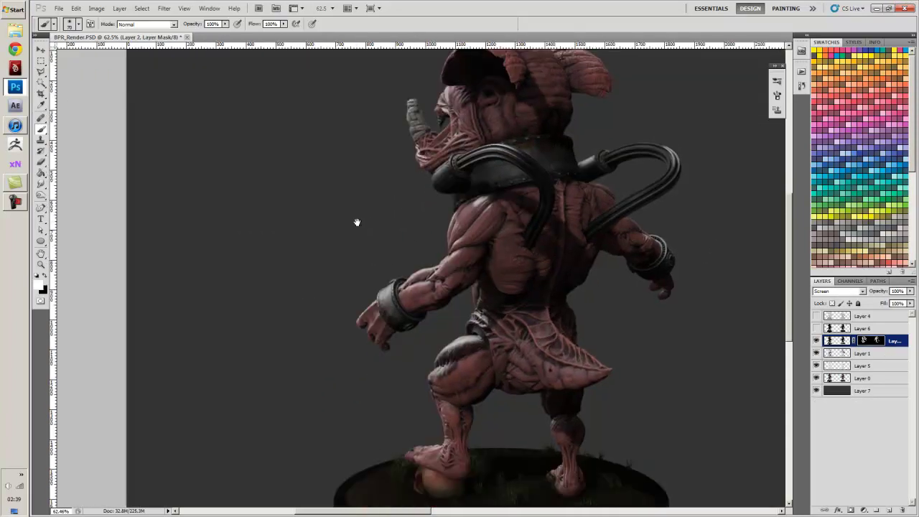
alt+scroll(371, 236, up, 2)
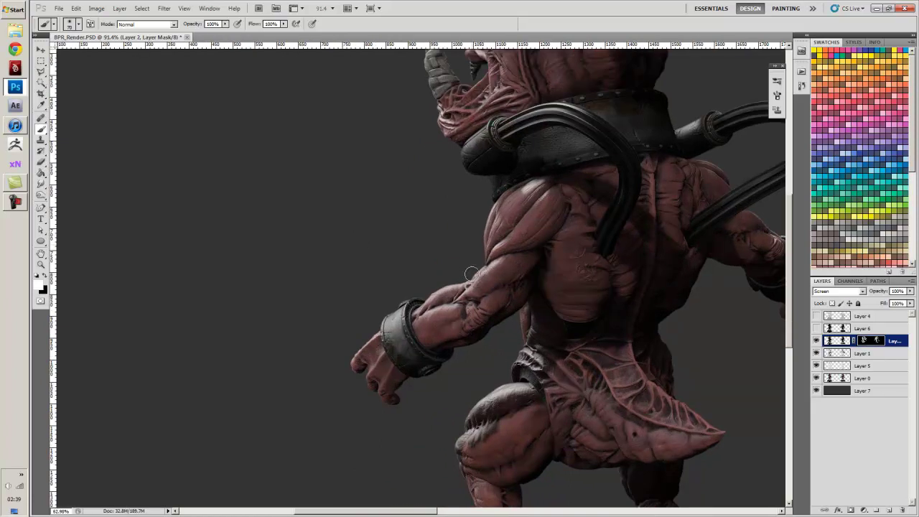
alt+scroll(574, 294, down, 4)
drag(618, 327, 401, 260)
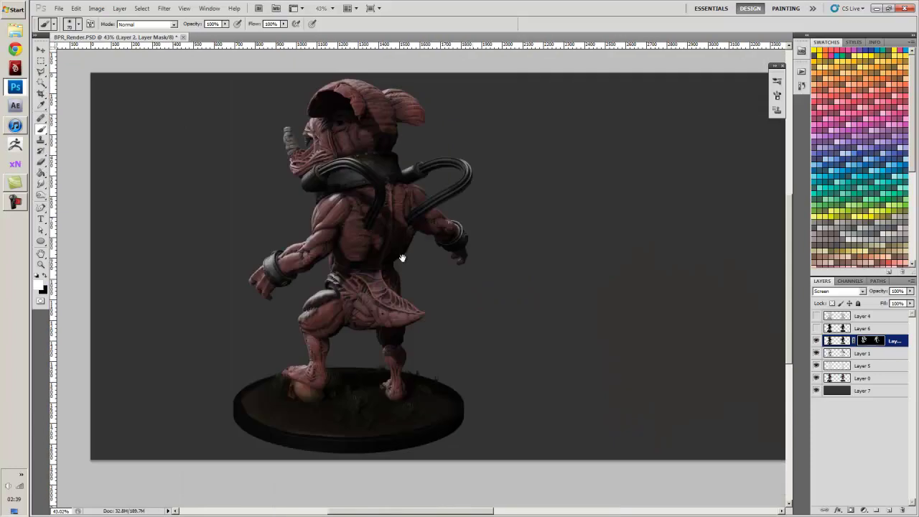
alt+scroll(398, 266, down, 3)
drag(472, 240, 278, 264)
alt+scroll(414, 272, up, 2)
drag(494, 266, 277, 293)
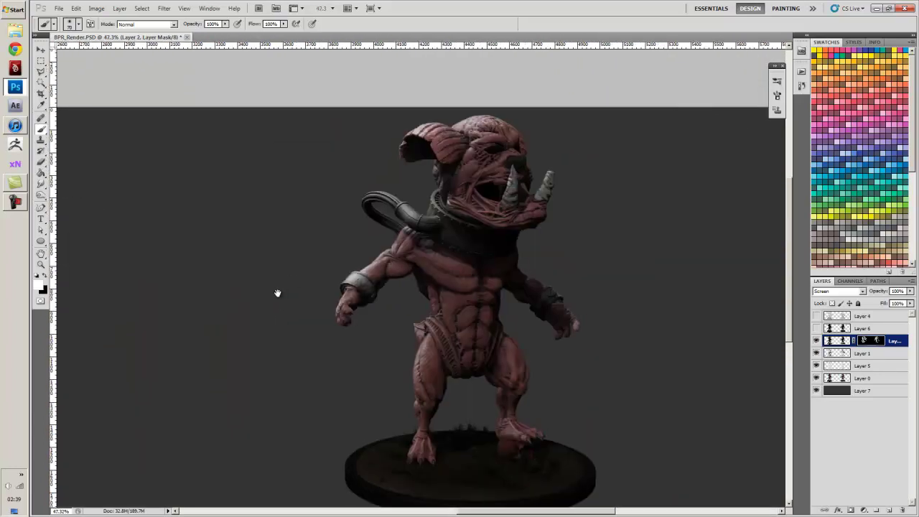
alt+scroll(297, 275, up, 1)
drag(314, 230, 280, 207)
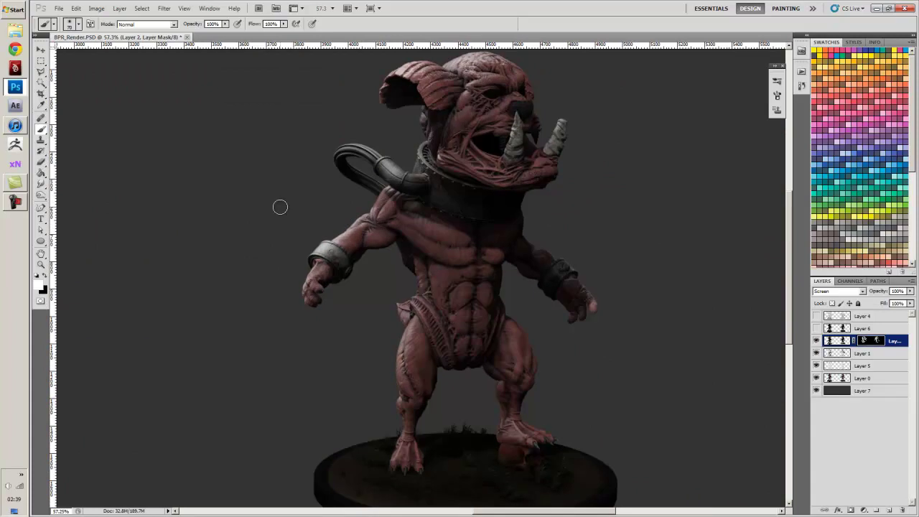
alt+scroll(317, 288, up, 1)
drag(399, 322, 381, 334)
drag(401, 302, 378, 424)
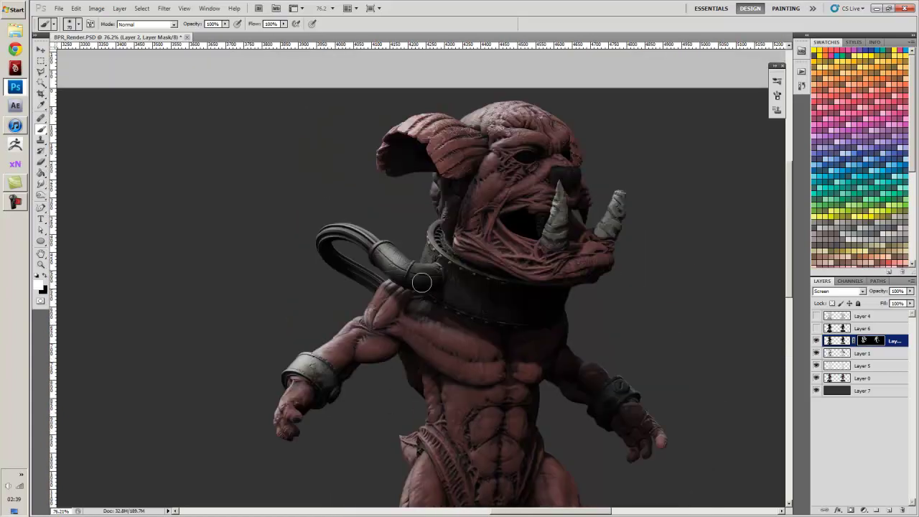
ctrl+drag(367, 411, 287, 400)
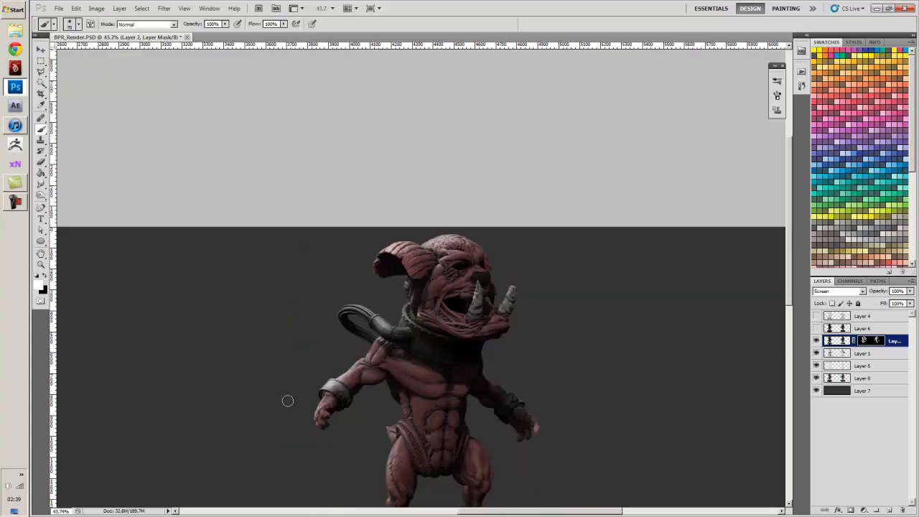
drag(208, 396, 527, 317)
drag(215, 376, 420, 389)
alt+scroll(446, 343, up, 2)
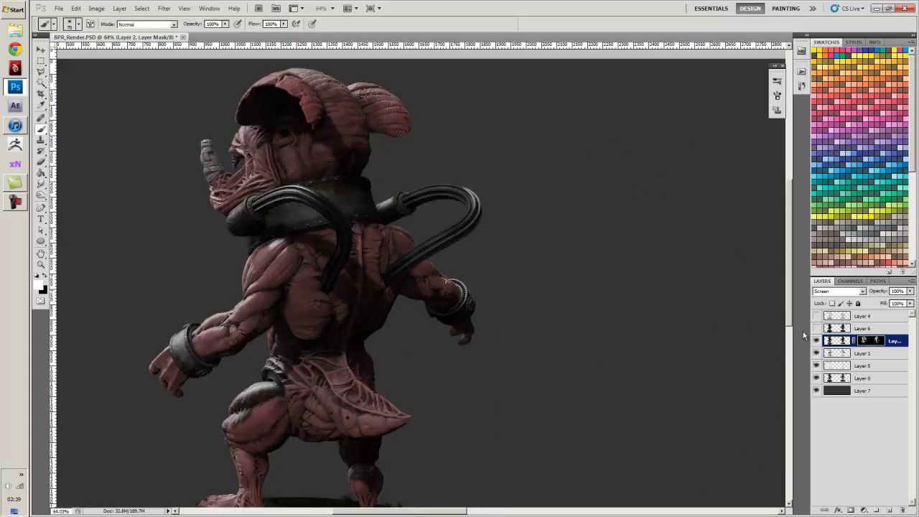
Compare the back-view figure with Layer 6 shown and hidden, leaving the layer hidden
click(815, 328)
click(815, 328)
click(816, 328)
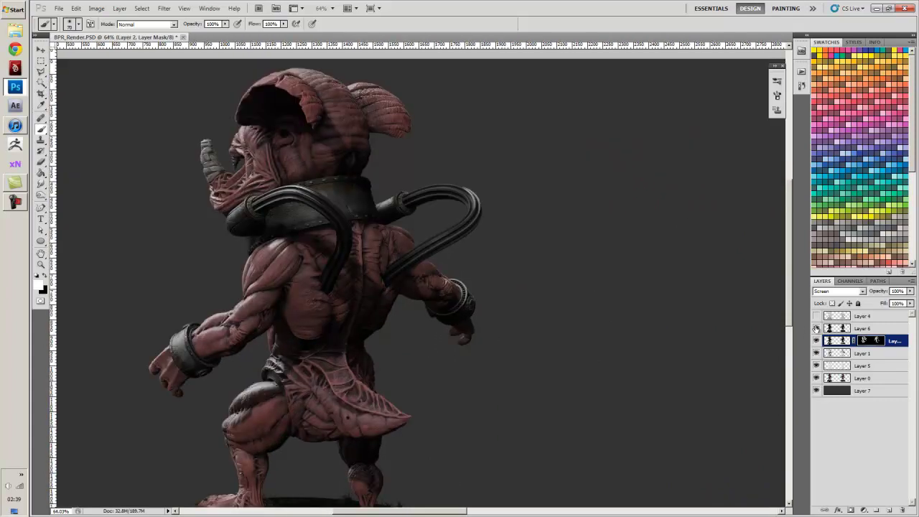
click(815, 328)
Apply a legacy Brightness/Contrast adjustment to Layer 2's mask with brightness 22 and contrast 33
drag(642, 407, 746, 347)
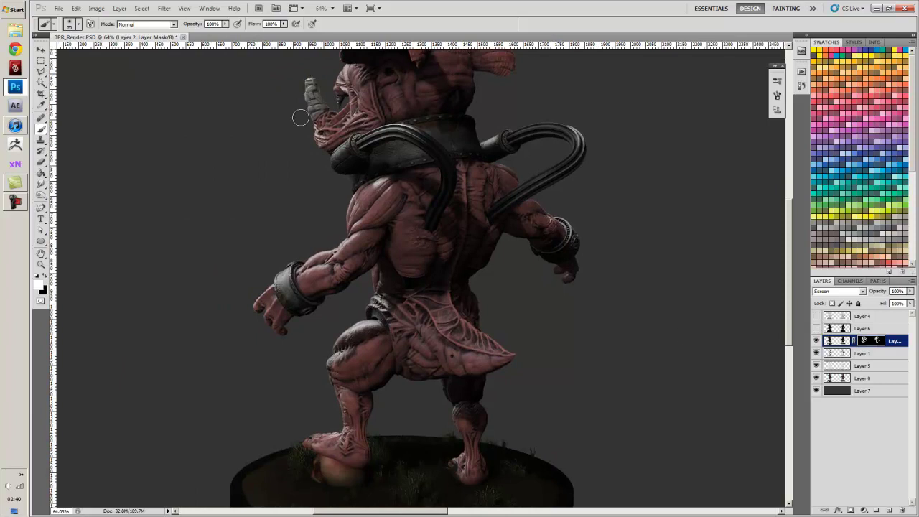
click(96, 8)
mouse_move(113, 30)
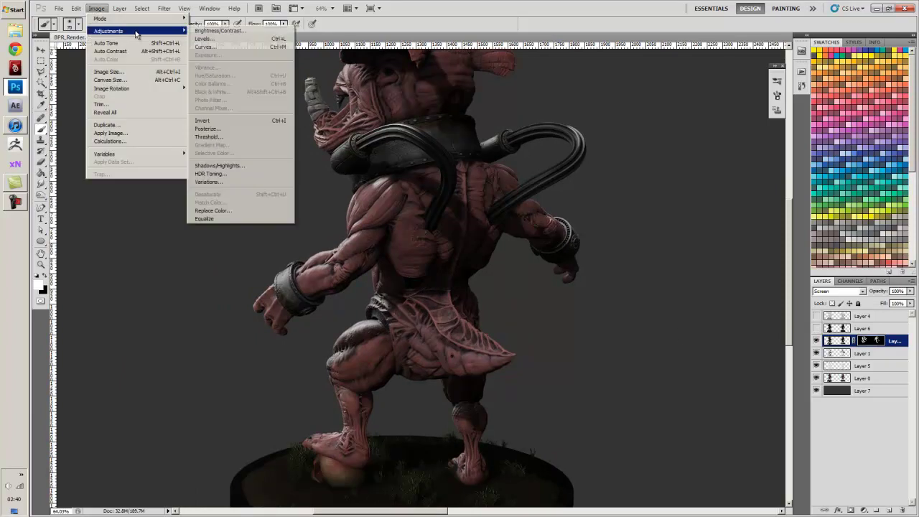
click(216, 31)
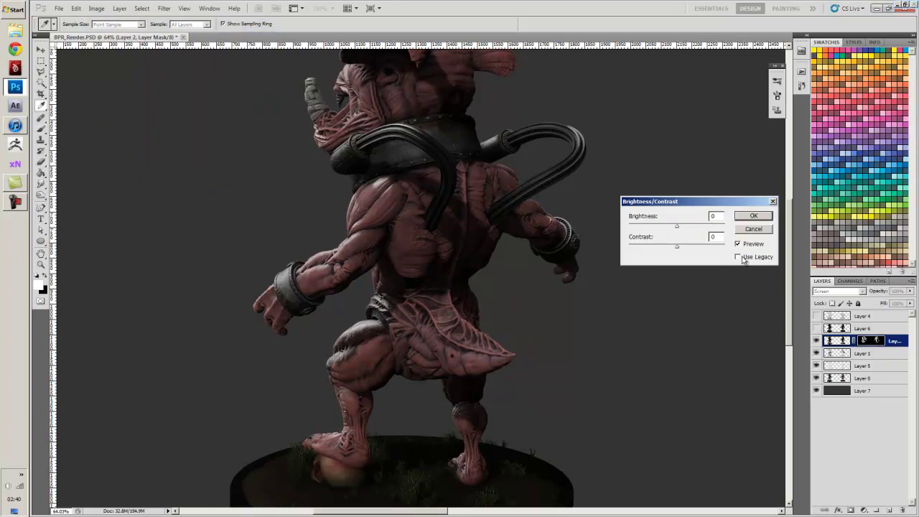
drag(689, 249, 702, 231)
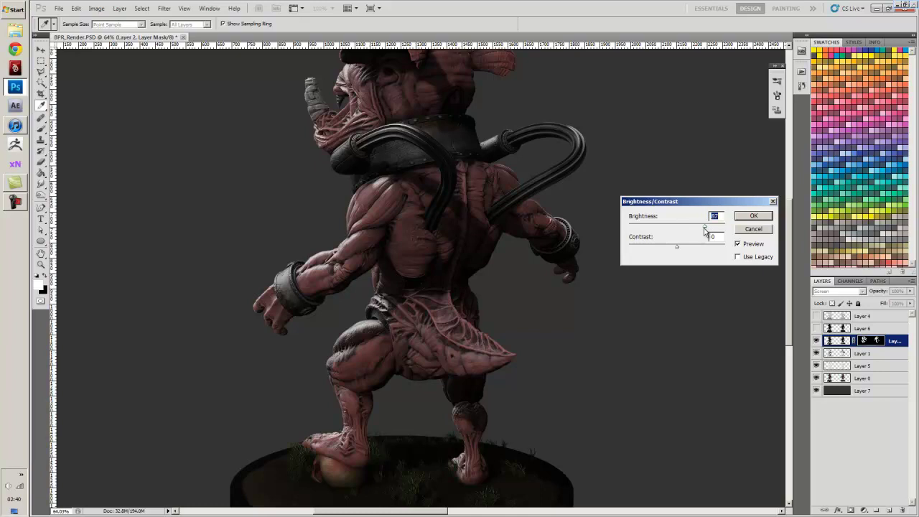
click(737, 256)
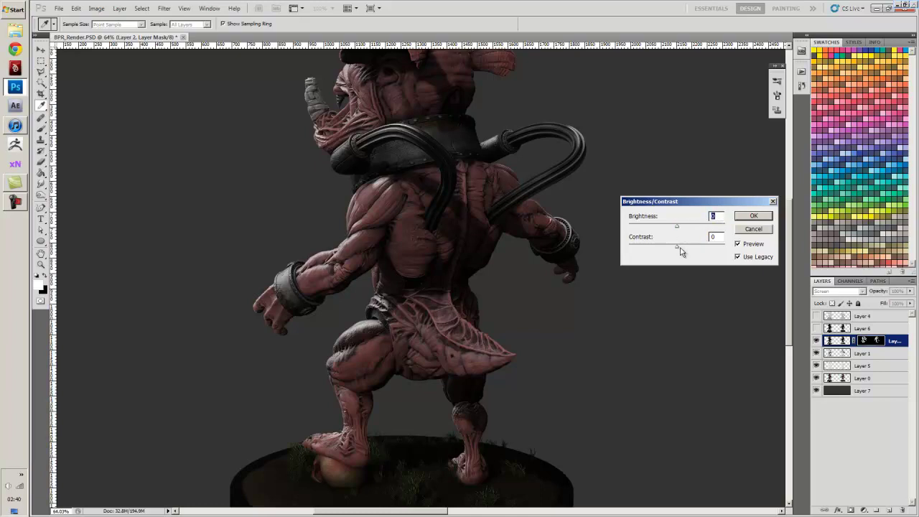
mouse_move(681, 246)
mouse_down()
mouse_move(695, 249)
mouse_move(686, 230)
mouse_up()
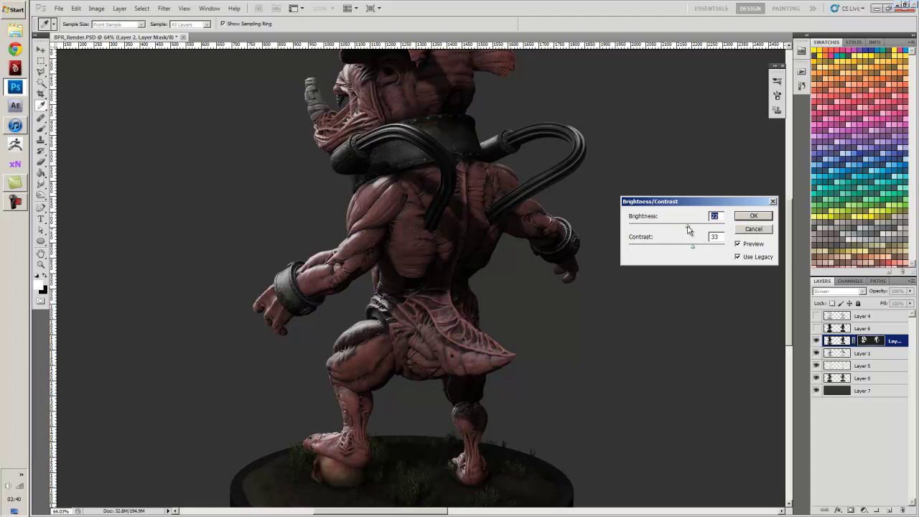
click(746, 217)
key(b)
Compare the back-view figure with Layer 2 off and on, and reduce the layer's opacity to 86%
scroll(639, 258, down, 3)
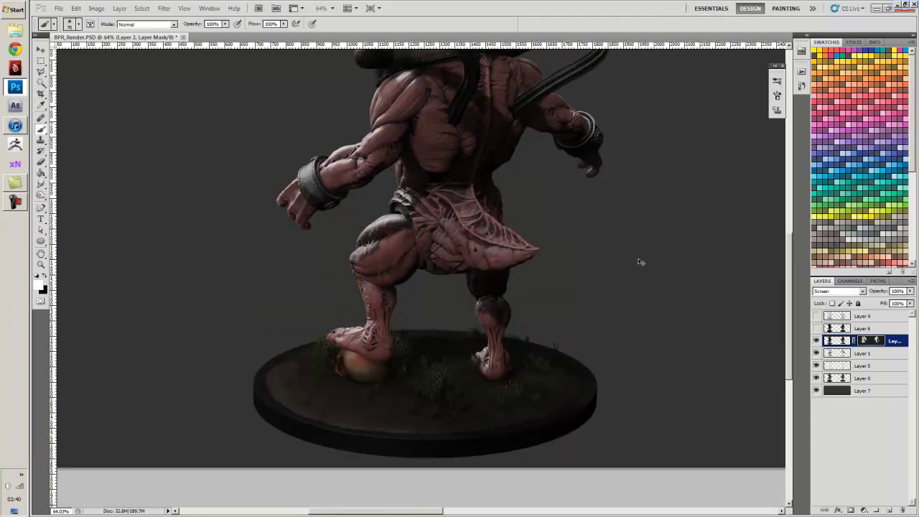
mouse_move(639, 206)
mouse_down()
mouse_move(629, 240)
mouse_move(642, 323)
mouse_move(631, 394)
mouse_up()
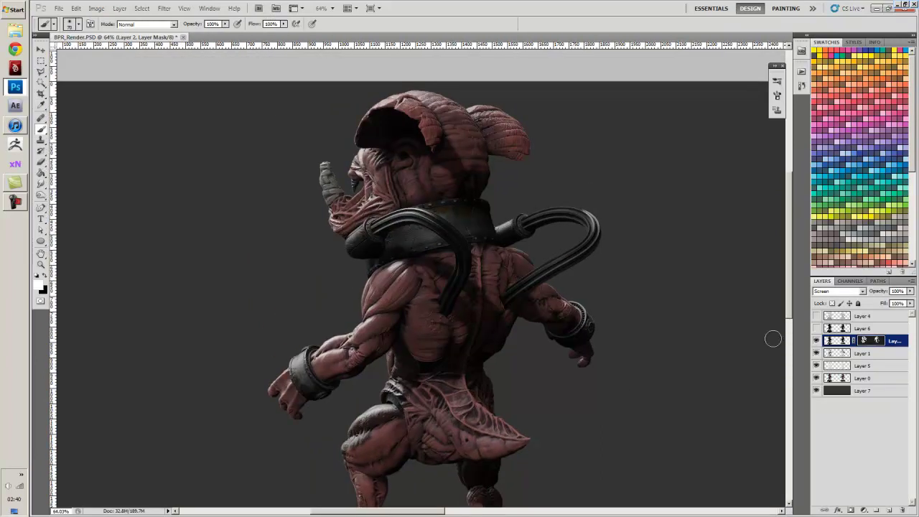
click(815, 340)
click(815, 340)
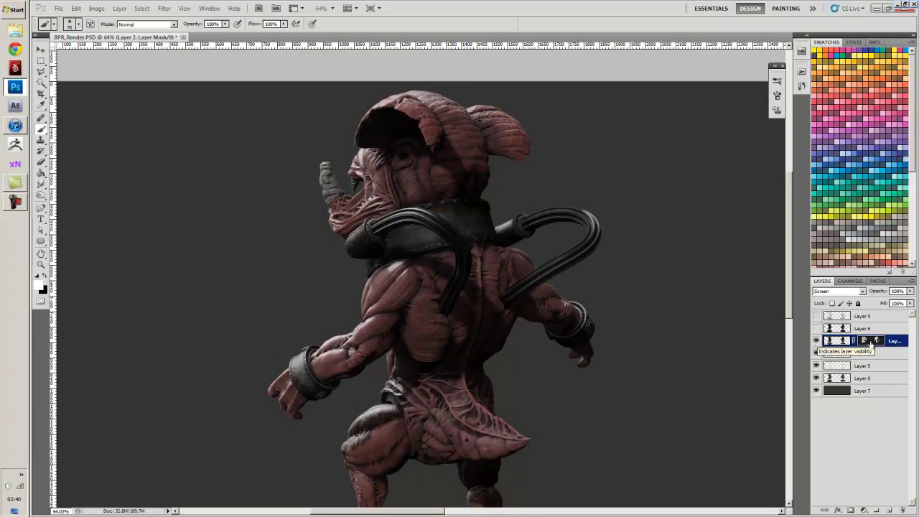
click(909, 291)
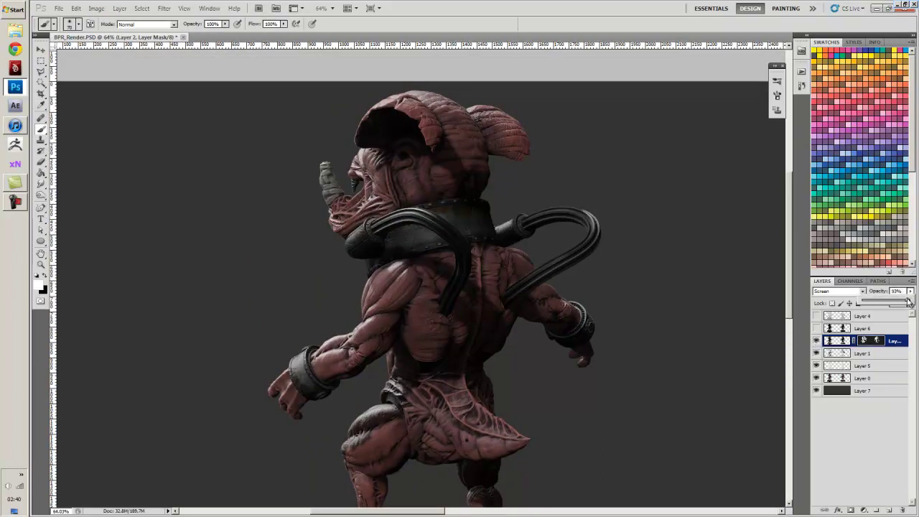
drag(906, 303, 898, 304)
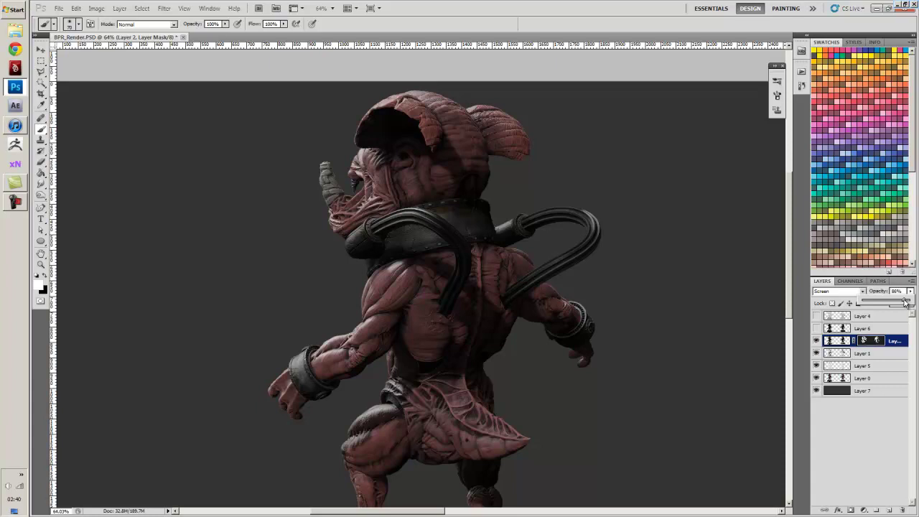
Compare the back-view figure with Layer 1 hidden and shown, leaving the layer visible
scroll(638, 314, down, 3)
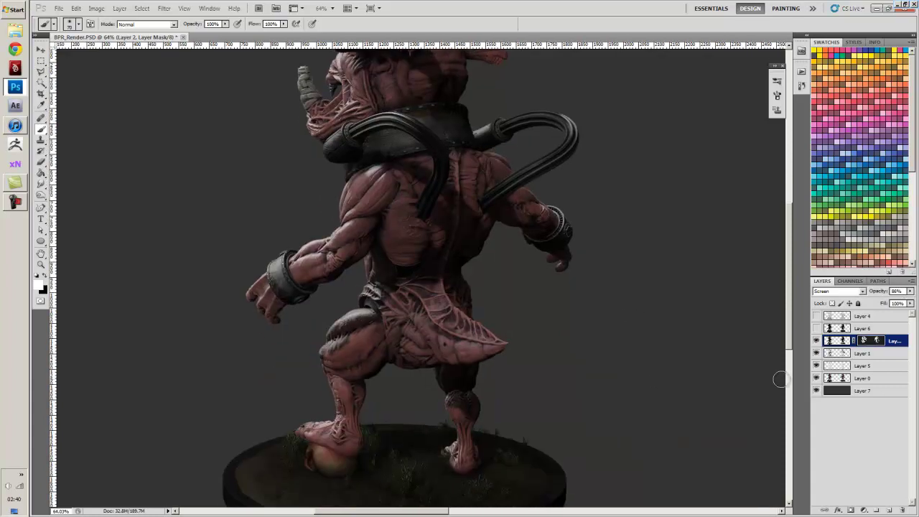
click(816, 353)
click(816, 353)
click(816, 353)
click(816, 353)
drag(626, 299, 647, 319)
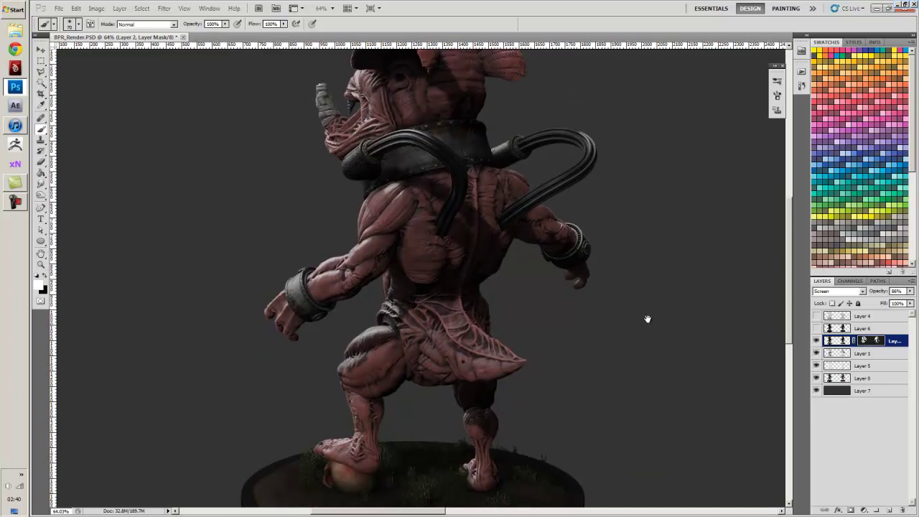
Select Layer 5 and hide it
click(828, 366)
click(816, 366)
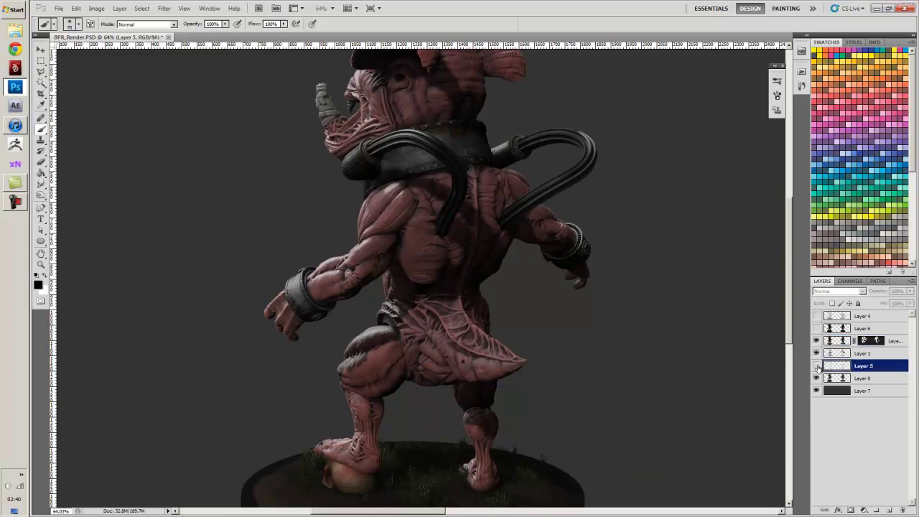
Compare the back-view figure with Layer 5 shown and hidden, leaving the layer visible
click(815, 365)
click(815, 365)
click(818, 366)
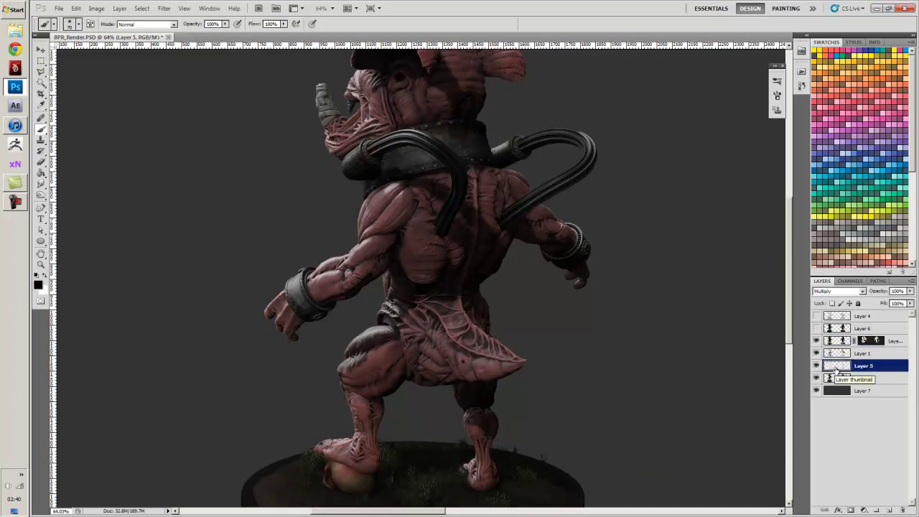
Apply a Brightness/Contrast adjustment to Layer 5 with legacy mode off, brightness -19 and contrast 59
click(99, 10)
mouse_move(115, 31)
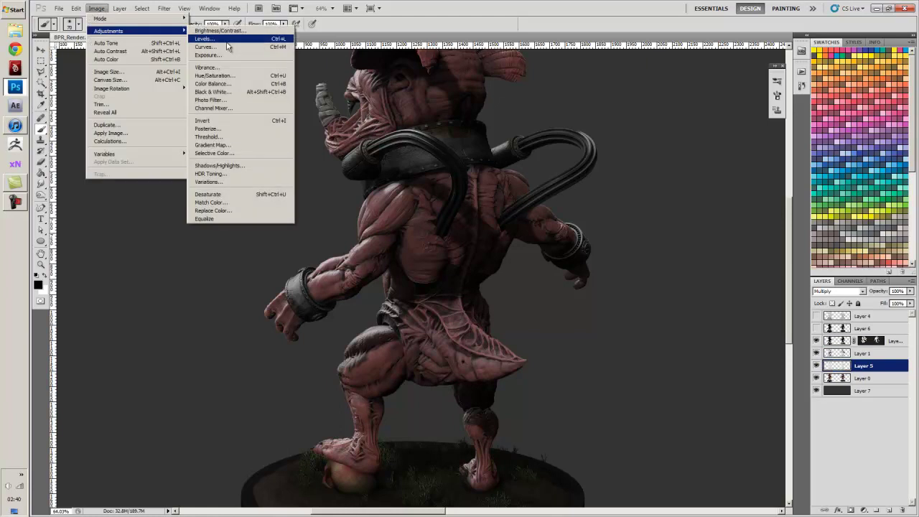
click(217, 30)
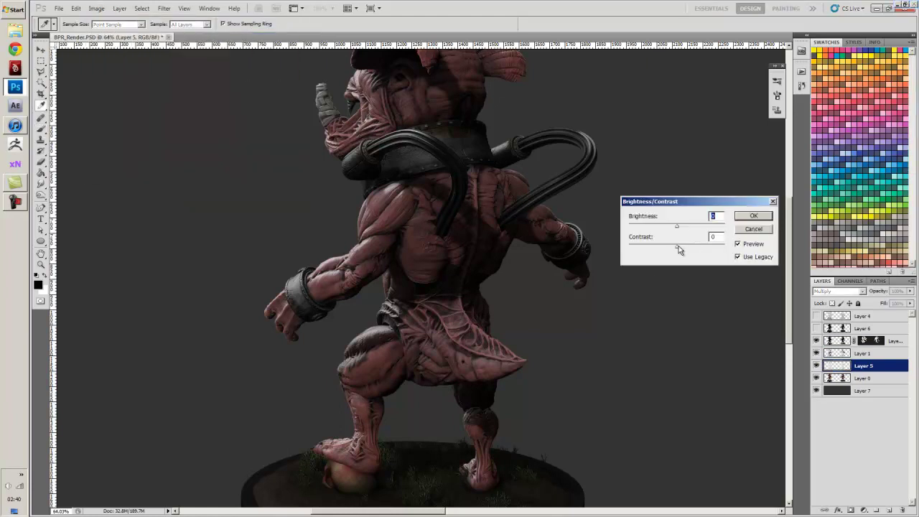
drag(678, 246, 702, 248)
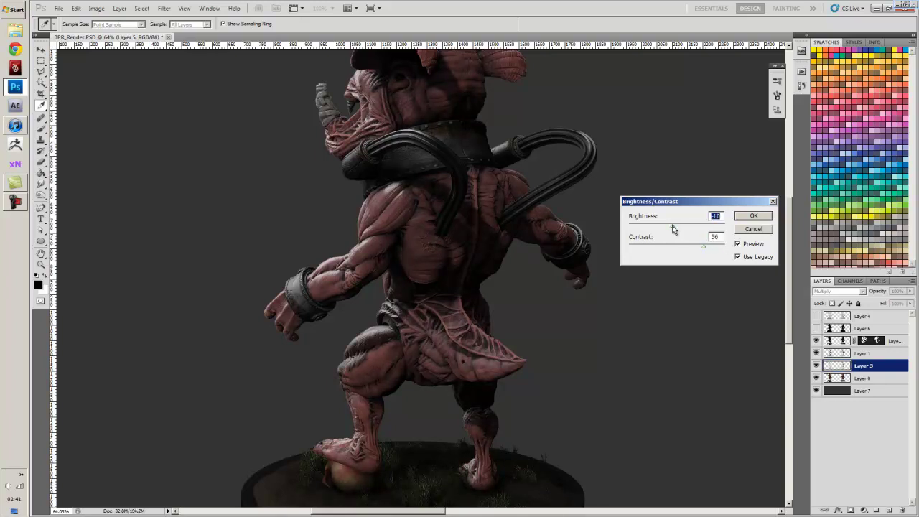
click(737, 256)
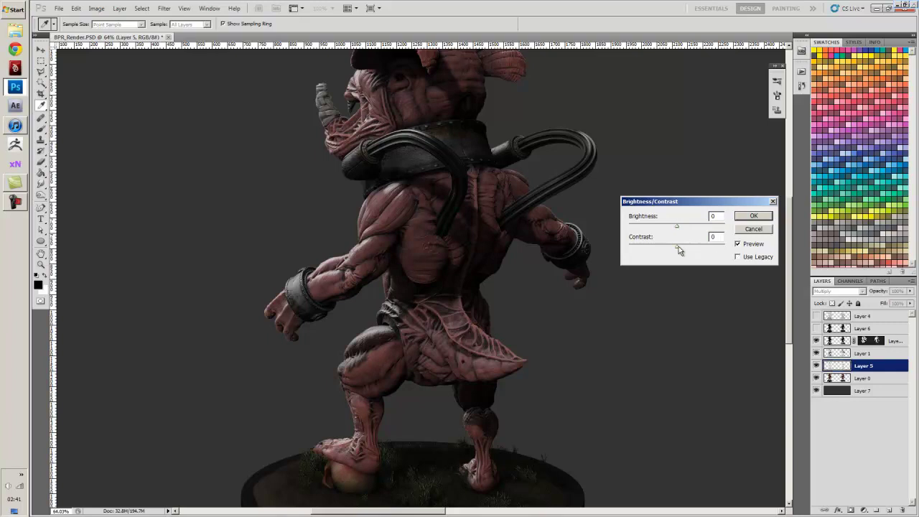
drag(678, 247, 670, 228)
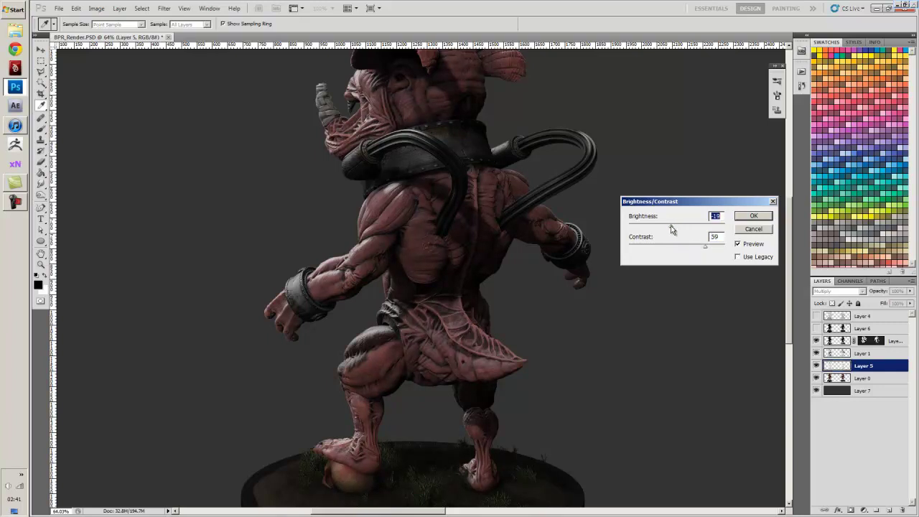
click(752, 216)
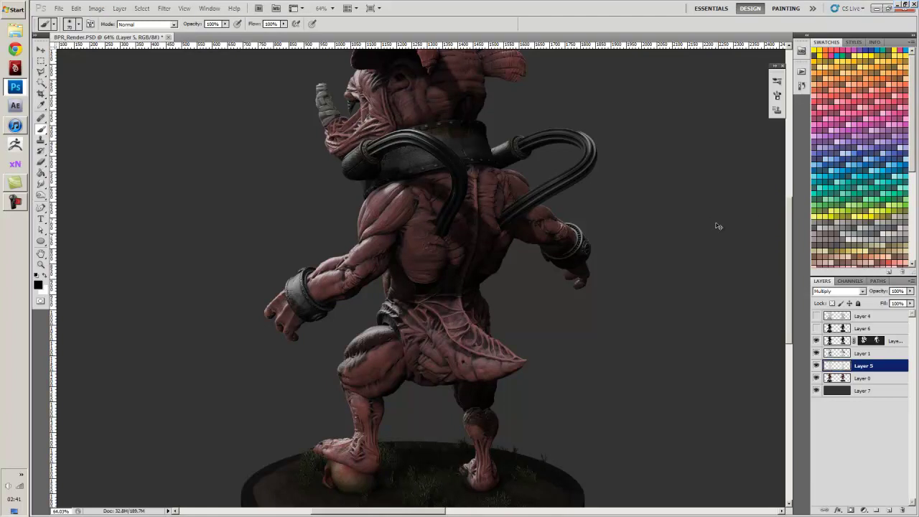
Darken Layer 5's midtones with a Levels adjustment, leaving the black input level at 0
click(96, 8)
mouse_move(115, 34)
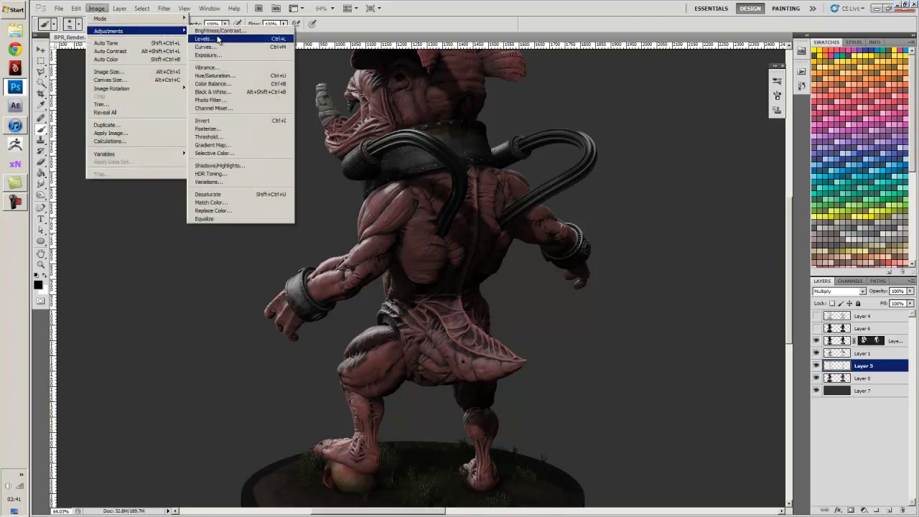
click(215, 38)
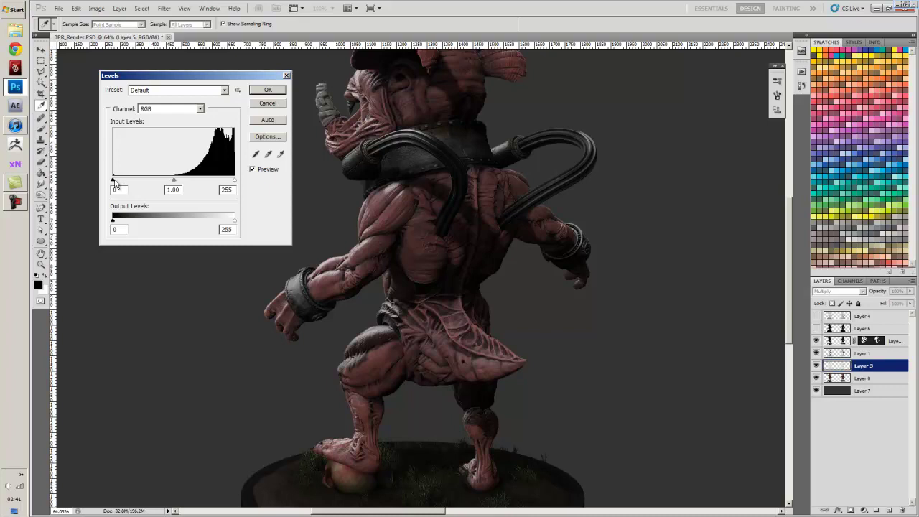
mouse_move(112, 180)
mouse_down()
mouse_move(141, 181)
mouse_move(106, 183)
mouse_up()
mouse_move(173, 180)
mouse_down()
mouse_move(203, 185)
mouse_move(191, 183)
mouse_up()
click(267, 91)
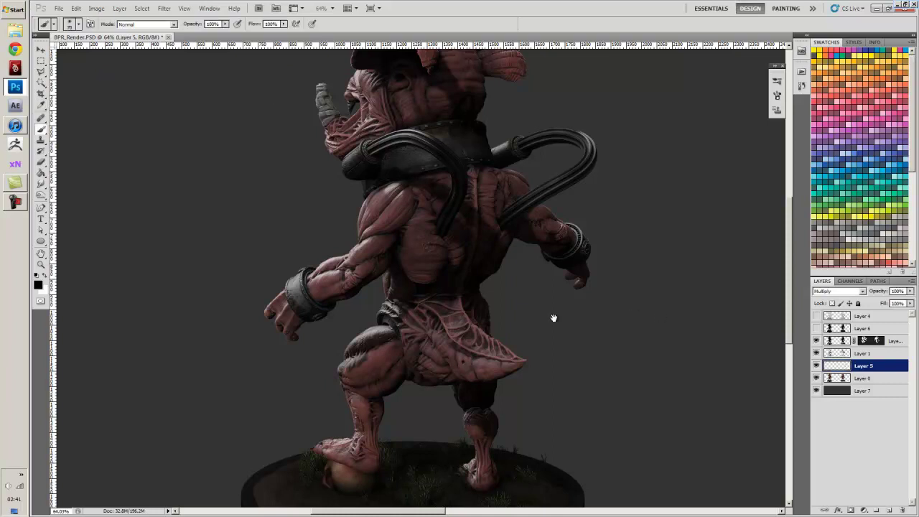
Select Layer 0 and raise its saturation to +13 with a Hue/Saturation adjustment, judging the result on the front-view figure
drag(553, 318, 501, 266)
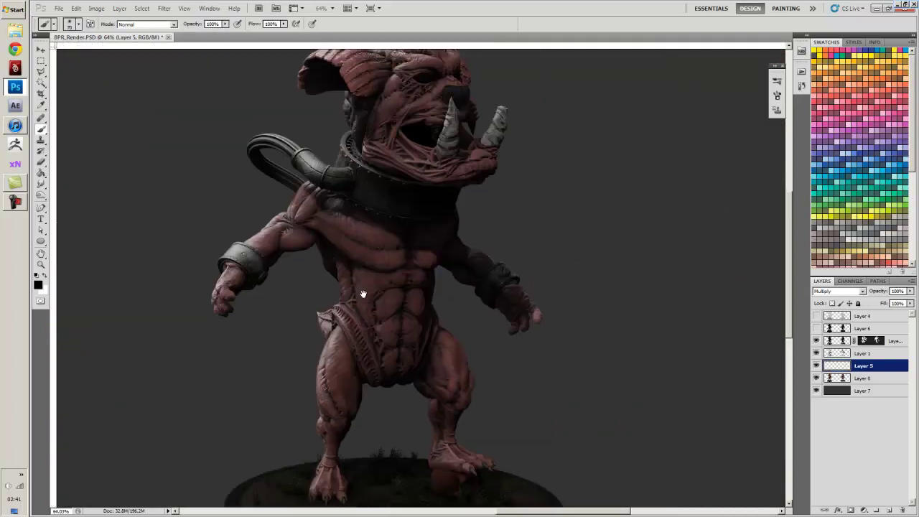
key(ctrl+r)
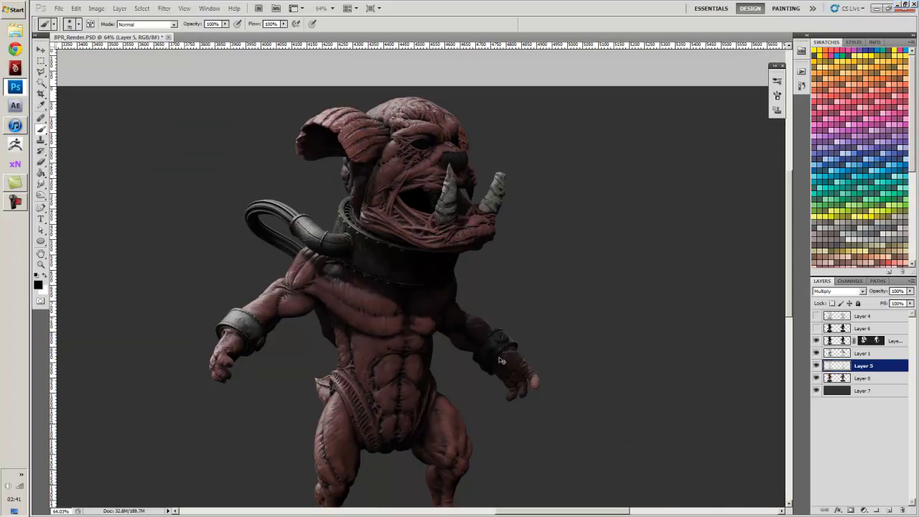
click(832, 380)
drag(163, 297, 622, 291)
key(ctrl+0)
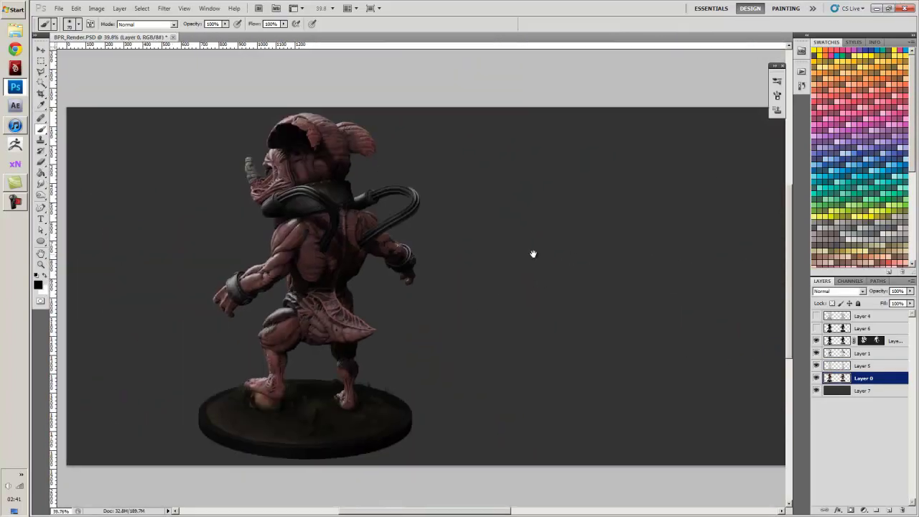
drag(532, 254, 414, 249)
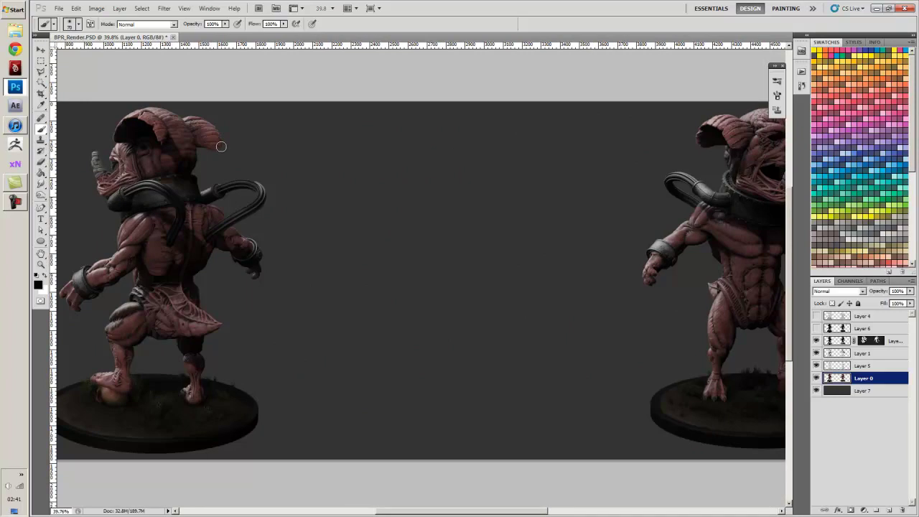
alt+scroll(451, 294, up, 4)
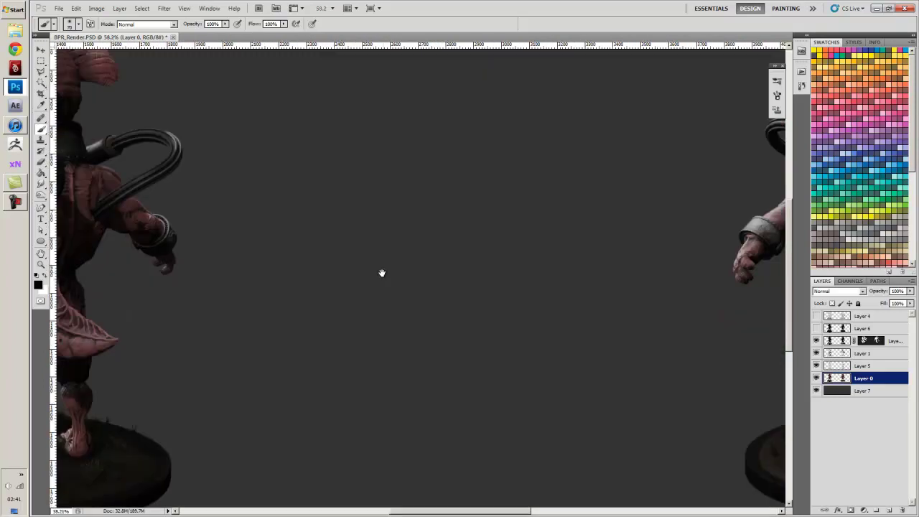
drag(381, 272, 268, 229)
drag(426, 210, 479, 380)
alt+scroll(355, 280, up, 5)
drag(352, 259, 330, 351)
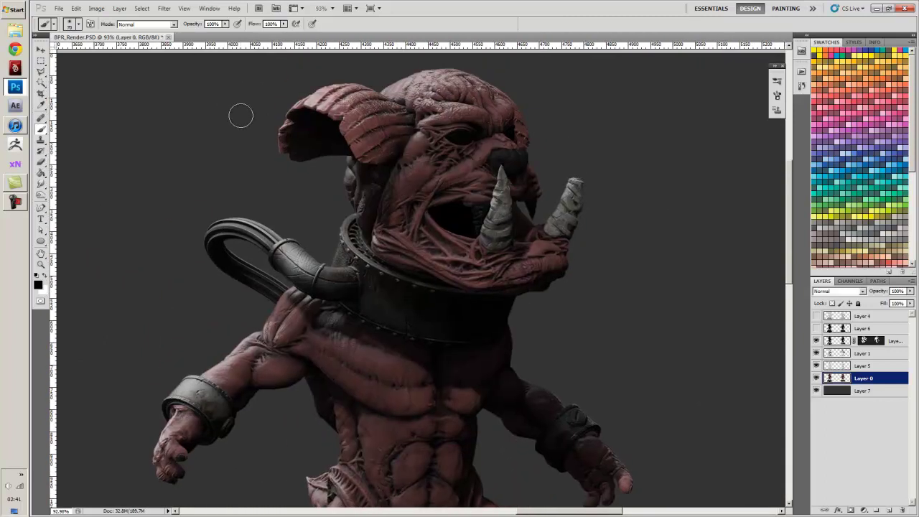
click(96, 8)
mouse_move(107, 30)
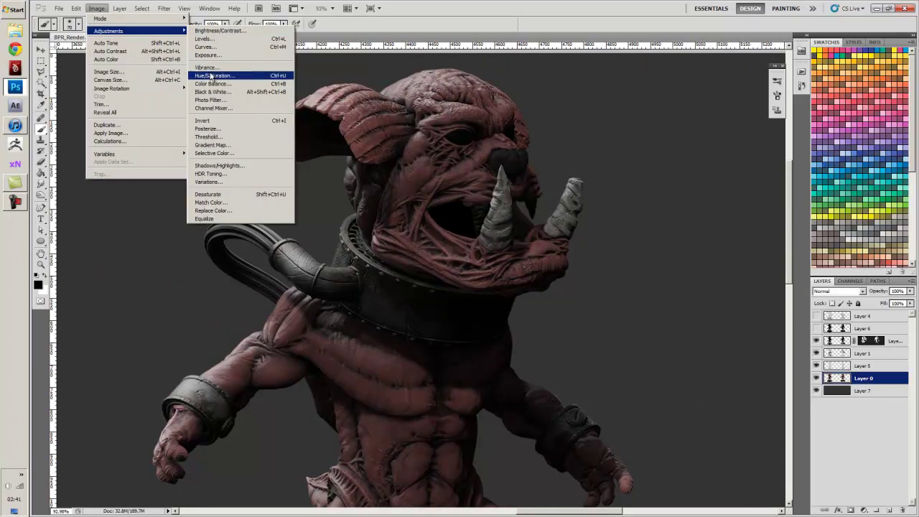
click(214, 75)
drag(715, 240, 720, 239)
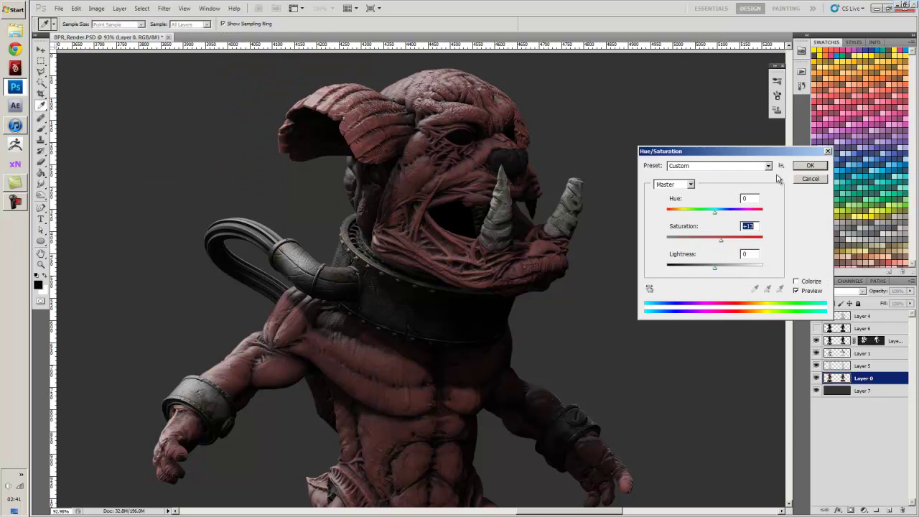
click(809, 166)
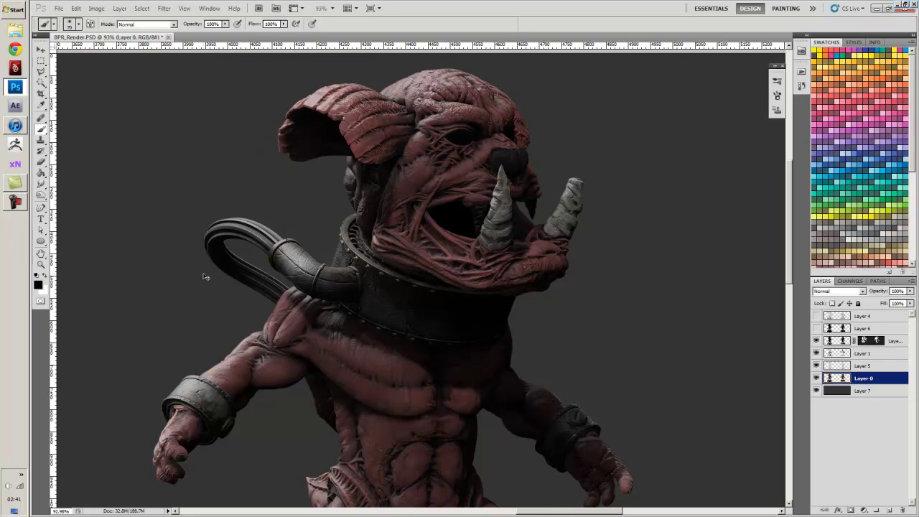
Brighten Layer 0 with a Levels adjustment, setting the white input level to 125
drag(201, 309, 239, 273)
click(96, 8)
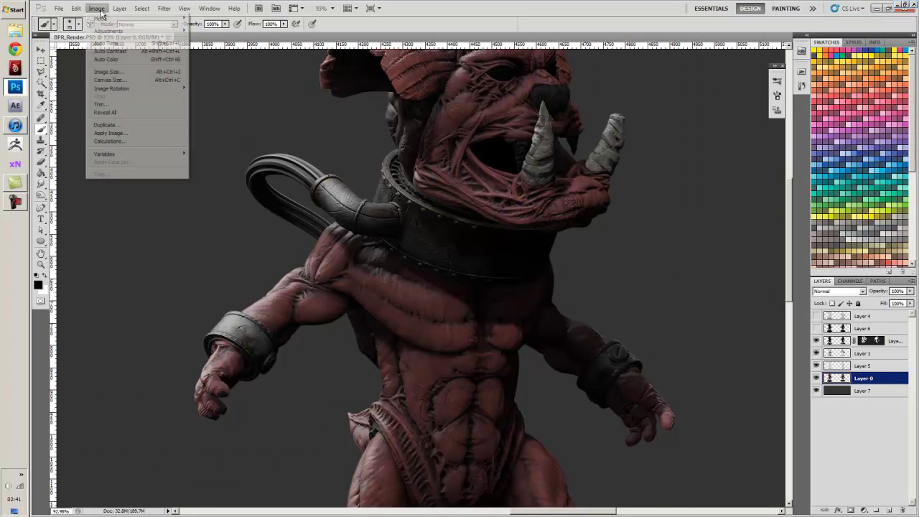
mouse_move(108, 31)
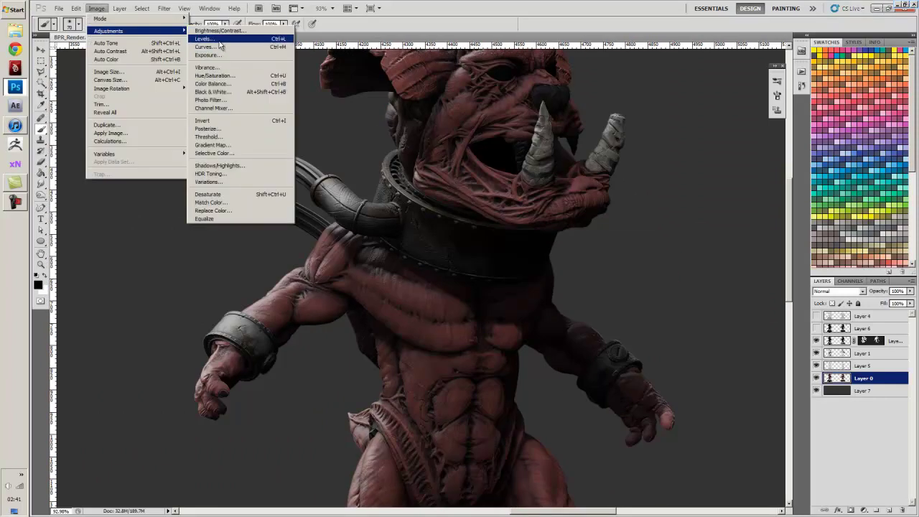
click(204, 39)
drag(173, 180, 176, 180)
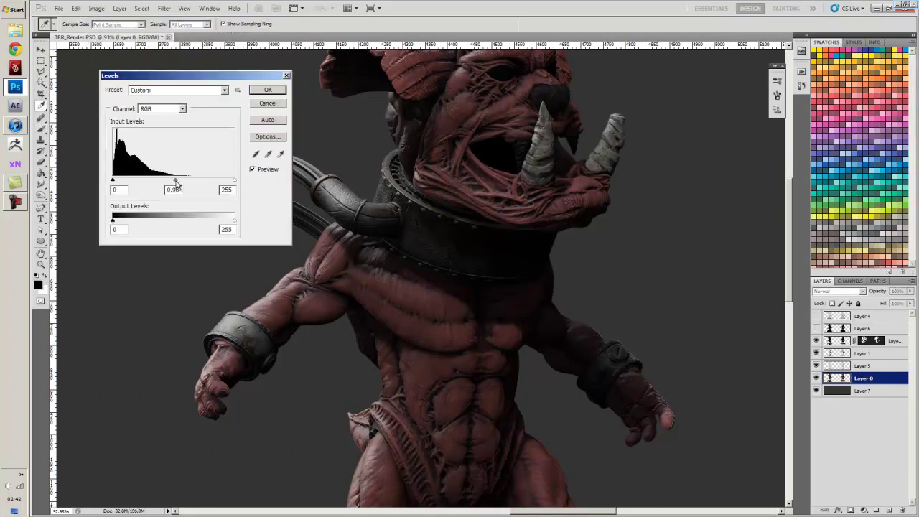
drag(234, 179, 175, 190)
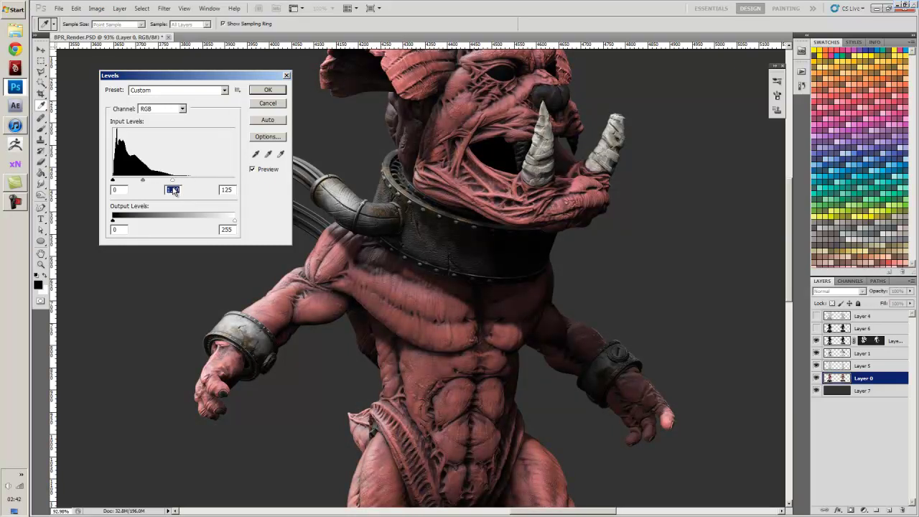
key(Tab)
click(267, 90)
Slightly reduce Layer 0's saturation with a Hue/Saturation adjustment, judging the result on the back-view figure
alt+scroll(291, 217, down, 2)
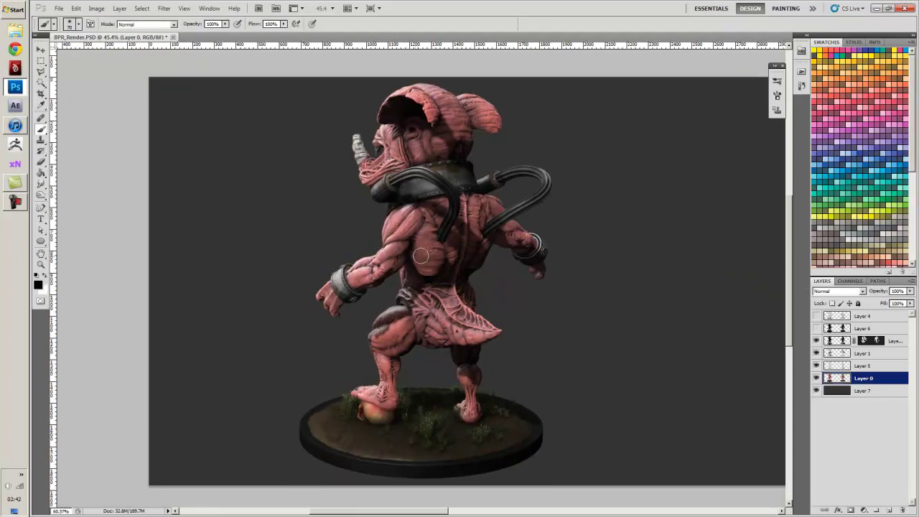
alt+scroll(452, 258, up, 1)
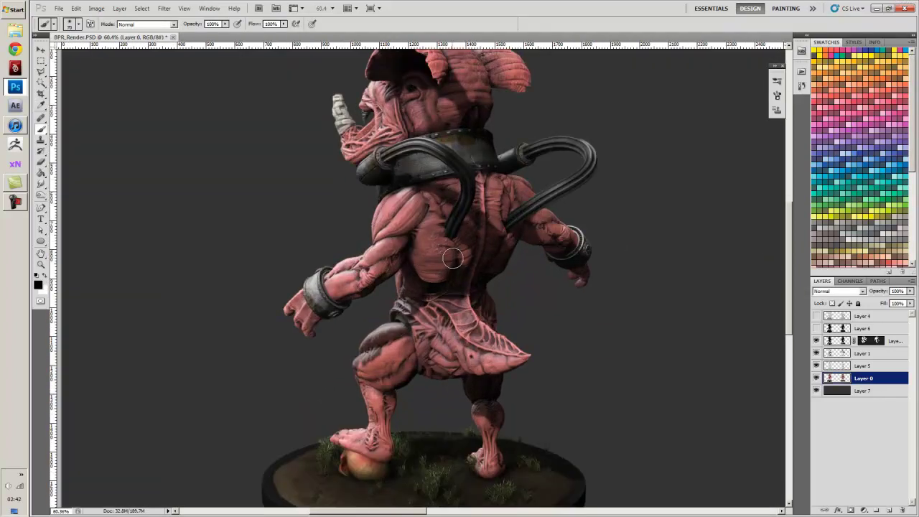
alt+scroll(452, 258, up, 1)
mouse_move(513, 236)
mouse_down()
mouse_move(523, 324)
mouse_move(502, 328)
mouse_move(435, 157)
mouse_move(455, 120)
mouse_move(503, 242)
mouse_move(492, 304)
mouse_up()
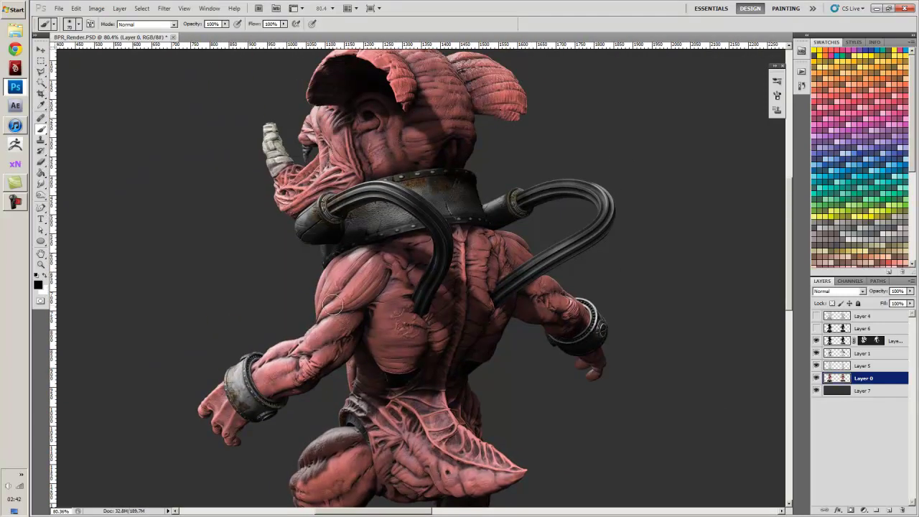
click(115, 9)
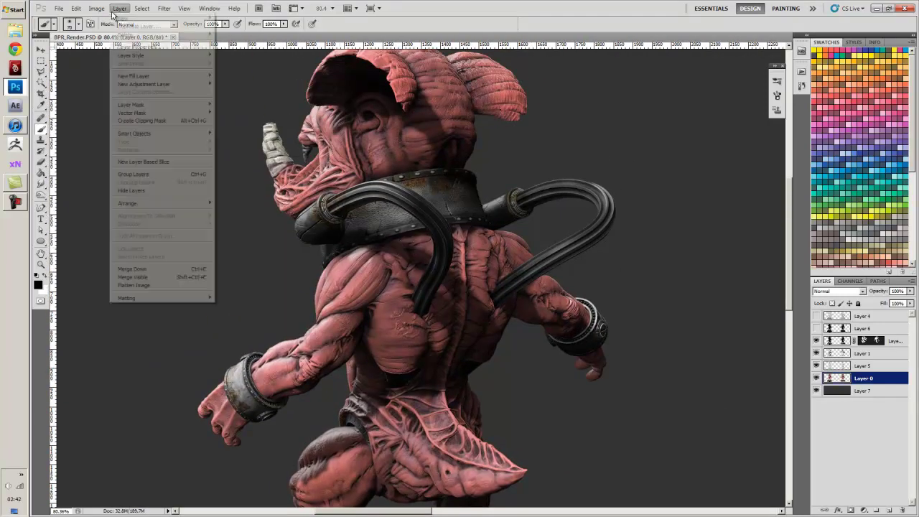
mouse_move(99, 9)
mouse_move(105, 32)
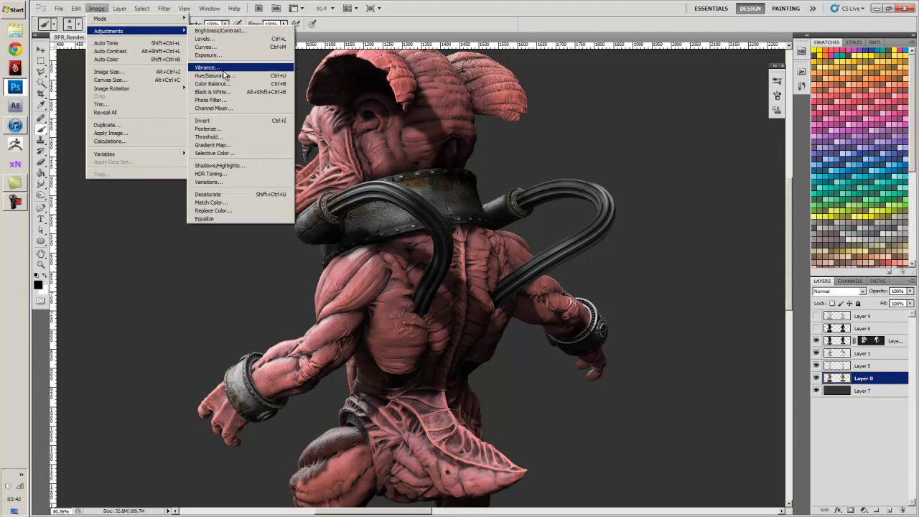
click(225, 76)
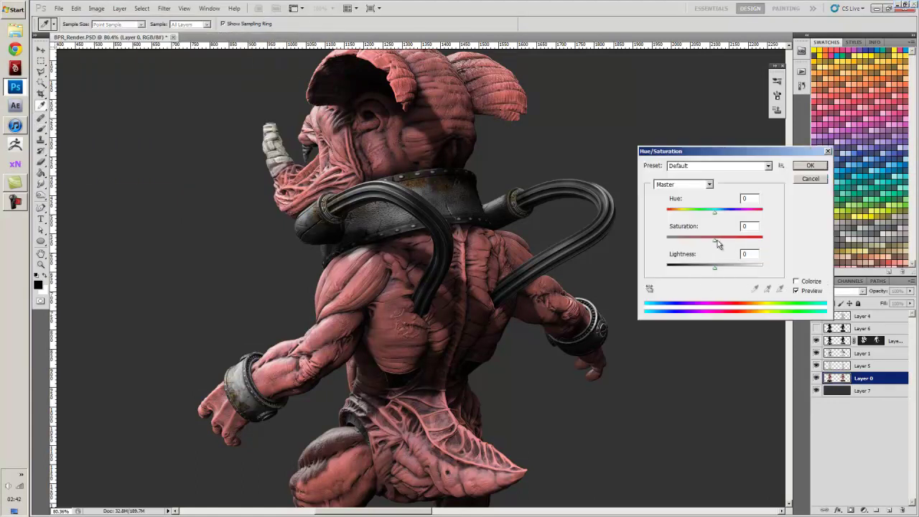
drag(716, 241, 709, 245)
click(809, 165)
Apply a non-legacy Brightness/Contrast adjustment to Layer 0 with brightness 0 and contrast 52
click(96, 8)
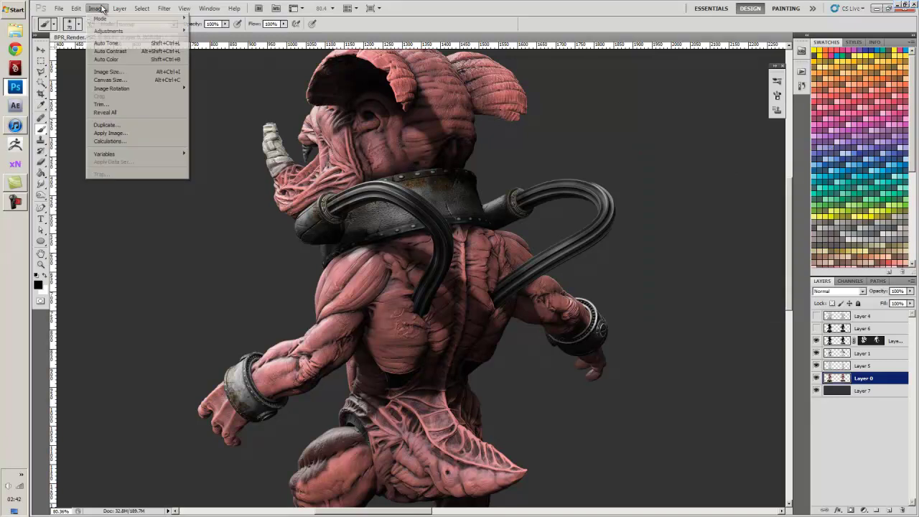
mouse_move(122, 29)
click(236, 29)
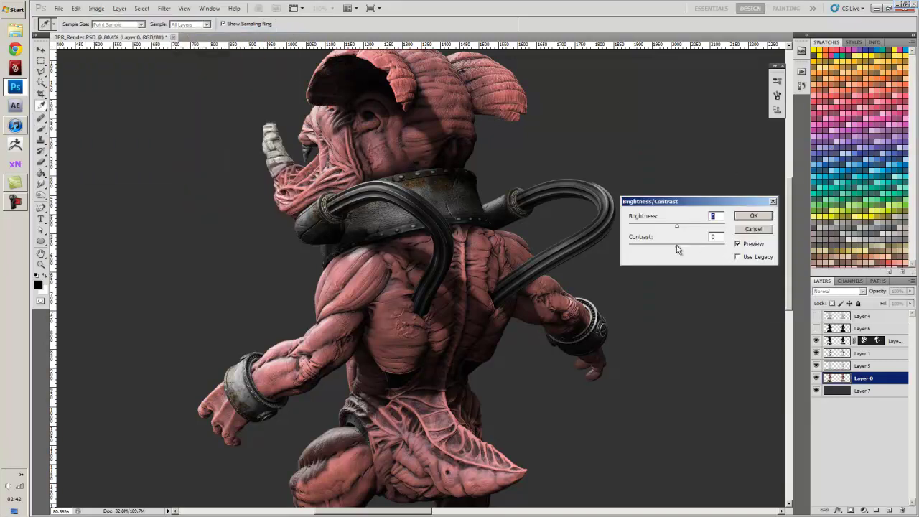
drag(676, 244, 695, 246)
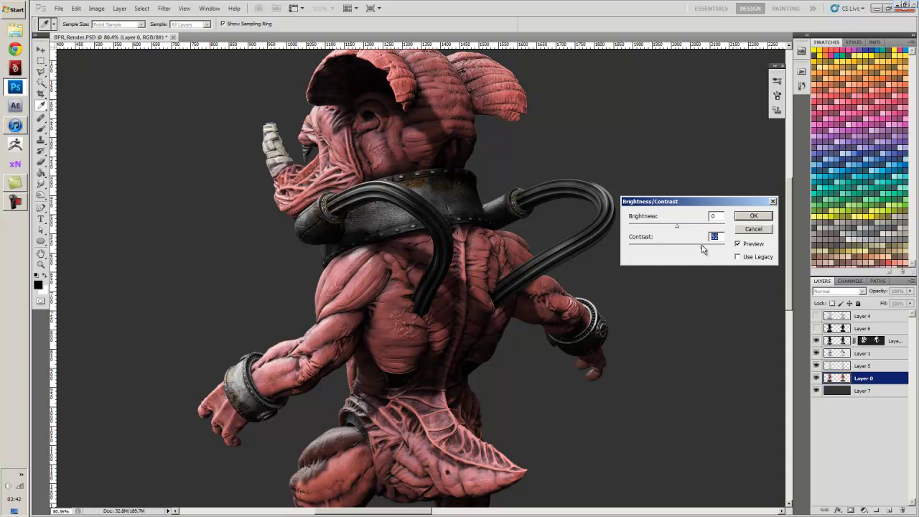
click(753, 216)
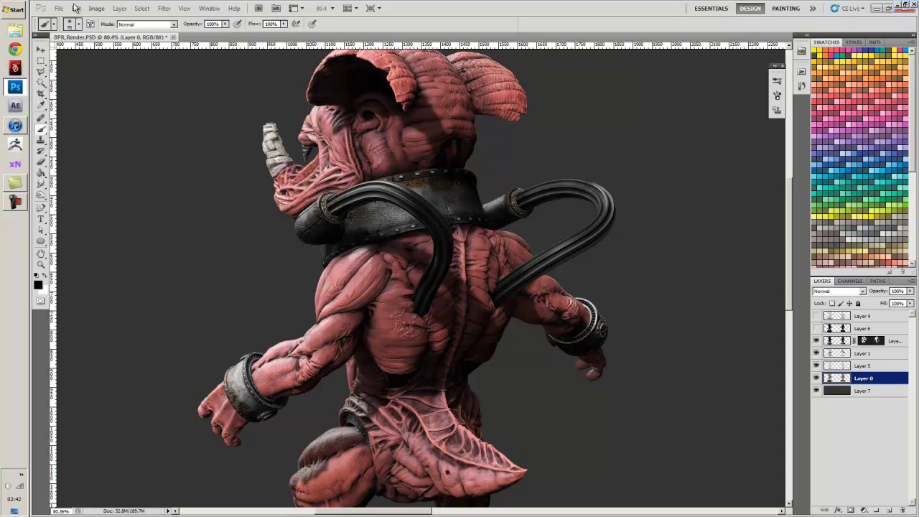
Reduce Layer 0's saturation to -25 with a Hue/Saturation adjustment, judging the result on the back-view figure
click(97, 8)
mouse_move(104, 31)
click(231, 74)
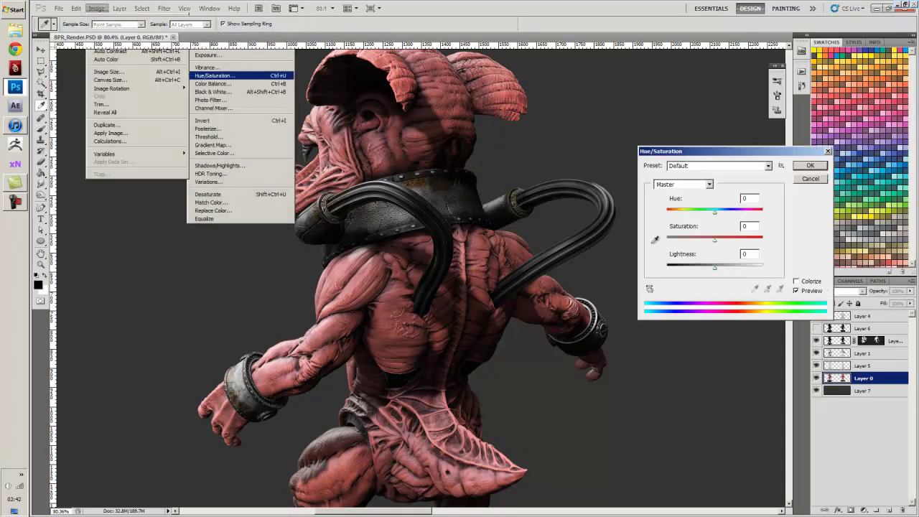
drag(715, 244, 703, 244)
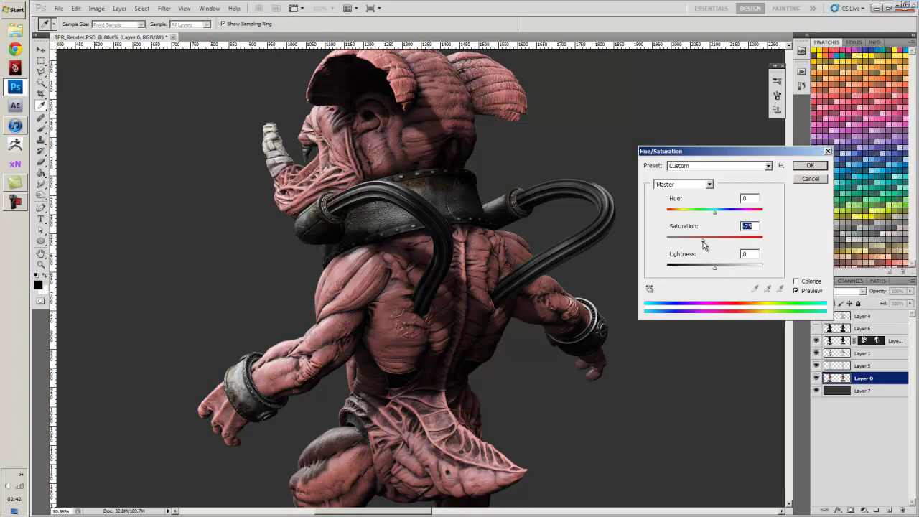
click(809, 166)
key(b)
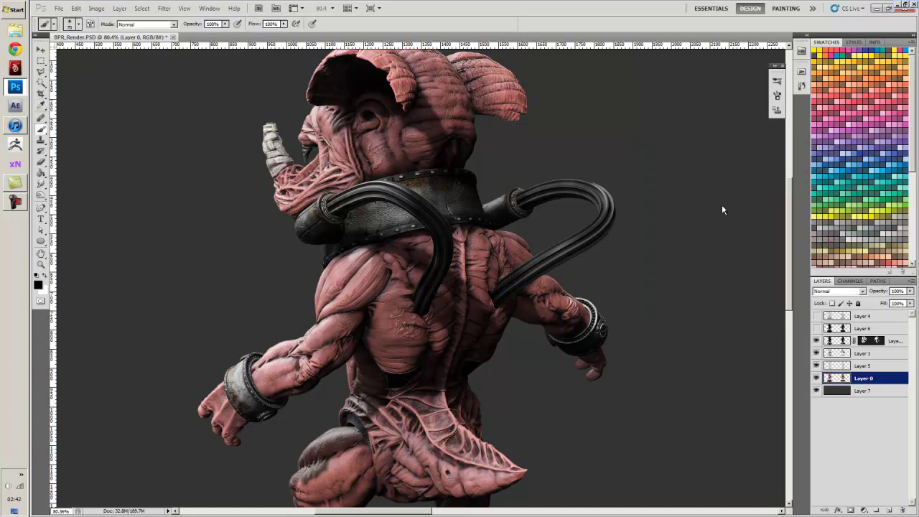
Slightly lower Layer 0's saturation once more with a Hue/Saturation adjustment, judging the result on the front-view figure
alt+scroll(649, 253, down, 2)
drag(648, 295, 427, 176)
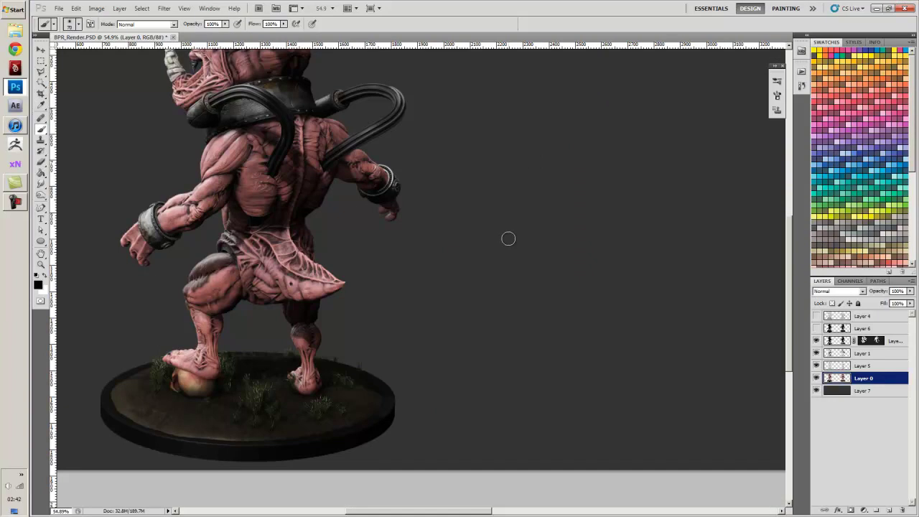
alt+scroll(525, 238, down, 1)
drag(524, 238, 303, 254)
drag(505, 221, 238, 268)
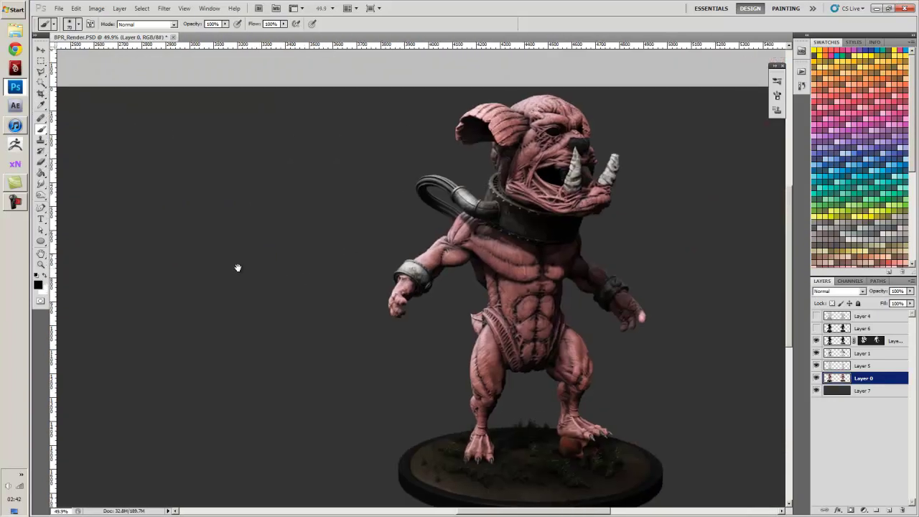
alt+scroll(368, 204, up, 4)
drag(421, 216, 322, 283)
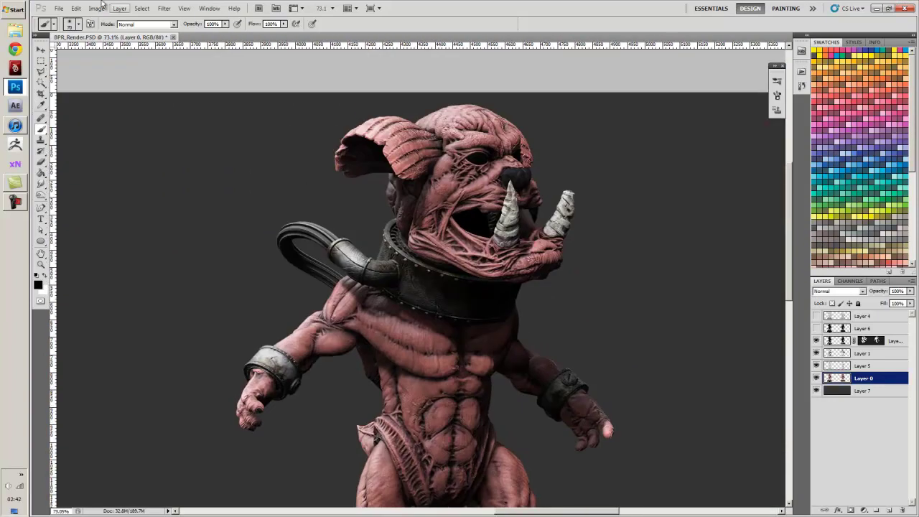
click(96, 8)
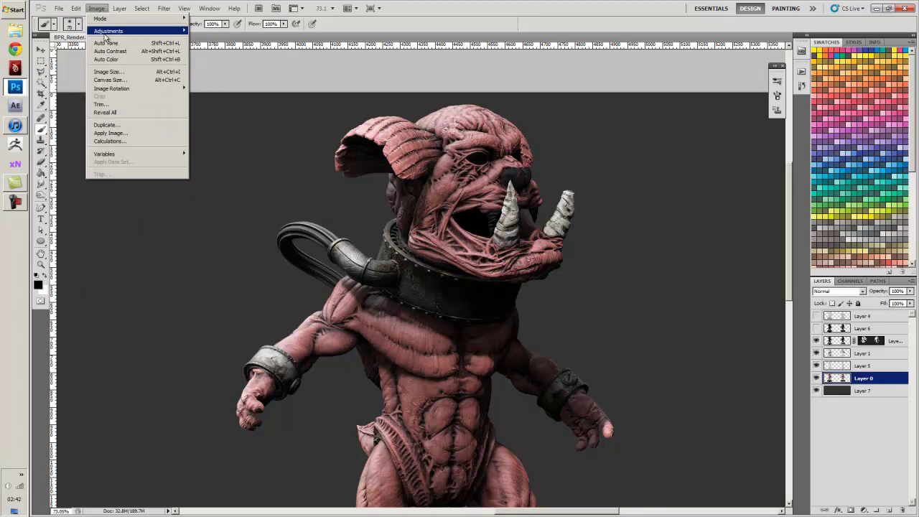
mouse_move(115, 31)
click(238, 77)
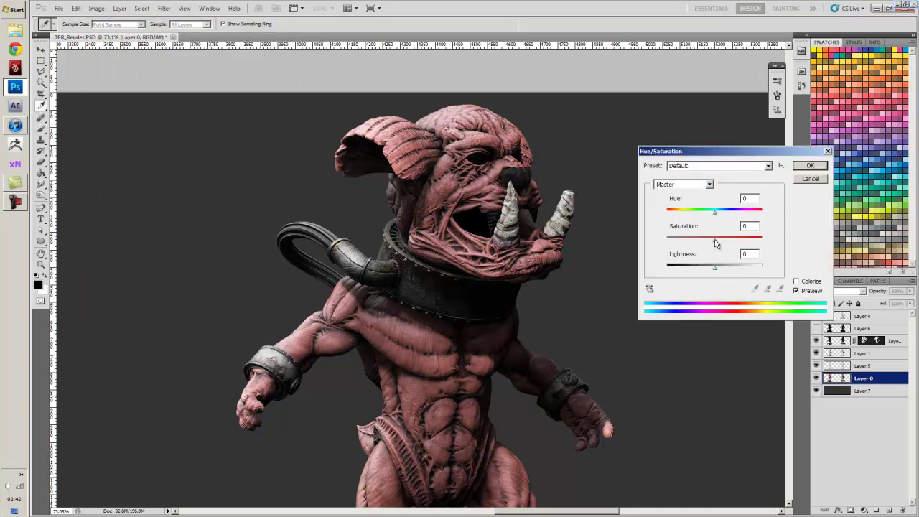
drag(715, 244, 712, 244)
click(809, 166)
Add a new empty layer directly above Layer 2 for painting details on the front-view figure's head
drag(609, 281, 592, 331)
alt+scroll(519, 184, up, 4)
click(838, 338)
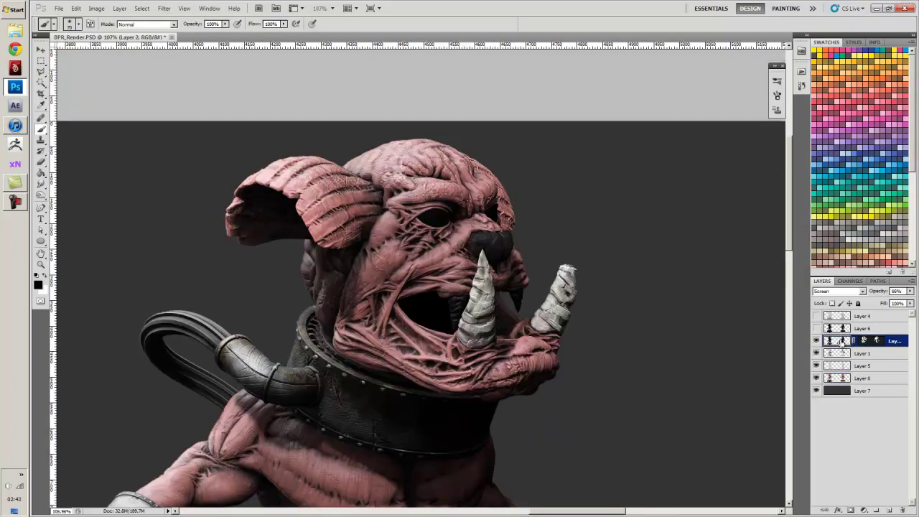
key(ctrl+shift+n)
key(Return)
alt+scroll(588, 189, up, 2)
mouse_move(589, 190)
mouse_down()
mouse_move(625, 242)
mouse_move(584, 232)
mouse_up()
alt+scroll(584, 232, up, 1)
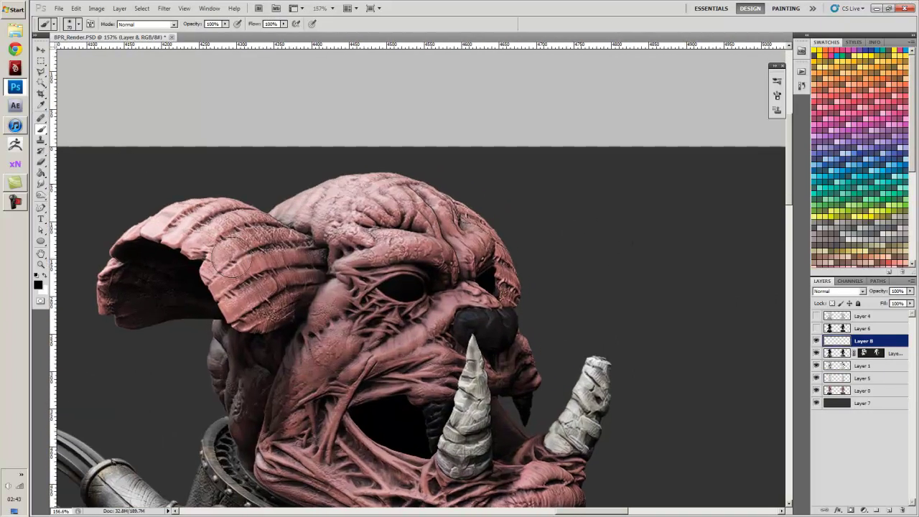
Choose the Hard Round Pressure Size brush with white and dot small highlights into the front-view figure's eyes
key(x)
click(90, 24)
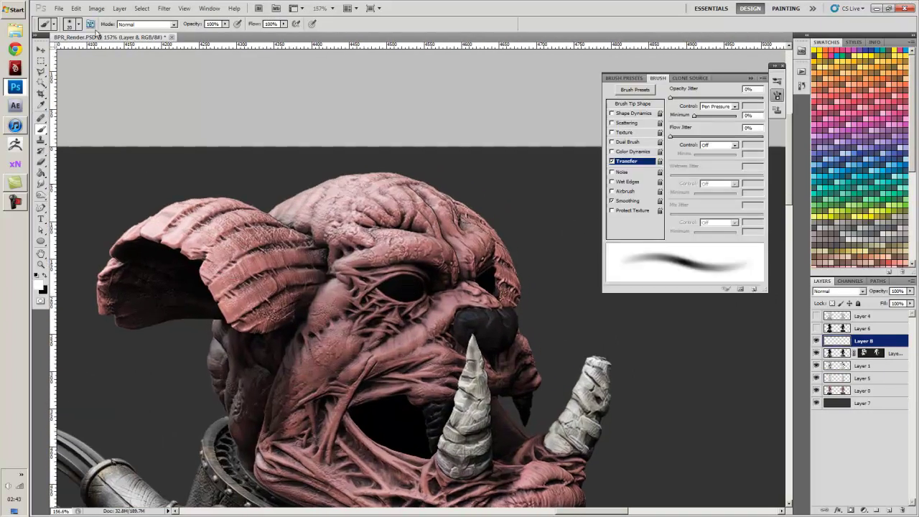
click(635, 89)
click(689, 77)
click(672, 78)
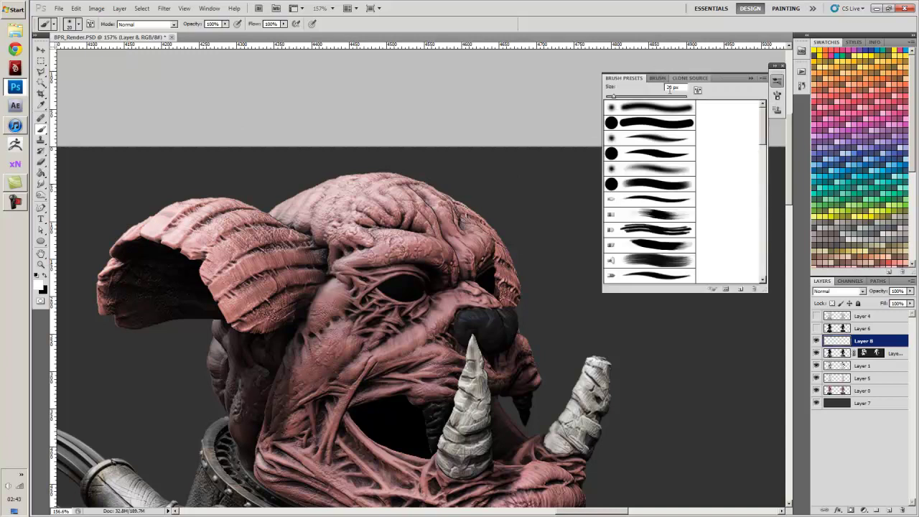
double_click(649, 153)
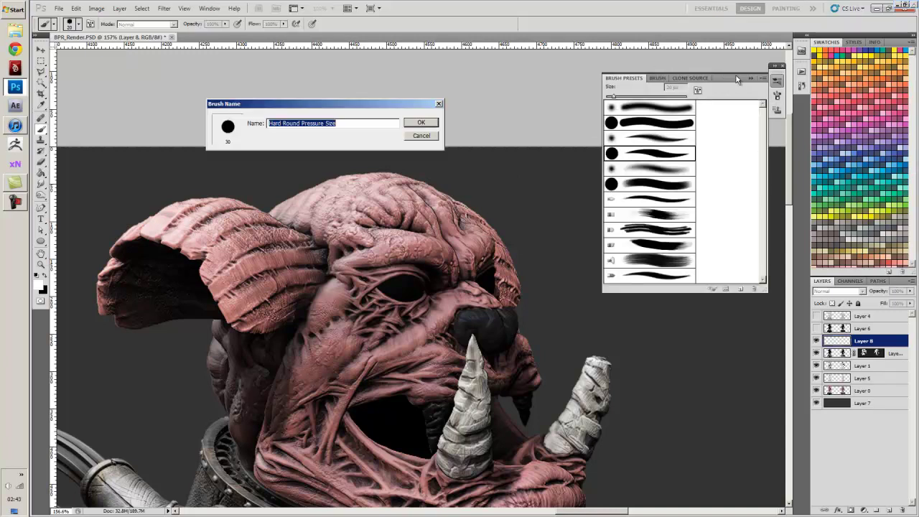
click(420, 122)
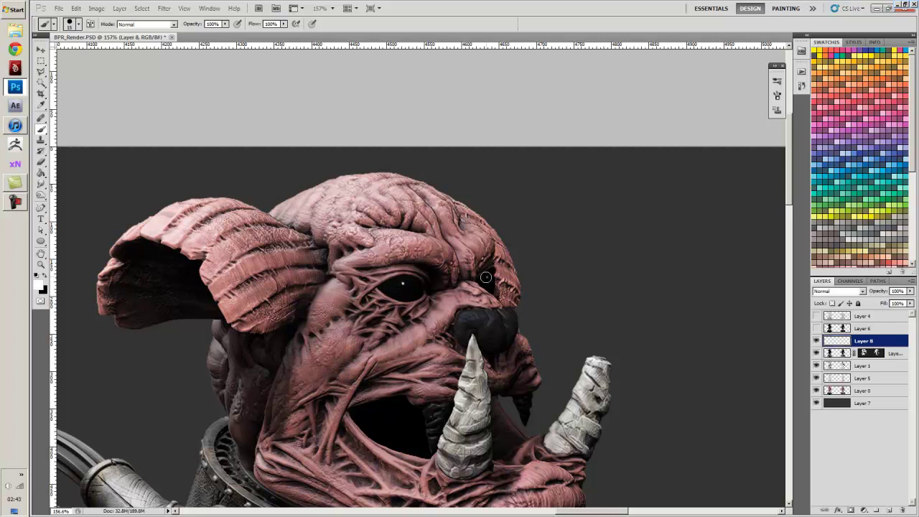
Set the eye highlight layer's opacity to 90%, judging it on the front-view figure
alt+scroll(480, 321, down, 3)
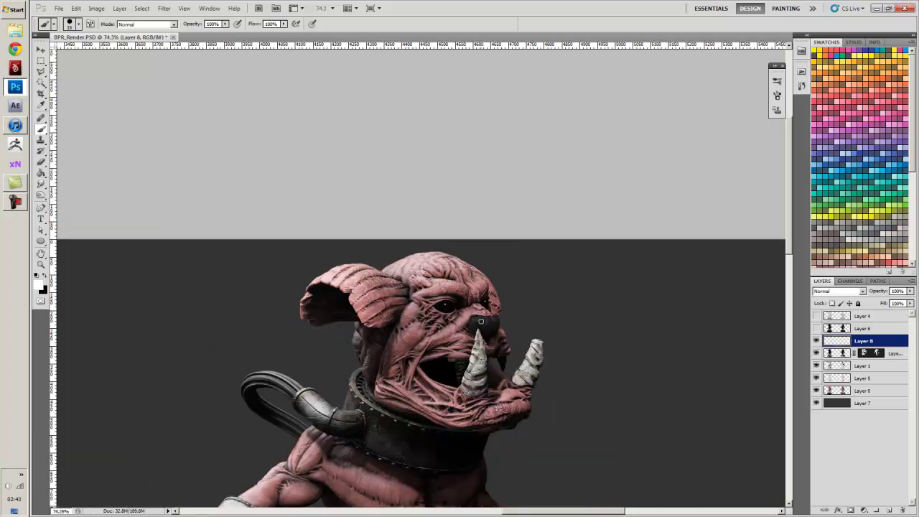
click(909, 292)
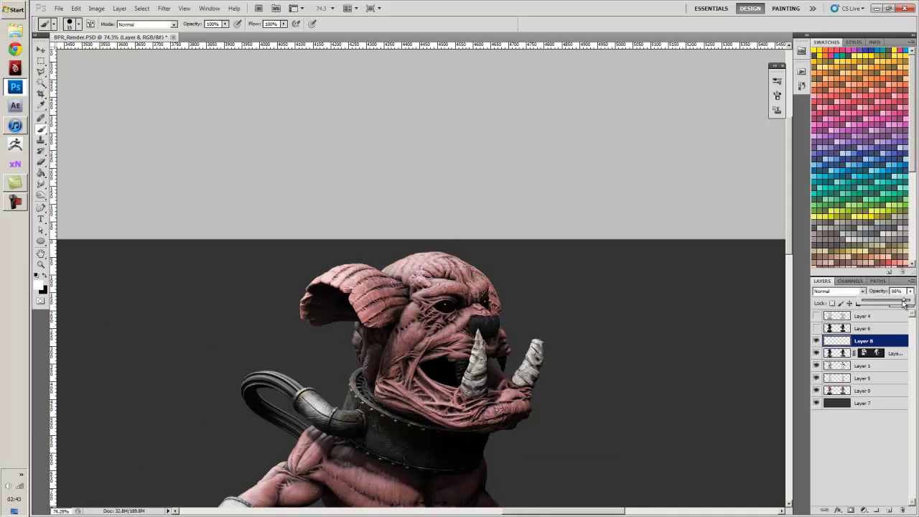
drag(910, 298, 891, 304)
alt+scroll(398, 232, down, 2)
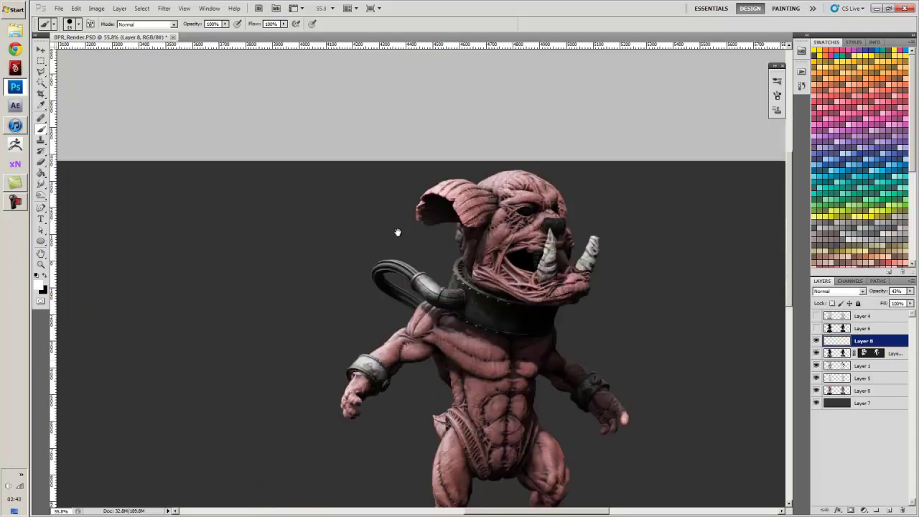
click(909, 292)
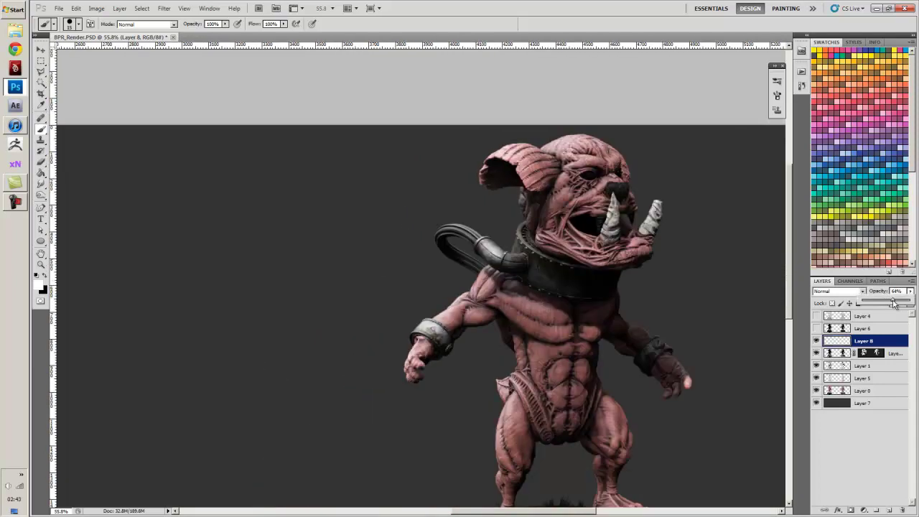
drag(903, 300, 906, 302)
alt+scroll(905, 303, down, 1)
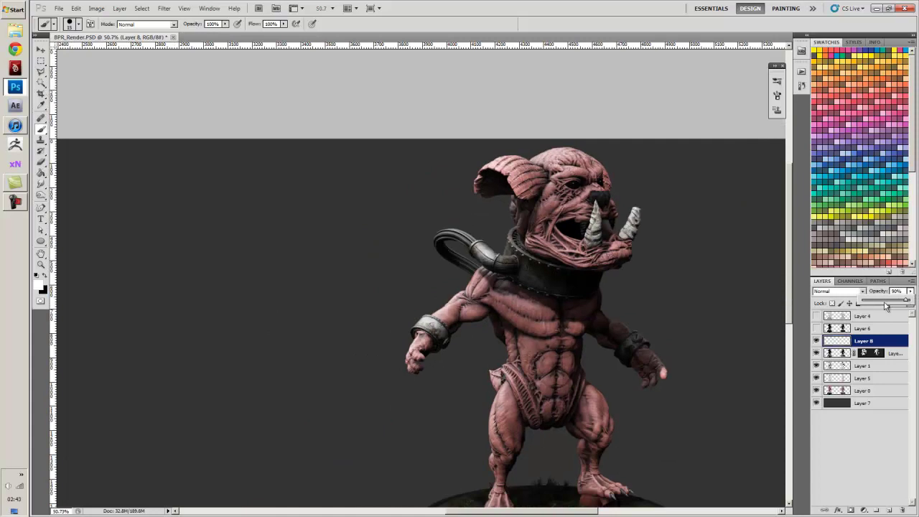
Examine the overall composite on both figures, checking the front-view figure's head, chest and legs and the back view
drag(684, 239, 523, 313)
alt+scroll(277, 338, down, 2)
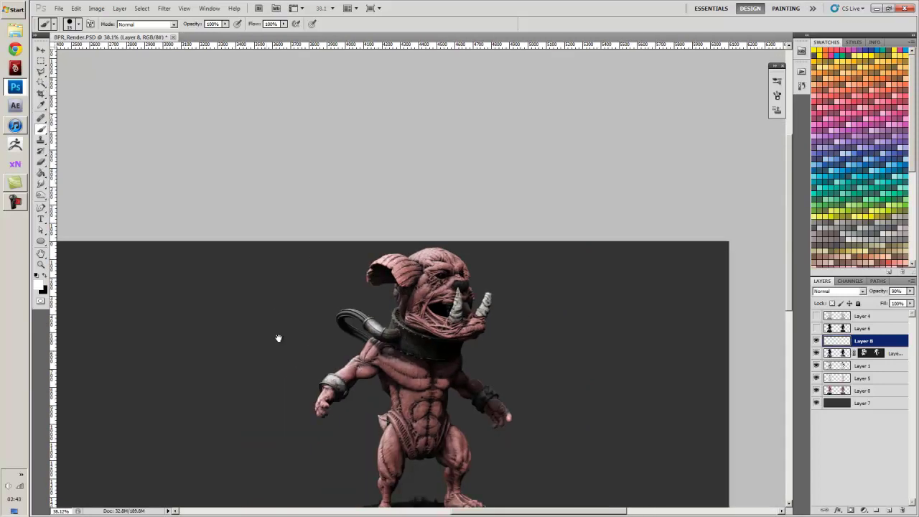
drag(277, 338, 530, 238)
ctrl+scroll(531, 233, left, 5)
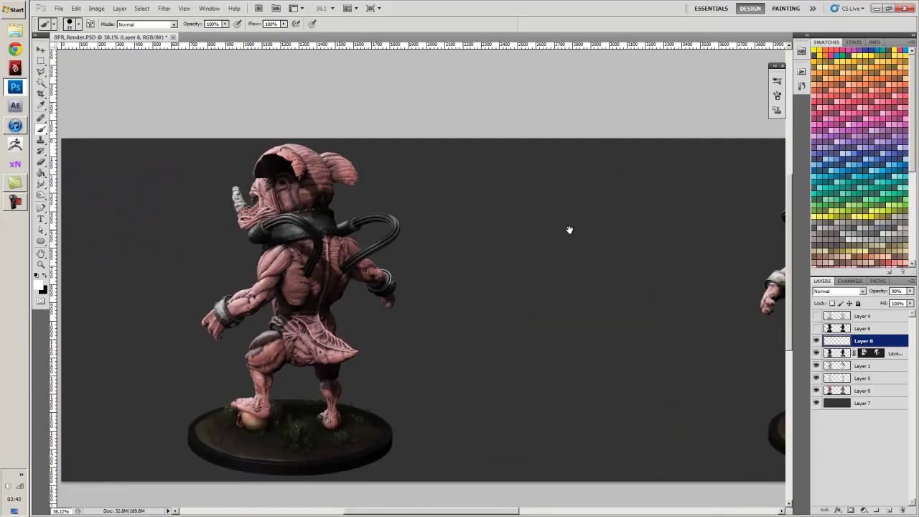
ctrl+scroll(379, 203, right, 5)
ctrl+scroll(282, 223, right, 3)
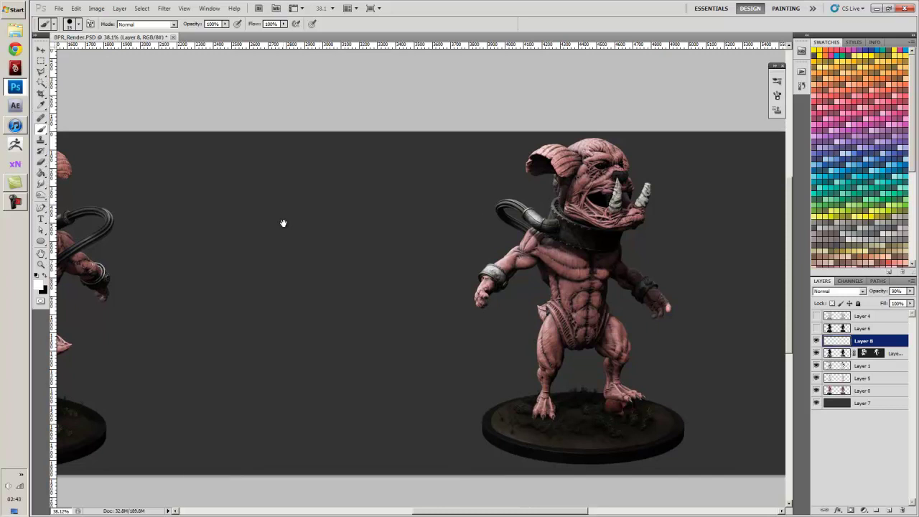
drag(277, 222, 188, 193)
alt+scroll(433, 334, up, 5)
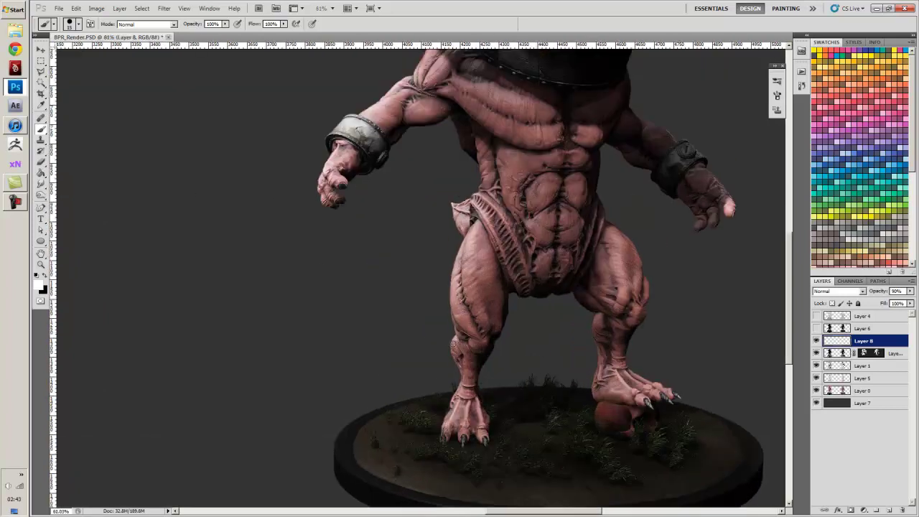
drag(550, 325, 547, 404)
drag(533, 254, 506, 372)
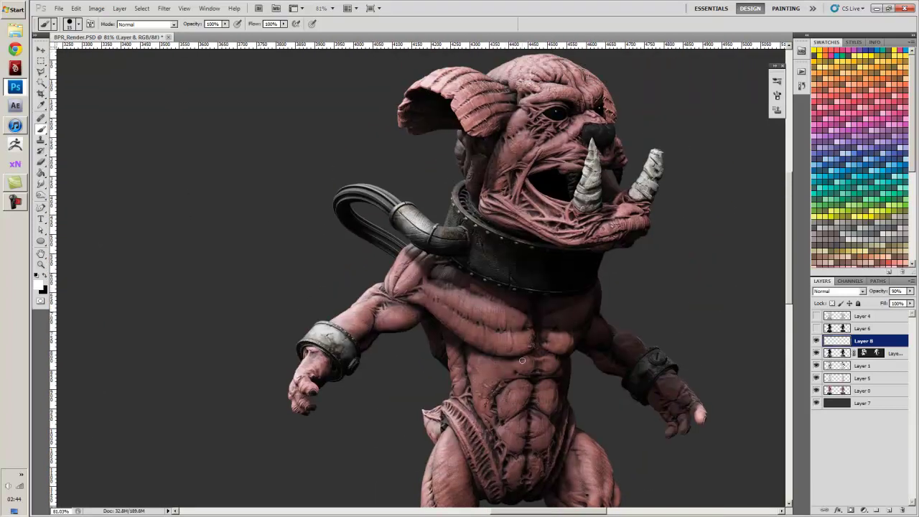
drag(521, 302, 504, 315)
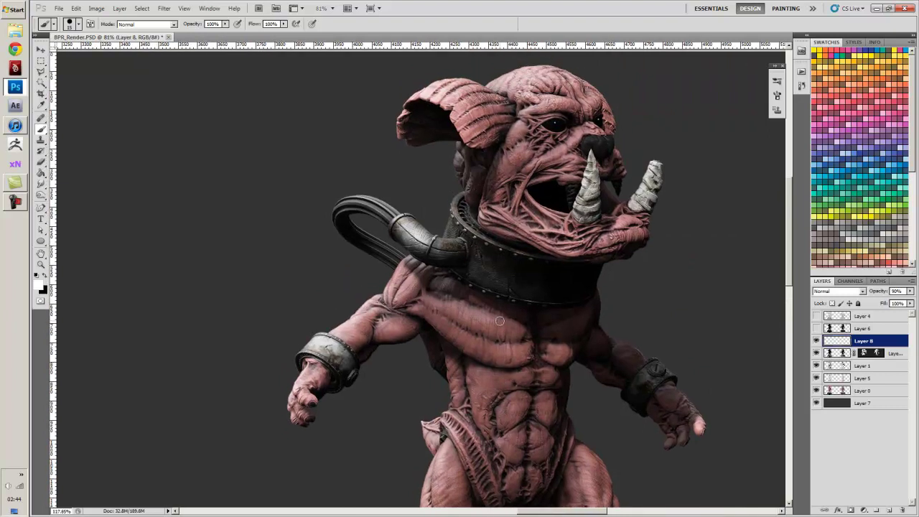
alt+scroll(488, 287, up, 4)
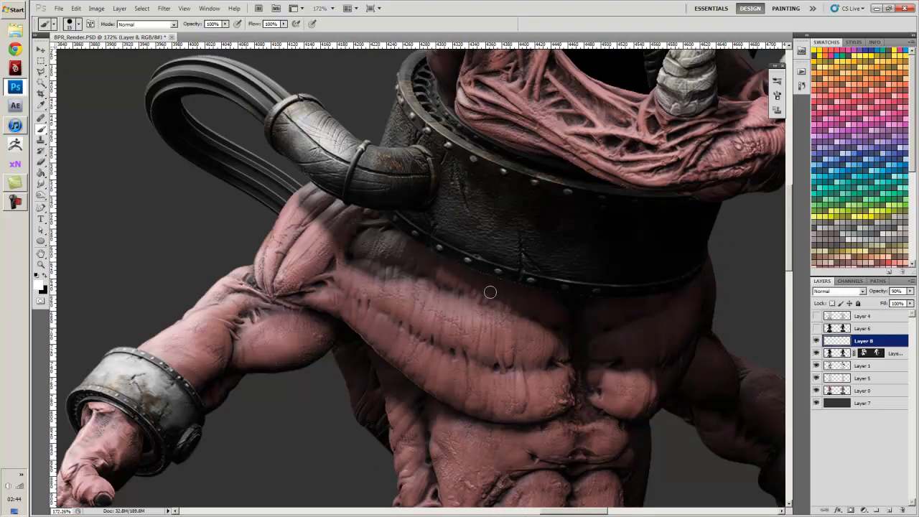
alt+scroll(490, 292, down, 5)
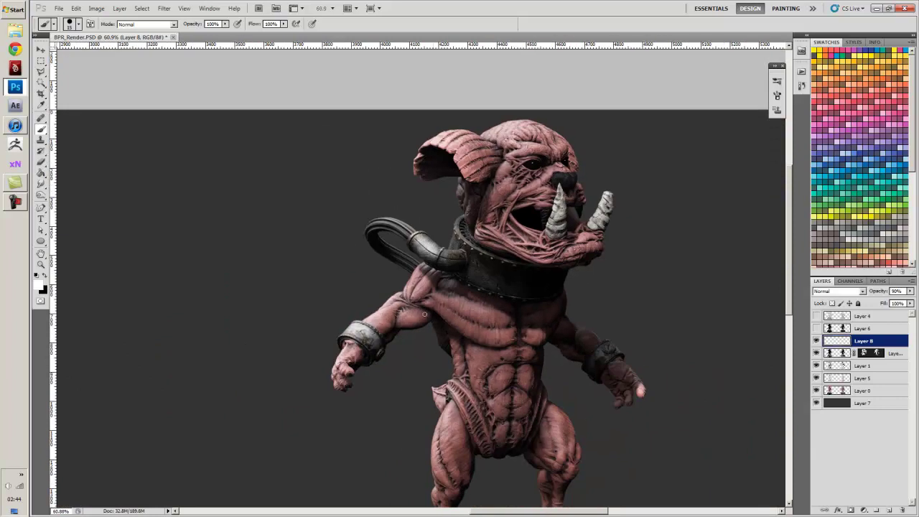
alt+scroll(424, 313, down, 3)
drag(275, 332, 707, 276)
drag(474, 308, 537, 271)
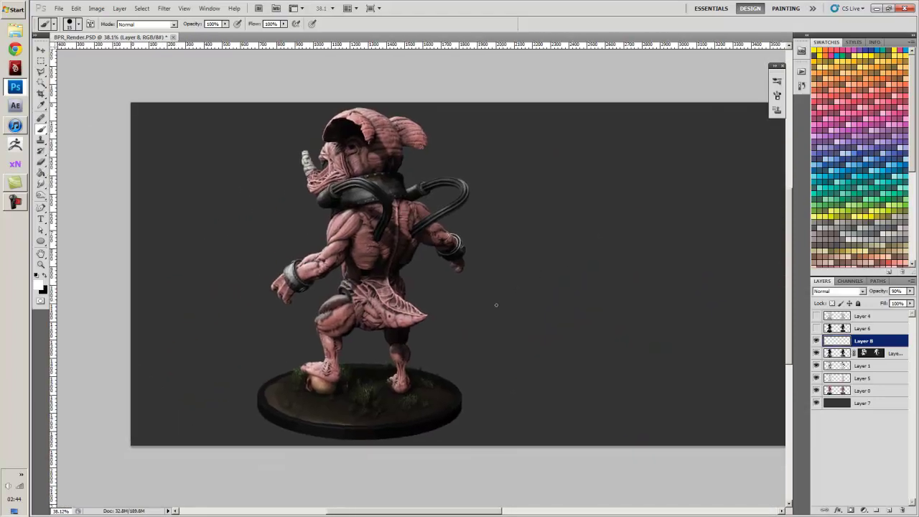
Compare the back-view figure with and without Layer 1, and add a reveal-all layer mask to Layer 1
alt+scroll(495, 305, up, 2)
alt+scroll(226, 321, up, 3)
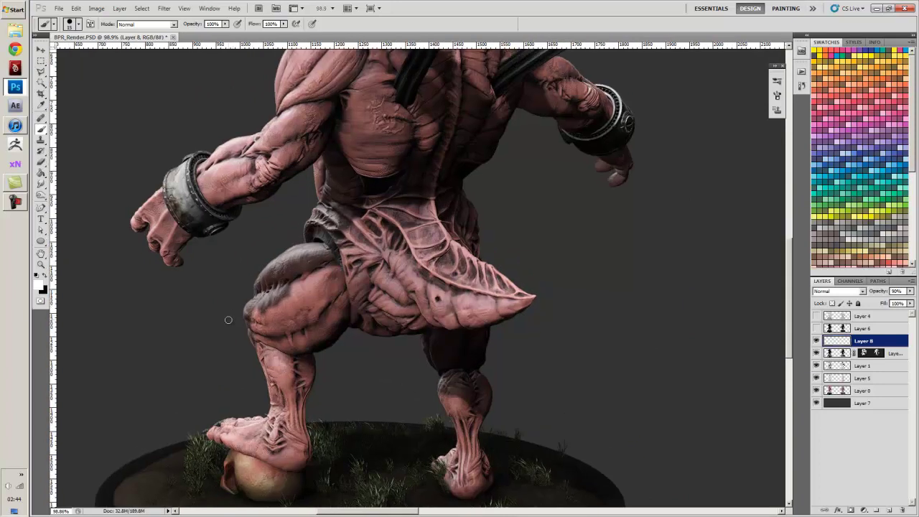
click(842, 352)
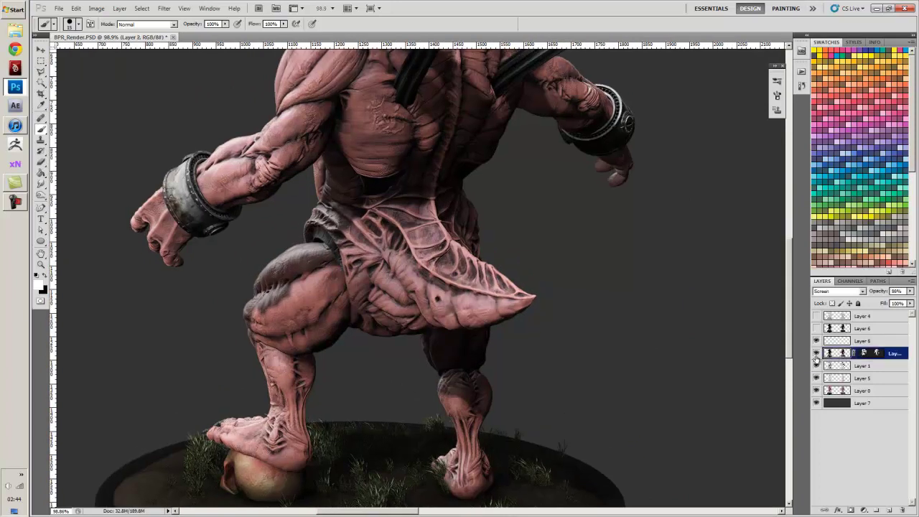
click(815, 366)
click(815, 365)
click(843, 366)
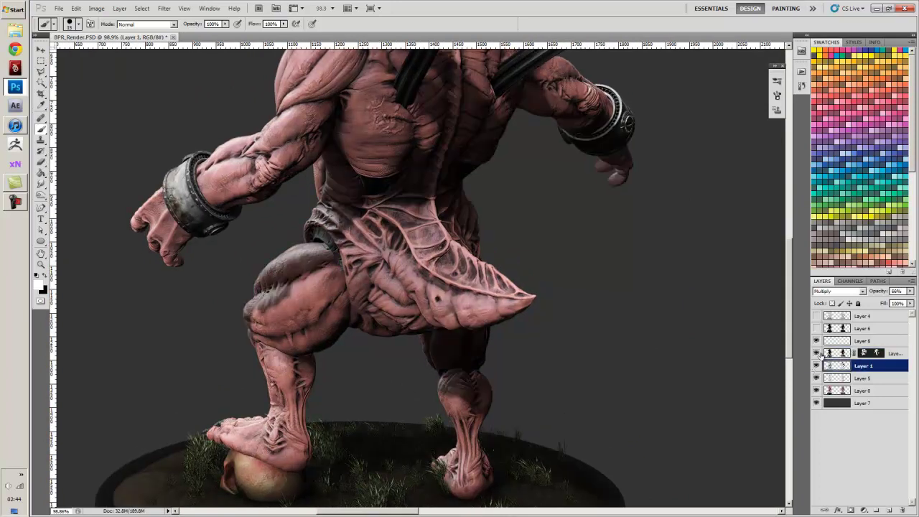
click(164, 9)
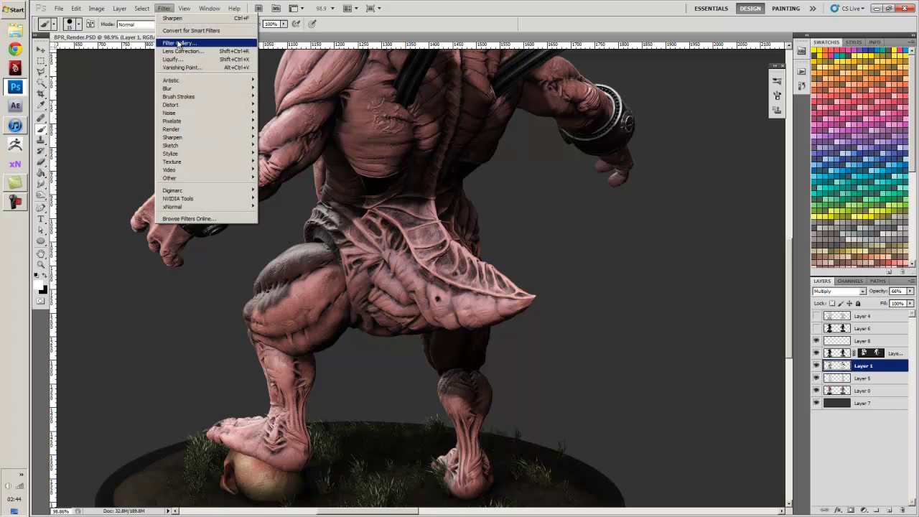
mouse_move(132, 11)
mouse_move(142, 105)
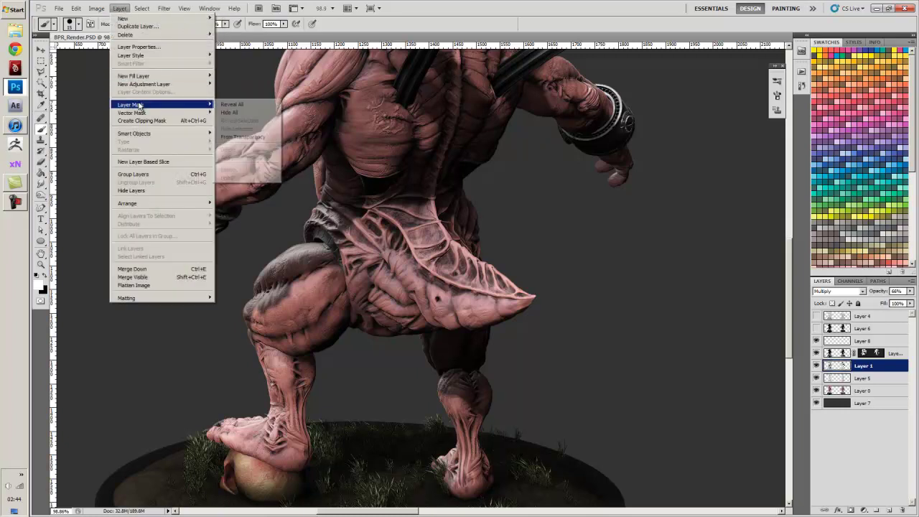
click(232, 105)
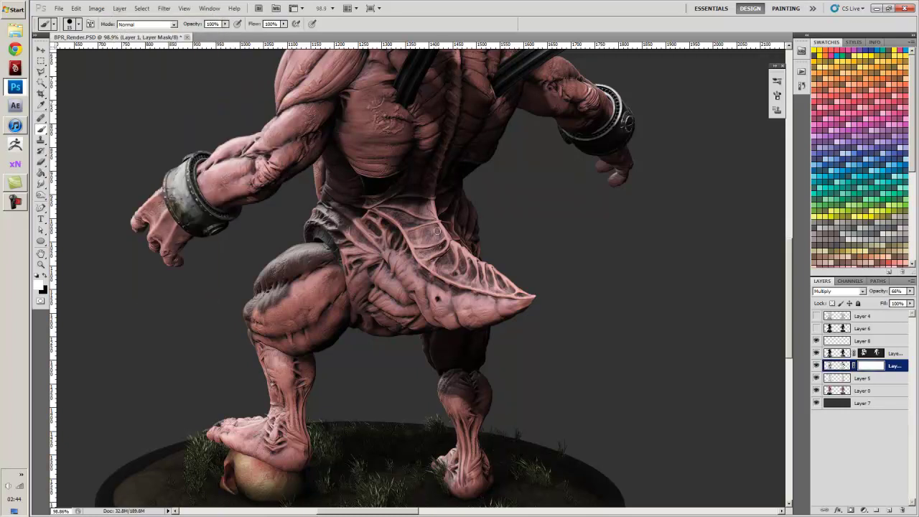
Set up a black soft round brush of about 60 px with Transfer enabled for pen-pressure opacity
key(bracketright)
key(bracketright)
key(bracketright)
key(bracketright)
key(bracketright)
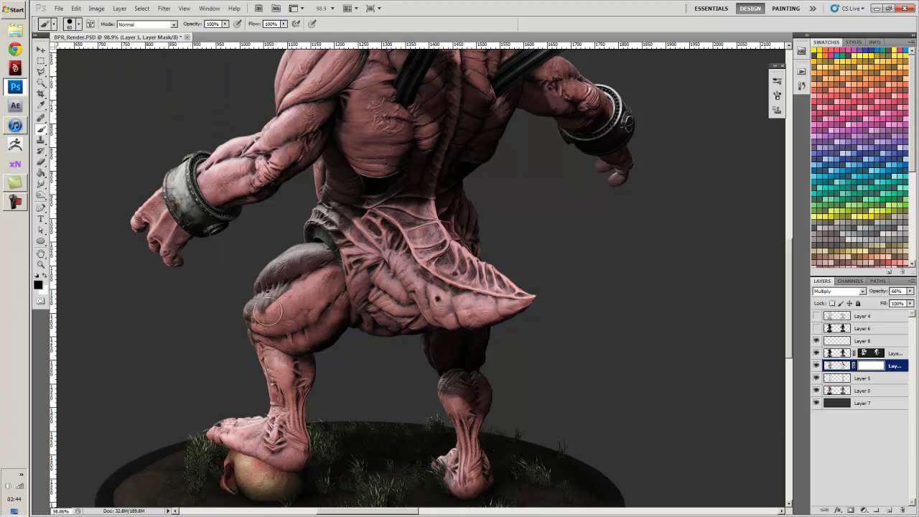
key(F5)
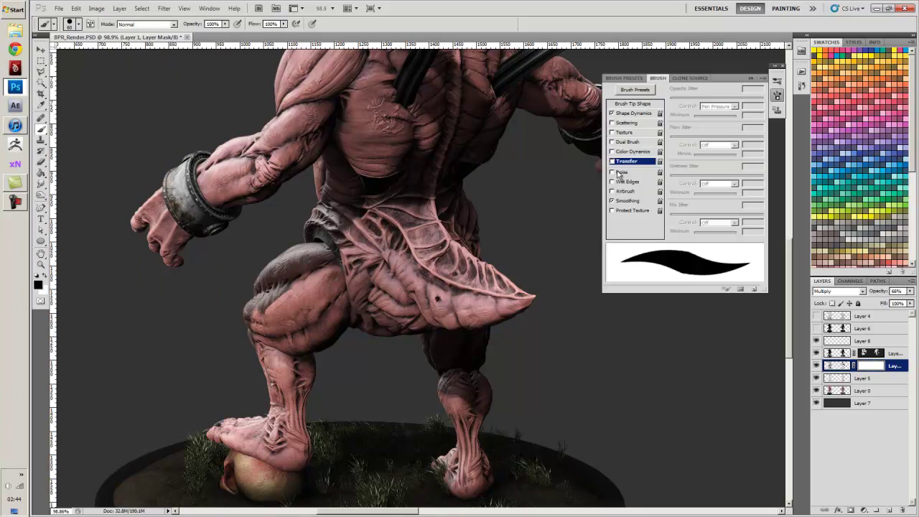
click(622, 78)
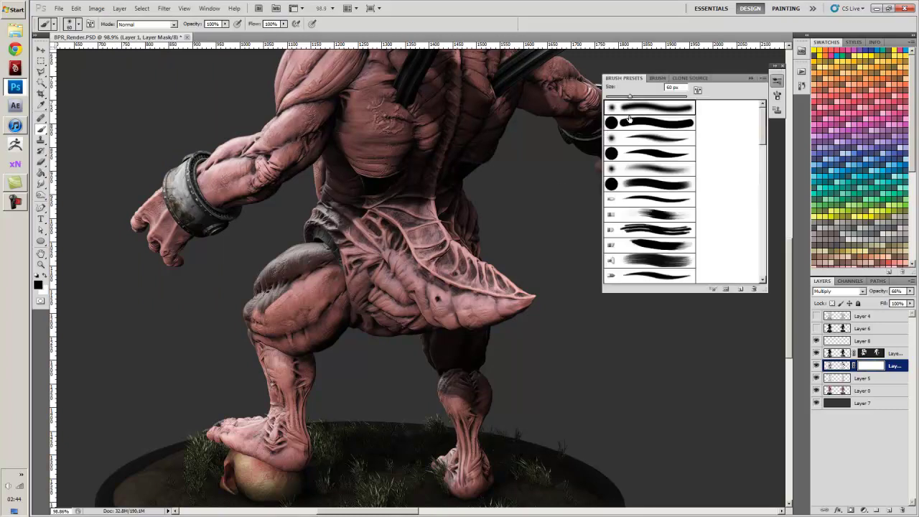
click(687, 77)
click(685, 77)
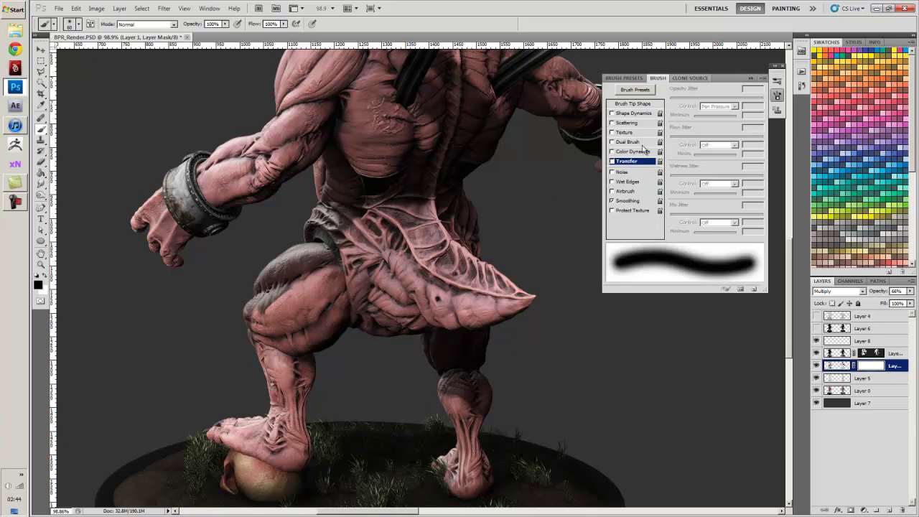
click(639, 162)
Paint black on Layer 1's mask to lighten the dark shading on the back-view figure's raised thigh
mouse_move(273, 312)
mouse_down()
mouse_move(276, 300)
mouse_move(251, 313)
mouse_move(314, 264)
mouse_move(287, 272)
mouse_move(310, 285)
mouse_move(318, 276)
mouse_up()
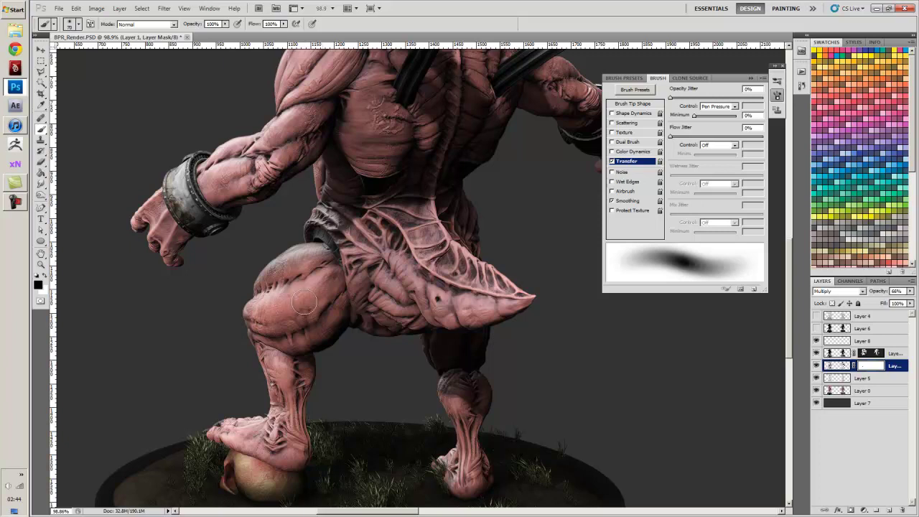
drag(399, 276, 383, 363)
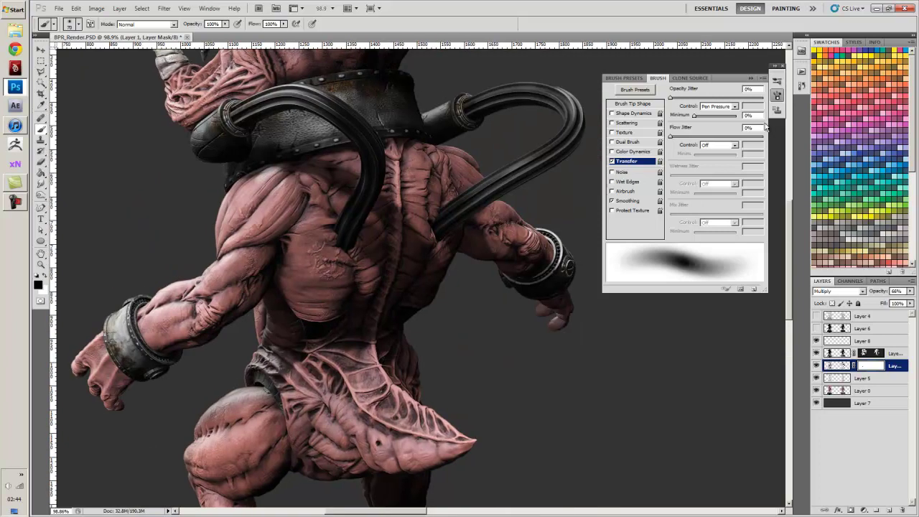
click(748, 80)
Reduce the brush to 45 px and touch up Layer 1's mask on the back-view figure's face
mouse_move(420, 205)
mouse_down()
mouse_move(554, 323)
mouse_move(561, 362)
mouse_up()
key(bracketleft)
key(bracketleft)
key(bracketleft)
click(389, 200)
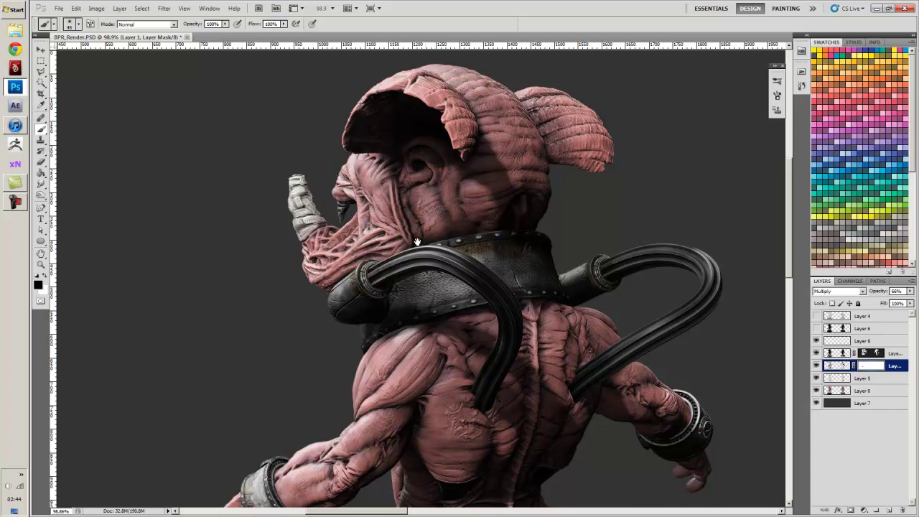
mouse_move(302, 384)
mouse_down()
mouse_move(395, 195)
mouse_move(417, 115)
mouse_up()
key(ctrl+r)
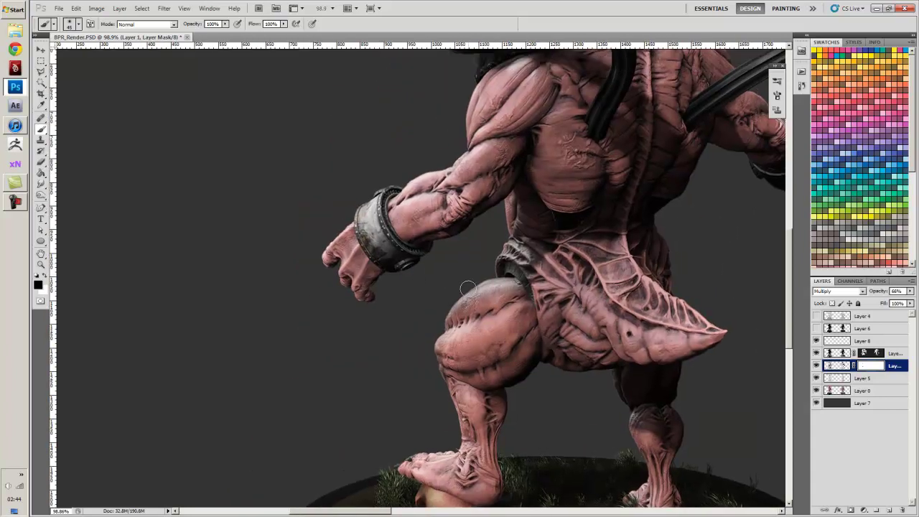
Examine the Layer 1 shading on the back-view figure's forearms, cuffs, back and tail, up close and from afar
alt+scroll(401, 248, up, 3)
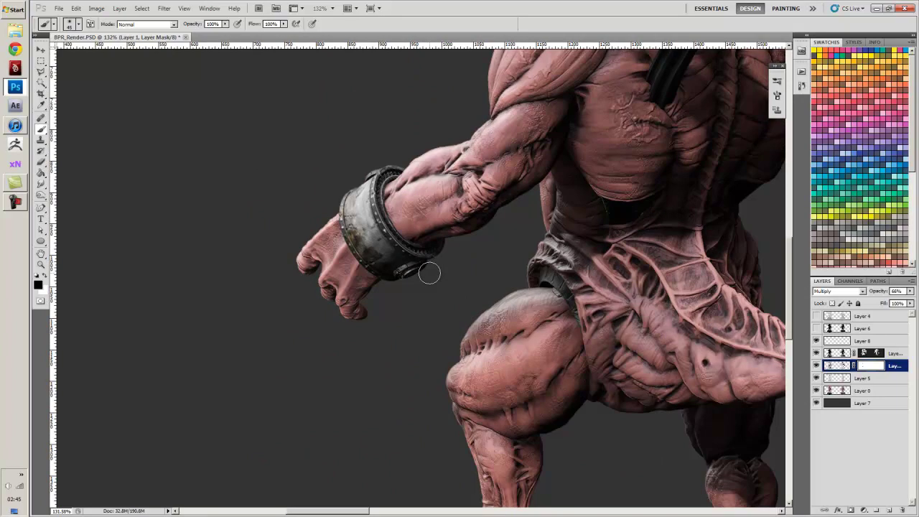
alt+scroll(428, 273, down, 2)
drag(635, 264, 379, 310)
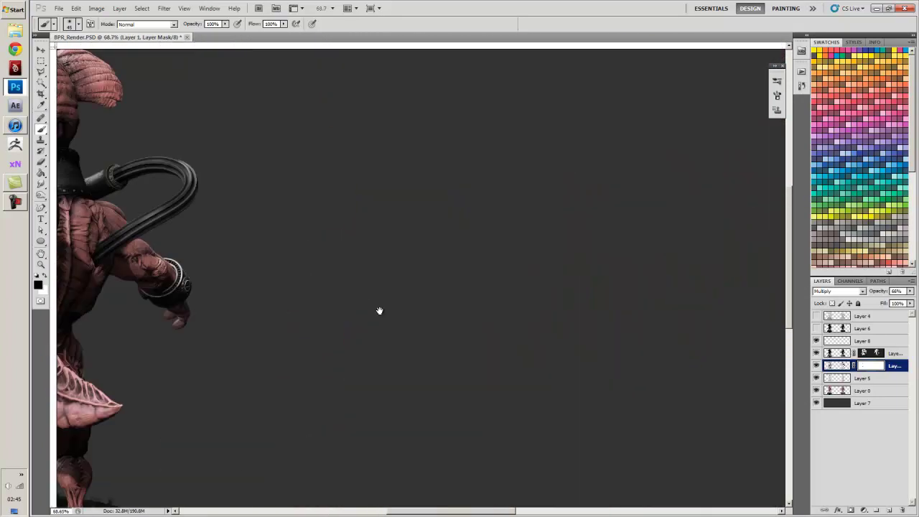
drag(485, 315, 524, 313)
alt+scroll(318, 290, up, 4)
alt+scroll(318, 291, up, 1)
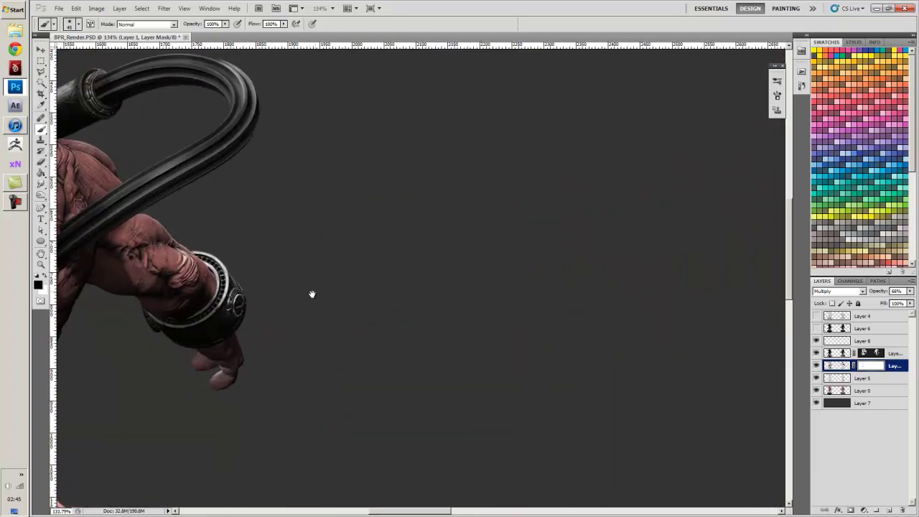
drag(312, 294, 486, 315)
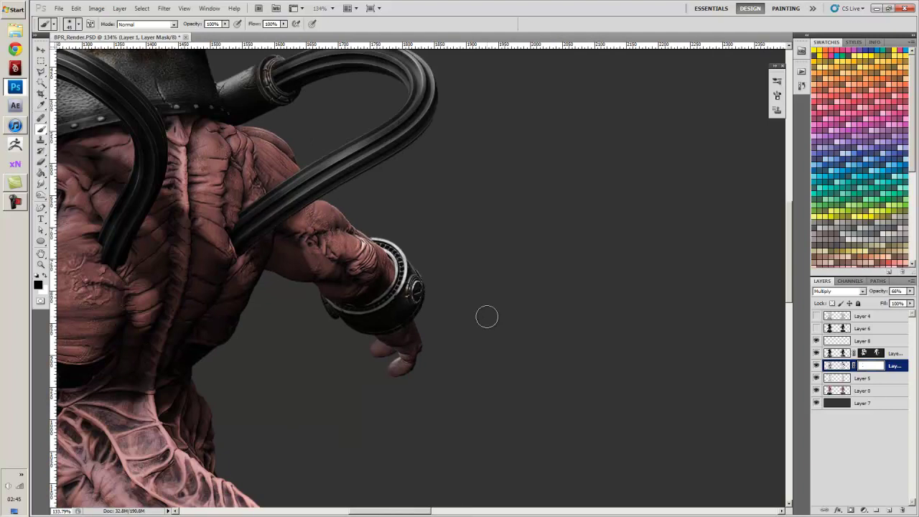
alt+scroll(486, 314, down, 1)
alt+scroll(466, 340, down, 1)
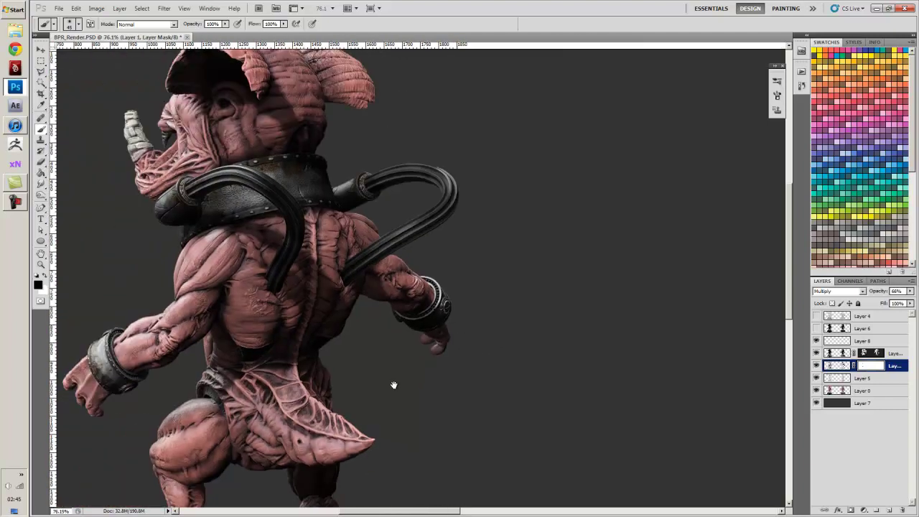
drag(394, 385, 474, 280)
alt+scroll(348, 267, up, 2)
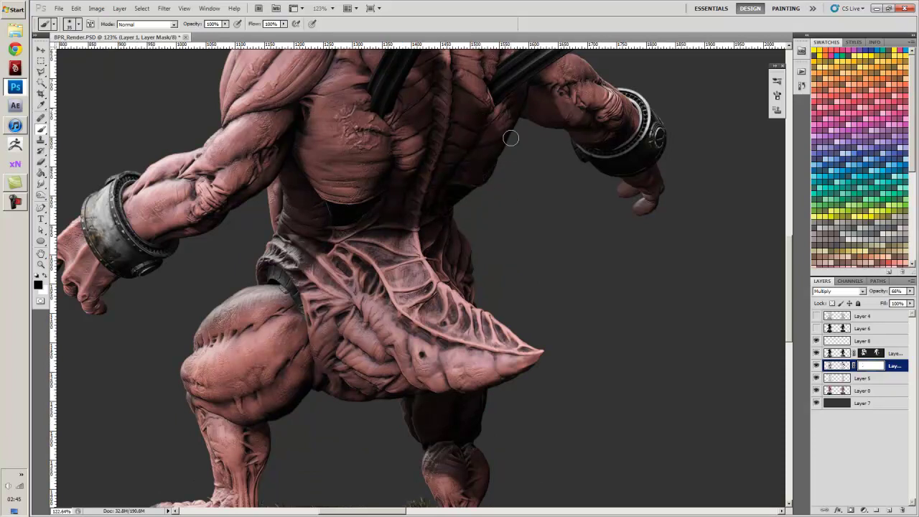
alt+scroll(443, 234, down, 5)
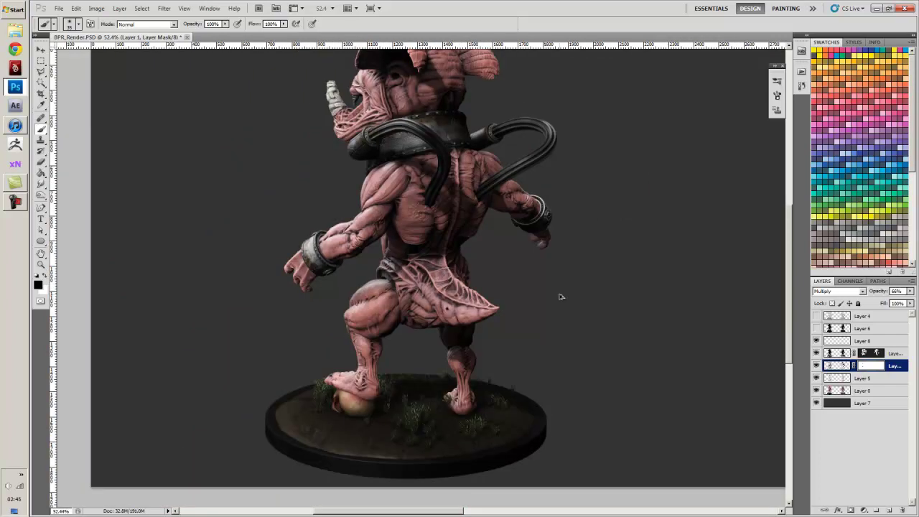
Paint black on Layer 1's mask with a 35 px brush over the dark calf of the back-view figure's standing leg
drag(561, 297, 531, 268)
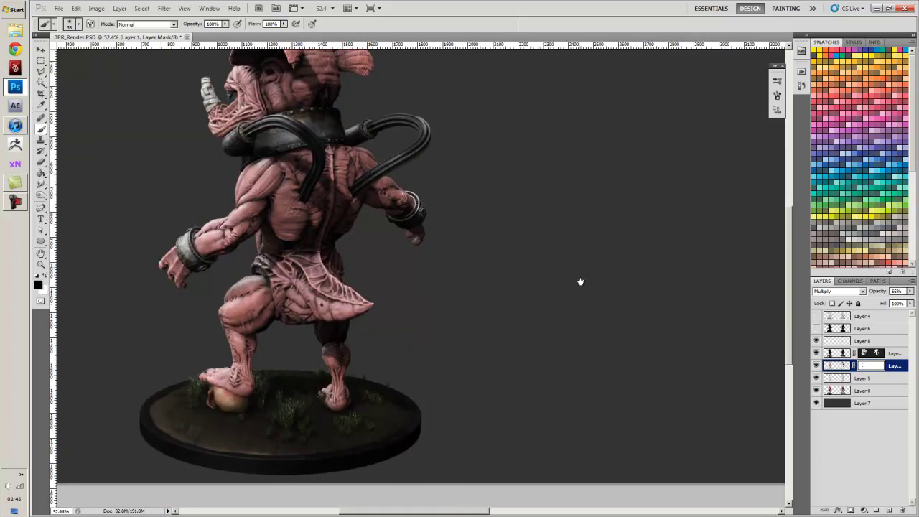
drag(450, 318, 584, 255)
alt+scroll(478, 287, up, 6)
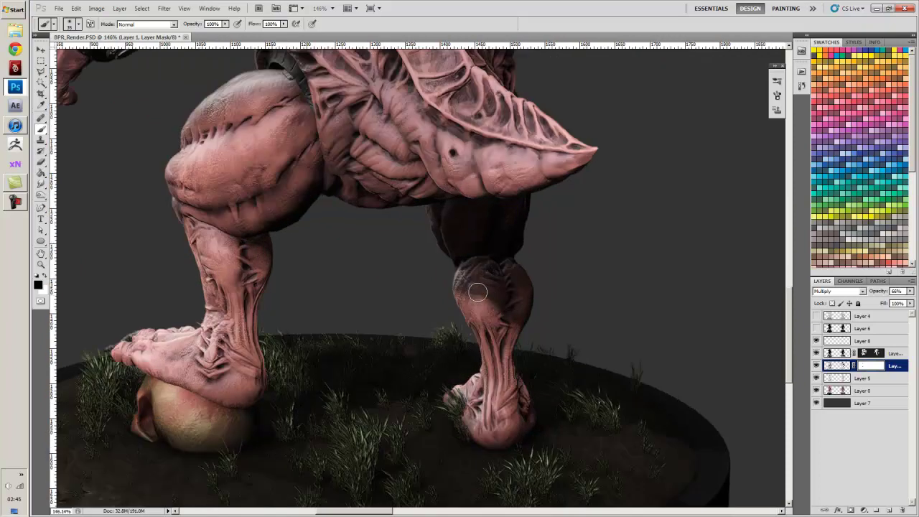
mouse_move(478, 291)
mouse_down()
mouse_move(465, 282)
mouse_move(459, 301)
mouse_move(479, 275)
mouse_up()
alt+scroll(499, 355, down, 4)
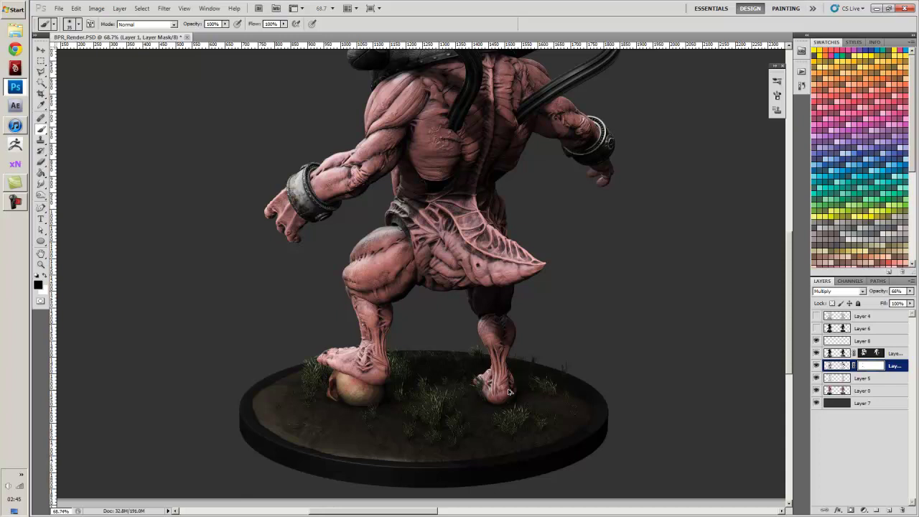
Examine the Layer 1 shading on the front-view figure's head, ear, torso and both arms, and compare both figures together
drag(668, 292, 86, 298)
drag(768, 284, 445, 411)
alt+scroll(431, 272, up, 4)
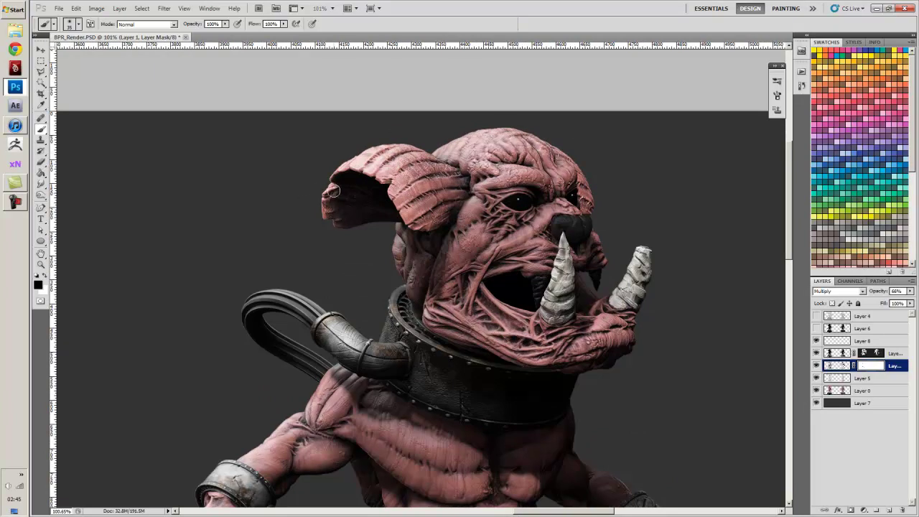
alt+scroll(316, 266, down, 1)
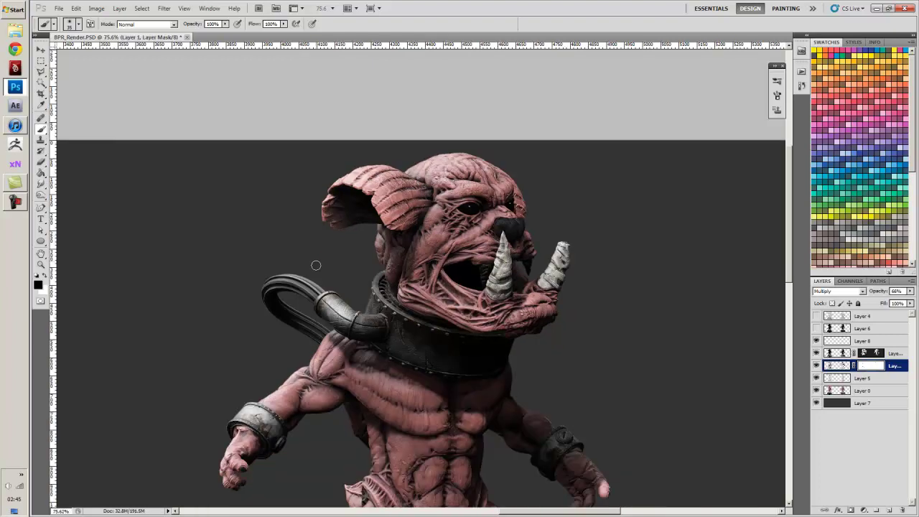
drag(282, 367, 307, 231)
alt+scroll(365, 392, up, 1)
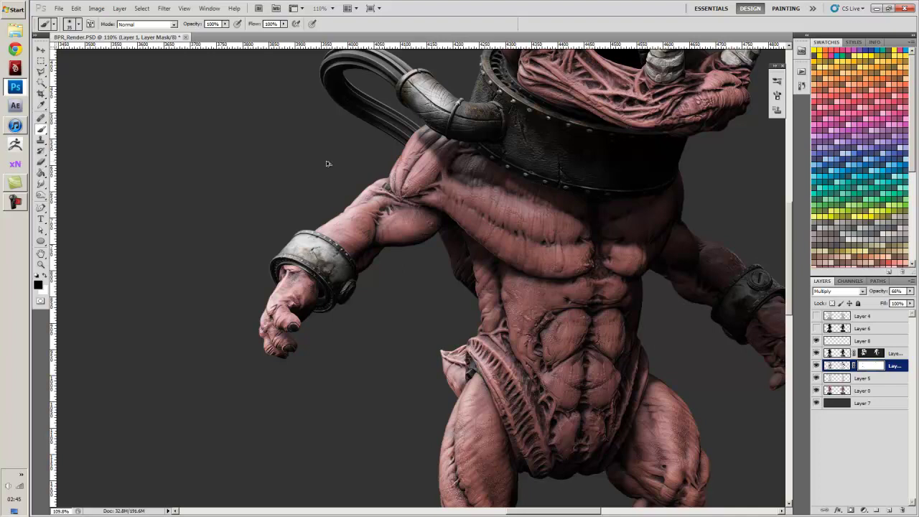
alt+scroll(383, 251, down, 2)
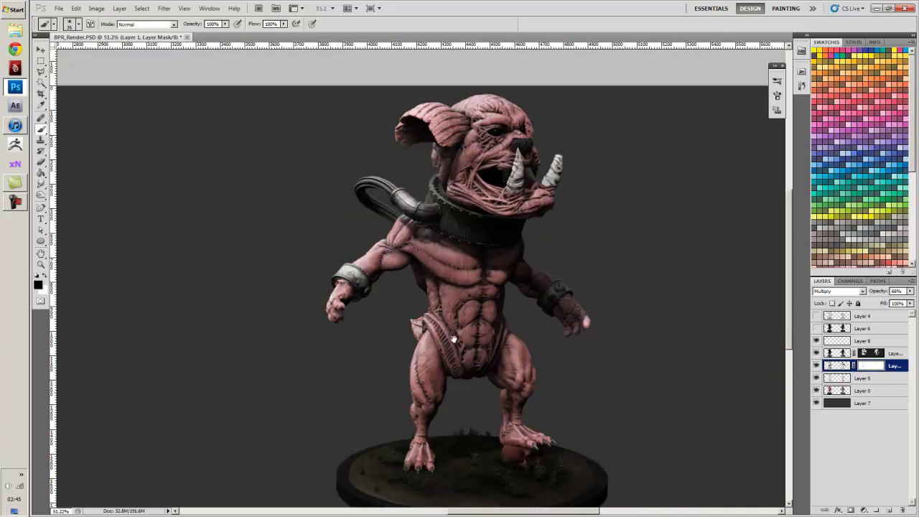
mouse_move(454, 339)
mouse_down()
mouse_move(569, 304)
mouse_move(353, 316)
mouse_up()
alt+scroll(605, 283, up, 2)
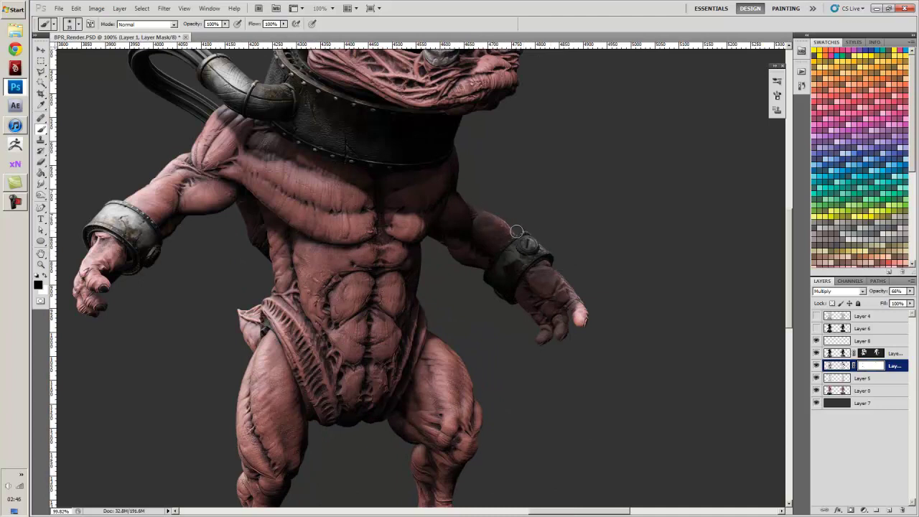
alt+scroll(589, 369, down, 2)
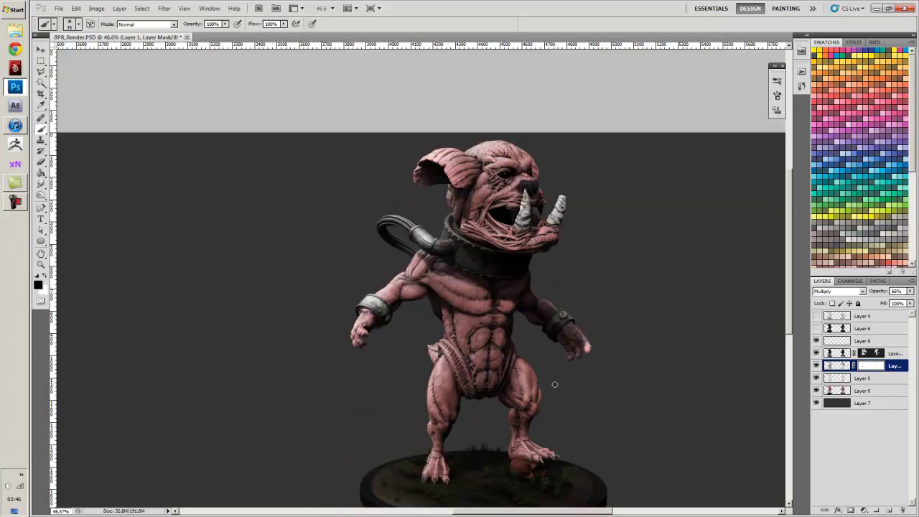
alt+scroll(554, 384, down, 1)
drag(415, 420, 616, 340)
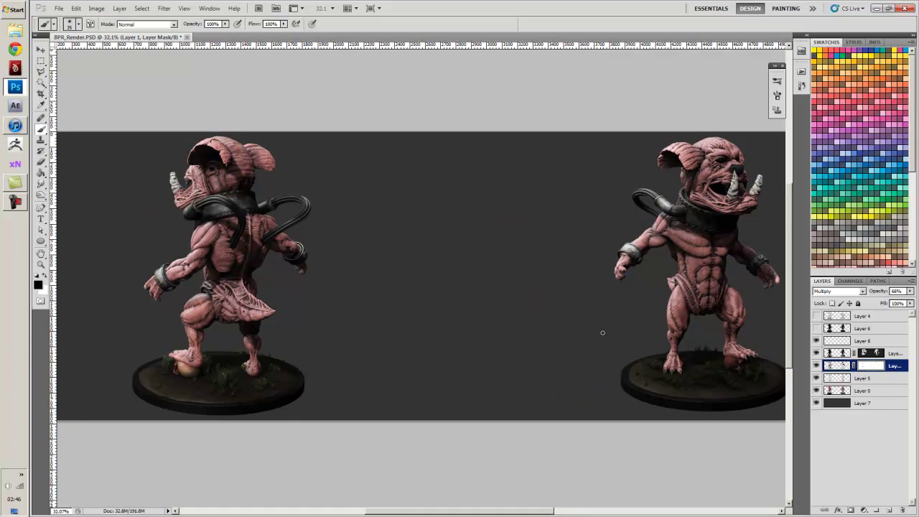
Save BPR_Render.PSD with Maximize Compatibility enabled
key(ctrl+s)
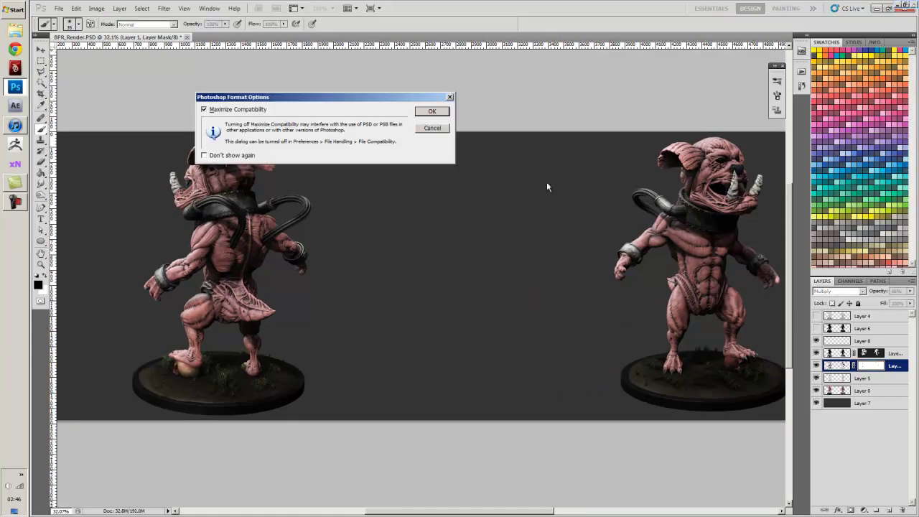
click(434, 111)
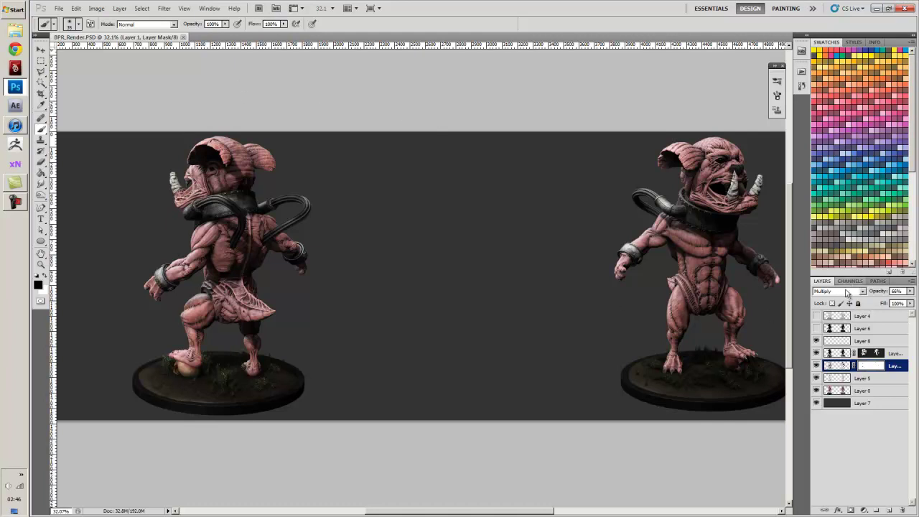
Try merging all layers from Layer 8 down to Layer 7 into a single layer
click(833, 318)
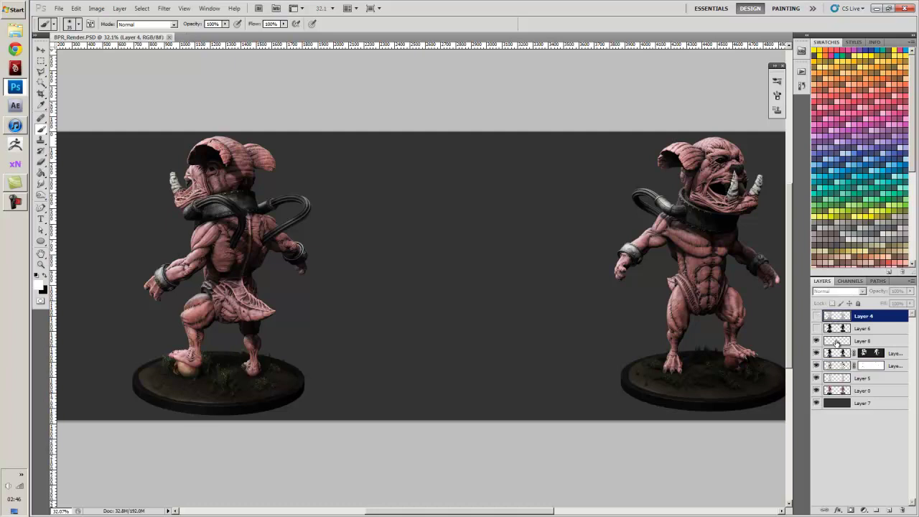
click(835, 341)
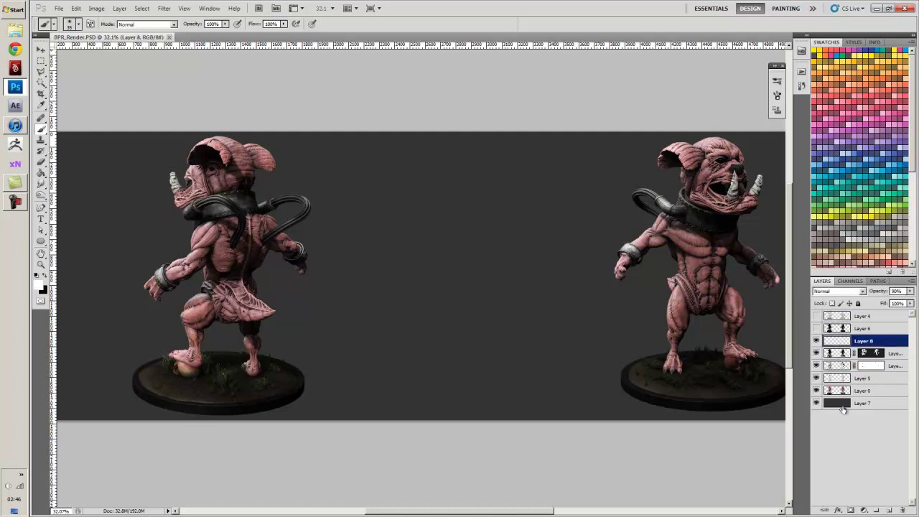
shift+click(843, 404)
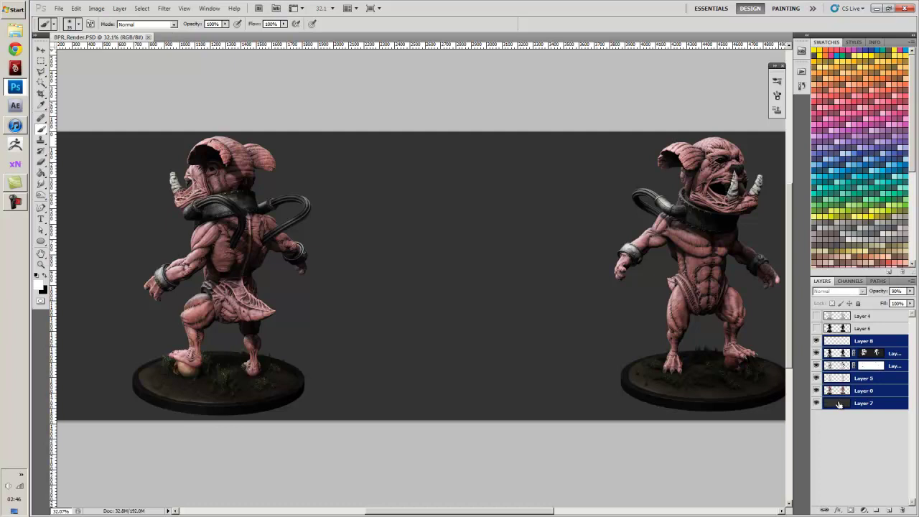
key(ctrl+e)
key(ctrl+a)
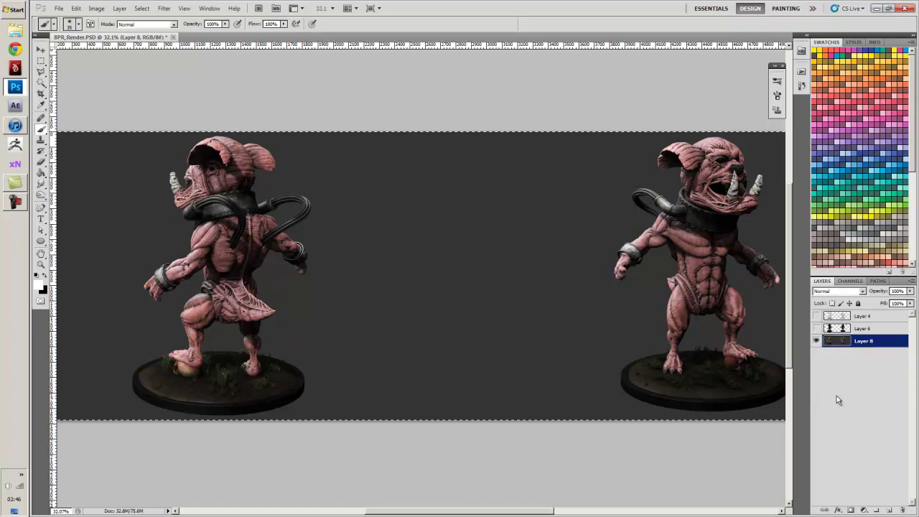
key(ctrl+d)
key(ctrl+alt+z)
Stamp all visible layers into a new merged layer directly above Layer 8, keeping the originals
click(838, 340)
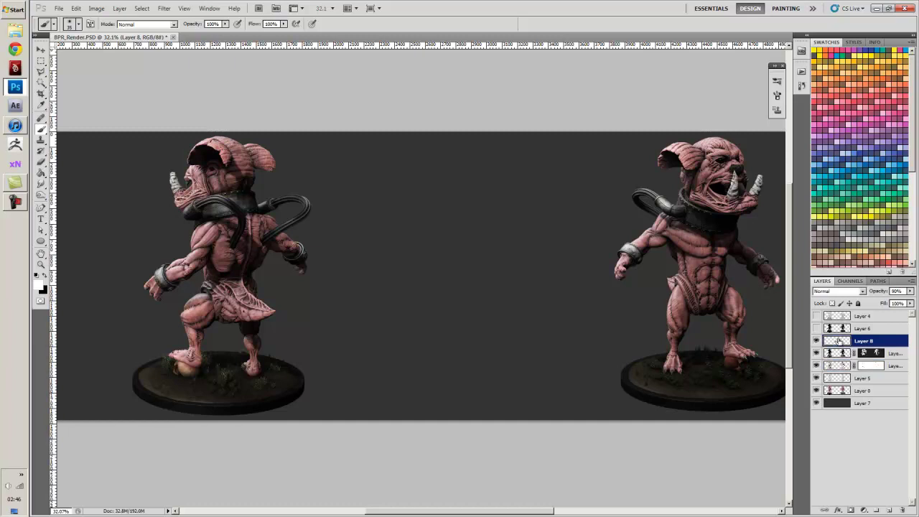
key(ctrl+shift+alt+e)
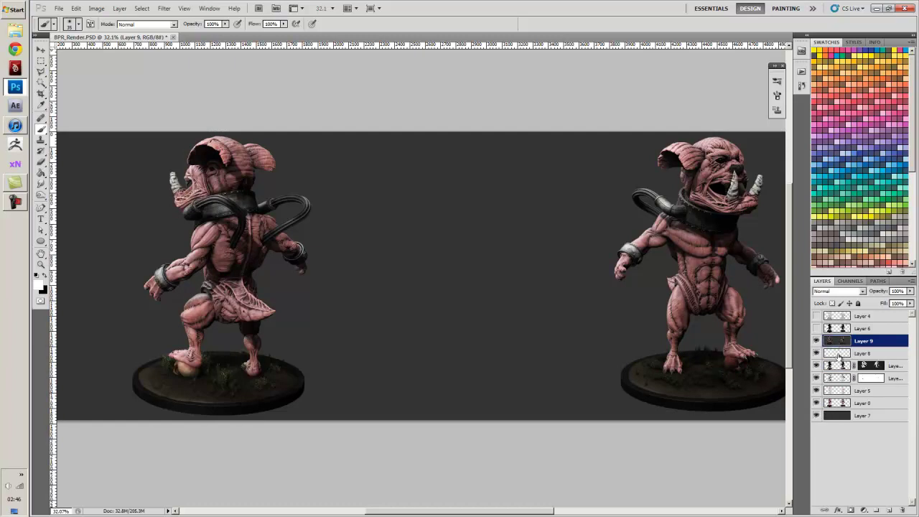
Select Layer 4, the greyscale depth pass, and make it visible over both figures
click(839, 320)
click(816, 316)
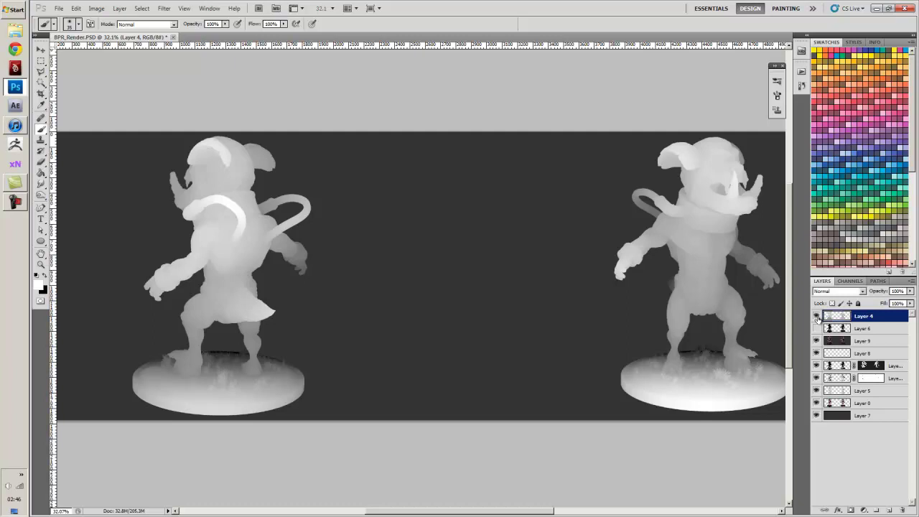
alt+scroll(671, 307, down, 2)
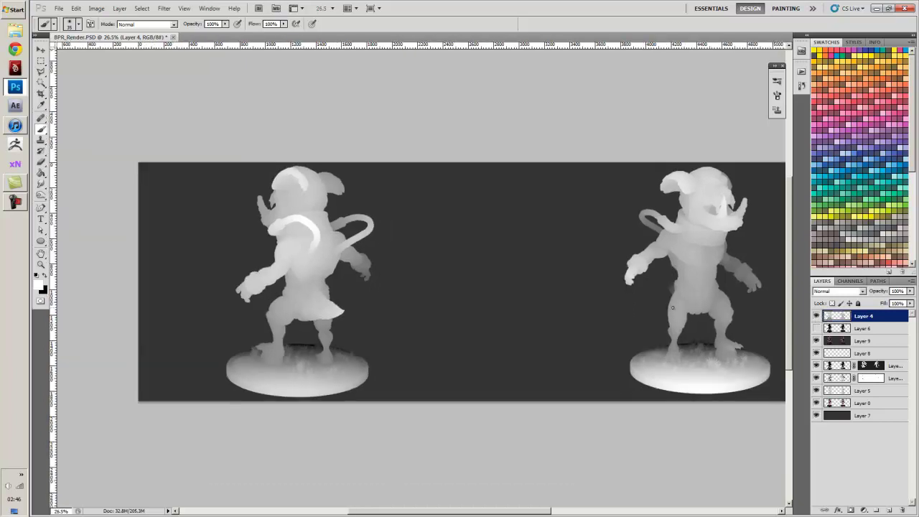
Add a new layer directly beneath the greyscale depth pass and fill it with black
drag(603, 293, 495, 288)
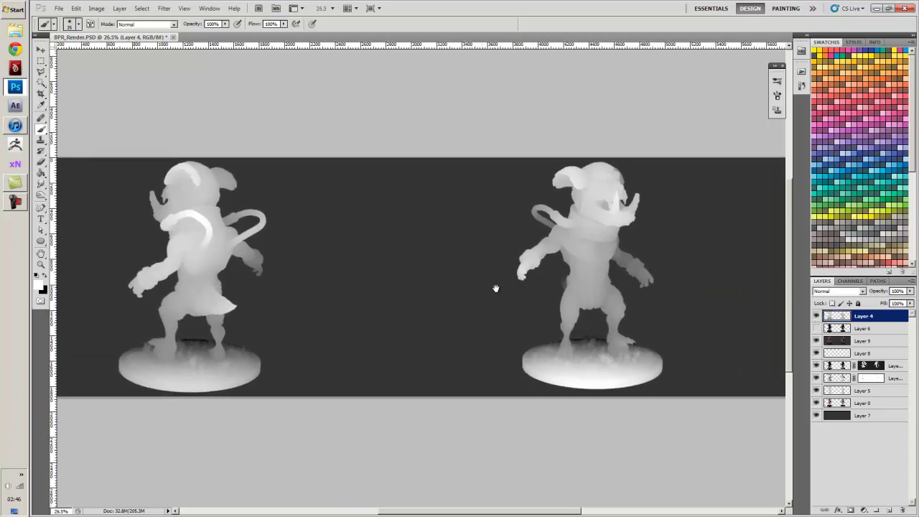
alt+scroll(511, 291, down, 1)
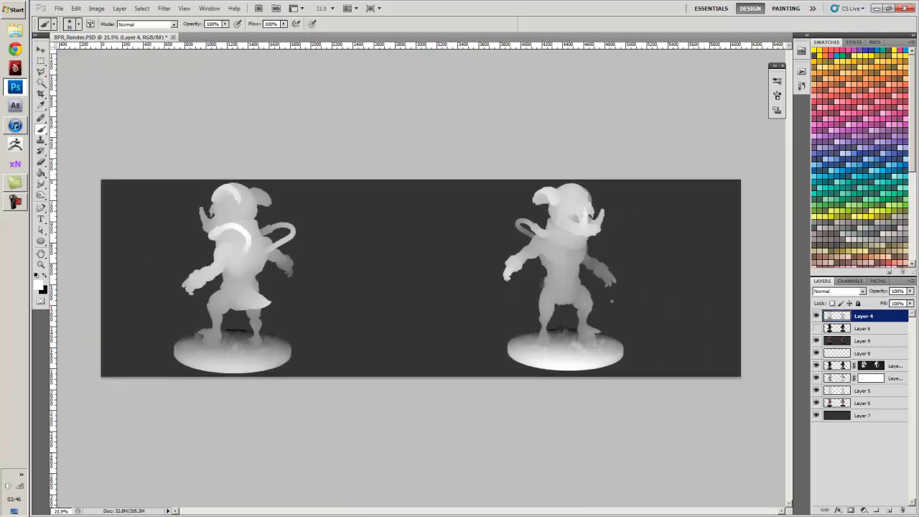
click(815, 317)
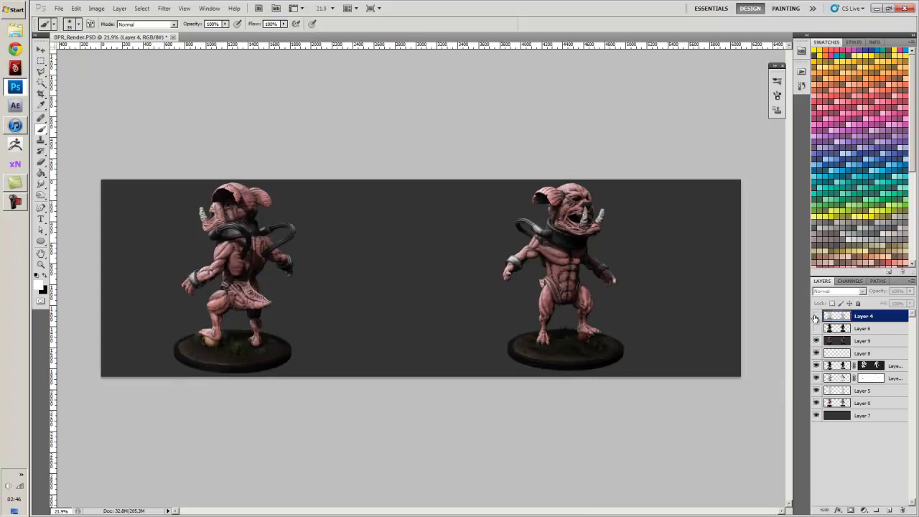
click(815, 317)
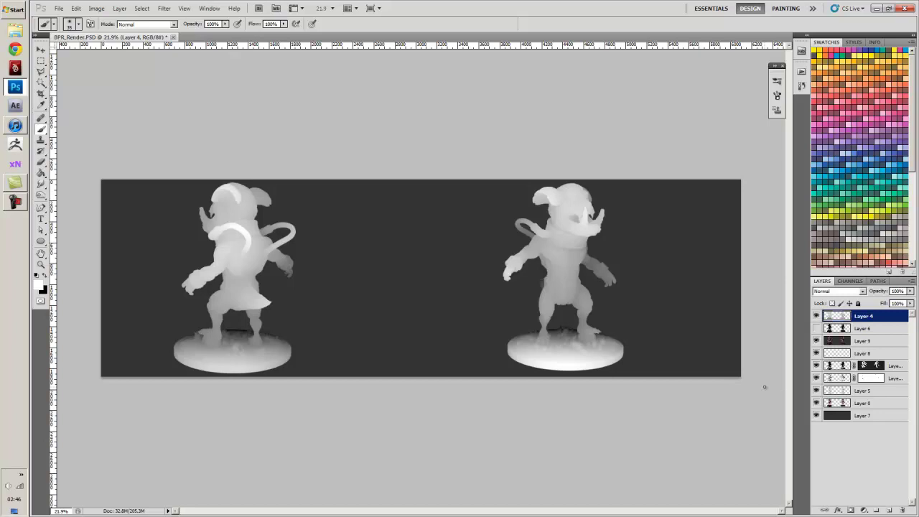
key(x)
key(ctrl+shift+n)
key(Return)
drag(832, 317, 819, 332)
key(g)
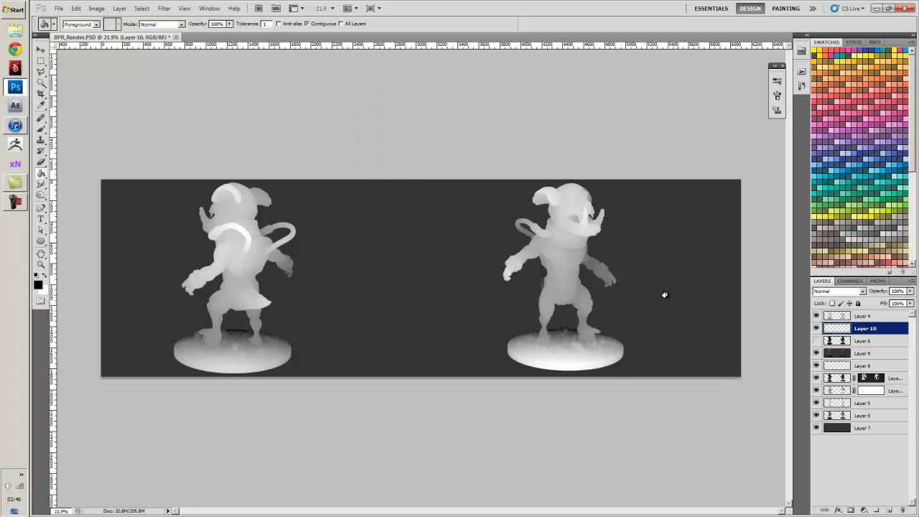
click(682, 311)
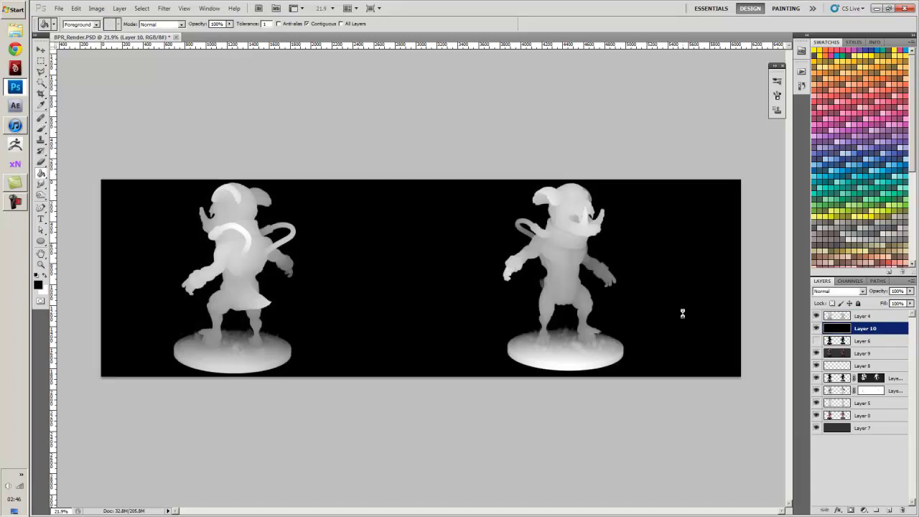
Merge Layer 4 down onto the black layer and copy the resulting depth image into the Alpha 1 channel
click(840, 318)
key(ctrl+e)
key(ctrl+a)
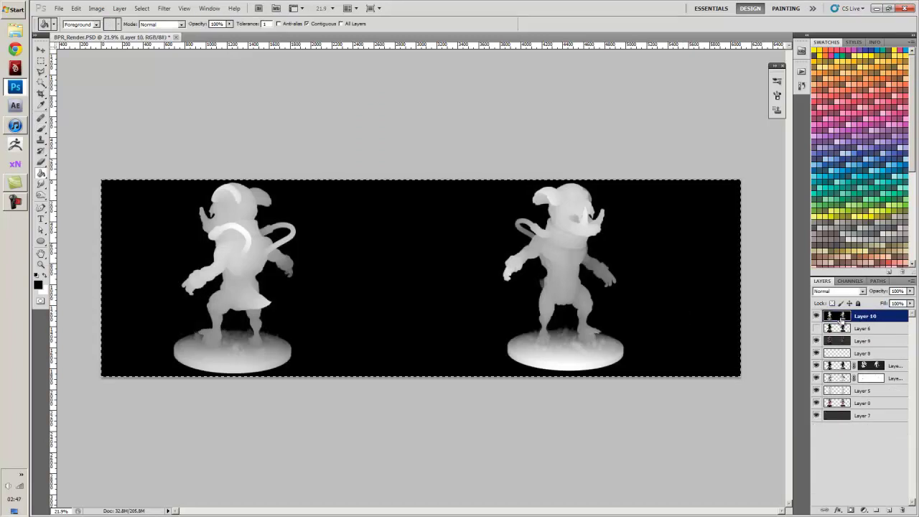
click(849, 280)
click(835, 335)
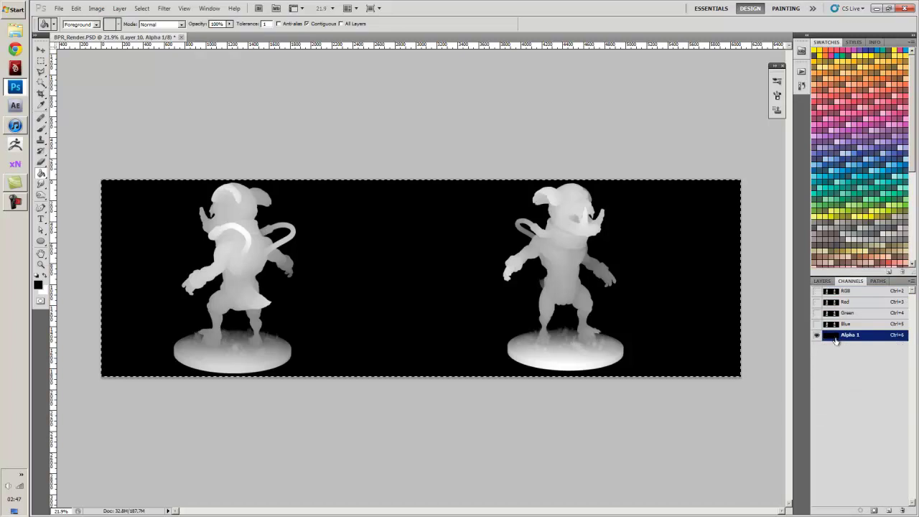
key(ctrl+v)
key(ctrl+d)
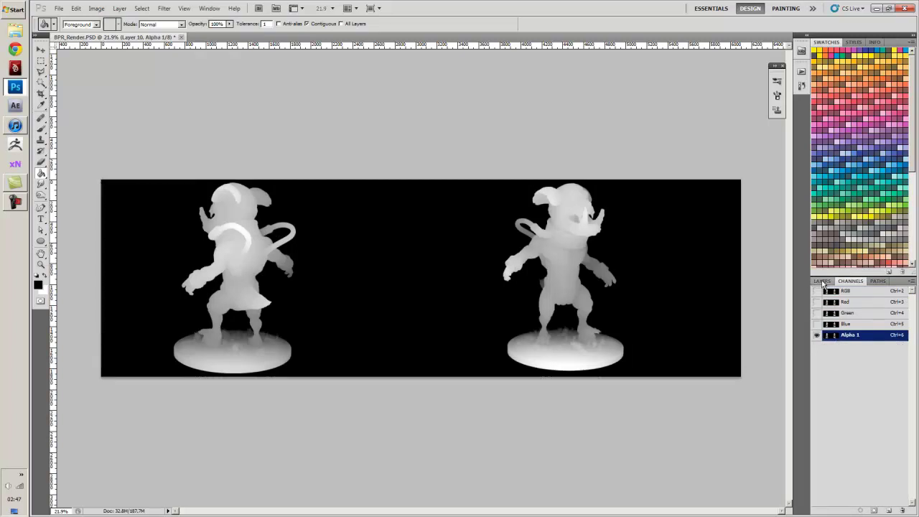
Hide the merged depth layer, Layer 10, and make Layer 9 the active layer
click(823, 281)
click(841, 318)
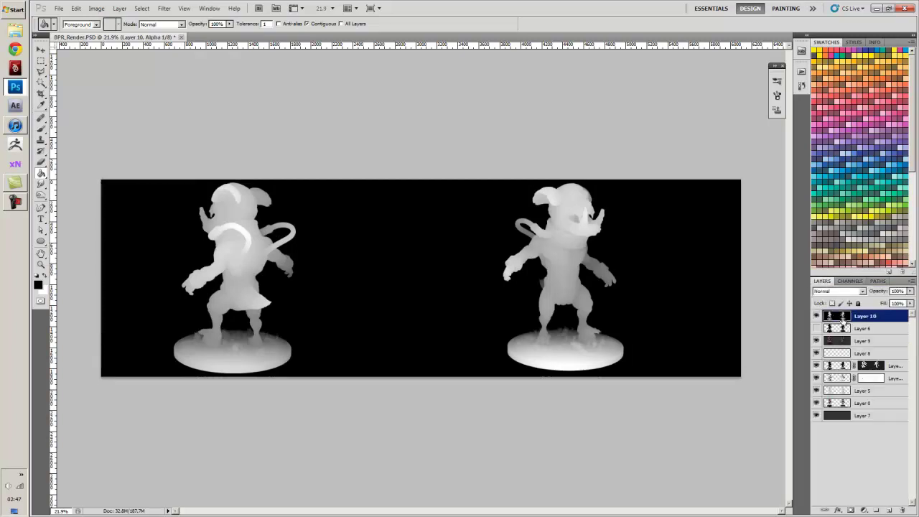
click(816, 316)
click(865, 340)
scroll(398, 250, up, 3)
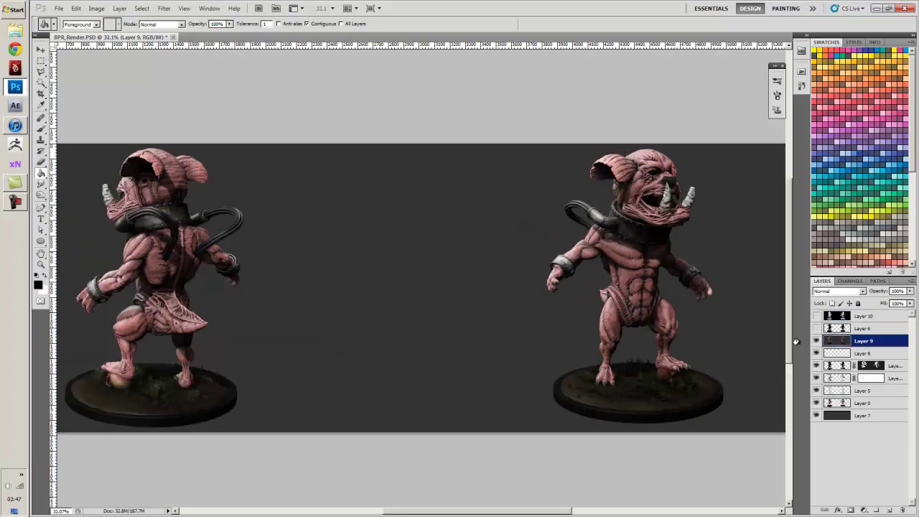
drag(321, 228, 655, 278)
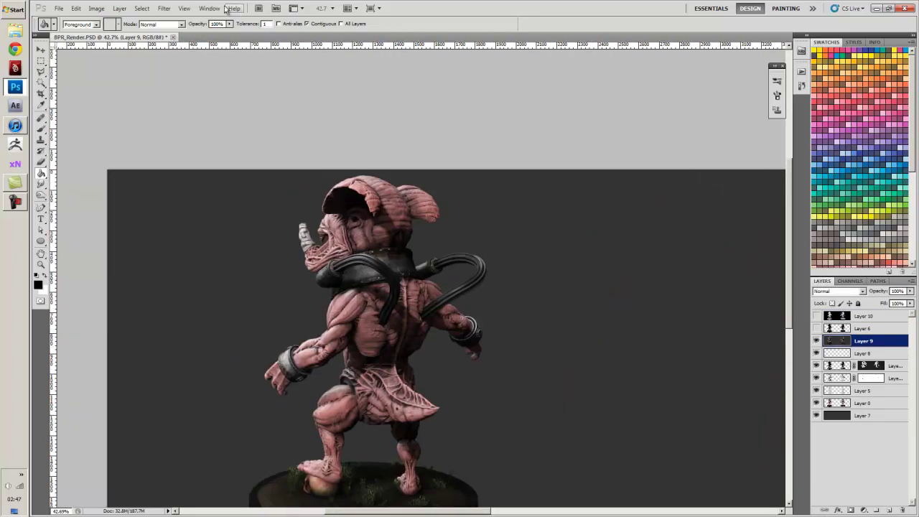
Start a Lens Blur on Layer 9 with Alpha 1 as the depth map source and a blur focal distance of 198
click(164, 8)
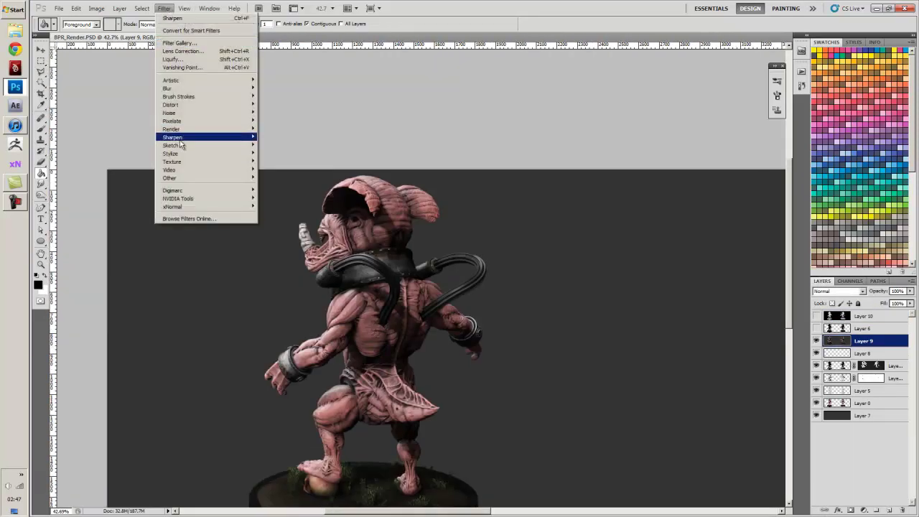
mouse_move(181, 89)
click(277, 128)
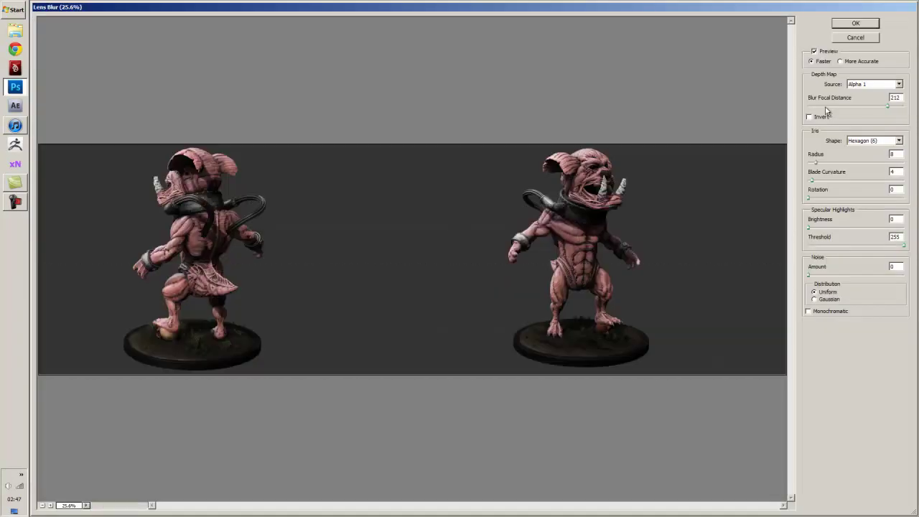
click(865, 85)
click(865, 85)
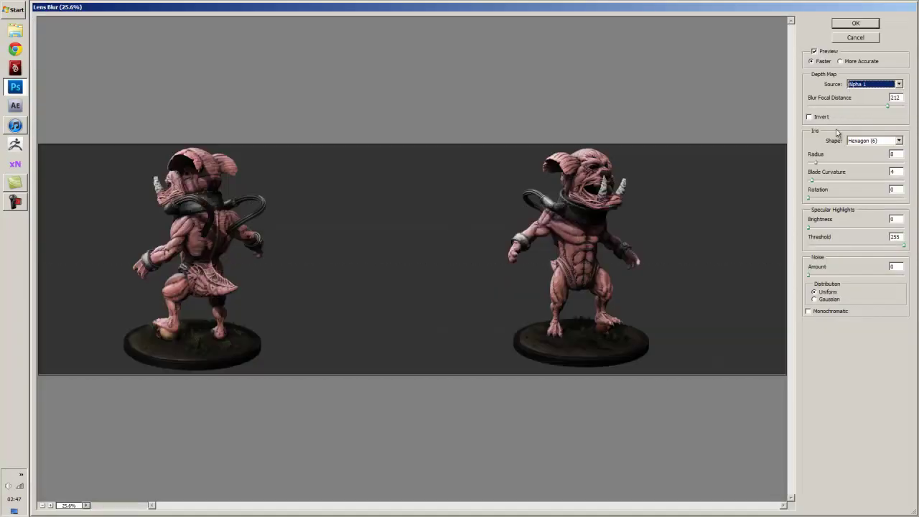
click(588, 183)
key(ctrl+plus)
key(ctrl+plus)
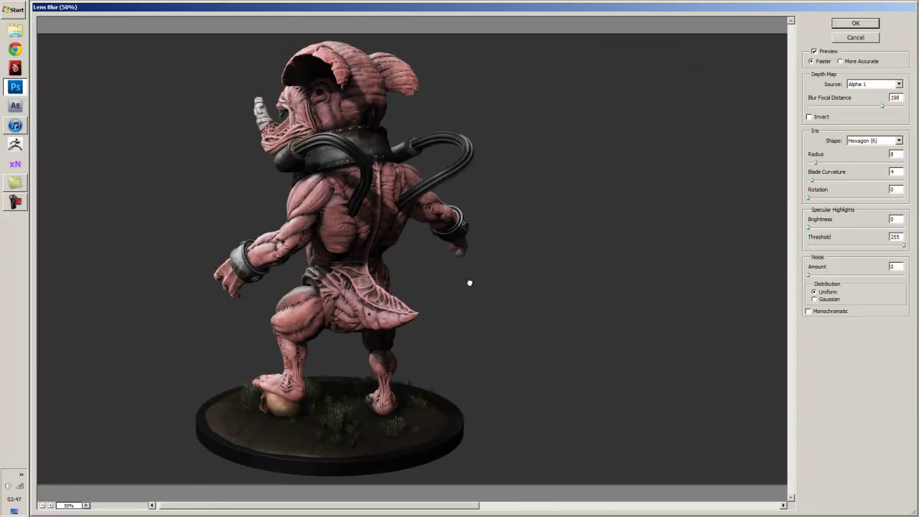
Set the Lens Blur radius to 9 and pick a focal point on the back-view figure, giving a focal distance of 187
click(816, 163)
drag(820, 165, 817, 167)
click(338, 105)
click(354, 99)
click(350, 147)
click(377, 190)
drag(491, 220, 208, 211)
drag(455, 211, 316, 217)
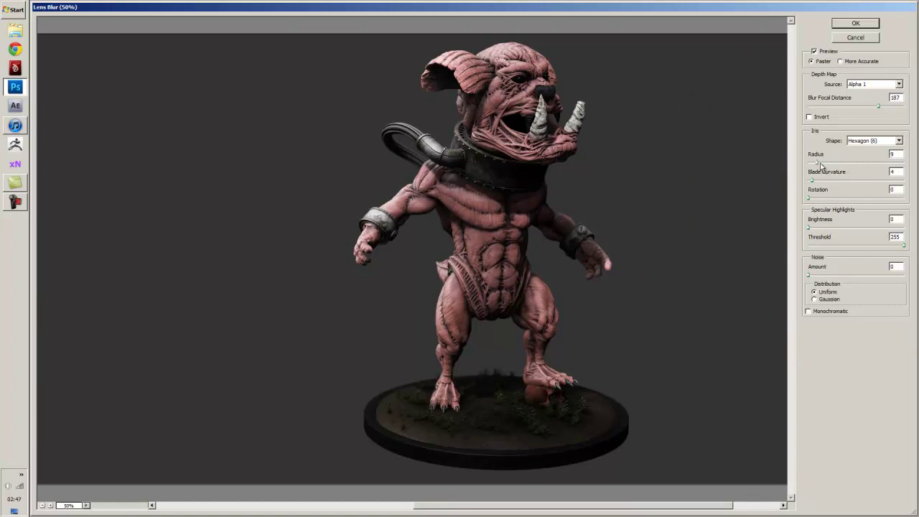
Raise the Lens Blur radius to 11, check the effect on the back-view figure and apply the filter
drag(816, 166, 818, 166)
drag(263, 260, 551, 275)
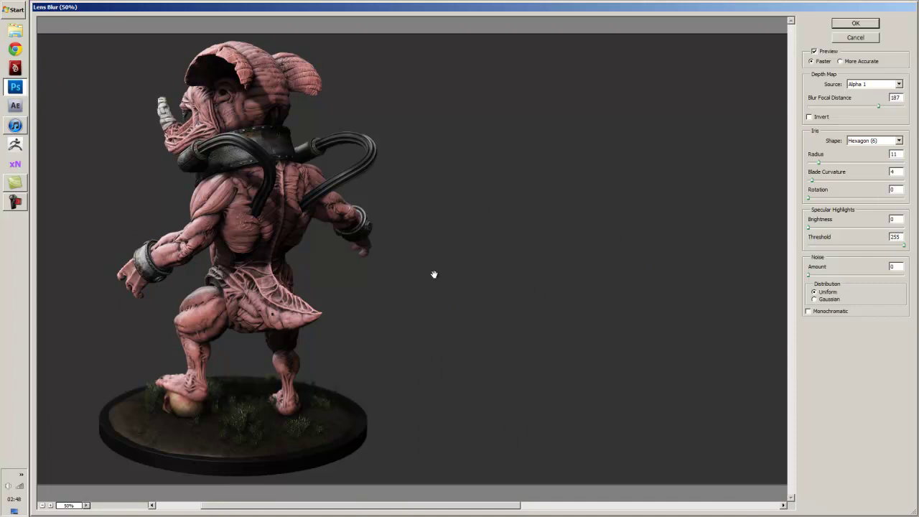
drag(418, 273, 469, 272)
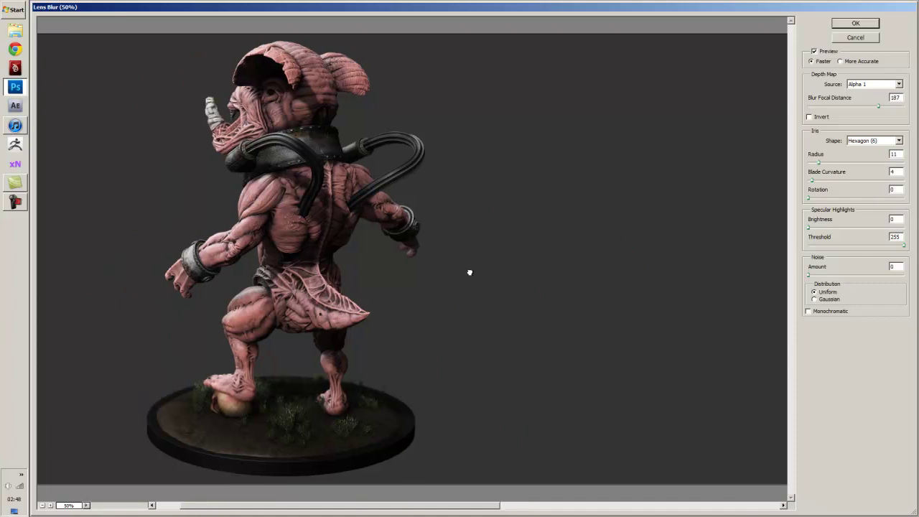
click(847, 27)
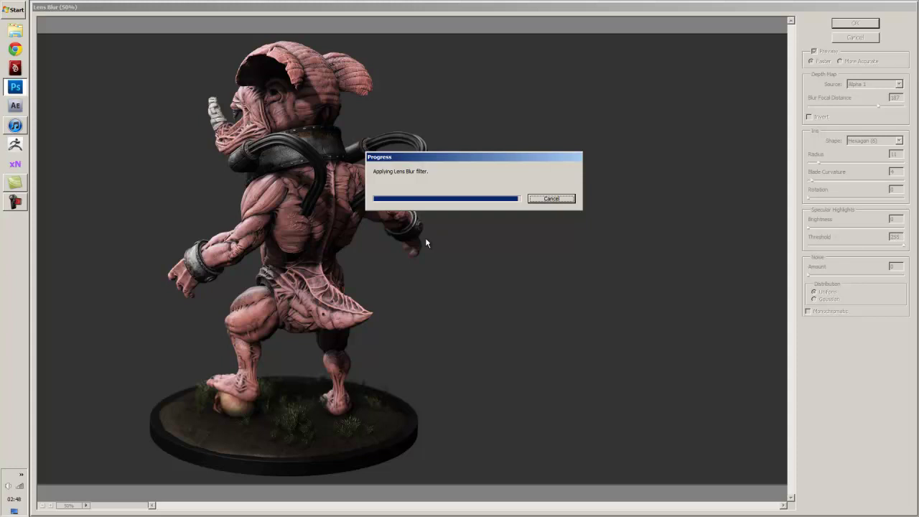
Reapply the last filter to Layer 9 after checking the back-view figure up close
alt+scroll(395, 321, up, 2)
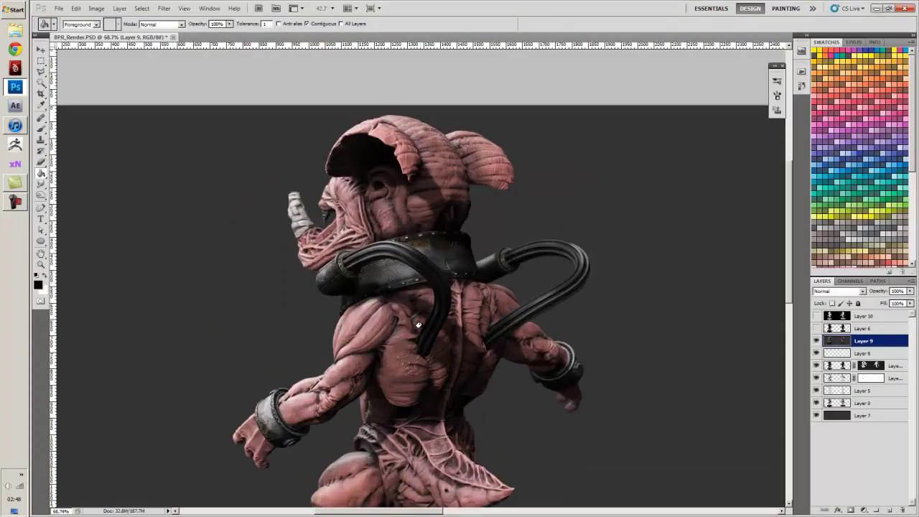
drag(441, 375, 452, 193)
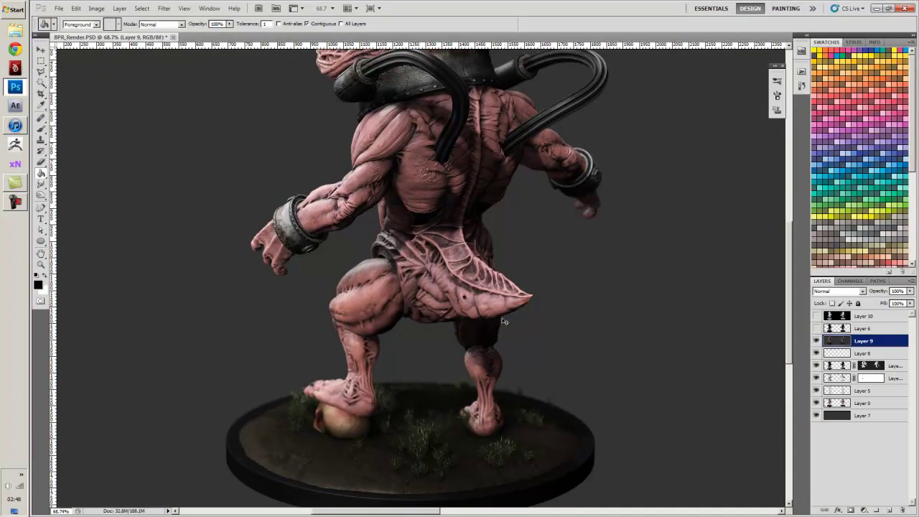
key(ctrl+f)
drag(575, 316, 556, 258)
drag(553, 215, 553, 252)
Examine the filtered details of the front-view figure and the back-view figure up close
drag(673, 274, 326, 311)
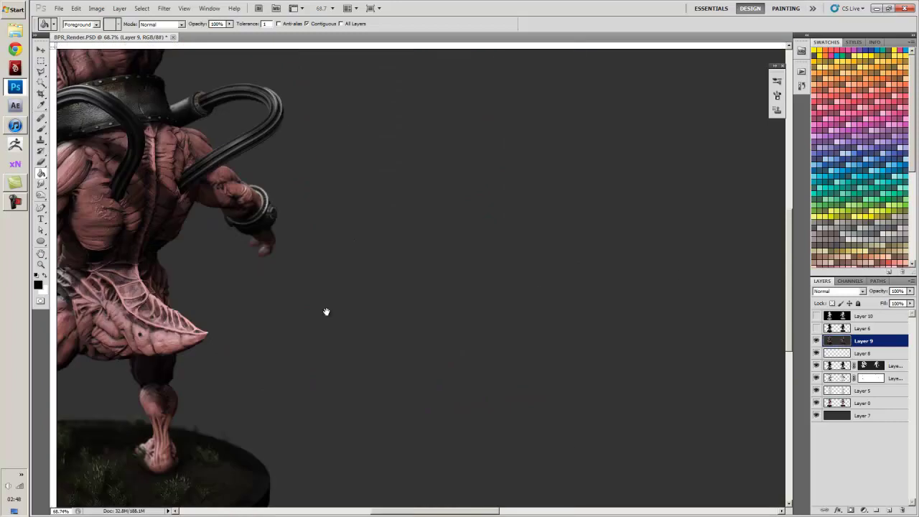
drag(638, 276, 345, 305)
drag(587, 234, 610, 198)
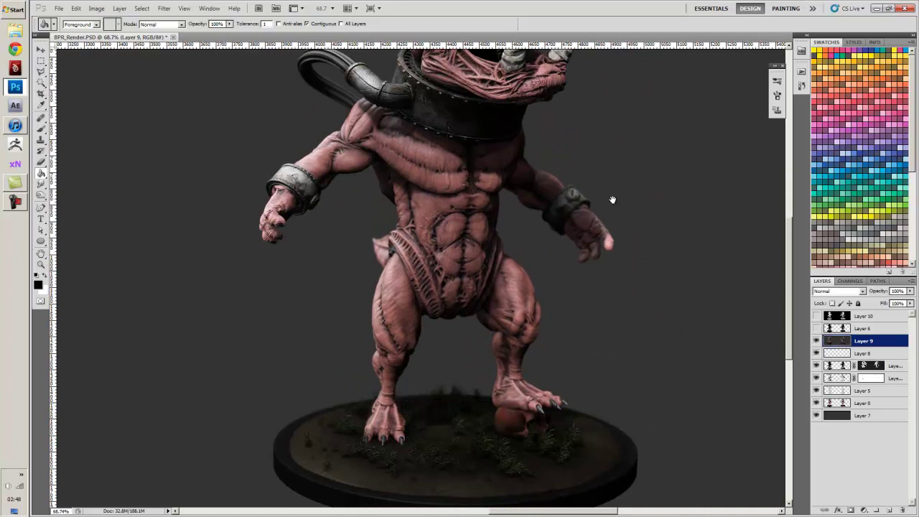
drag(615, 373, 628, 414)
drag(613, 343, 604, 406)
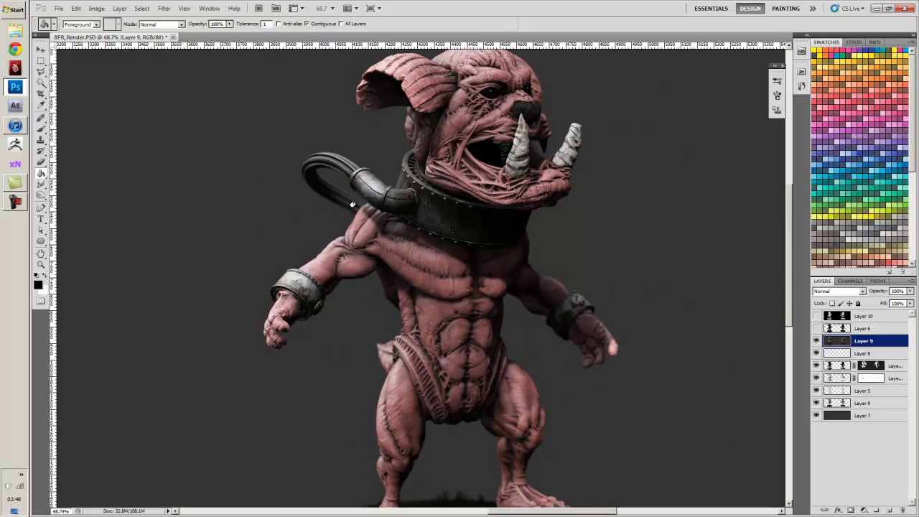
drag(264, 225, 668, 238)
drag(383, 237, 383, 245)
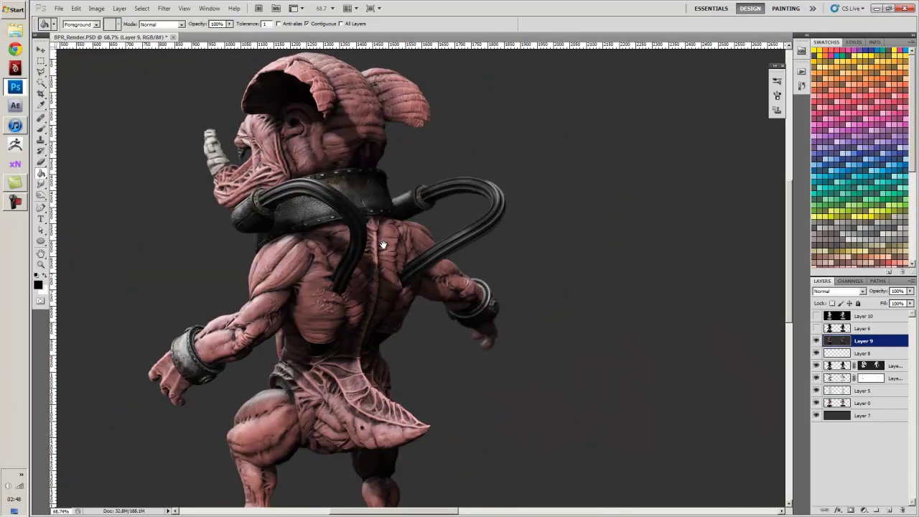
alt+scroll(445, 306, down, 5)
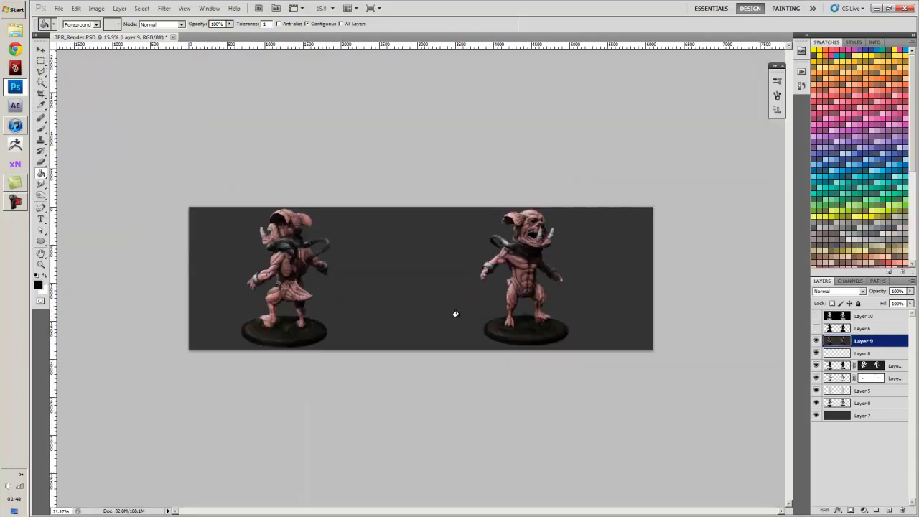
Try to place a copy of the front-view figure beside the back-view figure on Layer 9
alt+scroll(454, 314, up, 3)
key(m)
mouse_move(435, 148)
mouse_down()
mouse_move(645, 423)
mouse_move(489, 175)
mouse_up()
click(559, 150)
key(v)
alt+drag(572, 341, 397, 339)
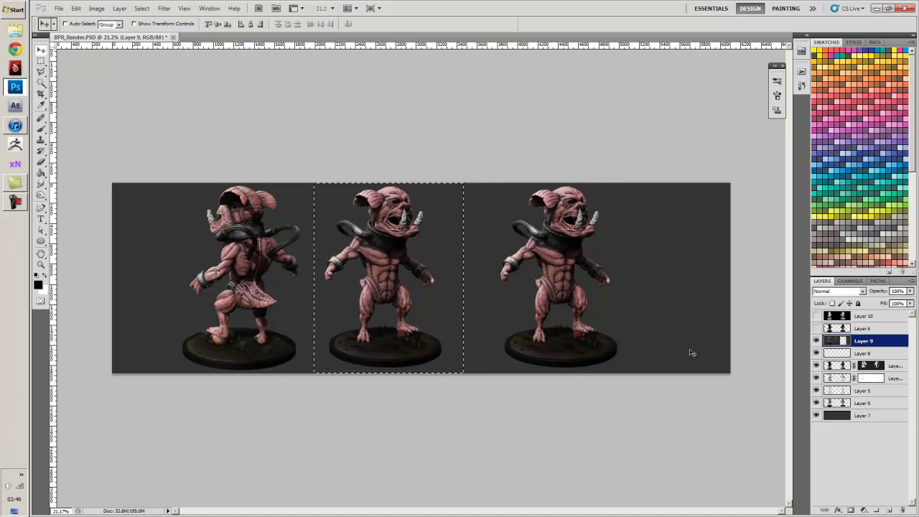
key(ctrl+z)
key(ctrl+d)
Fill Layer 8 with the dark grey of the background
click(835, 353)
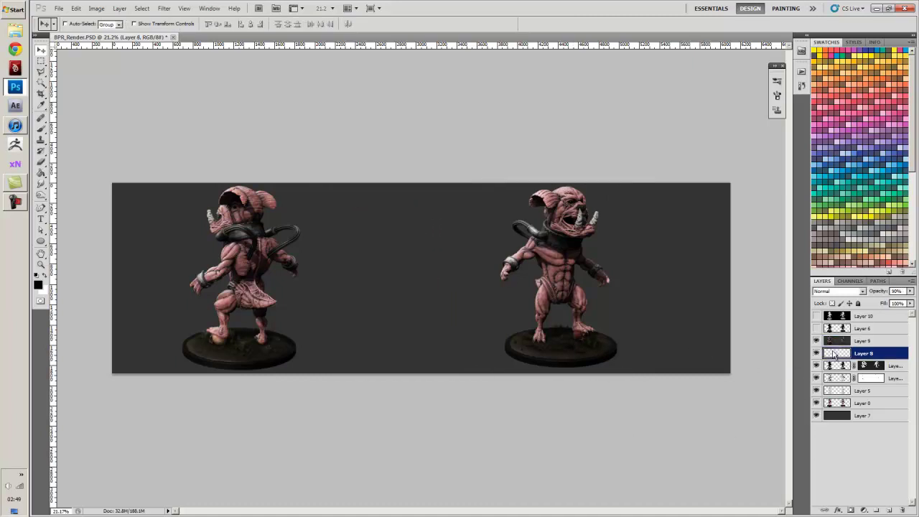
key(g)
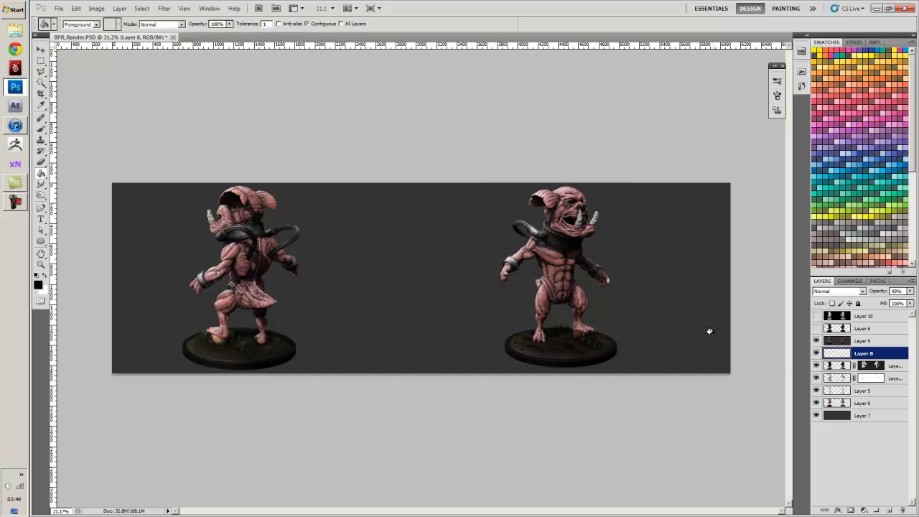
click(687, 316)
Select the front-view figure on Layer 9 and move it next to the back-view figure
click(850, 343)
key(m)
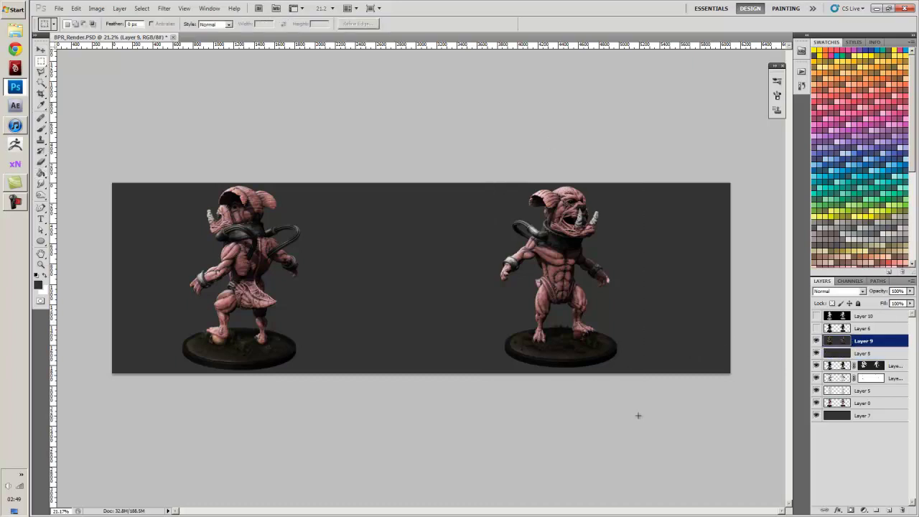
drag(640, 415, 493, 179)
key(v)
drag(559, 305, 380, 306)
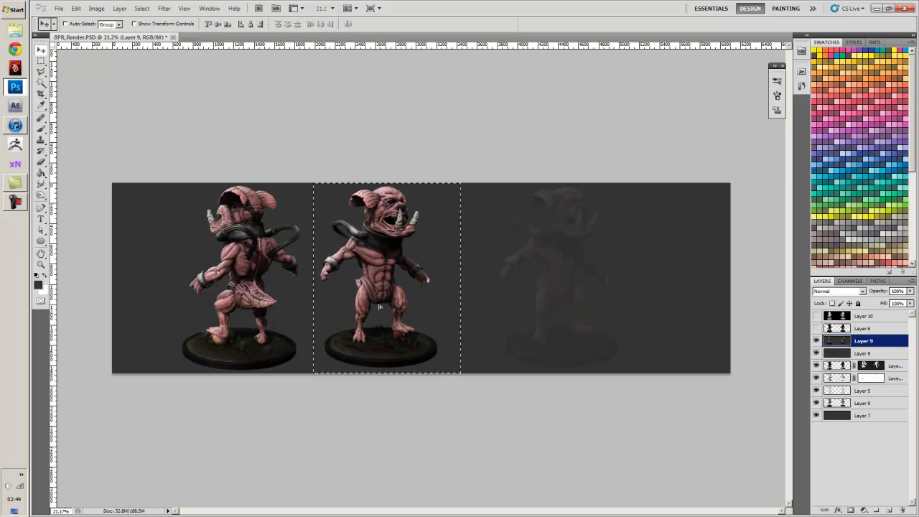
key(ctrl+d)
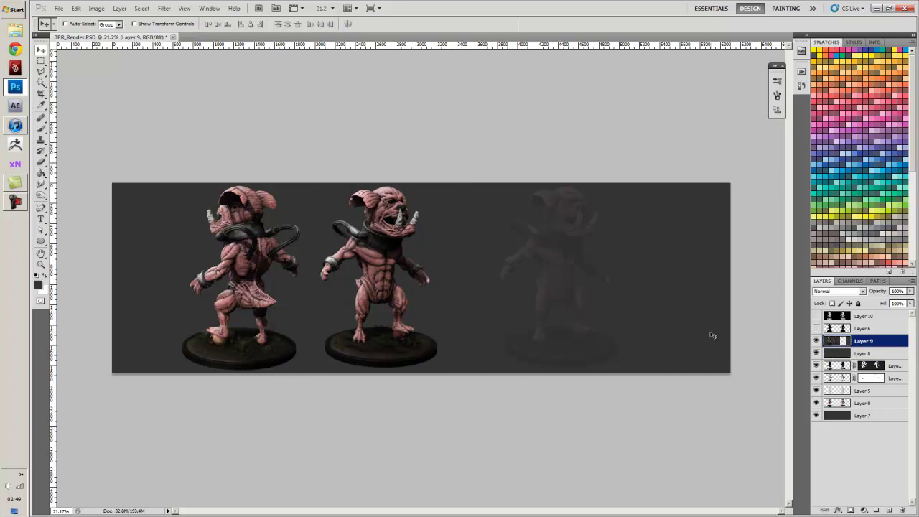
View the rearranged figures in full screen mode without the surrounding interface
alt+scroll(590, 305, up, 2)
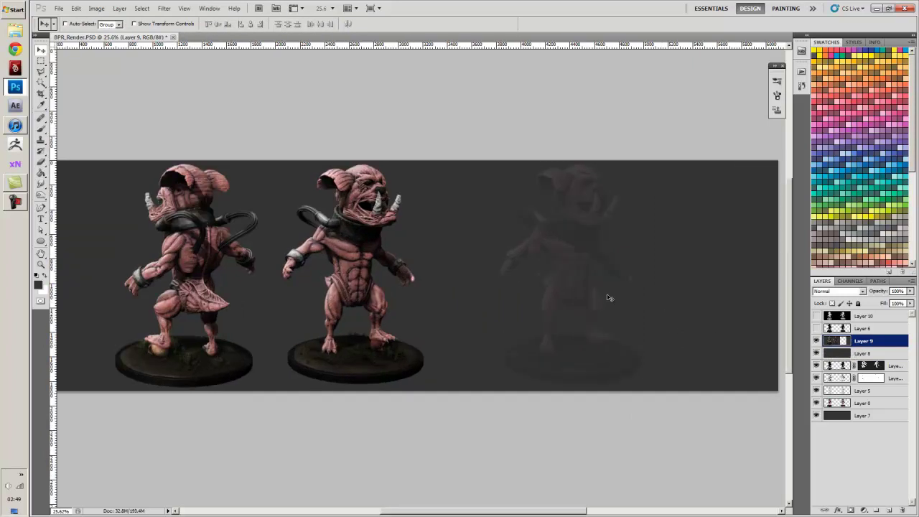
key(f)
key(f)
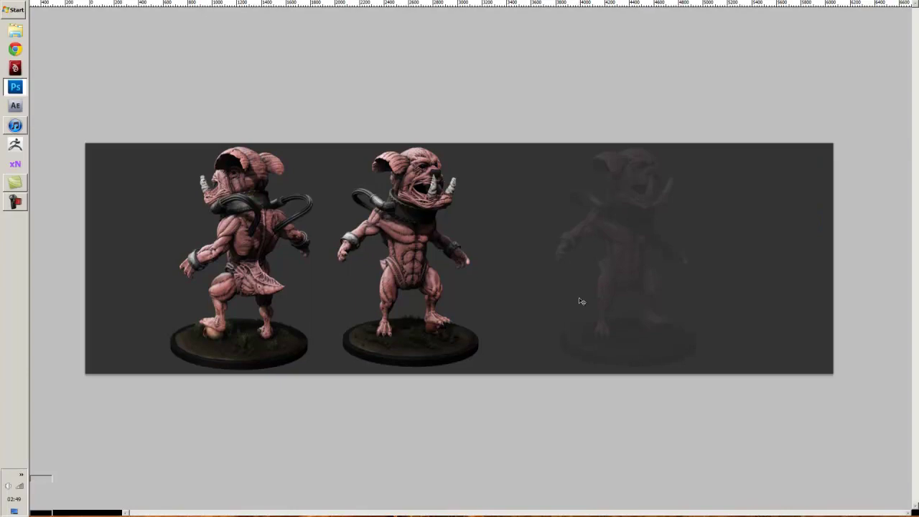
Leave full screen mode and set Layer 8's opacity to 100% so it fully covers the leftover ghost figure
key(f)
key(g)
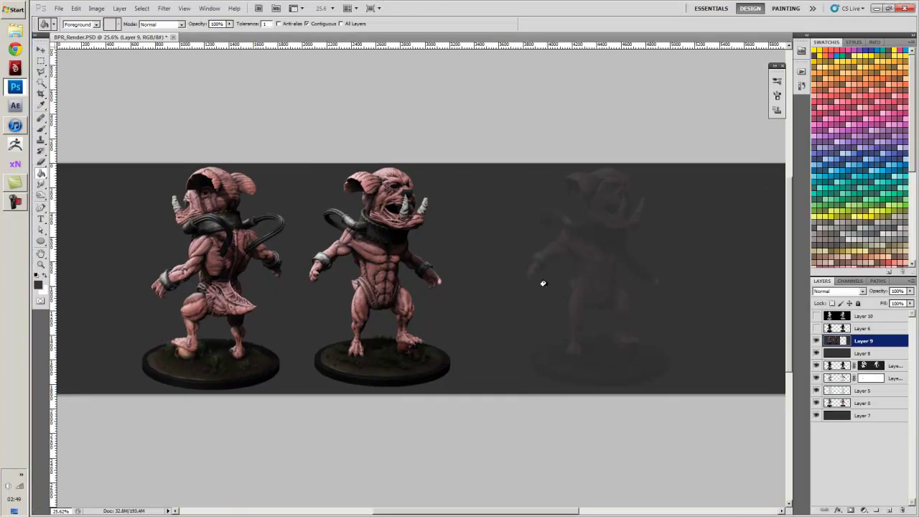
key(alt+bracketleft)
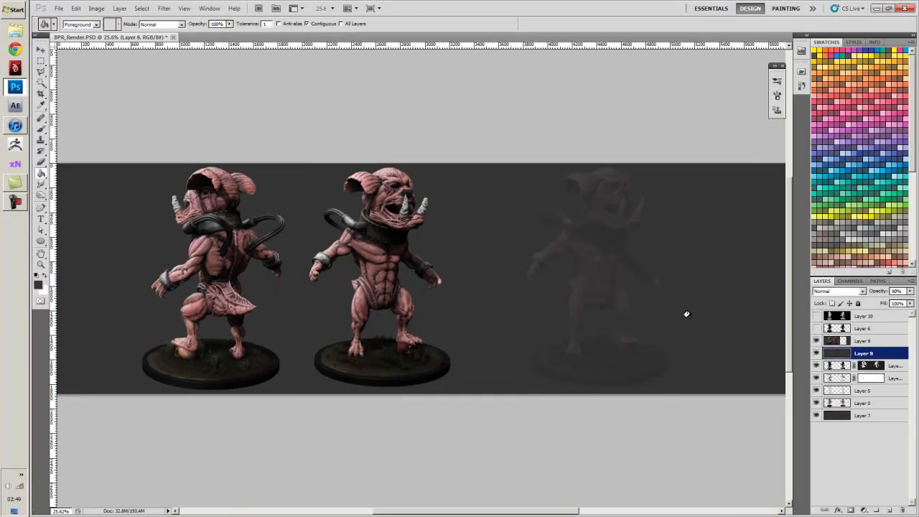
click(815, 353)
click(815, 353)
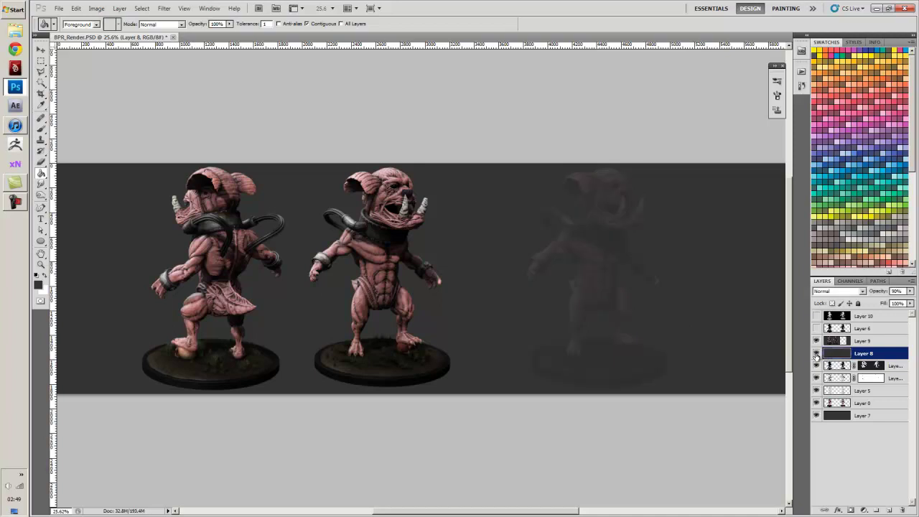
click(816, 403)
click(816, 402)
alt+scroll(631, 281, up, 2)
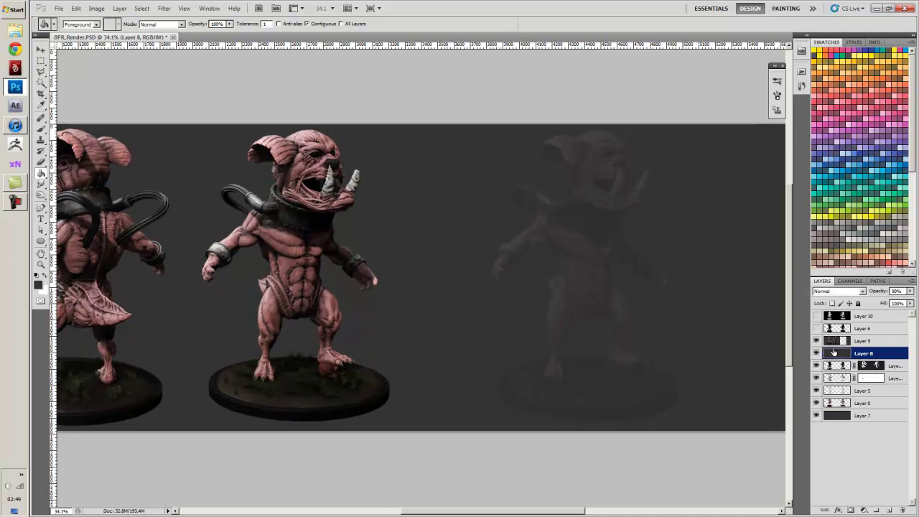
click(909, 291)
drag(904, 301, 912, 302)
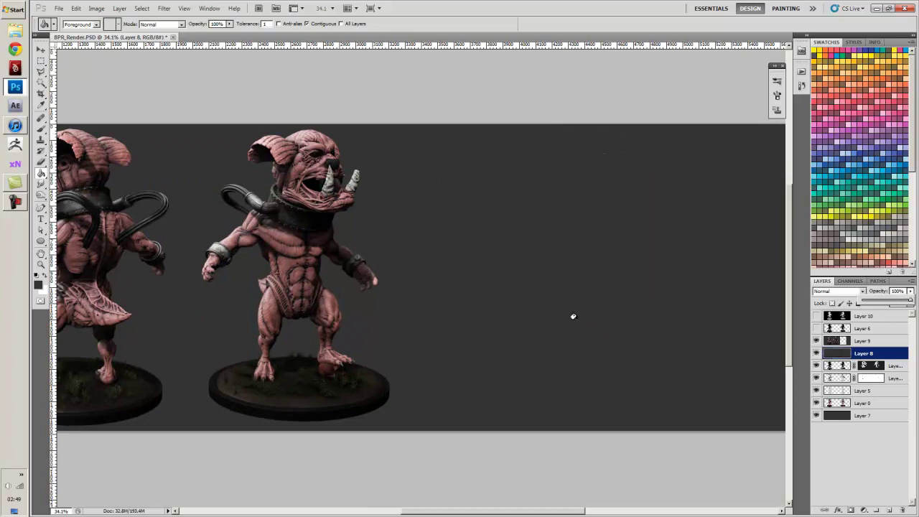
Examine the stray light specks in the empty background area and check which layer they belong to
drag(466, 309, 546, 335)
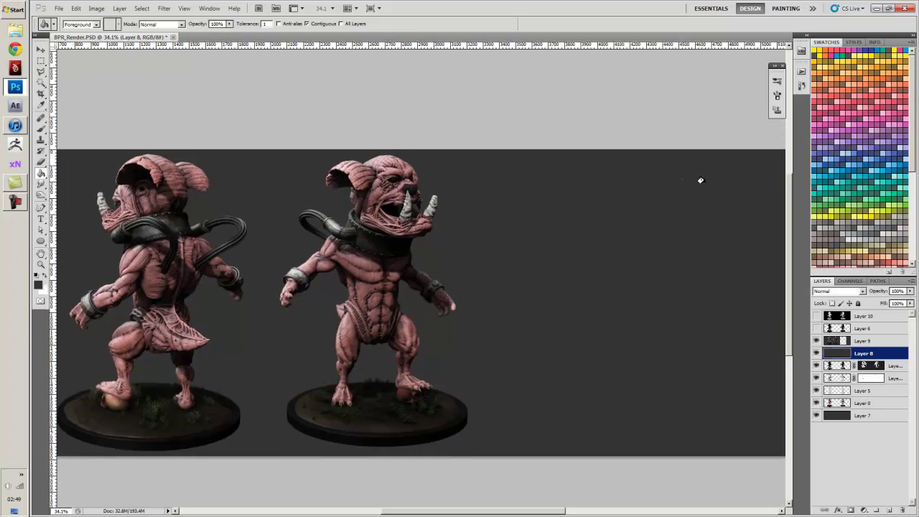
click(815, 328)
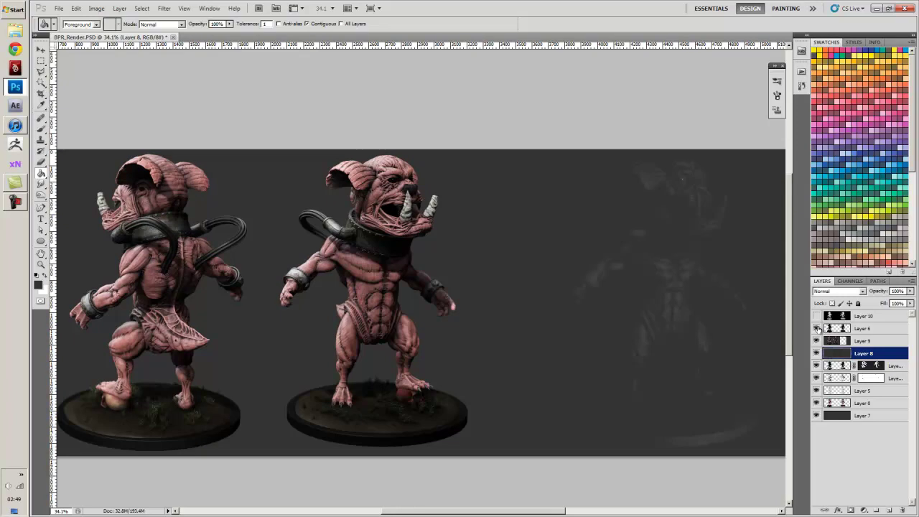
click(815, 327)
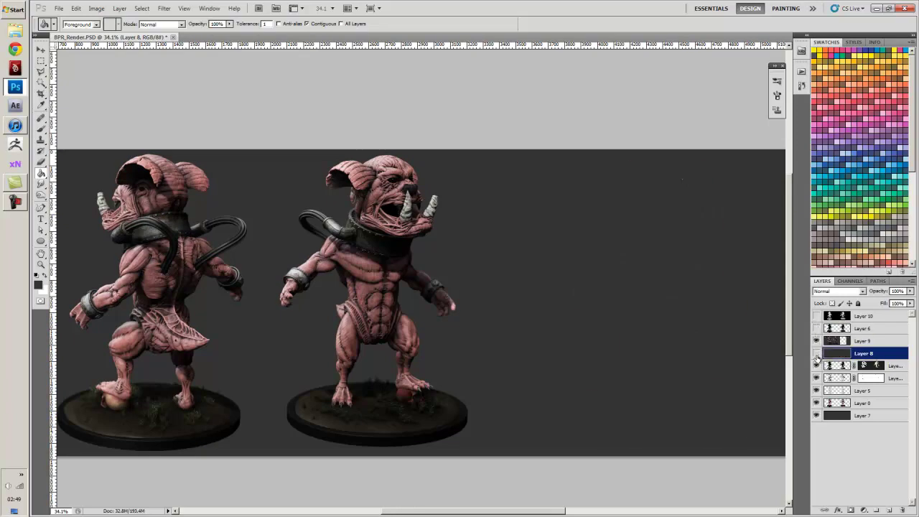
click(816, 354)
click(816, 353)
alt+scroll(698, 173, up, 7)
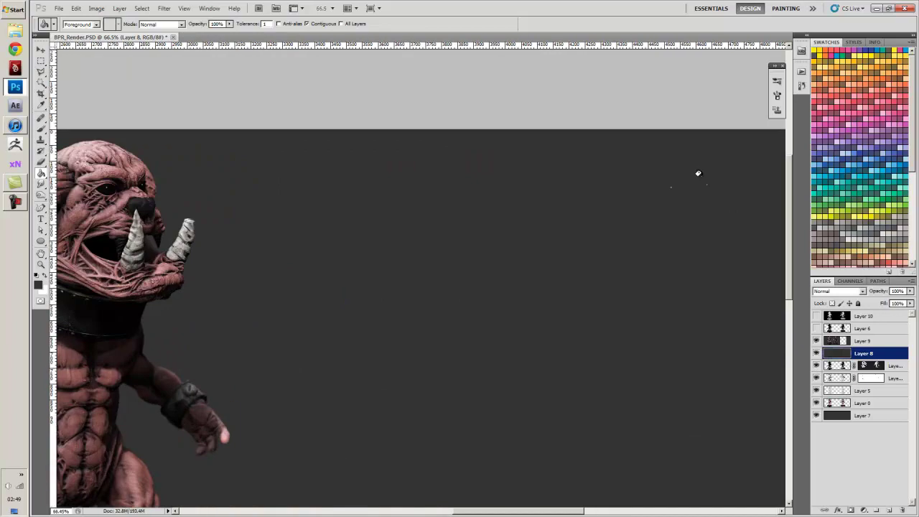
alt+scroll(697, 172, up, 5)
key(v)
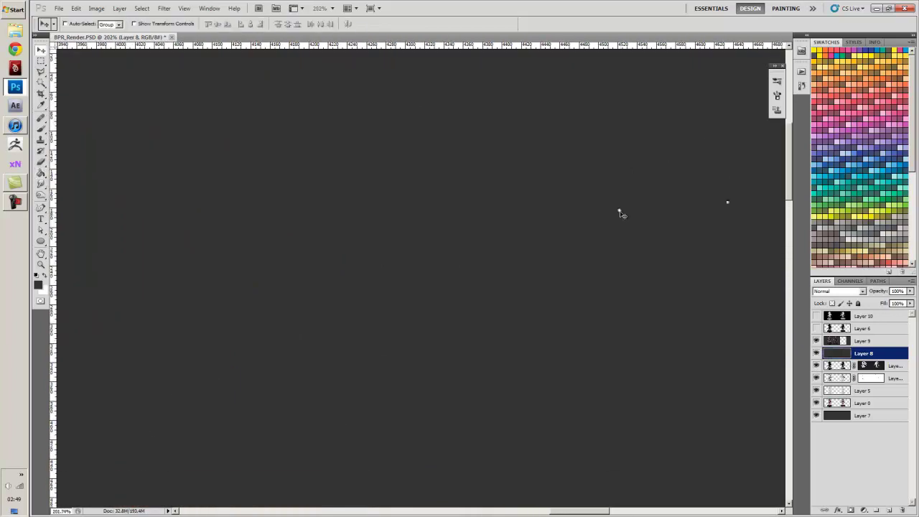
key(alt+bracketleft)
key(alt+bracketleft)
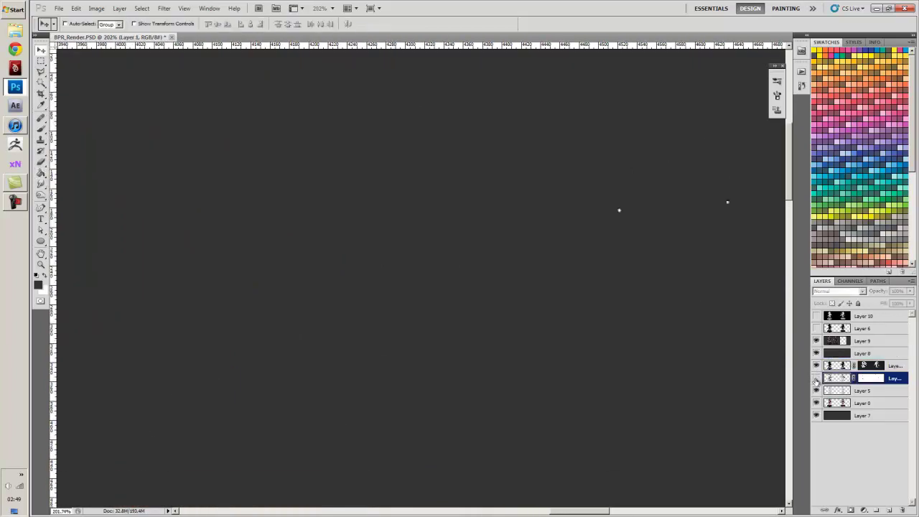
mouse_move(828, 353)
mouse_down()
mouse_move(832, 319)
mouse_move(830, 361)
mouse_move(829, 339)
mouse_up()
scroll(517, 324, down, 5)
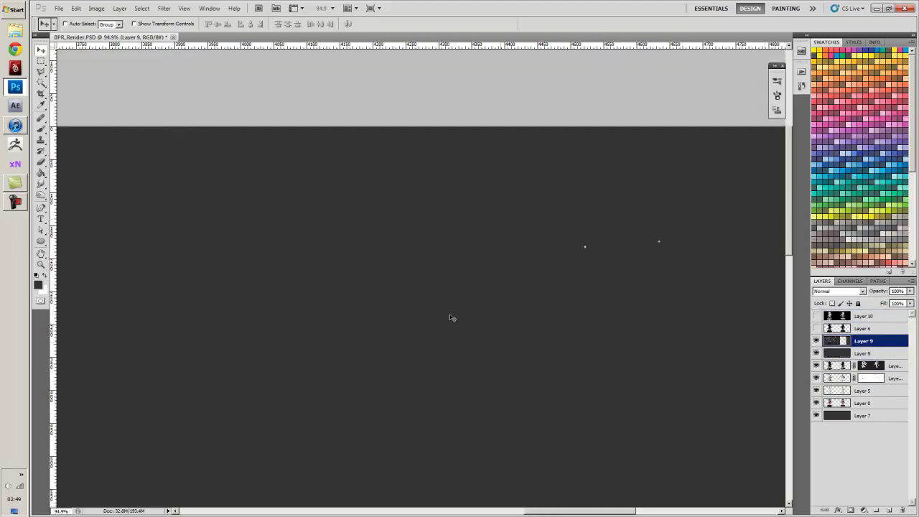
Crop the canvas to a full-height frame closely surrounding the back-view and front-view figures
drag(377, 316, 746, 201)
drag(388, 312, 588, 260)
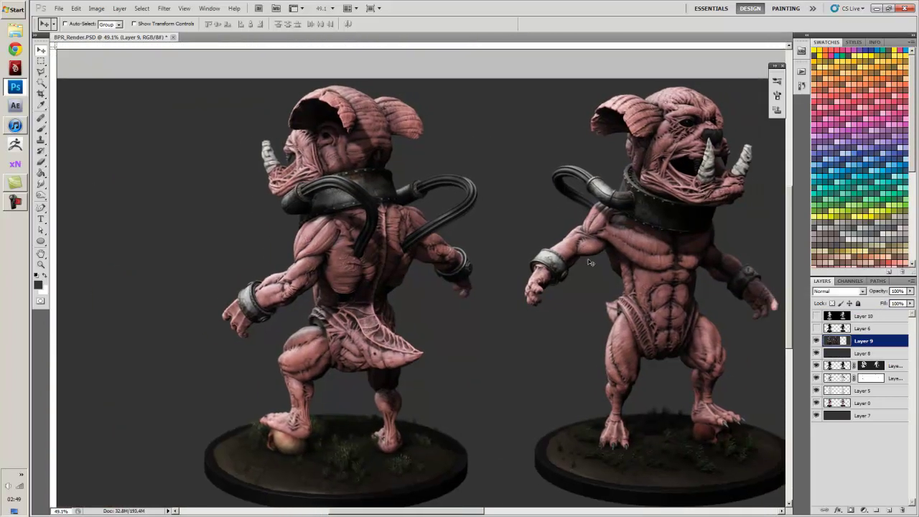
alt+scroll(587, 260, down, 2)
alt+scroll(579, 268, down, 2)
key(c)
drag(267, 105, 768, 451)
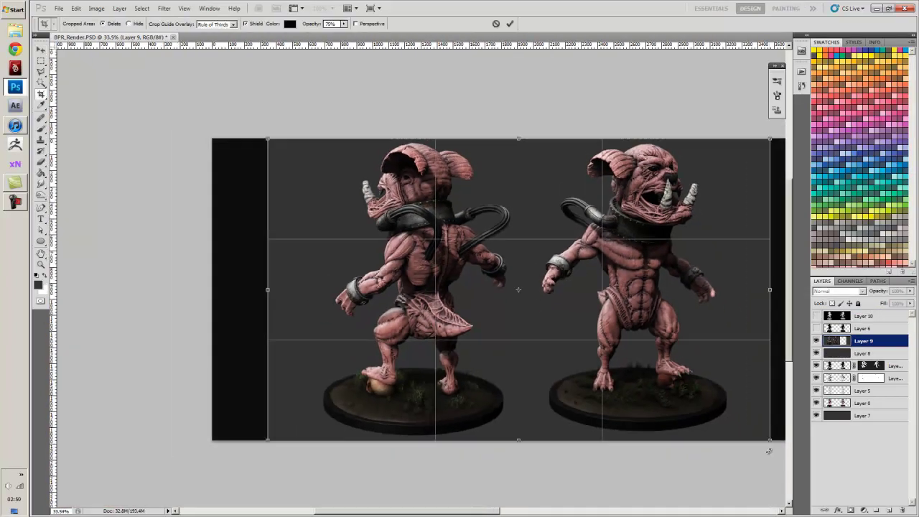
key(Return)
Delete Layer 8, the two masked layers, Layer 5 and Layer 0, keeping the plain grey Layer 7 as background
click(852, 387)
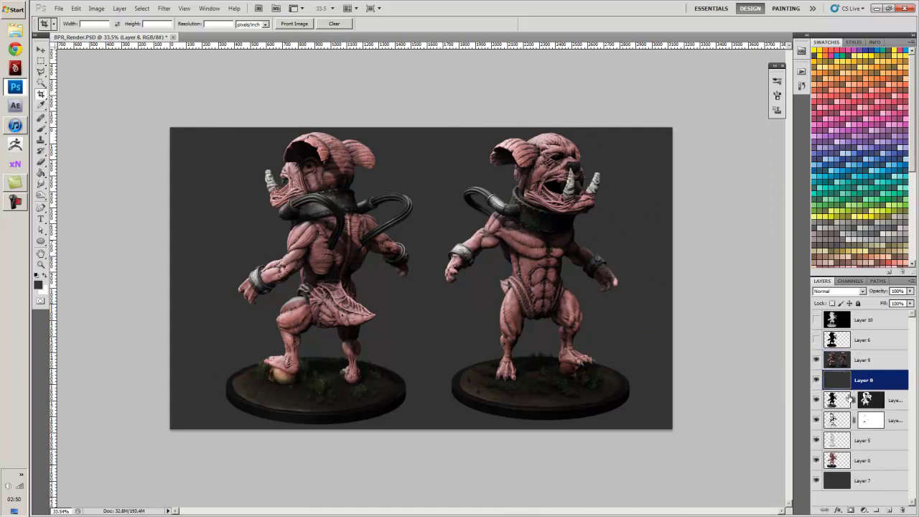
shift+click(841, 463)
shift+click(838, 480)
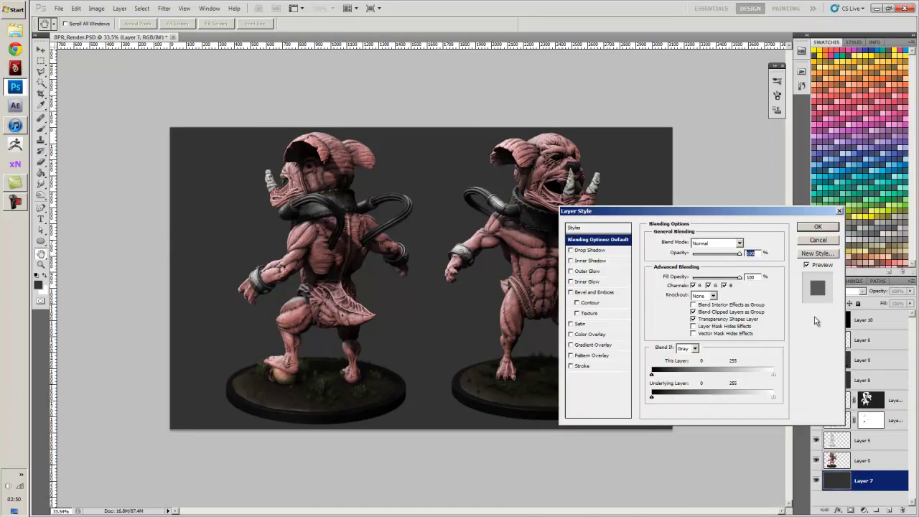
click(819, 242)
shift+click(834, 461)
key(c)
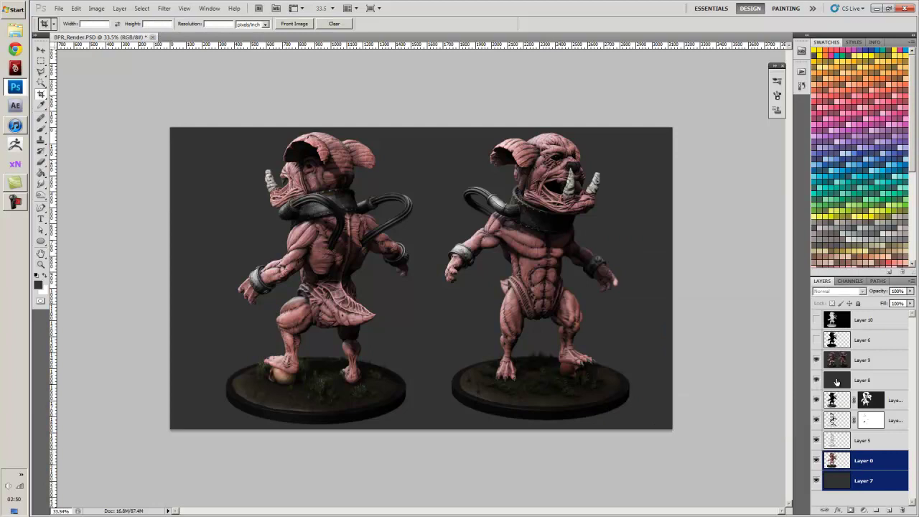
click(836, 382)
shift+click(836, 458)
drag(837, 465, 902, 510)
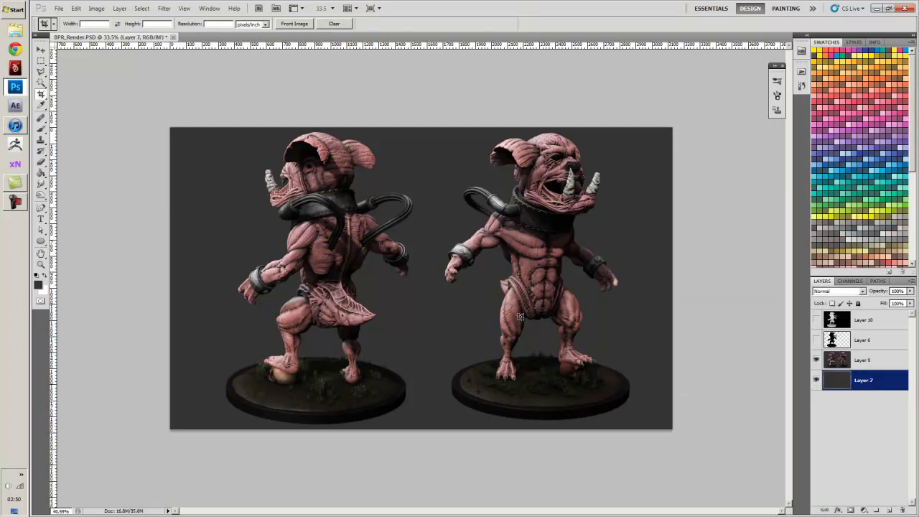
Select the front-view figure on Layer 9 and rotate it by -0.25 degrees
alt+scroll(521, 318, up, 2)
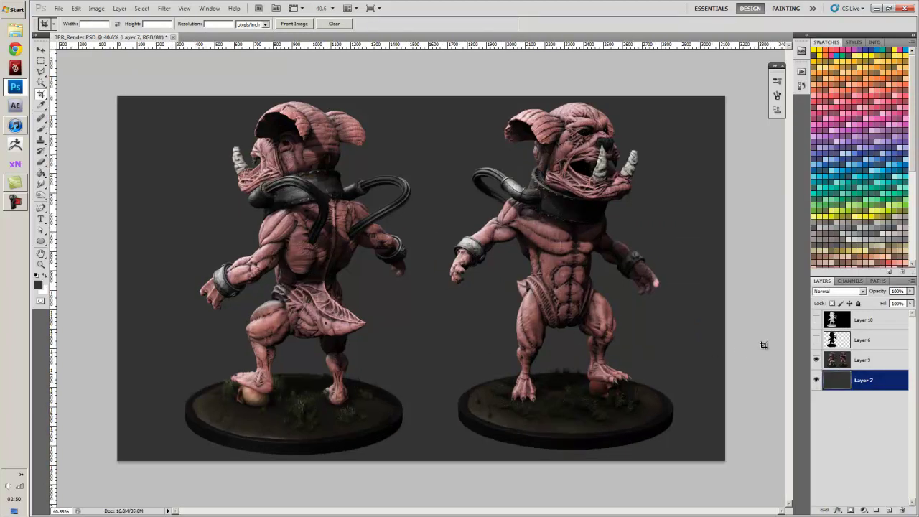
ctrl+click(567, 262)
key(ctrl+t)
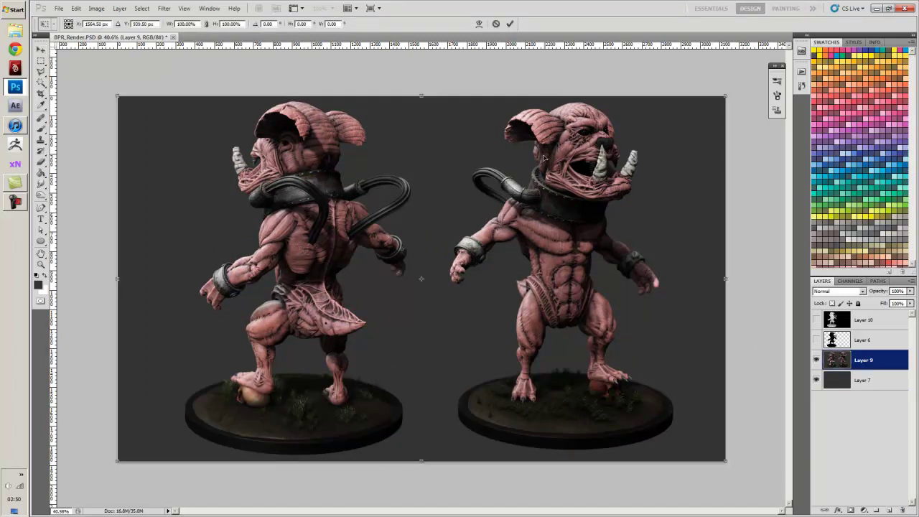
key(Return)
key(m)
click(657, 422)
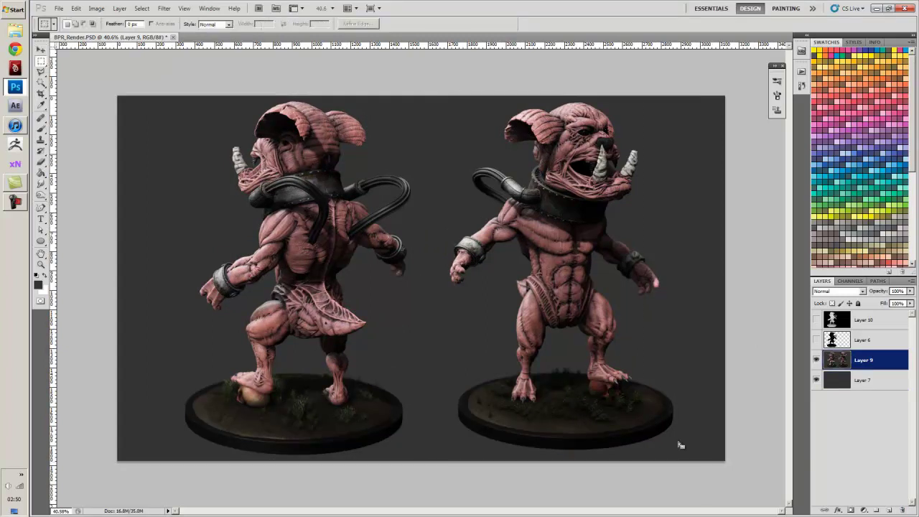
key(ctrl+t)
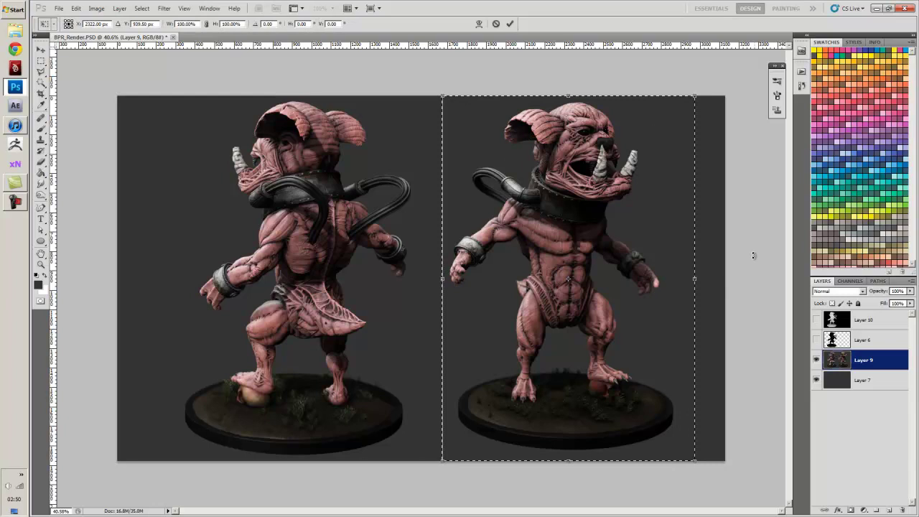
drag(753, 256, 751, 257)
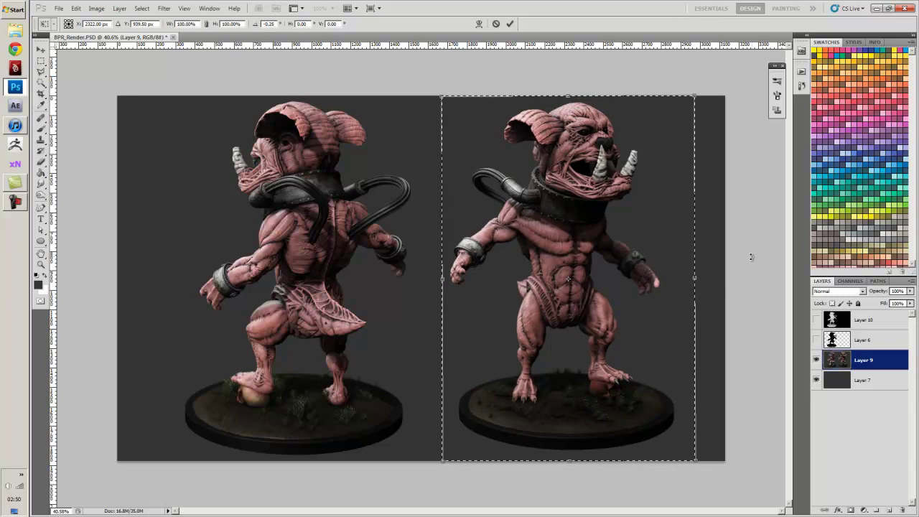
key(Return)
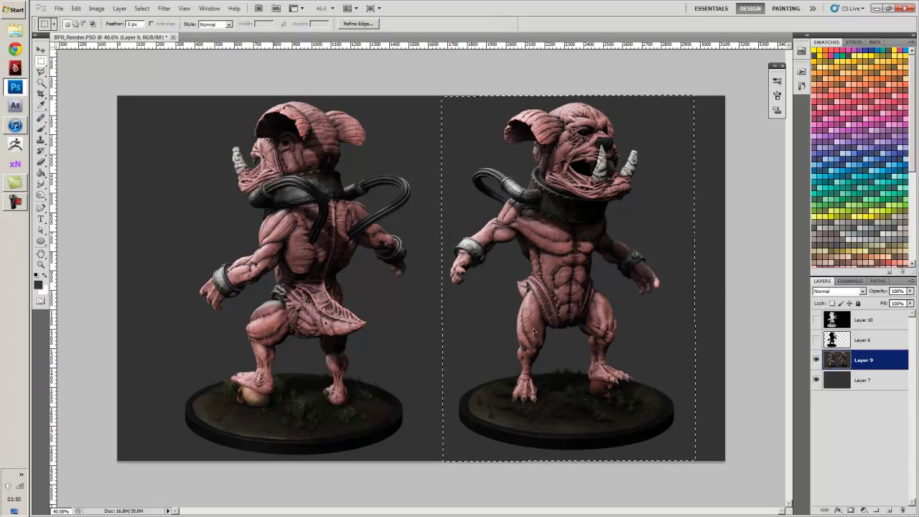
Select the back-view figure on Layer 9 and rotate it by -0.84 degrees
drag(155, 95, 432, 465)
key(ctrl+t)
drag(488, 285, 488, 282)
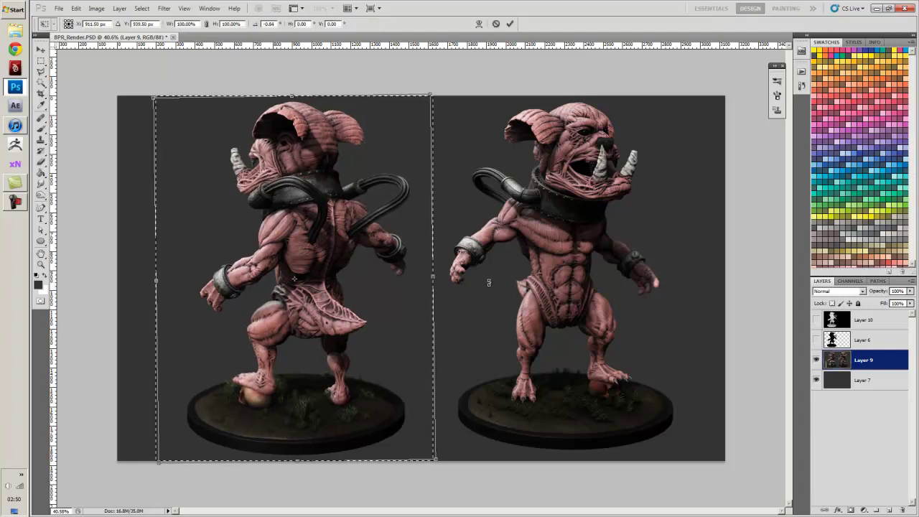
key(Return)
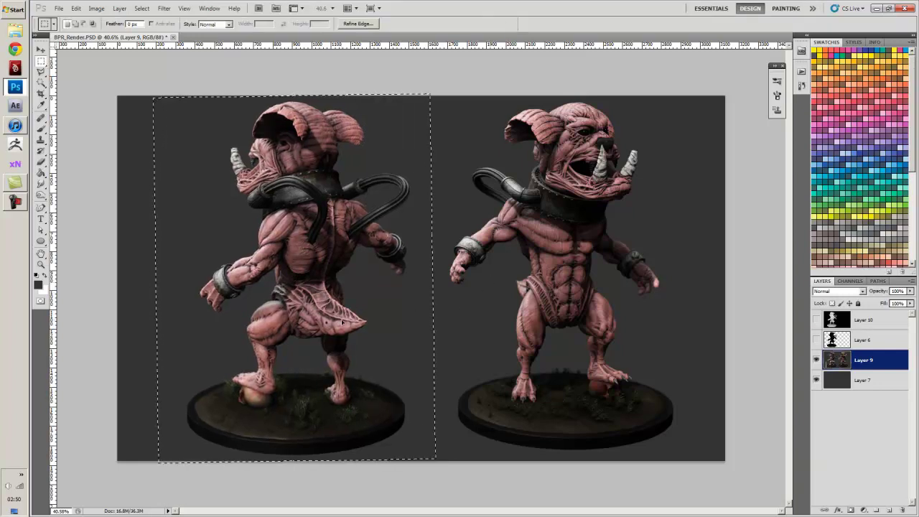
Clear the selection and shift Layer 9 with both figures slightly to the right
key(ctrl+d)
key(v)
drag(323, 314, 327, 314)
Cut the back-view figure from Layer 9, paste it as a new layer and move it to the canvas's right half
key(m)
drag(362, 366, 432, 463)
key(v)
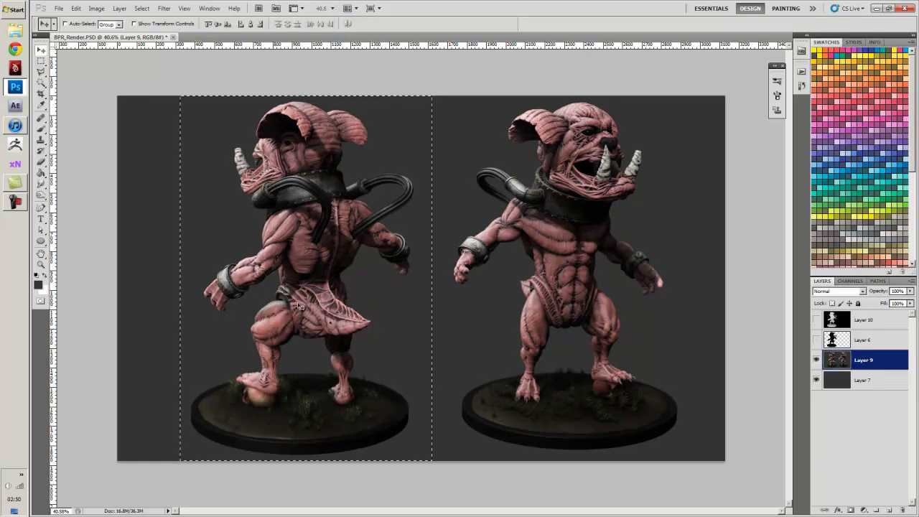
key(ctrl+x)
key(ctrl+v)
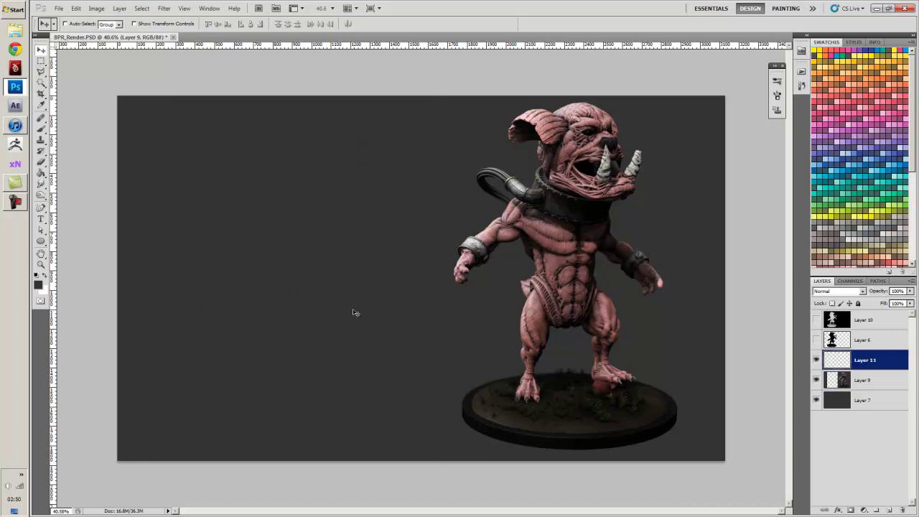
drag(401, 300, 560, 296)
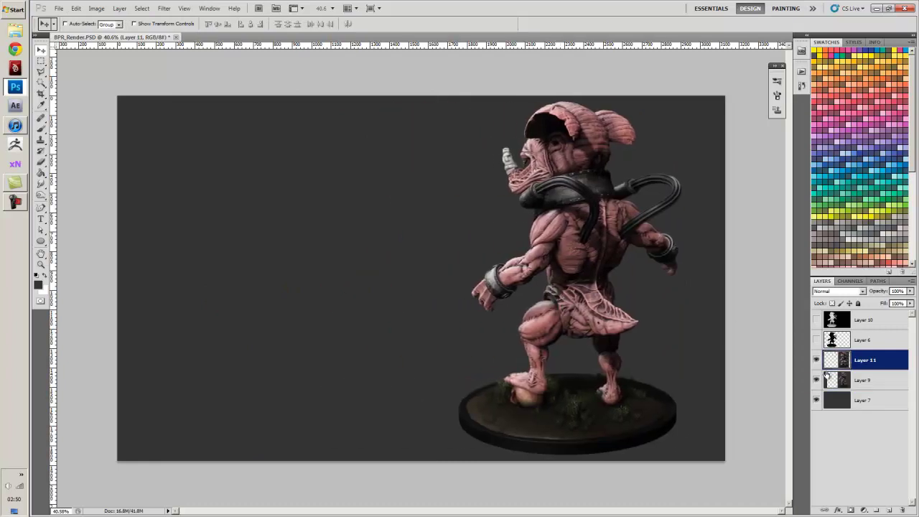
Move the front-view figure on Layer 9 to the canvas's left half and rotate it slightly counterclockwise
click(863, 379)
drag(596, 344, 339, 348)
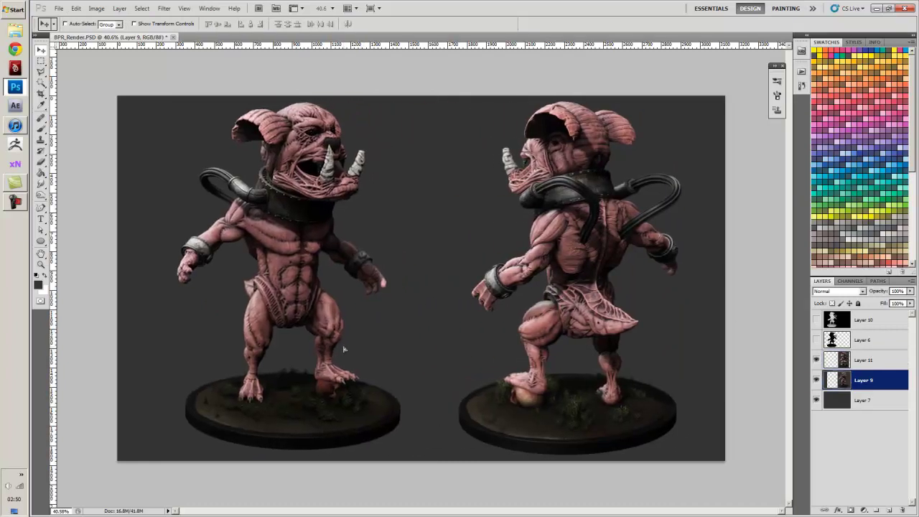
key(ctrl+t)
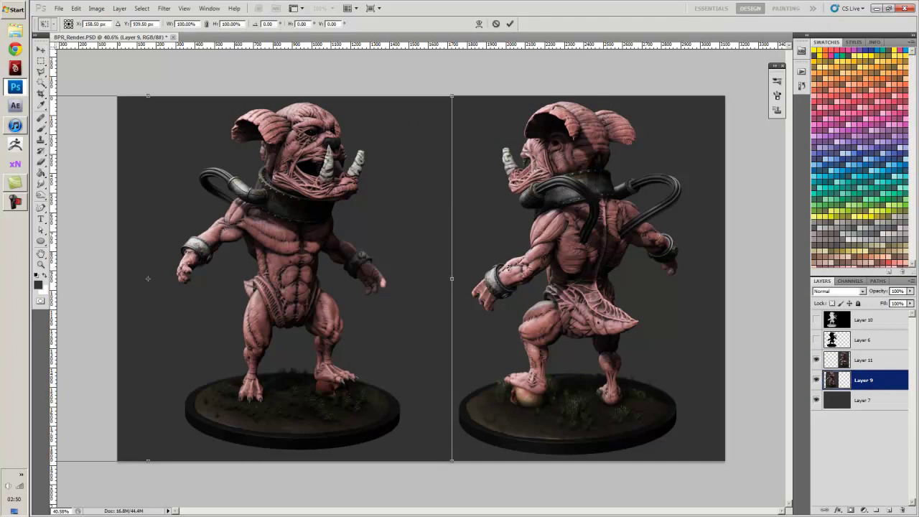
drag(510, 266, 491, 261)
key(Return)
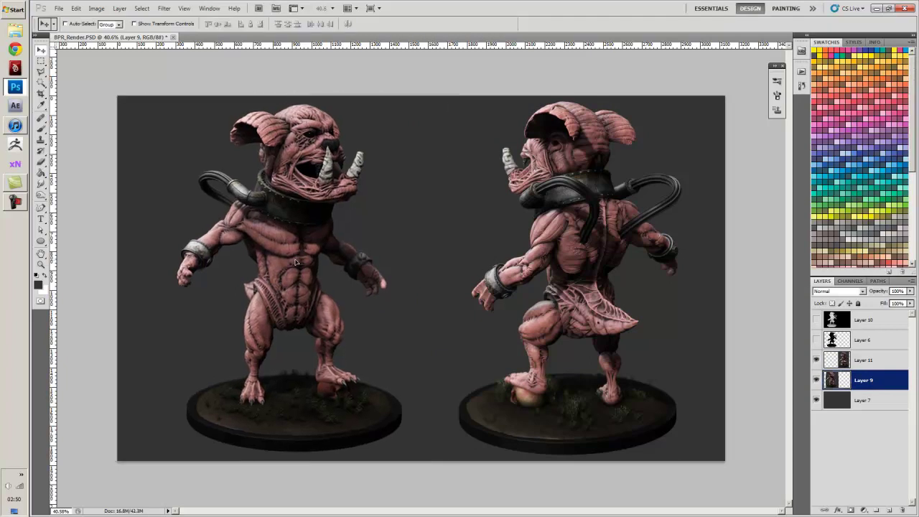
Shift the back-view figure on Layer 11 slightly to the right and rotate it slightly clockwise
ctrl+drag(564, 290, 569, 290)
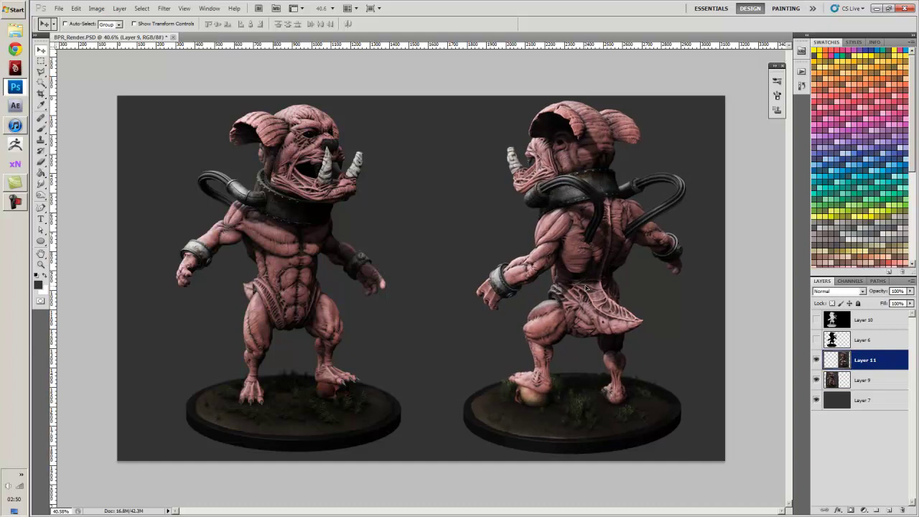
key(ctrl+t)
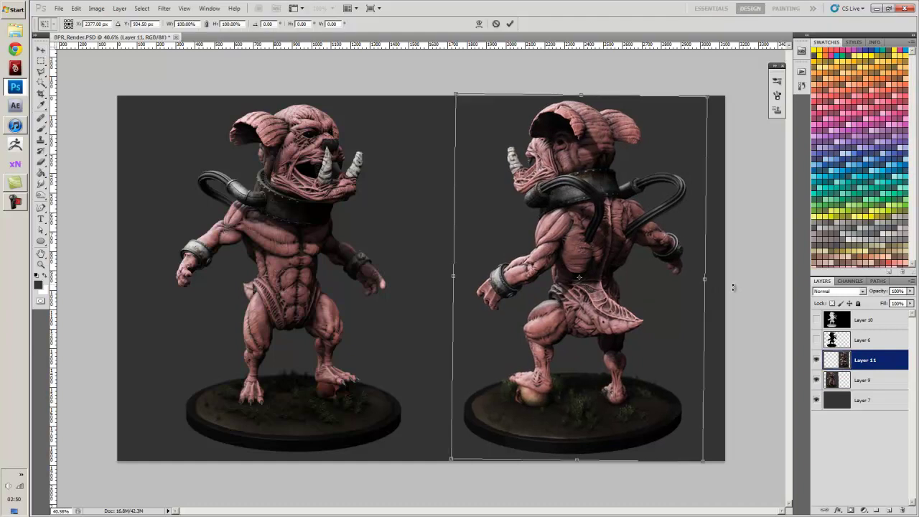
key(Return)
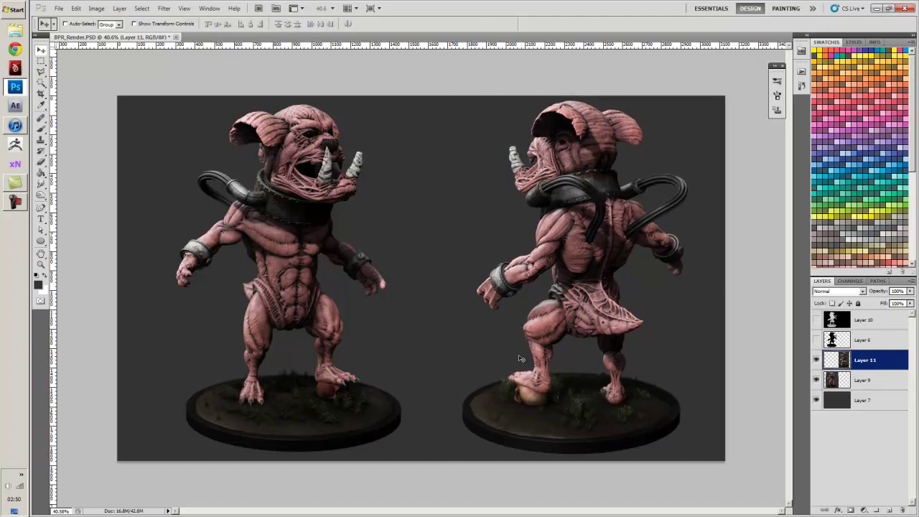
Rotate the front-view figure on Layer 9 by -0.27°
alt+scroll(487, 341, up, 1)
key(alt+bracketleft)
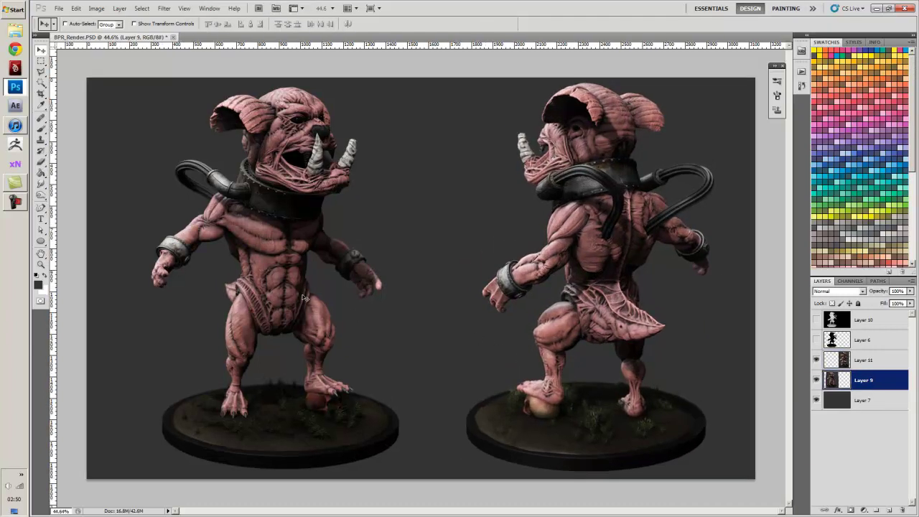
key(ctrl+t)
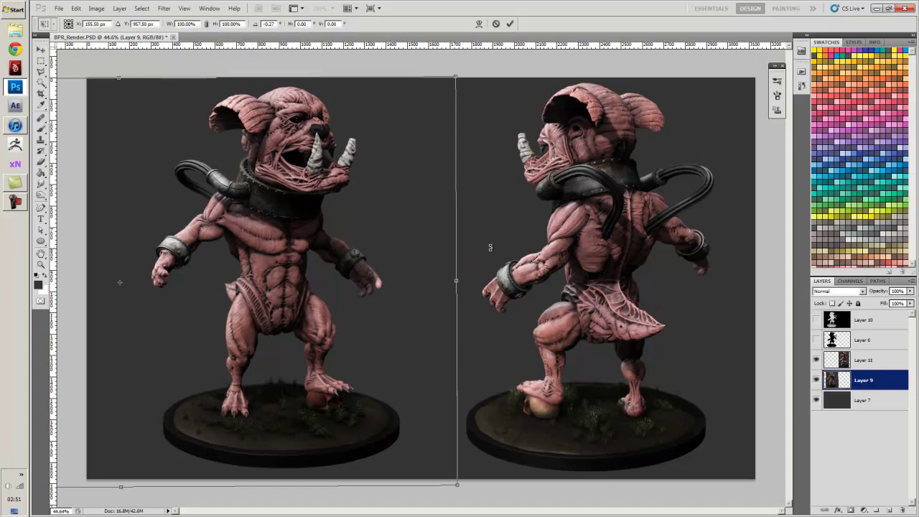
key(Return)
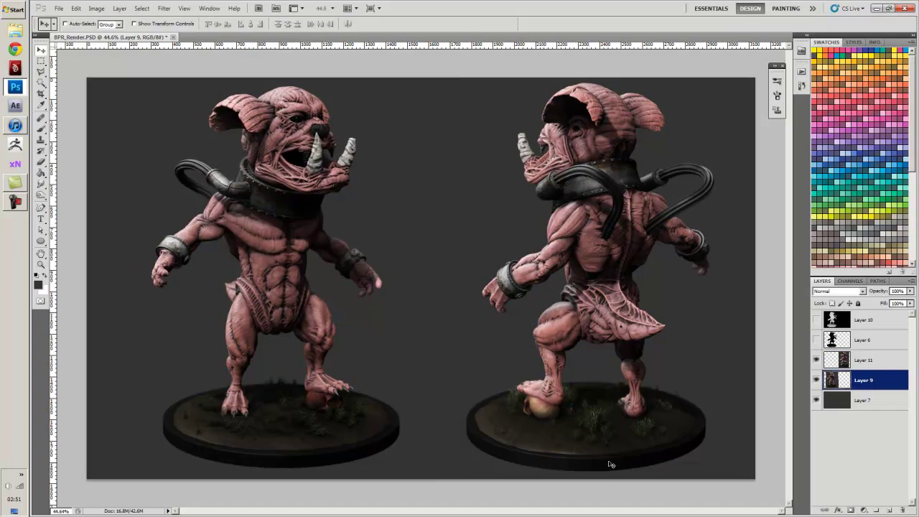
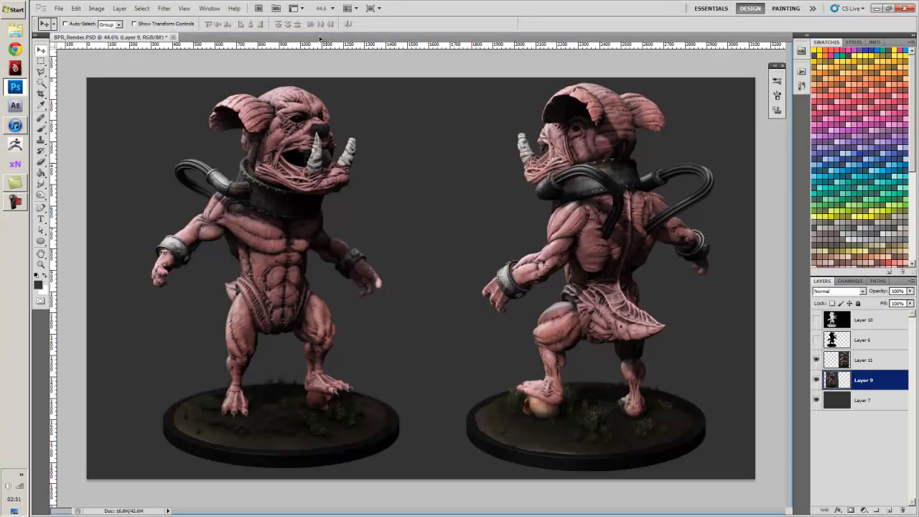
Add a horizontal guide across both bases and rotate the front-view figure on Layer 9 by -0.36° to level it
drag(254, 47, 295, 424)
key(ctrl+t)
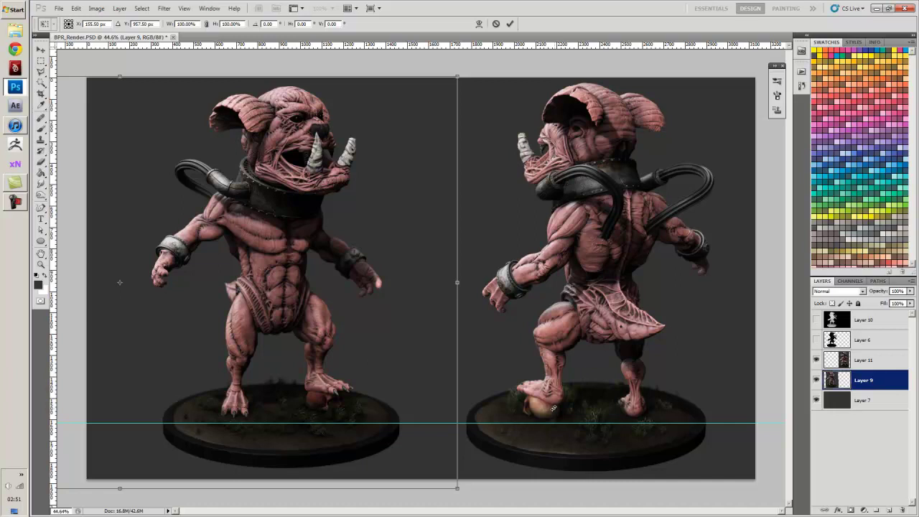
drag(554, 407, 508, 387)
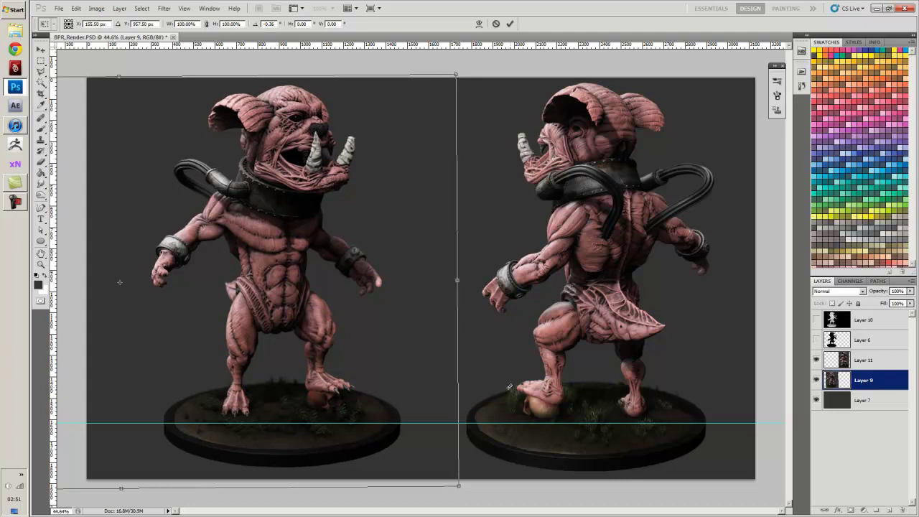
key(Return)
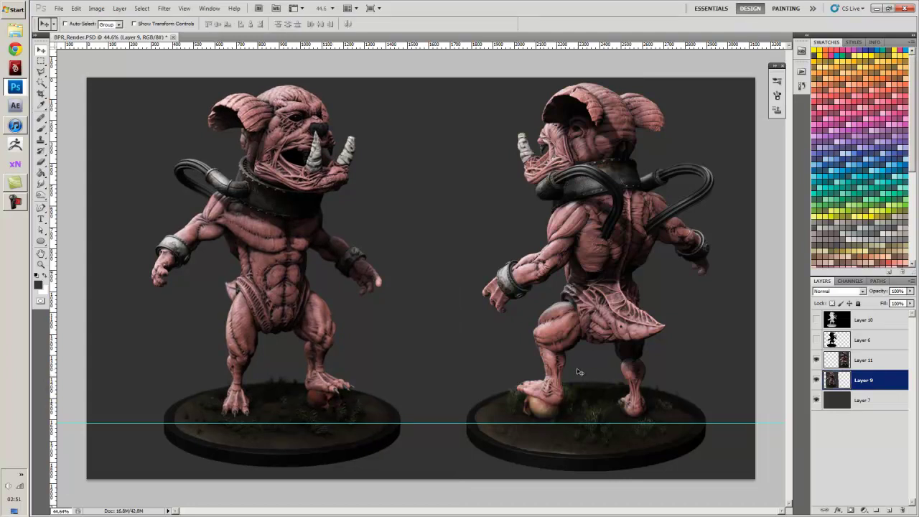
Nudge the back-view figure on Layer 11 very slightly to the right with Free Transform
ctrl+click(577, 370)
key(ctrl+t)
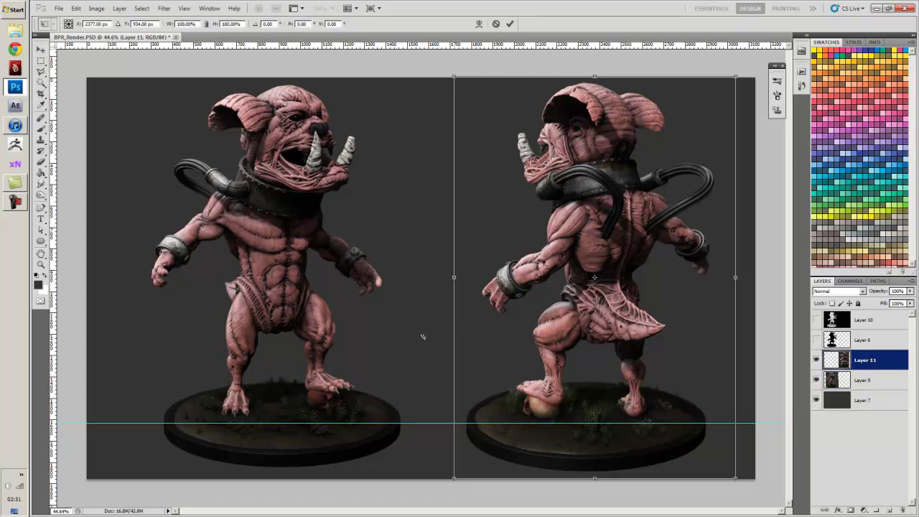
key(Return)
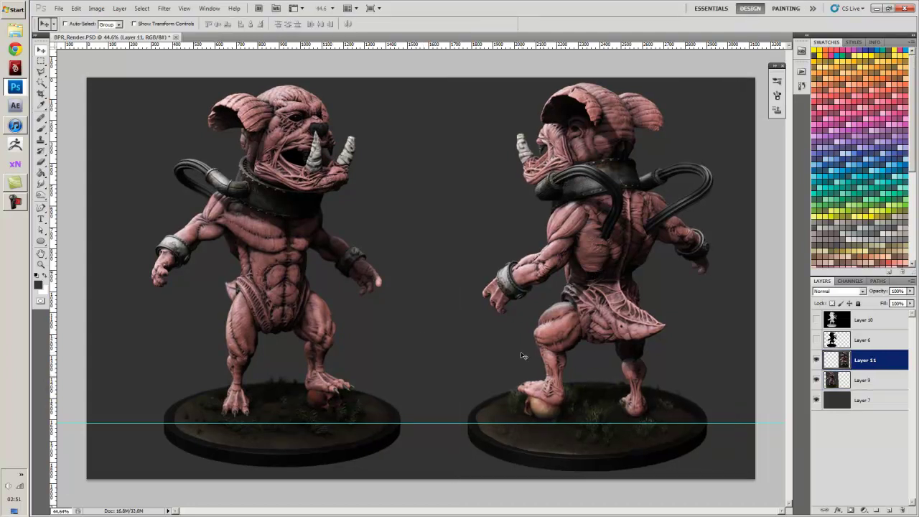
Move the horizontal guide below the canvas and merge Layer 11 down into Layer 9
alt+scroll(523, 355, down, 1)
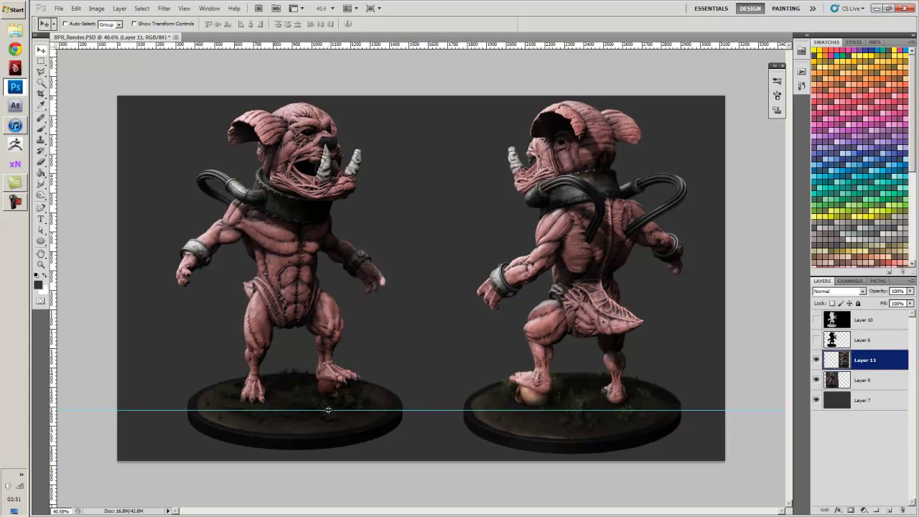
drag(328, 410, 343, 487)
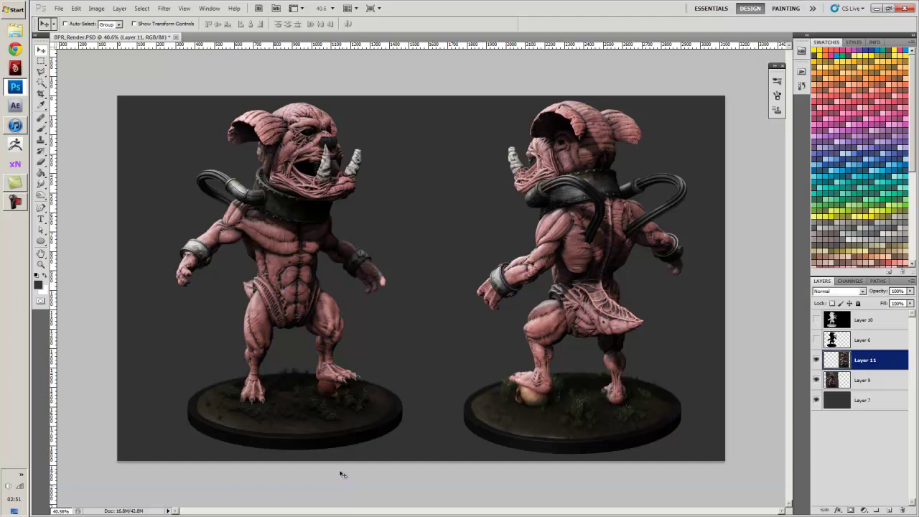
key(Delete)
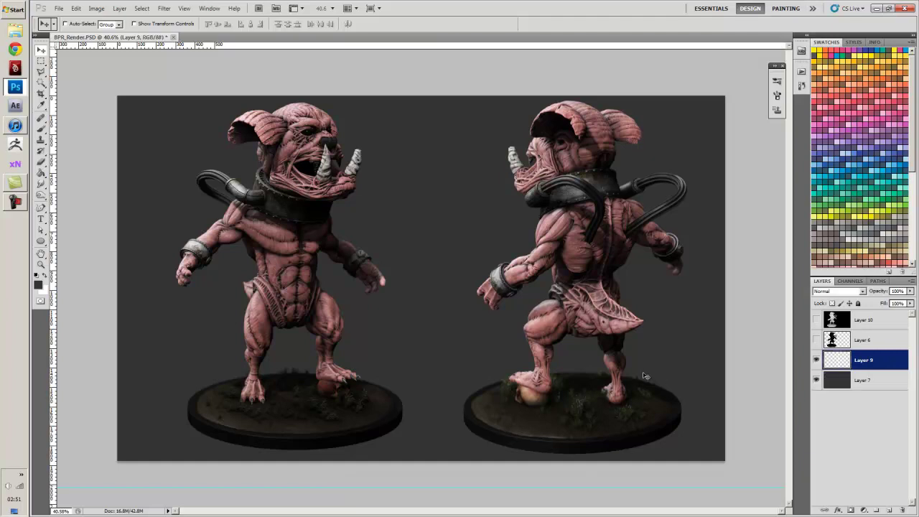
Scale both merged figures on Layer 9 uniformly to 97.59%
key(ctrl+t)
alt+shift+drag(703, 95, 693, 102)
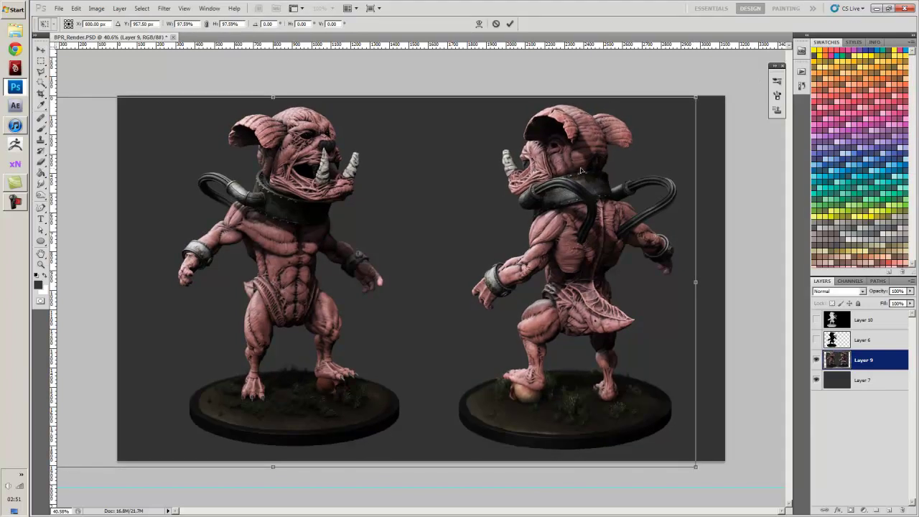
key(Return)
Shift Layer 9 with both figures slightly to the left on the canvas
key(c)
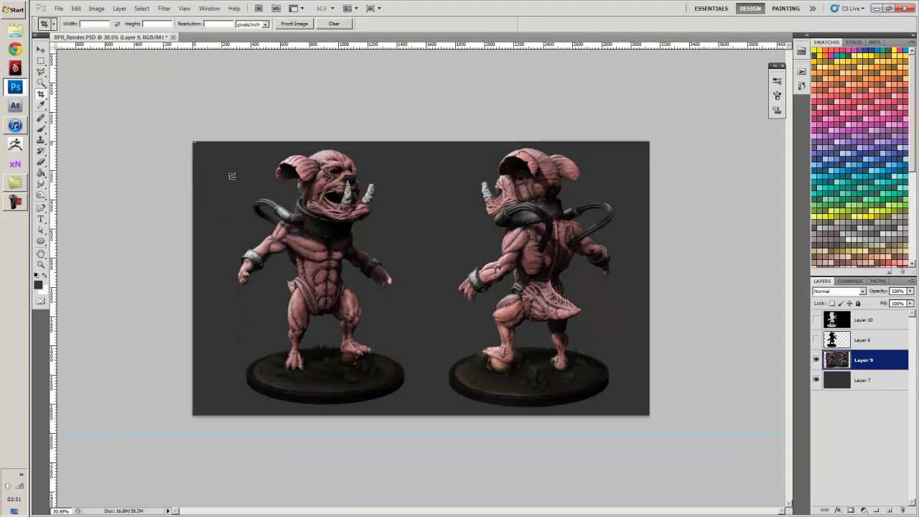
alt+scroll(435, 284, up, 3)
key(v)
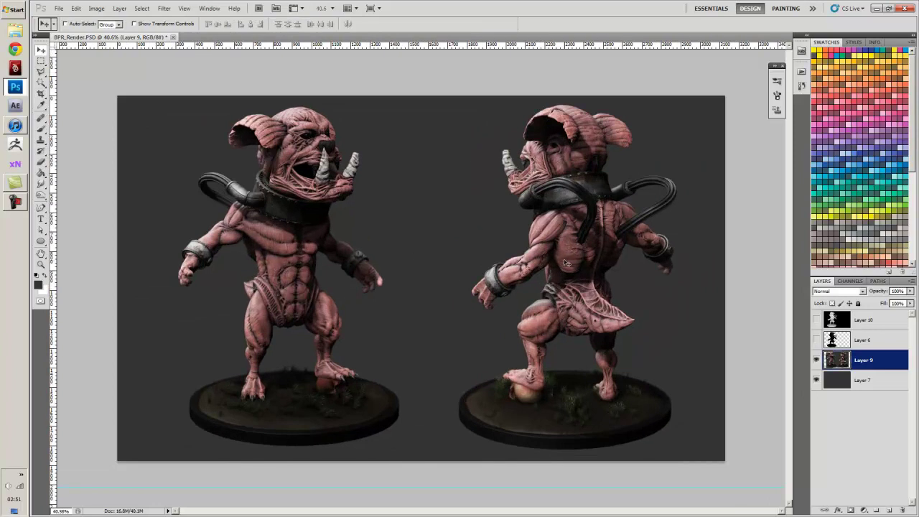
drag(578, 244, 581, 243)
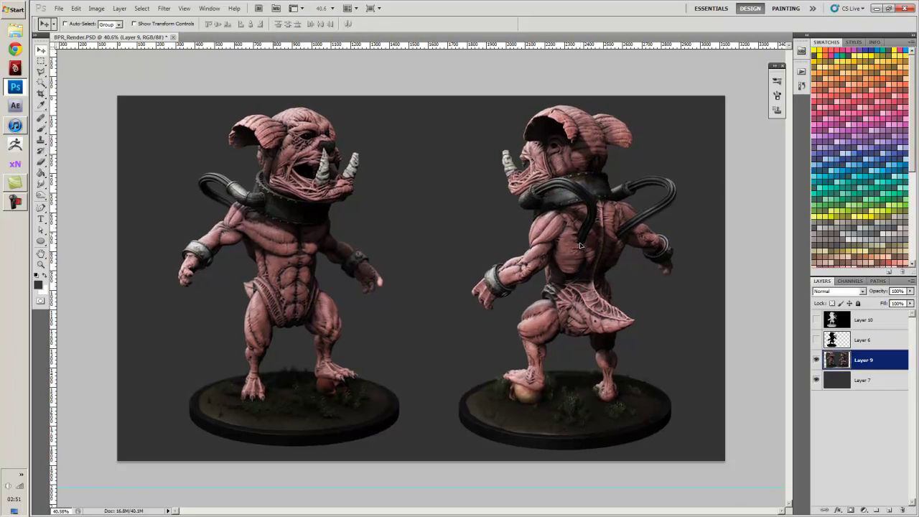
drag(581, 242, 561, 246)
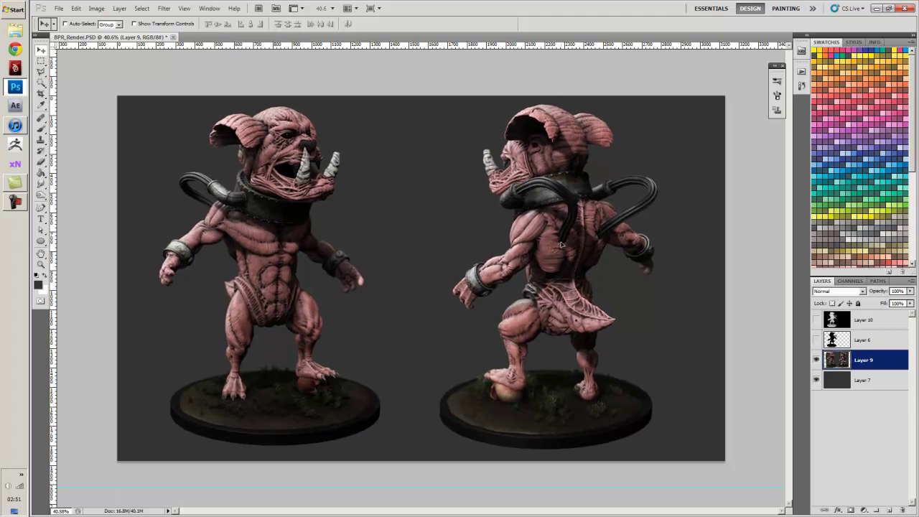
Try to select the back-view figure on Layer 9 with a rectangular marquee and move it
key(m)
drag(501, 197, 714, 502)
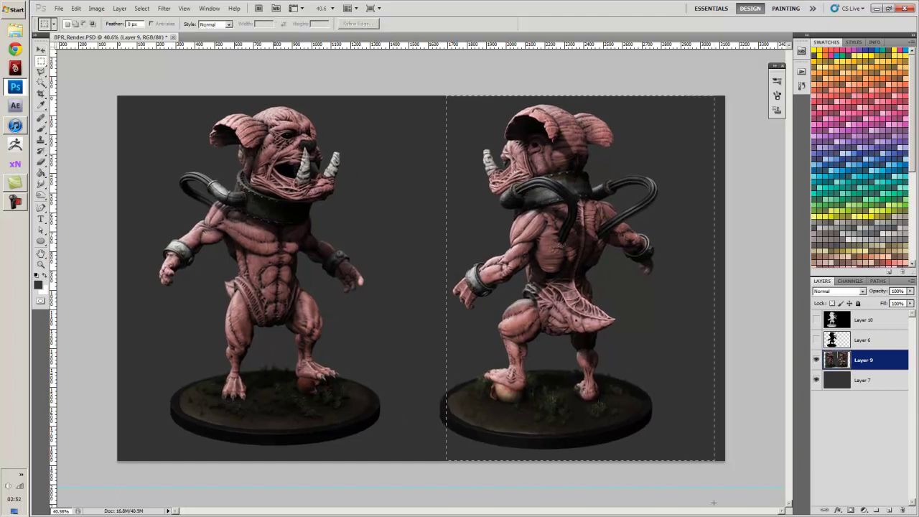
key(v)
mouse_move(556, 326)
mouse_down()
mouse_move(567, 326)
mouse_move(543, 309)
mouse_move(554, 309)
mouse_up()
key(ctrl+z)
Select the whole back-view figure including its base, shift it slightly to the right and clear the selection
key(m)
key(v)
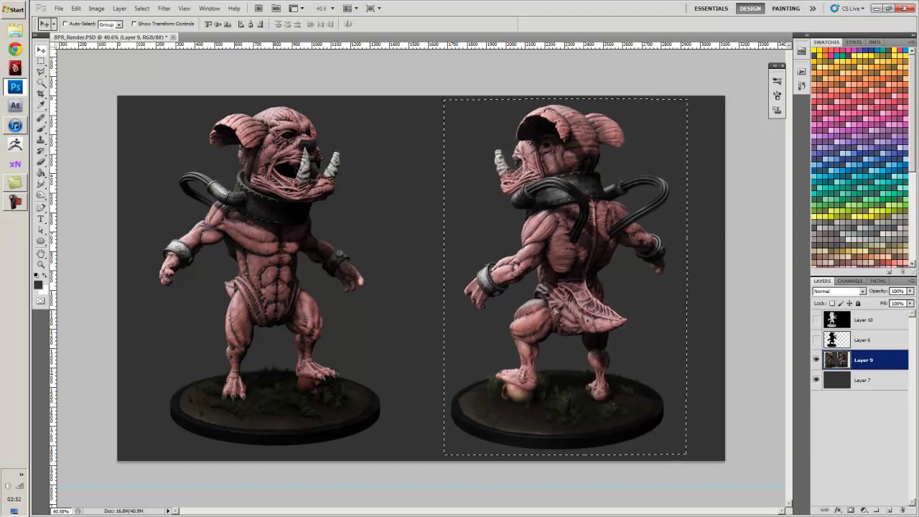
key(ctrl+d)
Try Auto Contrast on Layer 9 with both figures
alt+scroll(413, 291, up, 1)
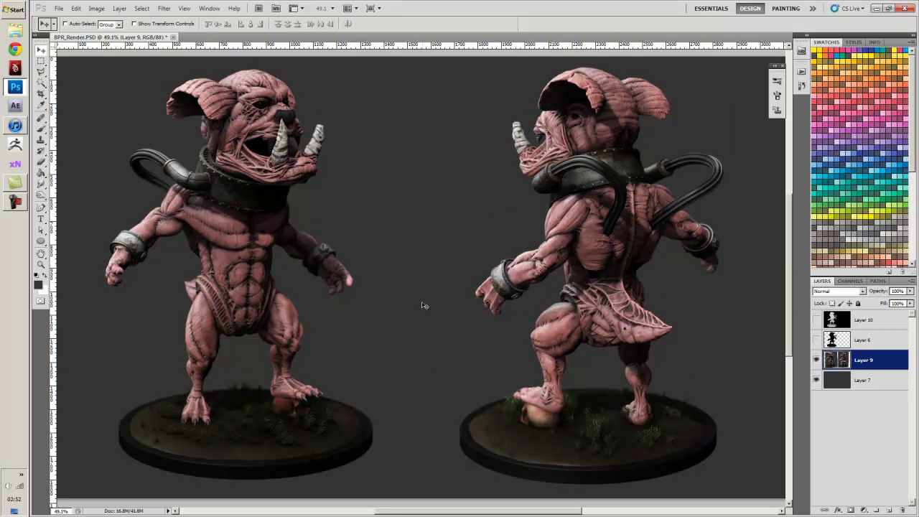
click(96, 8)
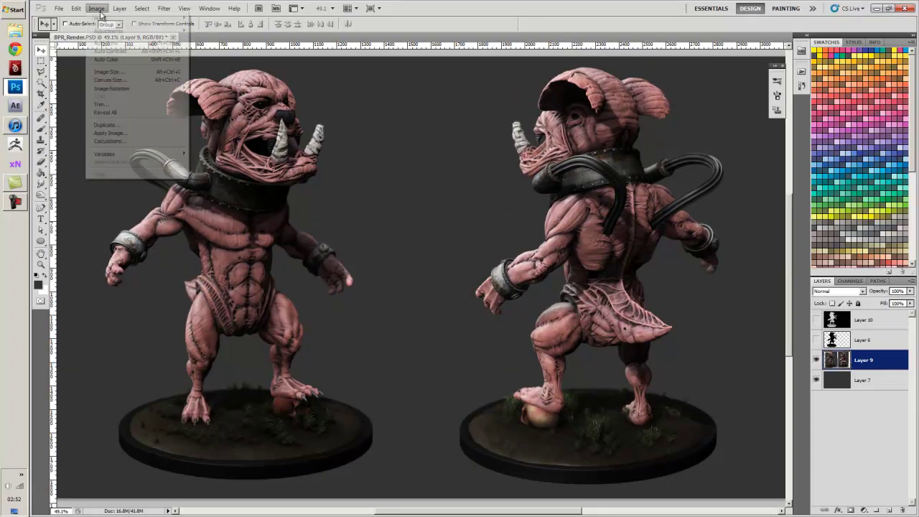
click(115, 54)
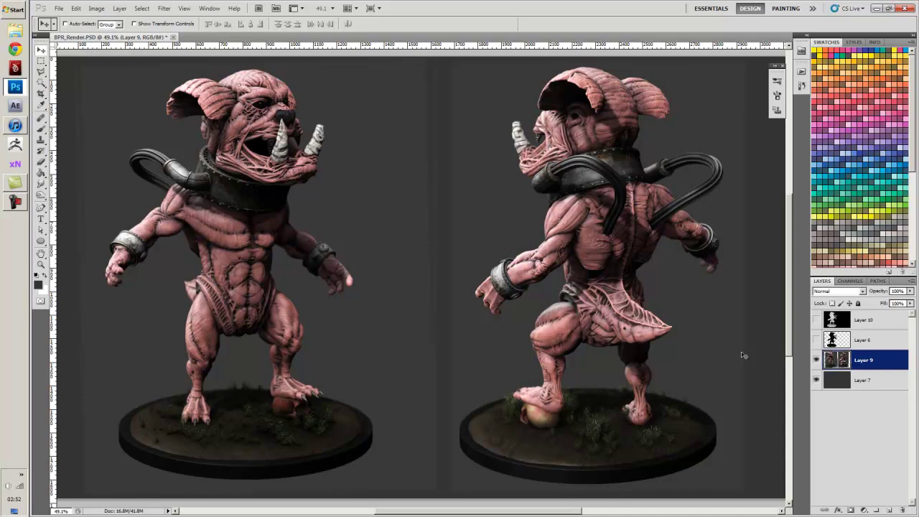
Hide Layer 7 and fill the transparent areas around both figures on Layer 9 with the dark grey foreground colour
key(g)
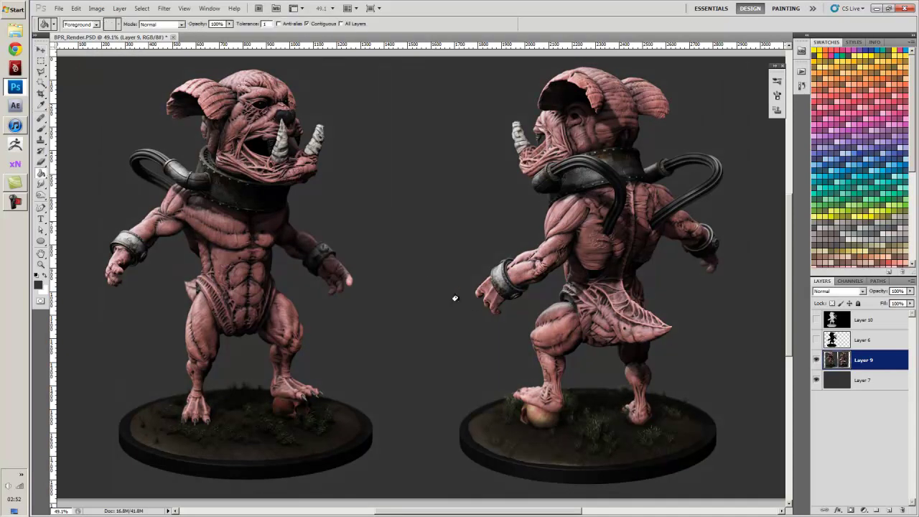
click(816, 379)
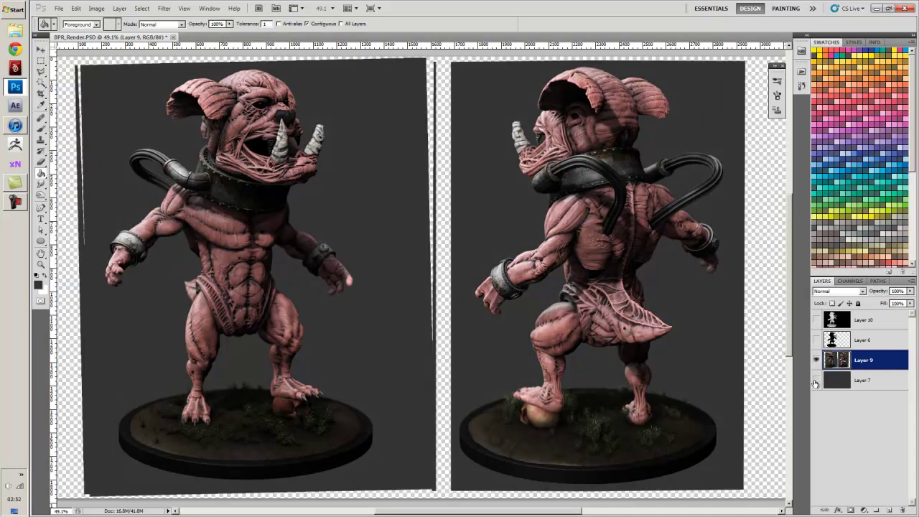
click(437, 311)
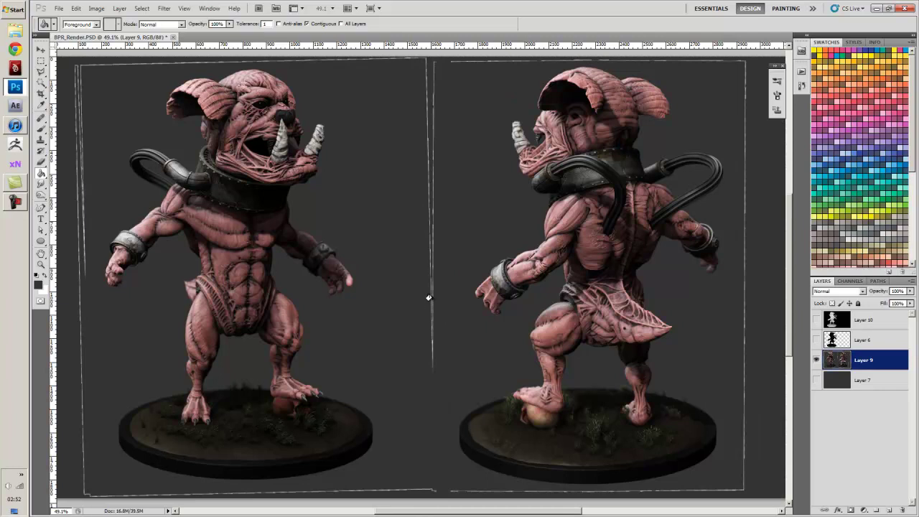
Try to paint over the thin vertical seam between the two figures with a straight stroke of a 125 px brush
alt+scroll(429, 297, down, 2)
key(b)
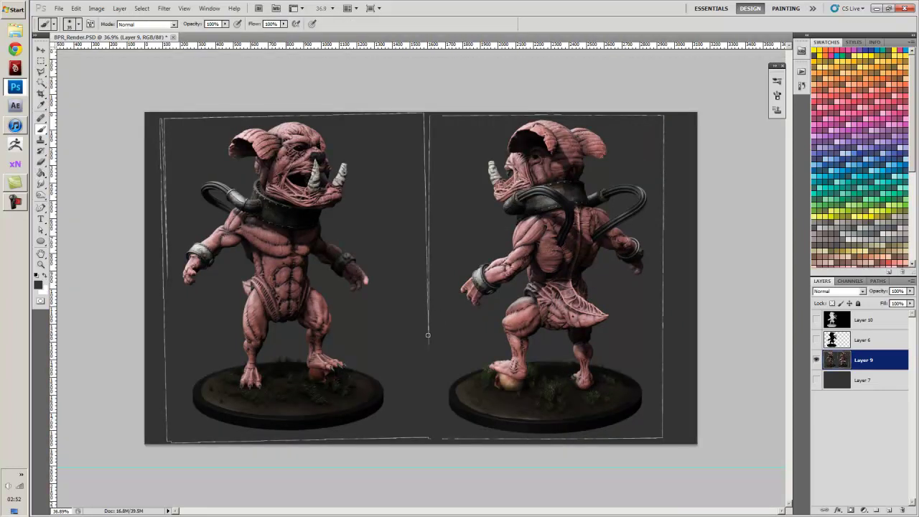
key(bracketright)
key(bracketright)
key(bracketright)
shift+click(426, 110)
key(ctrl+z)
Show Layer 7 again and merge Layer 9 down into it
alt+scroll(445, 258, up, 1)
click(815, 384)
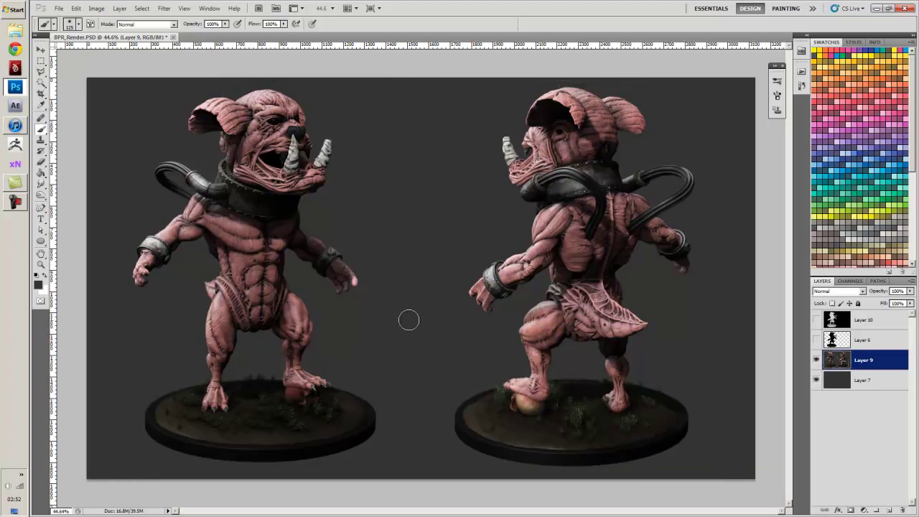
alt+scroll(408, 318, up, 1)
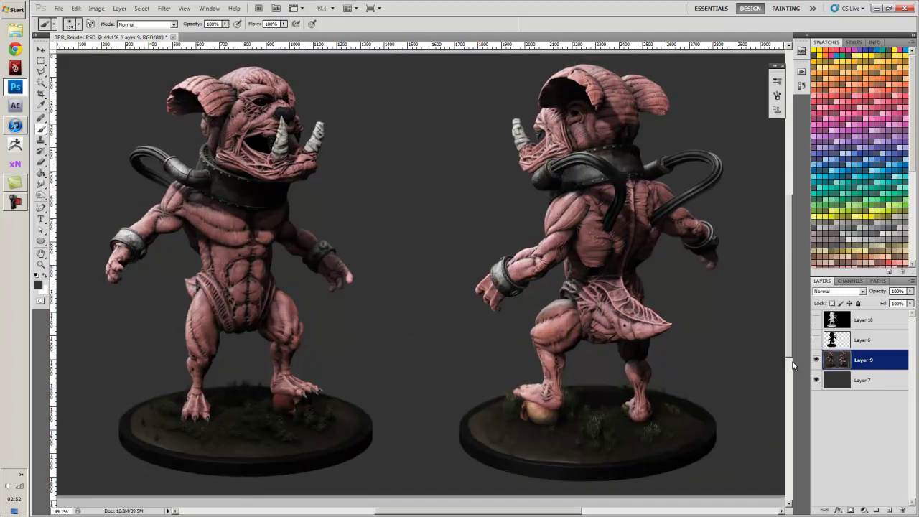
key(ctrl+e)
Apply Auto Contrast to the merged Layer 7
click(96, 8)
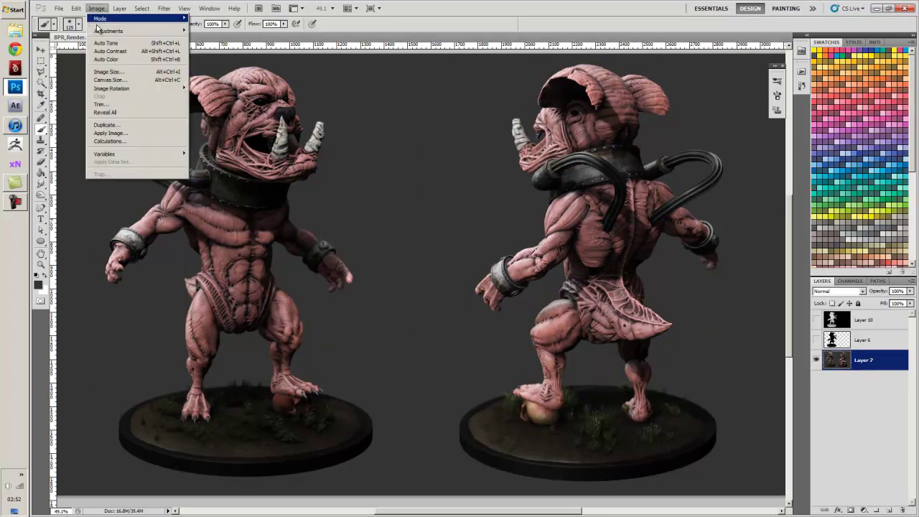
click(109, 51)
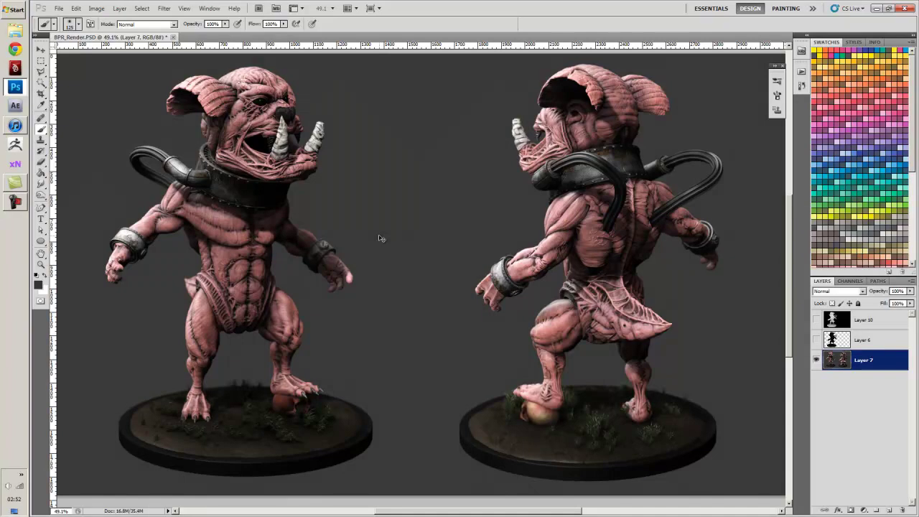
Try Auto Color on the merged Layer 7 and undo it
click(96, 8)
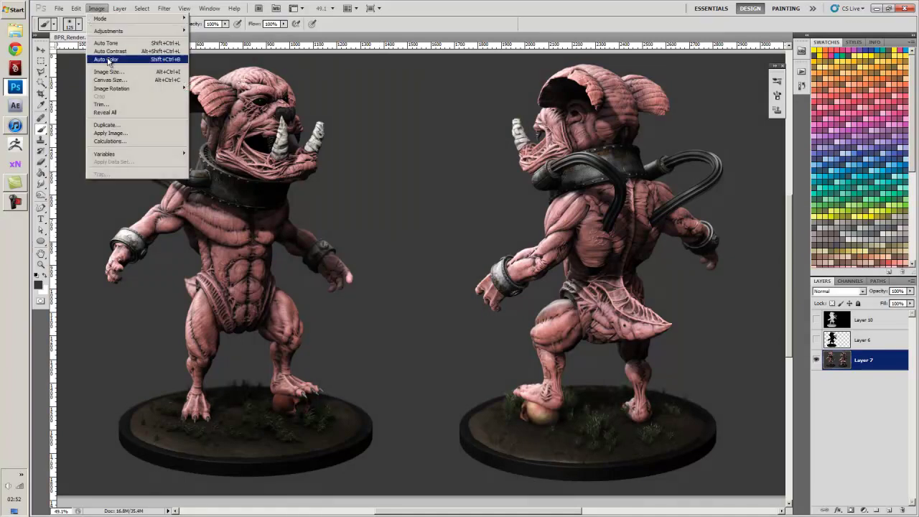
click(109, 59)
key(ctrl+z)
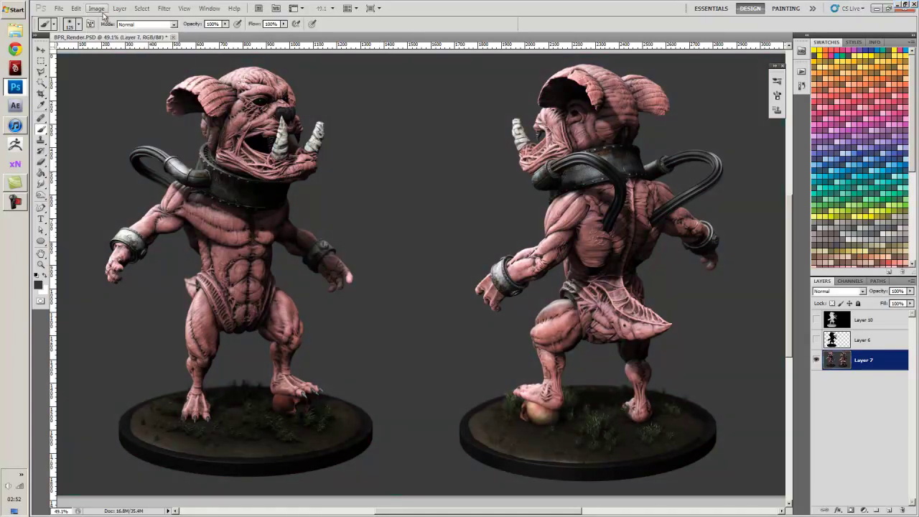
Apply Auto Tone to the merged Layer 7
click(96, 8)
click(108, 43)
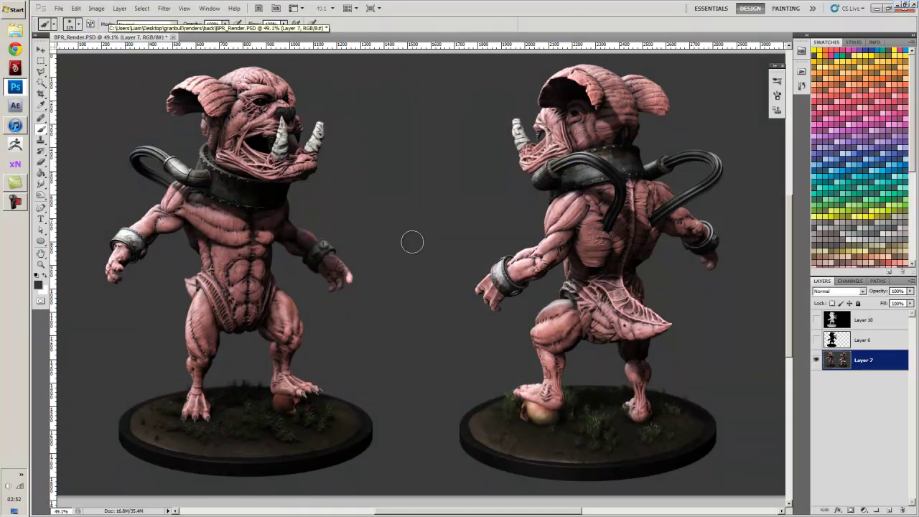
Slightly adjust the master saturation of Layer 7 with Hue/Saturation
alt+scroll(412, 242, up, 1)
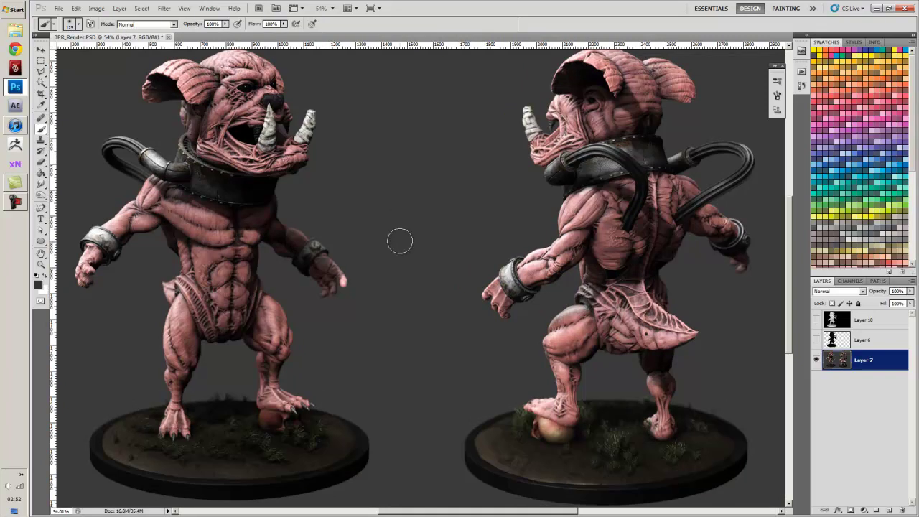
click(96, 8)
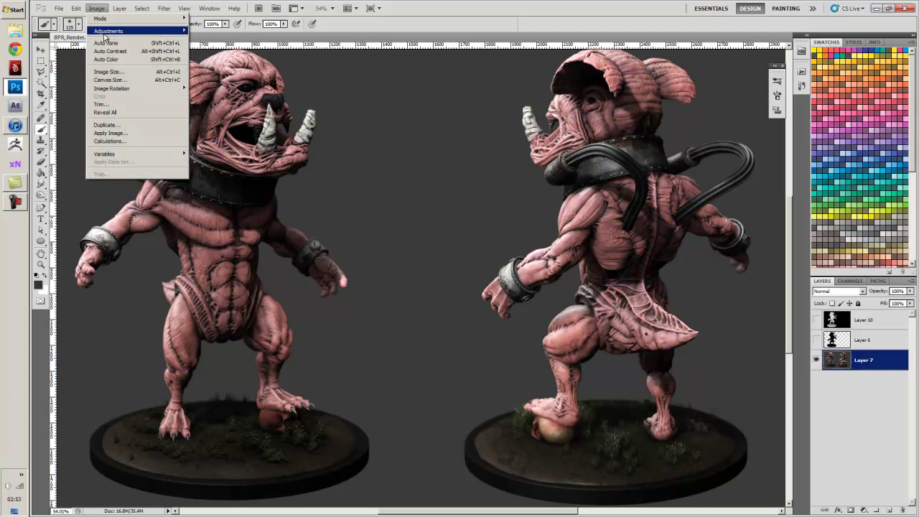
mouse_move(113, 31)
click(213, 75)
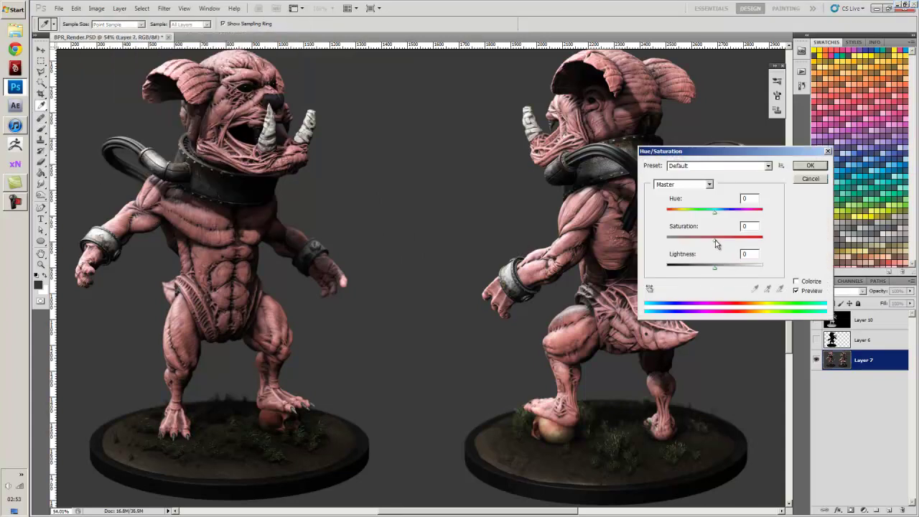
drag(717, 244, 714, 244)
key(Return)
key(b)
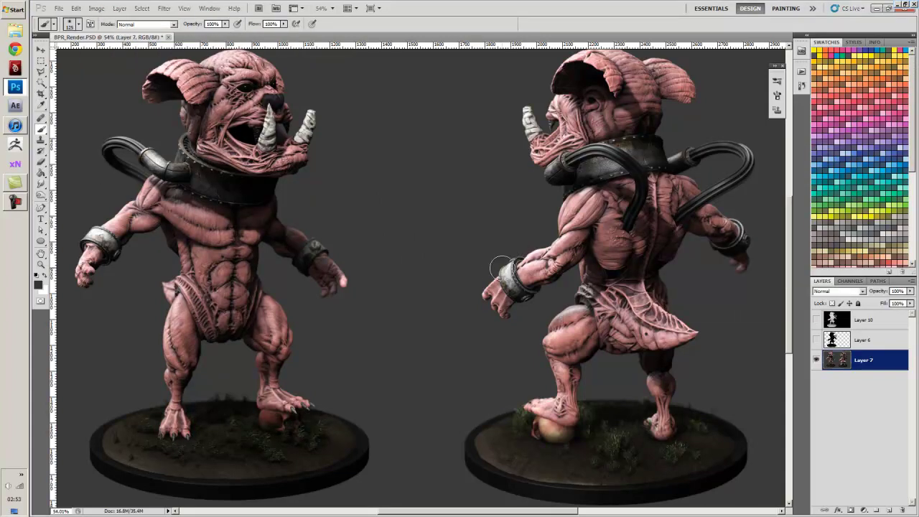
Apply the basic Sharpen filter to Layer 7
click(164, 8)
mouse_move(182, 139)
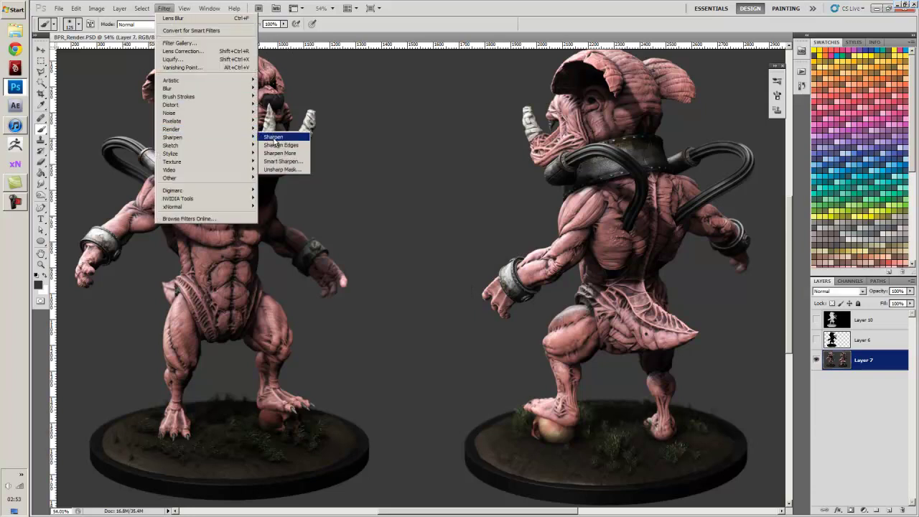
click(275, 138)
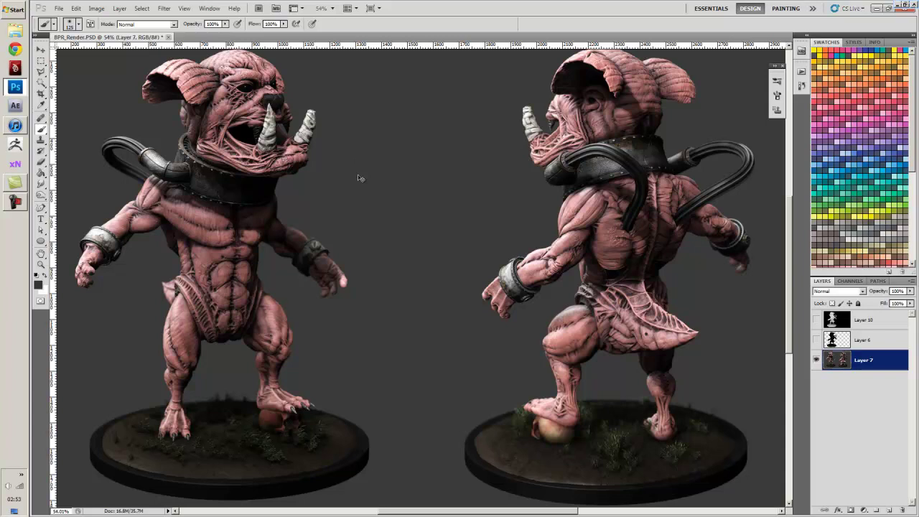
Resize the whole image to 60 percent with constrained proportions and bicubic resampling
key(ctrl+0)
click(97, 8)
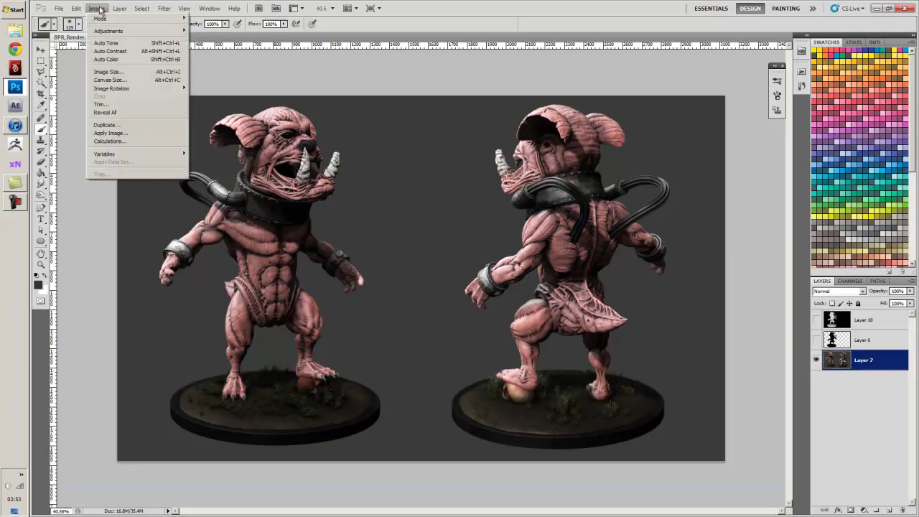
click(107, 72)
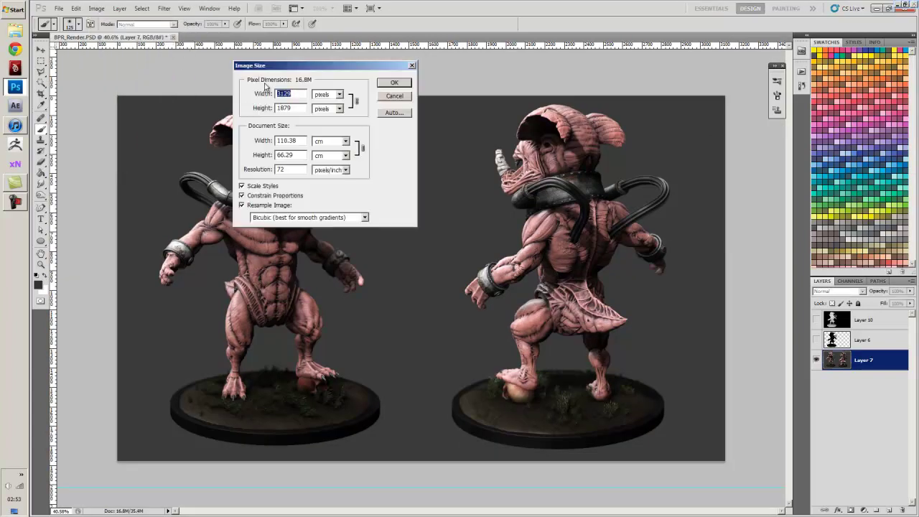
click(338, 94)
click(324, 104)
text(50)
key(Return)
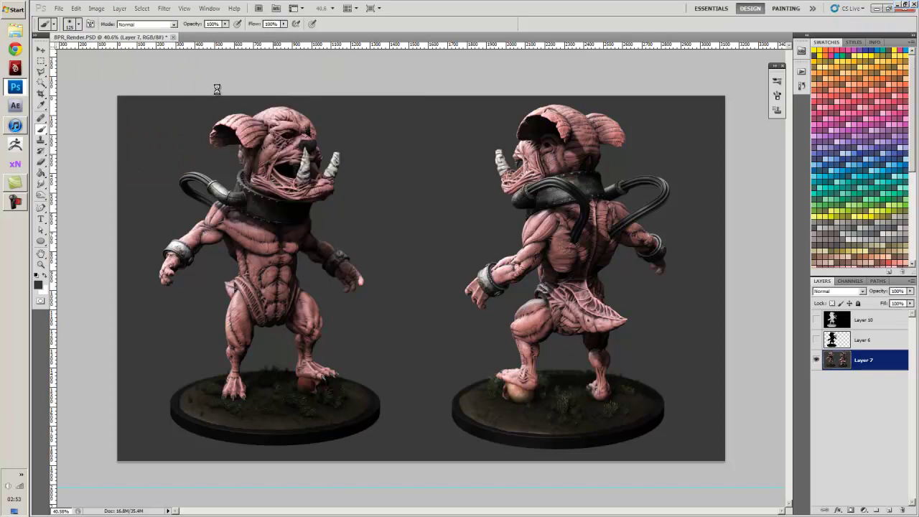
View the resized image at 100% and run the Sharpen filter on Layer 7 again
key(ctrl+1)
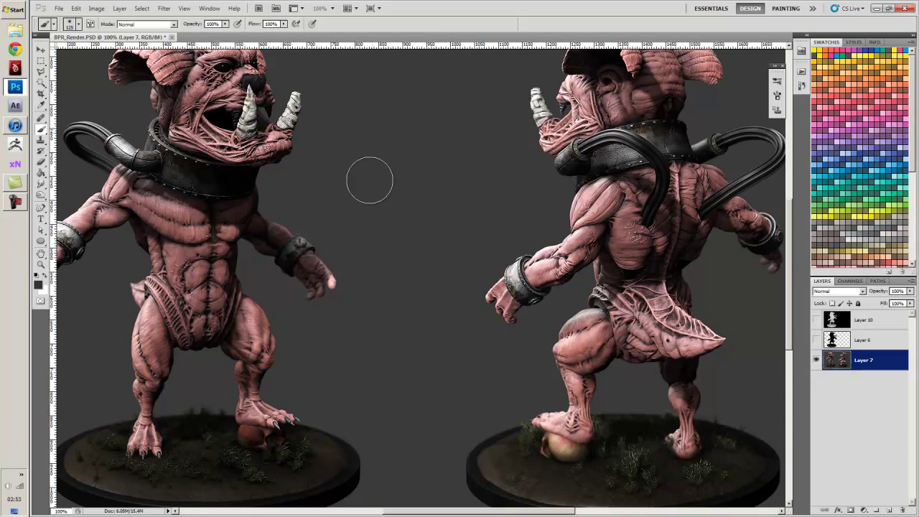
drag(352, 160, 386, 201)
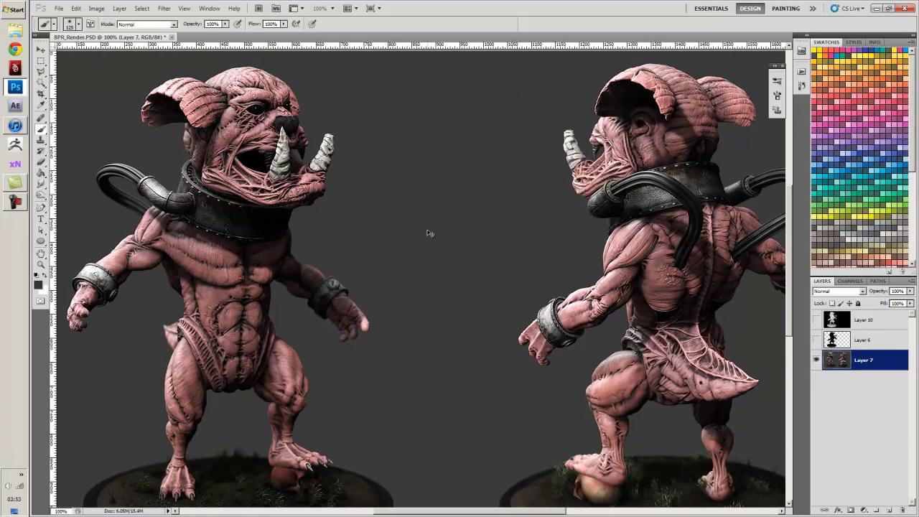
click(164, 7)
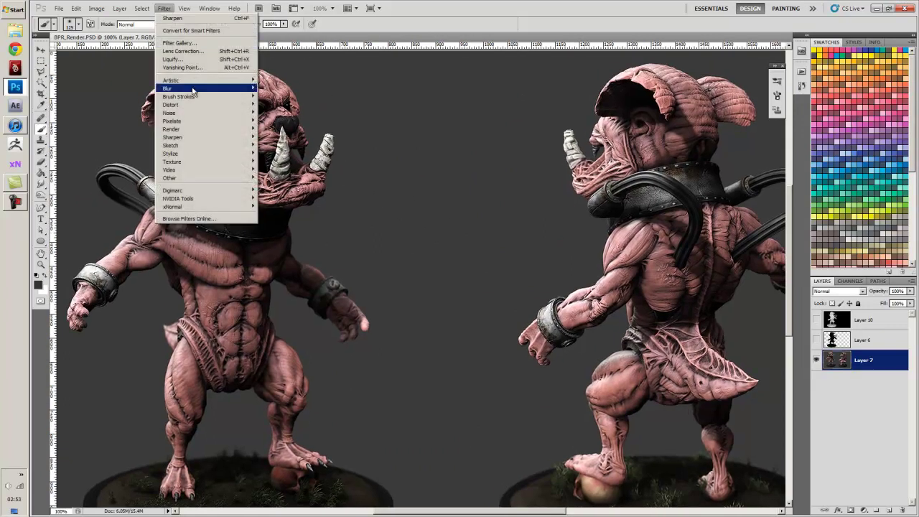
mouse_move(204, 138)
click(277, 139)
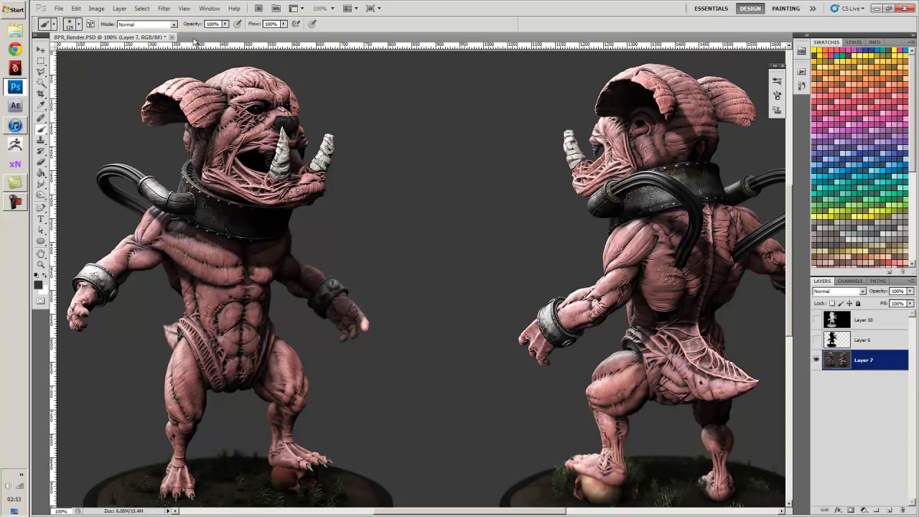
Apply the Sharpen Edges filter to Layer 7
drag(482, 302, 437, 361)
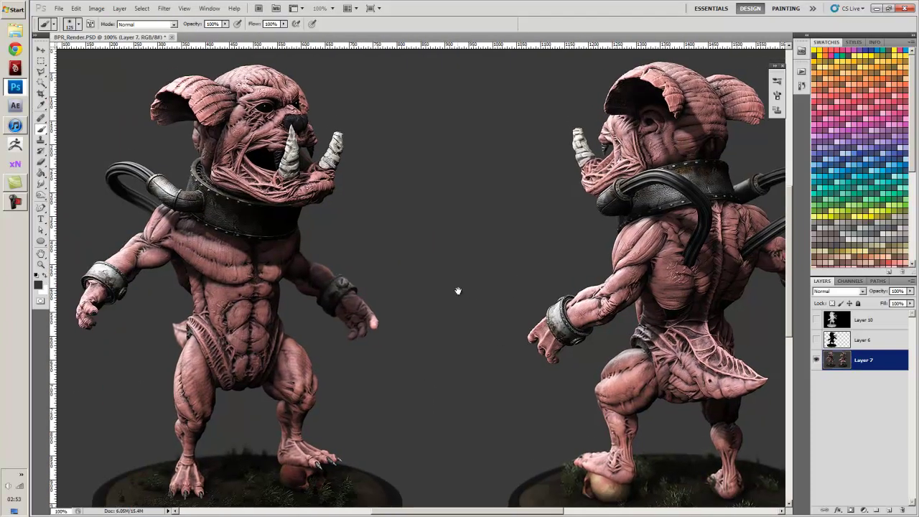
click(164, 9)
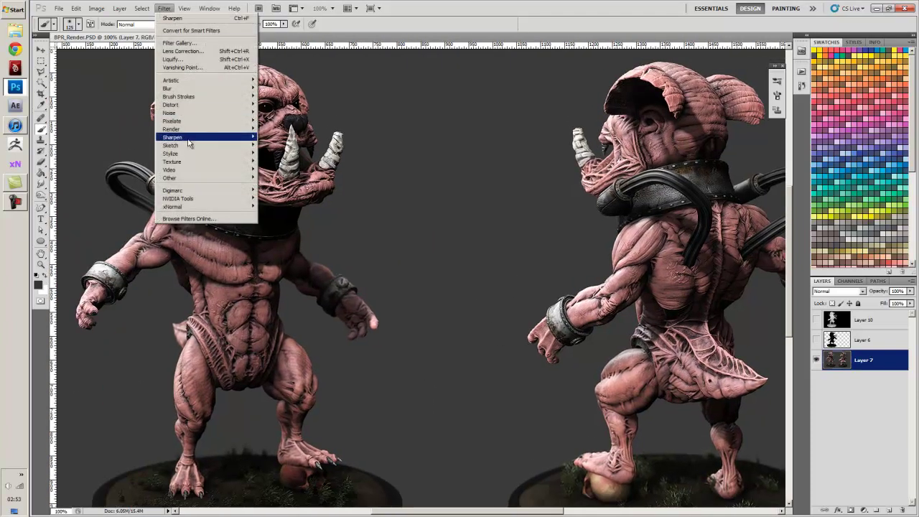
mouse_move(194, 129)
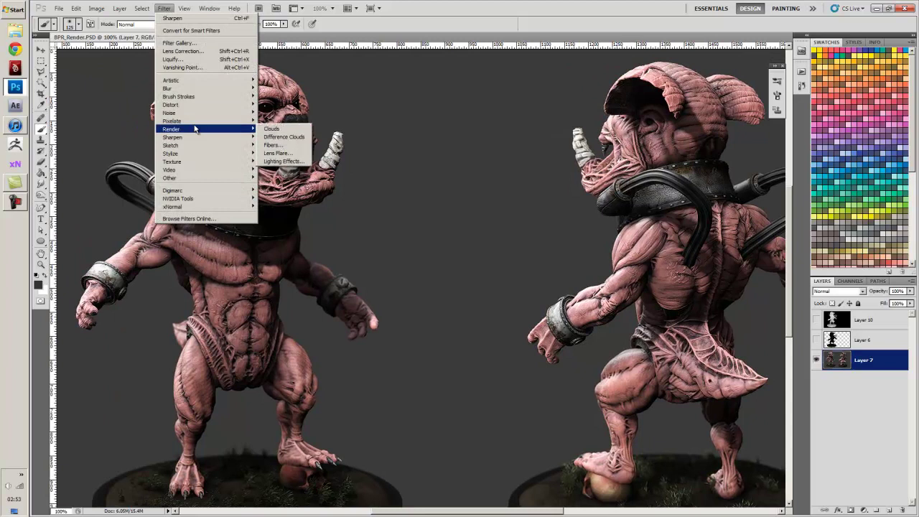
mouse_move(258, 141)
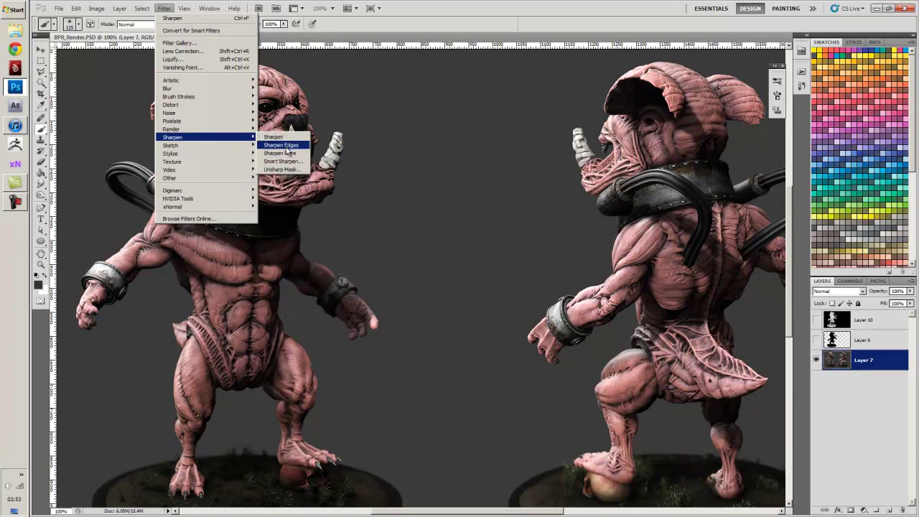
click(286, 148)
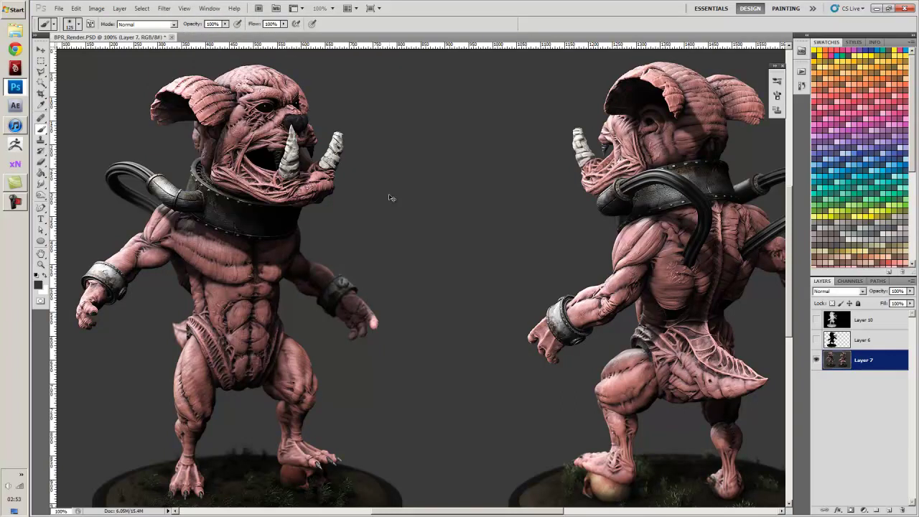
scroll(412, 232, down, 3)
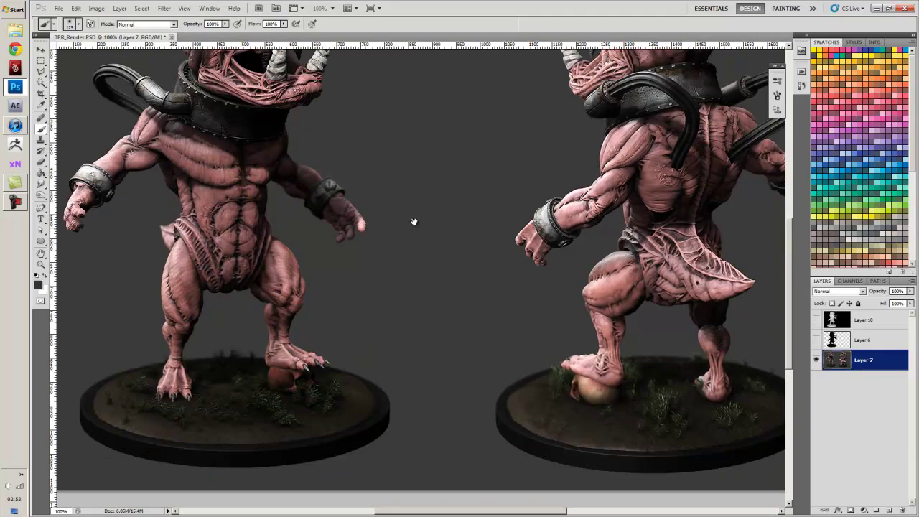
drag(421, 175, 405, 242)
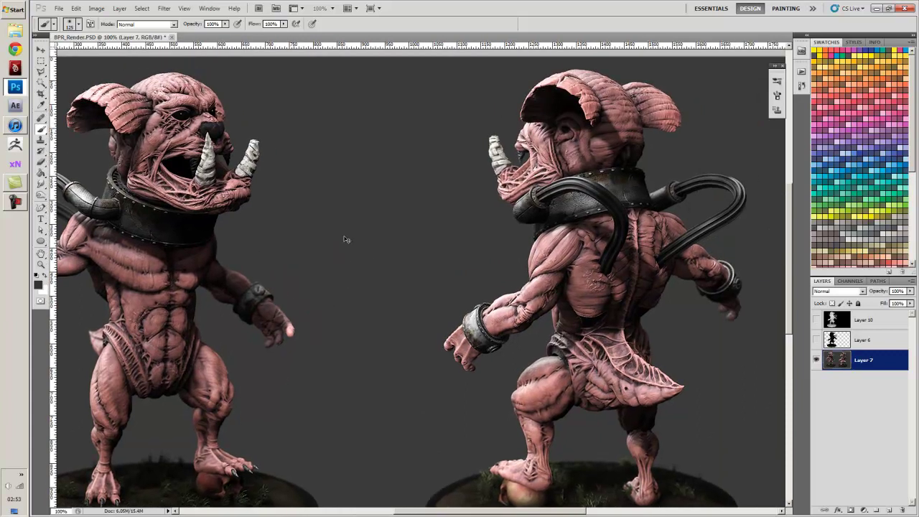
mouse_move(396, 222)
mouse_down()
mouse_move(359, 228)
mouse_move(380, 226)
mouse_up()
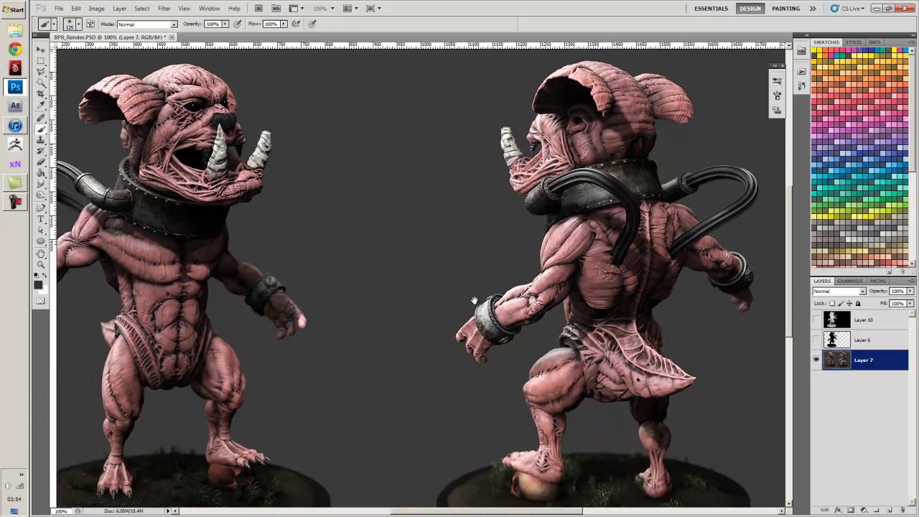
mouse_move(367, 280)
mouse_down()
mouse_move(539, 264)
mouse_move(525, 187)
mouse_move(494, 371)
mouse_move(467, 285)
mouse_up()
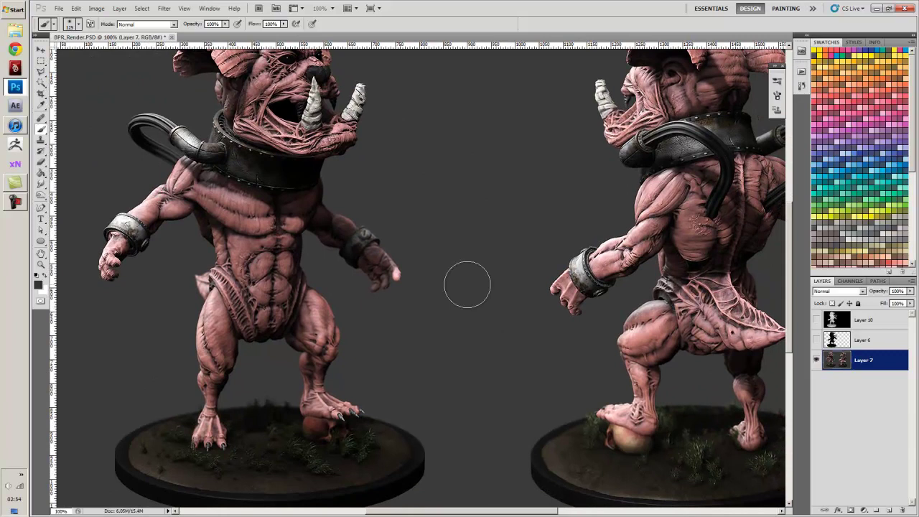
Start saving the composite under the name granbullComposFinal in the granbull folder
key(ctrl+shift+s)
click(296, 295)
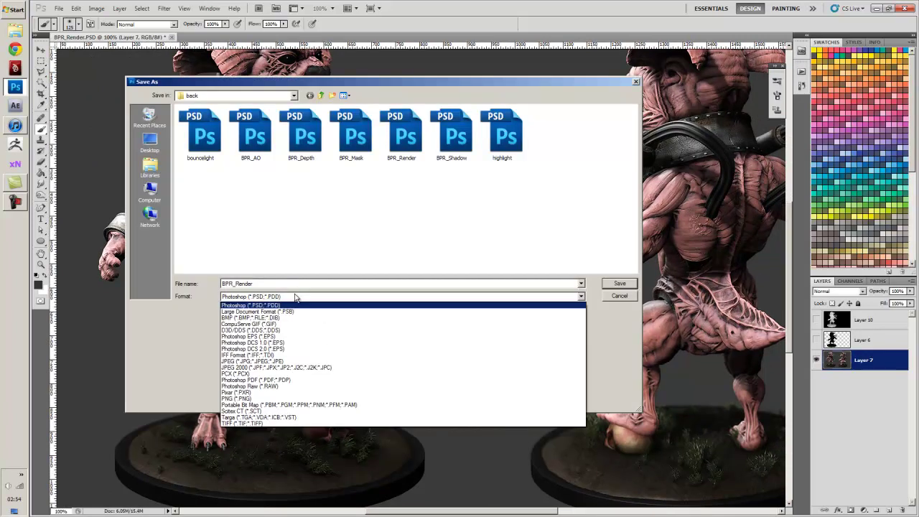
click(291, 294)
click(291, 283)
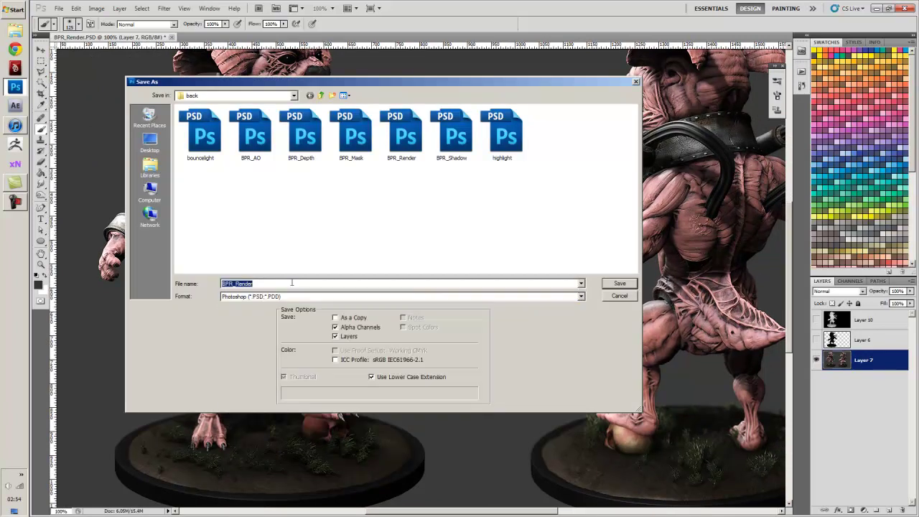
text(granbullComposFinal)
click(321, 95)
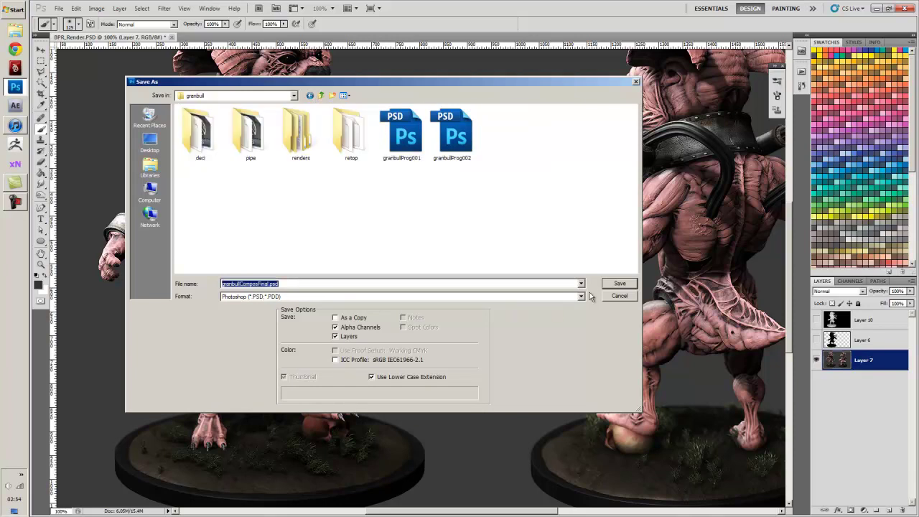
Save the file as a JPEG with Maximum quality 12 and the Baseline ("Standard") format option
click(466, 297)
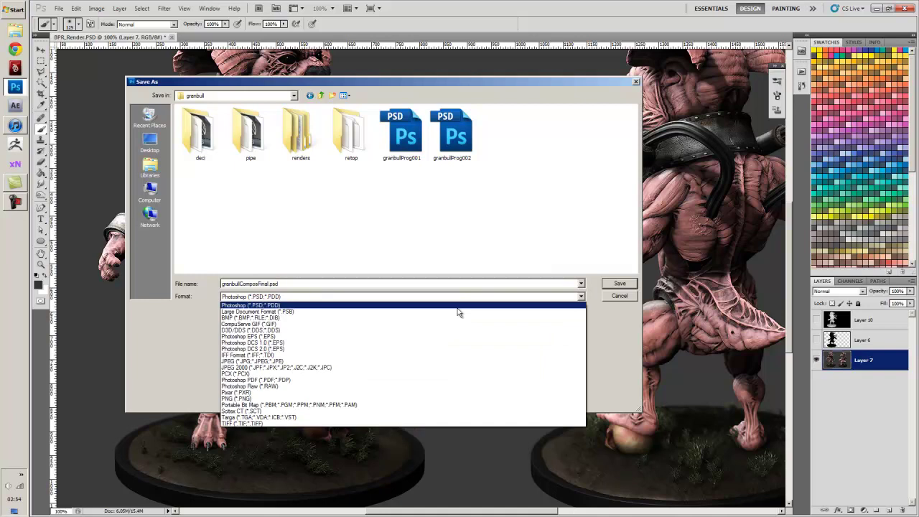
click(383, 354)
click(373, 297)
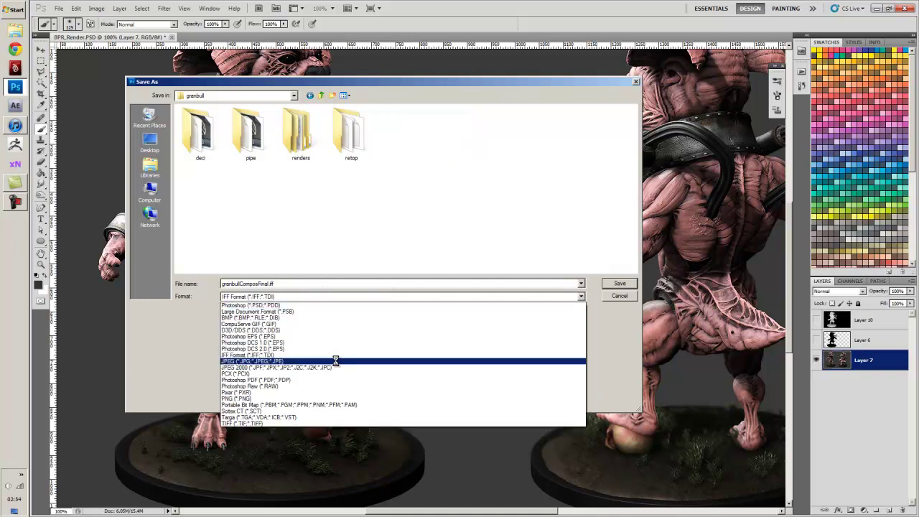
click(334, 361)
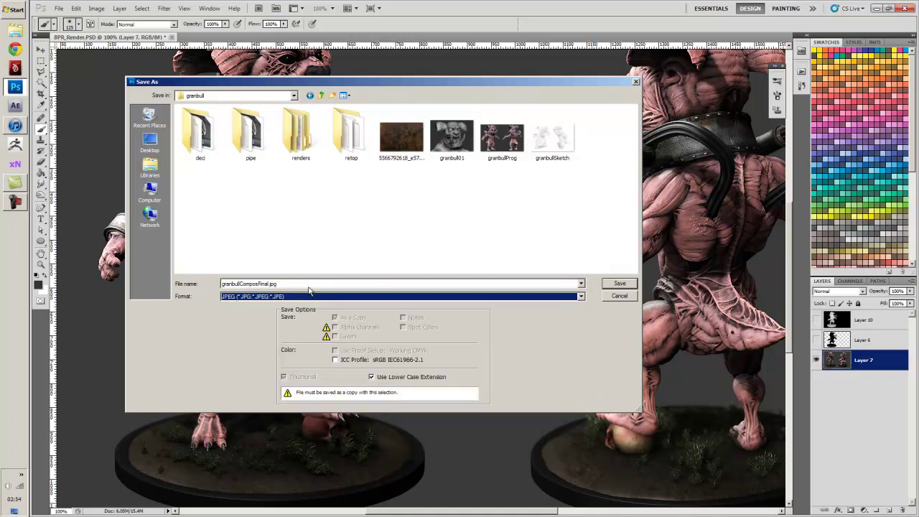
click(619, 283)
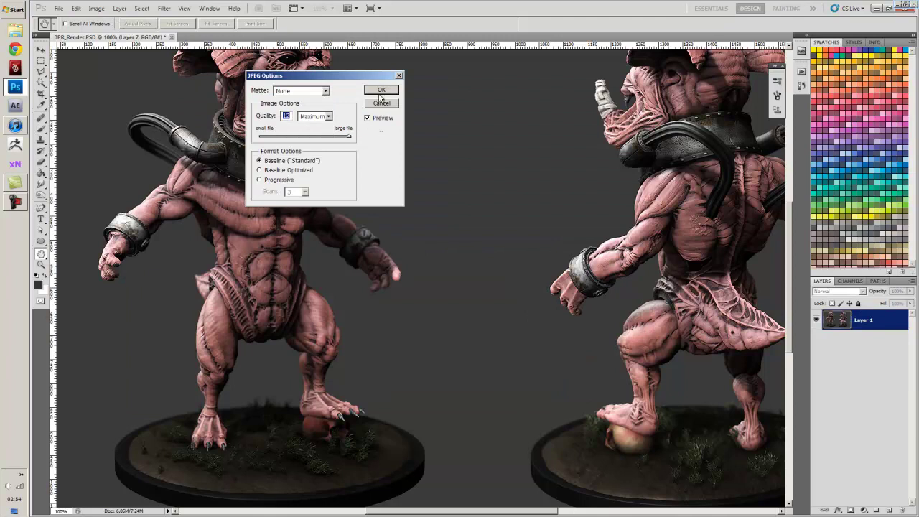
click(381, 91)
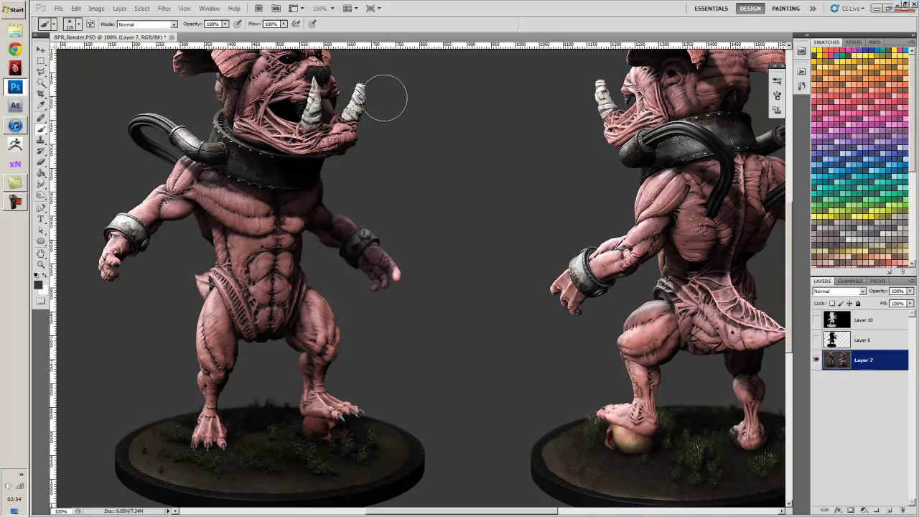
Quit Photoshop, closing BPR_Render.PSD, and open the Chrome browser
key(ctrl+0)
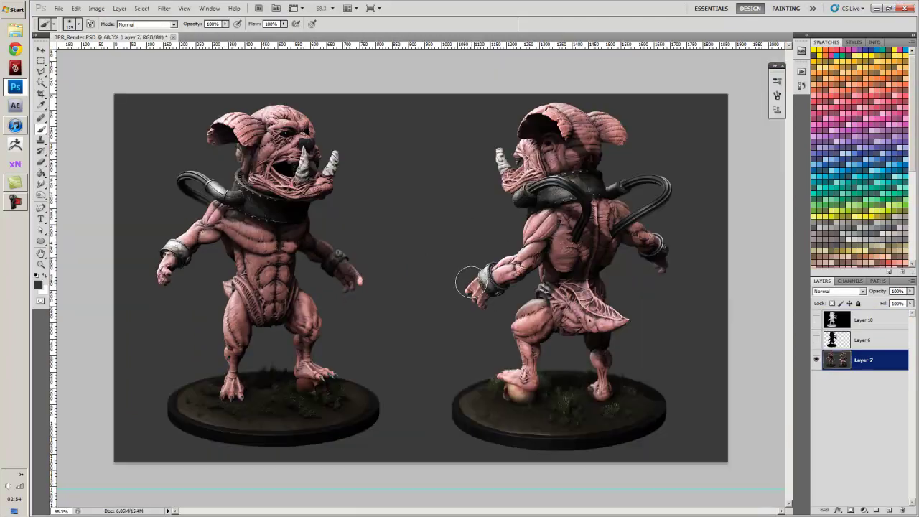
click(906, 9)
click(475, 199)
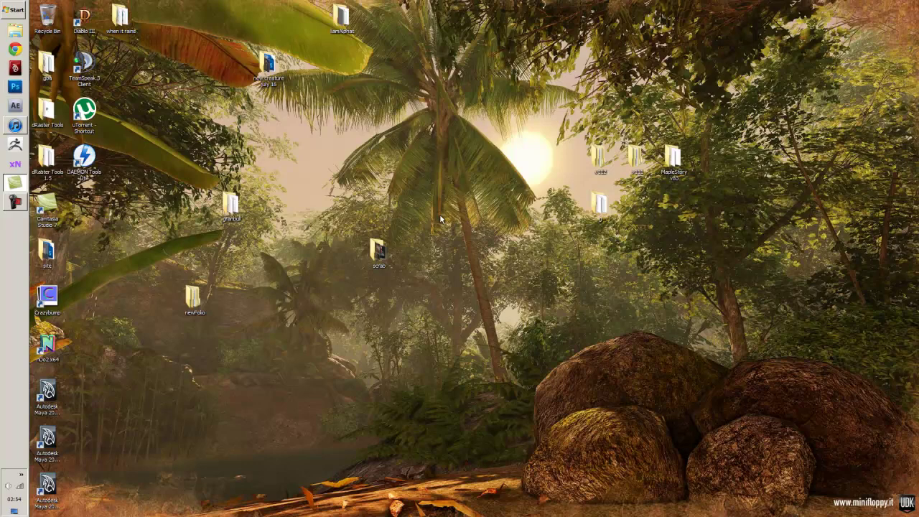
click(17, 53)
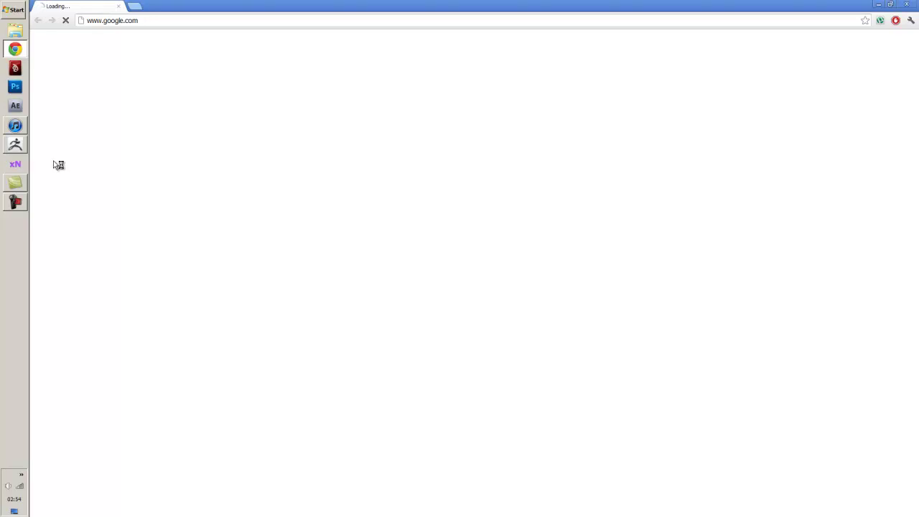
click(15, 201)
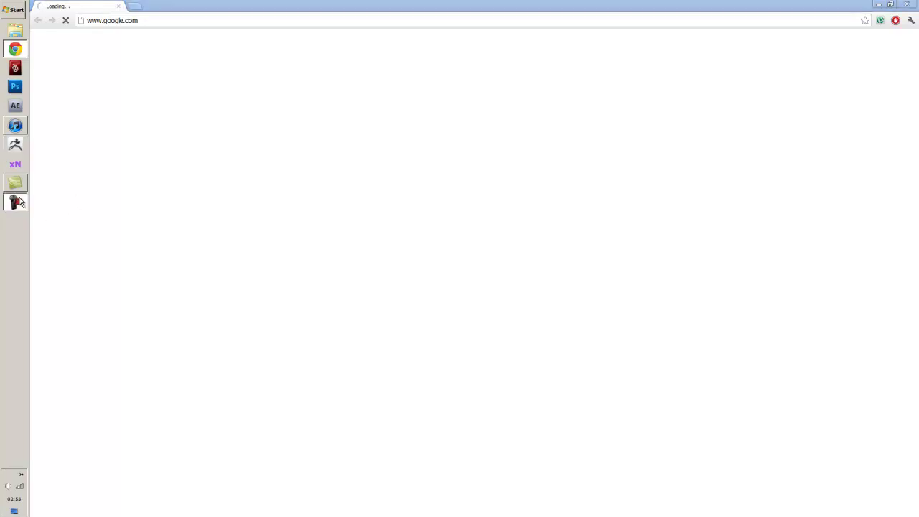
drag(781, 439, 559, 305)
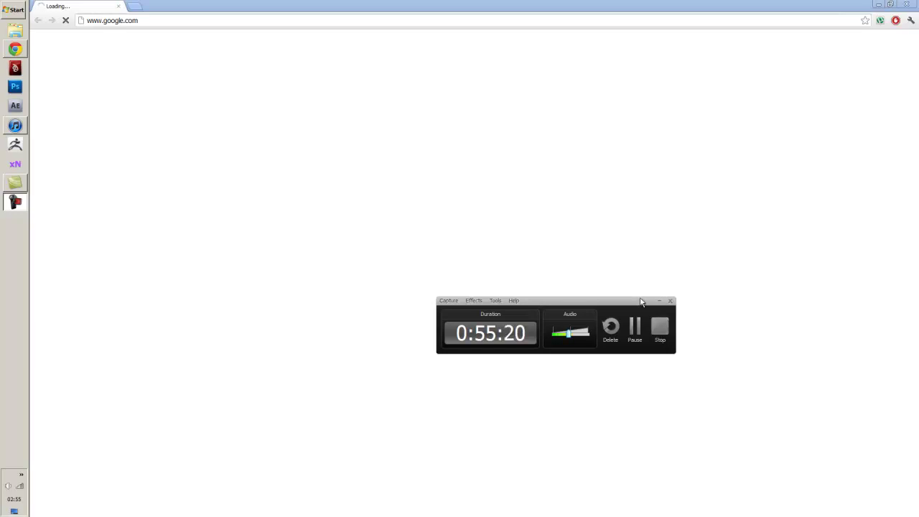
drag(642, 299, 640, 292)
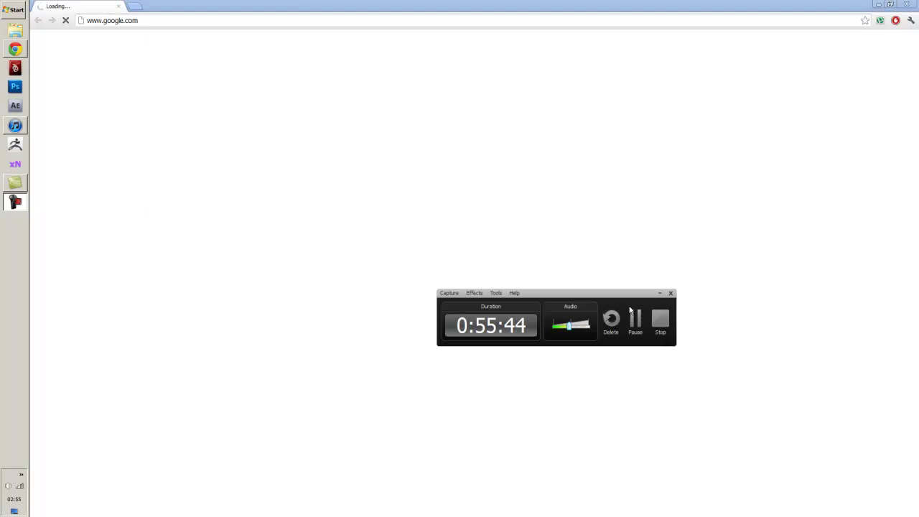
drag(626, 295, 616, 272)
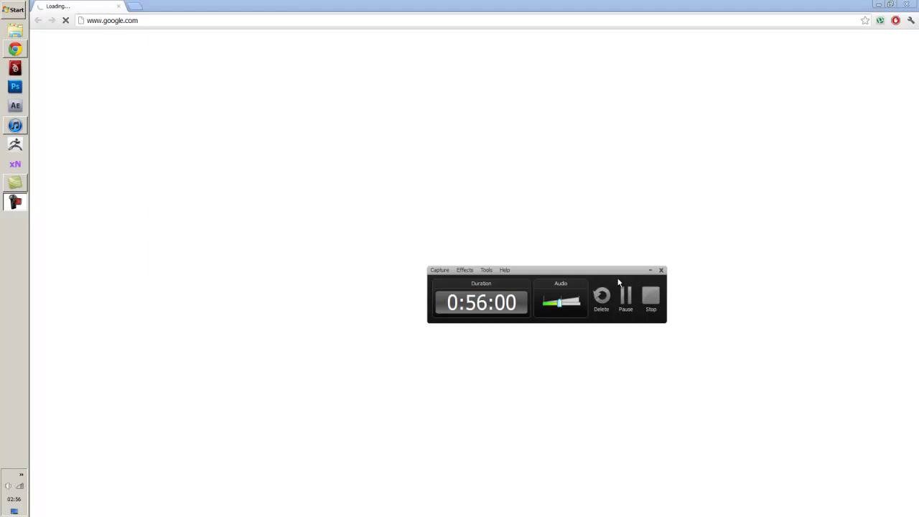
drag(605, 269, 493, 209)
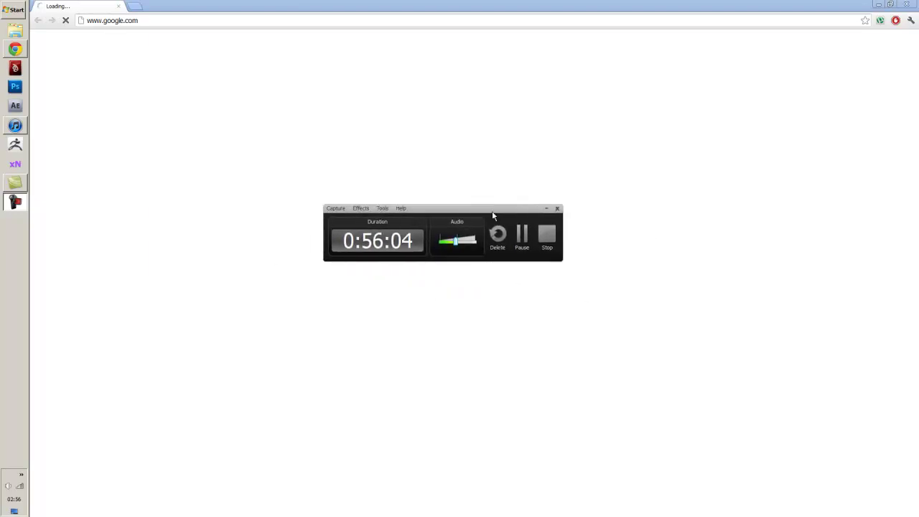